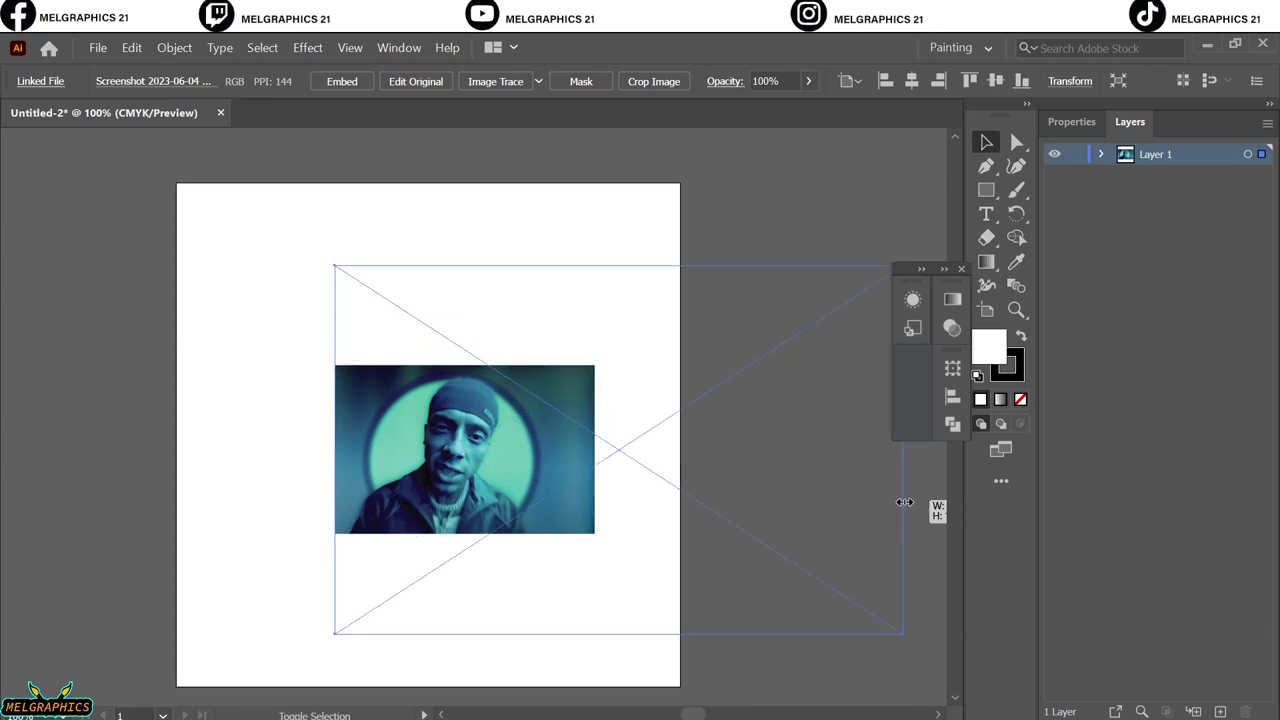
Fade the reference photo to about 53% opacity
{"action": "left_click", "coordinate": [803, 81]}
{"action": "left_click_drag", "start_coordinate": [798, 108], "coordinate": [763, 108]}
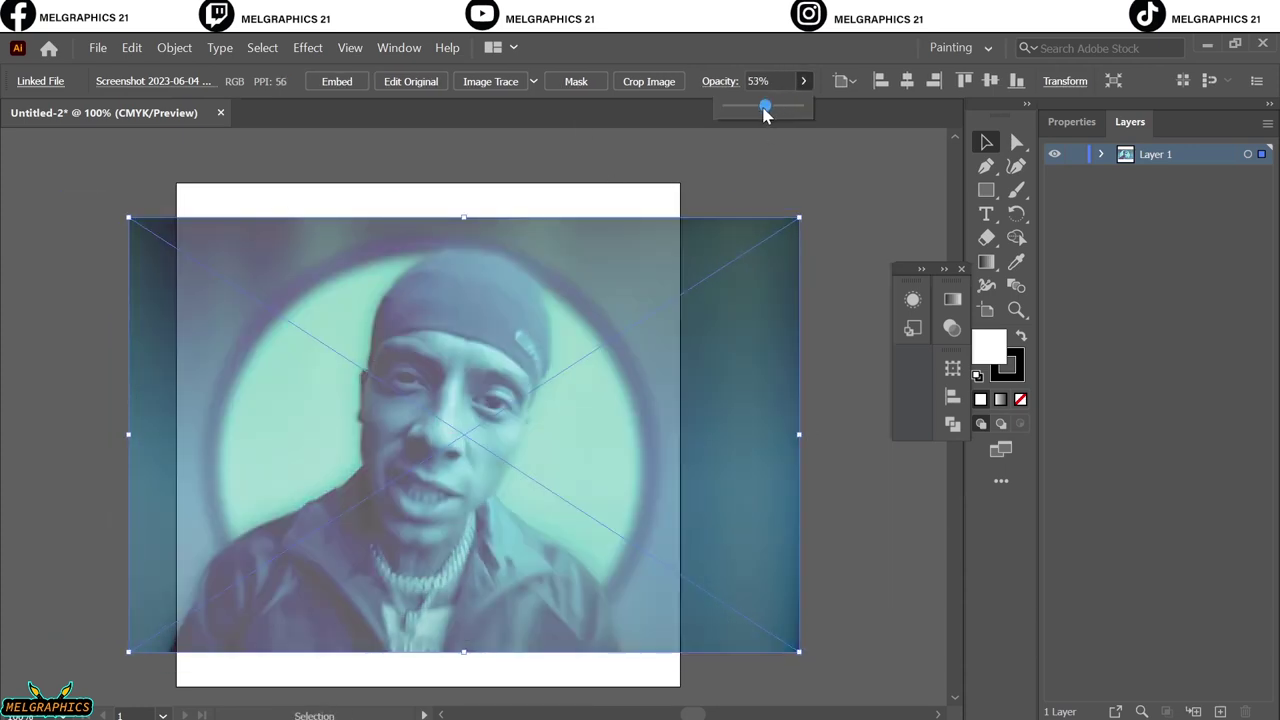
{"action": "left_click", "coordinate": [768, 176]}
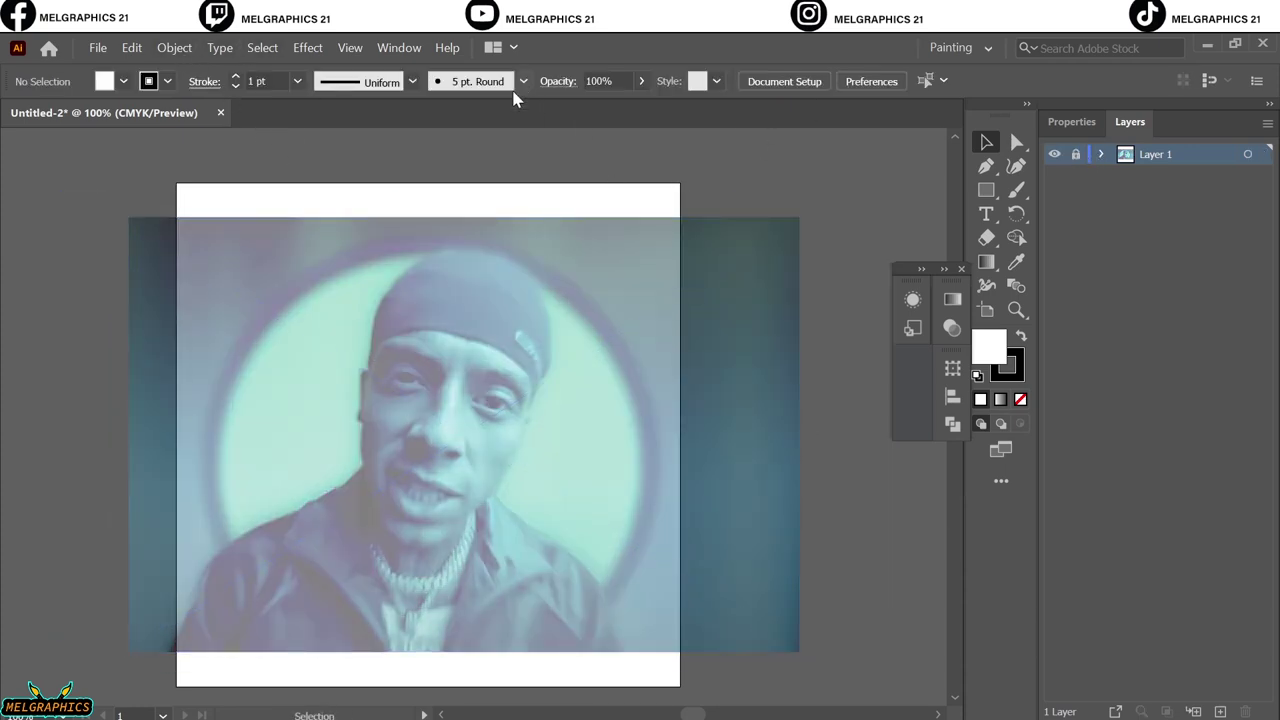
Choose a decorative brush from the Brush Libraries for the line work
{"action": "left_click", "coordinate": [523, 81]}
{"action": "left_click", "coordinate": [343, 234]}
{"action": "left_click", "coordinate": [411, 380]}
{"action": "left_click", "coordinate": [745, 452]}
{"action": "left_click", "coordinate": [1016, 190]}
Add Layer 2 and draw a test Paintbrush stroke beside the photo
{"action": "left_click", "coordinate": [1022, 188]}
{"action": "left_click", "coordinate": [1220, 711]}
{"action": "left_click_drag", "start_coordinate": [838, 397], "coordinate": [873, 543]}
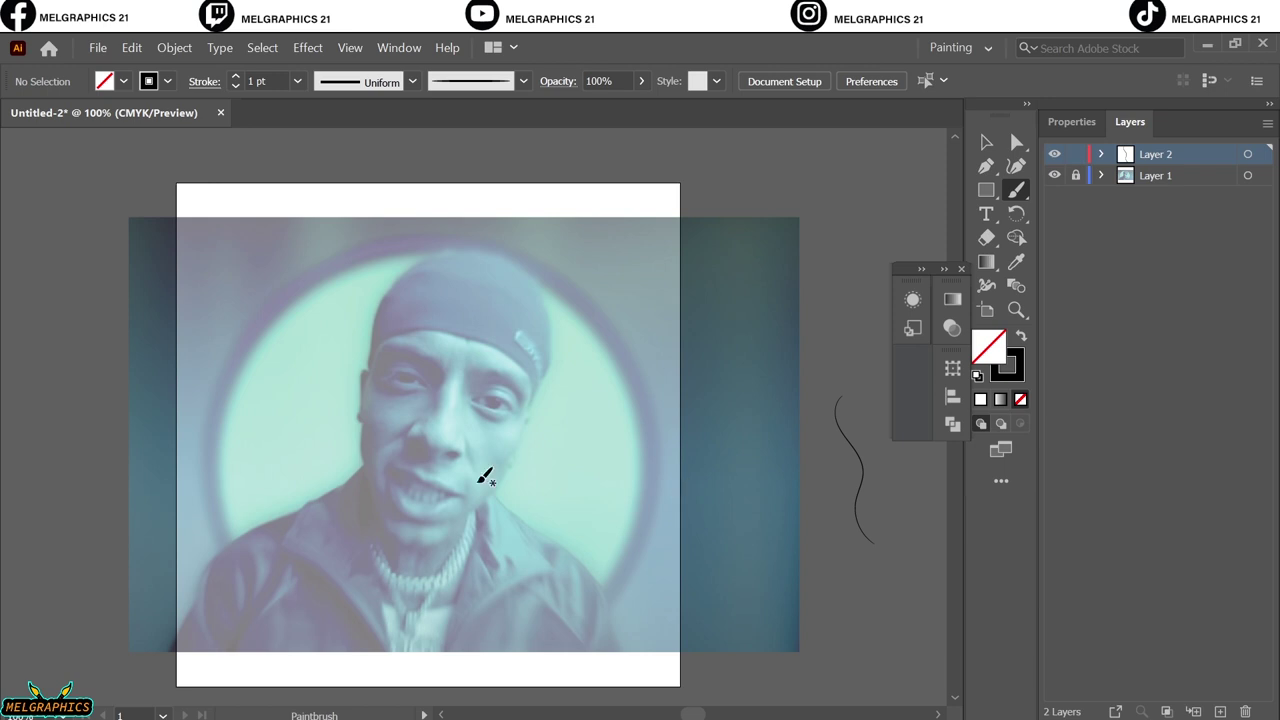
Trace the upper and lower lip outlines with brush strokes
{"action": "scroll", "coordinate": [485, 478], "scroll_direction": "up", "scroll_amount": 3}
{"action": "scroll", "coordinate": [461, 524], "scroll_direction": "down", "scroll_amount": 2}
{"action": "left_click_drag", "start_coordinate": [337, 429], "coordinate": [457, 586]}
{"action": "key", "text": "ctrl+z"}
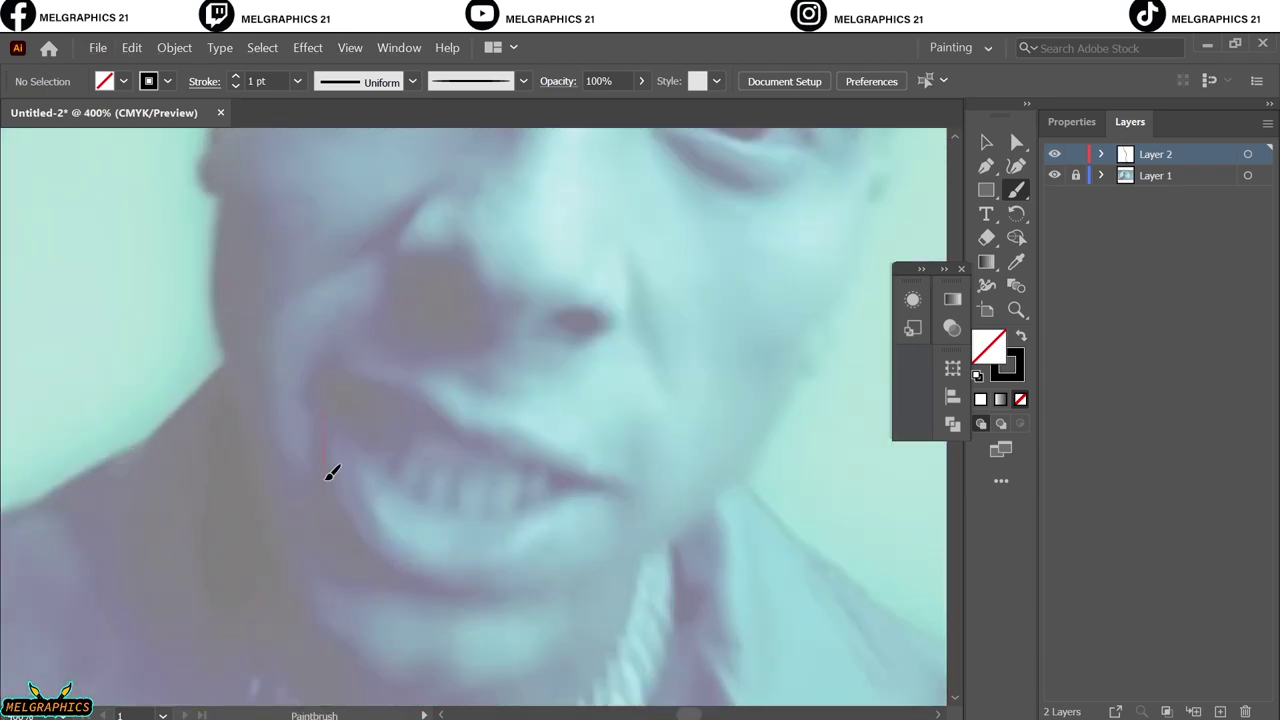
{"action": "left_click_drag", "start_coordinate": [535, 548], "coordinate": [600, 488]}
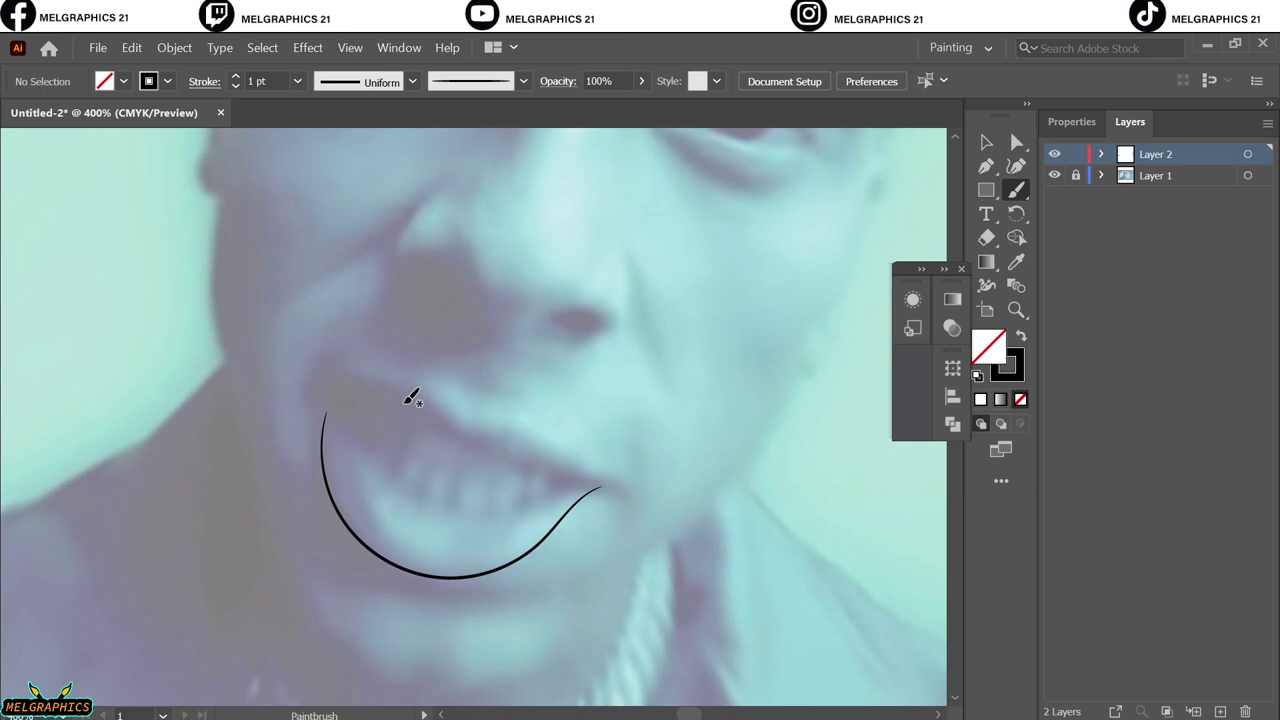
{"action": "left_click_drag", "start_coordinate": [530, 418], "coordinate": [598, 487]}
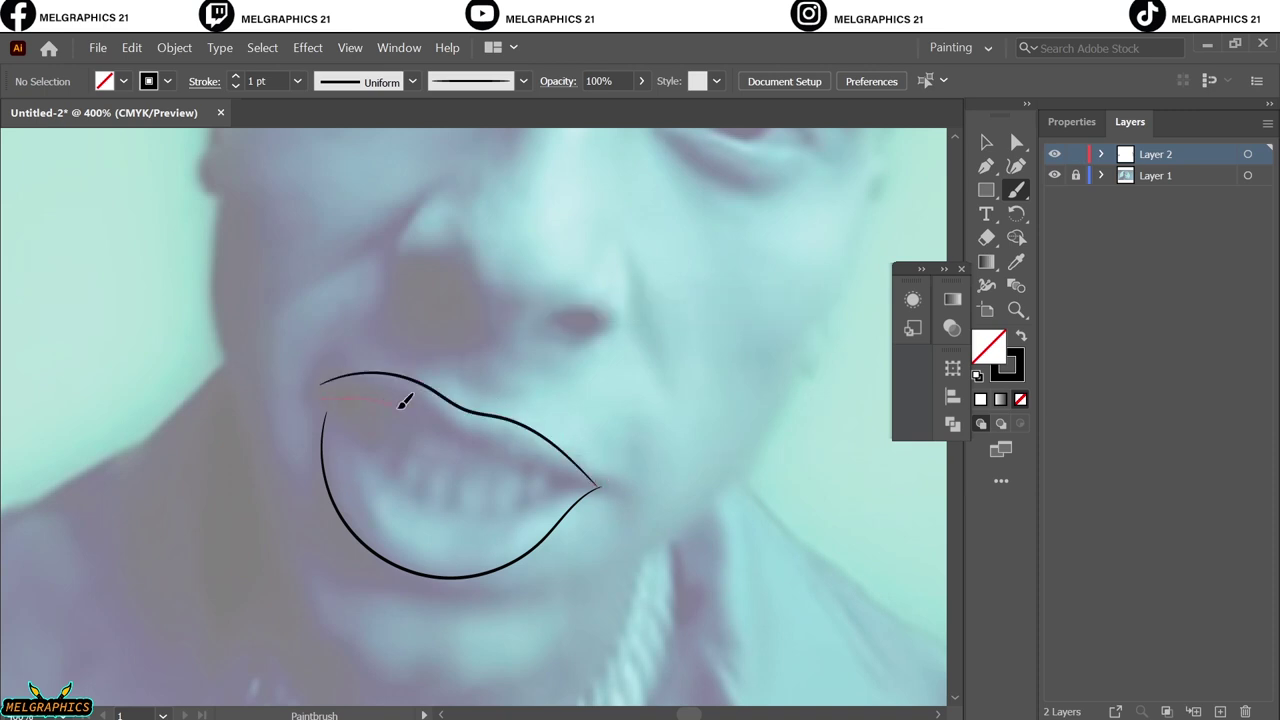
{"action": "mouse_move", "coordinate": [404, 400]}
{"action": "left_mouse_down"}
{"action": "mouse_move", "coordinate": [460, 462]}
{"action": "mouse_move", "coordinate": [665, 505]}
{"action": "left_mouse_up"}
{"action": "scroll", "coordinate": [460, 462], "scroll_direction": "up", "scroll_amount": 1}
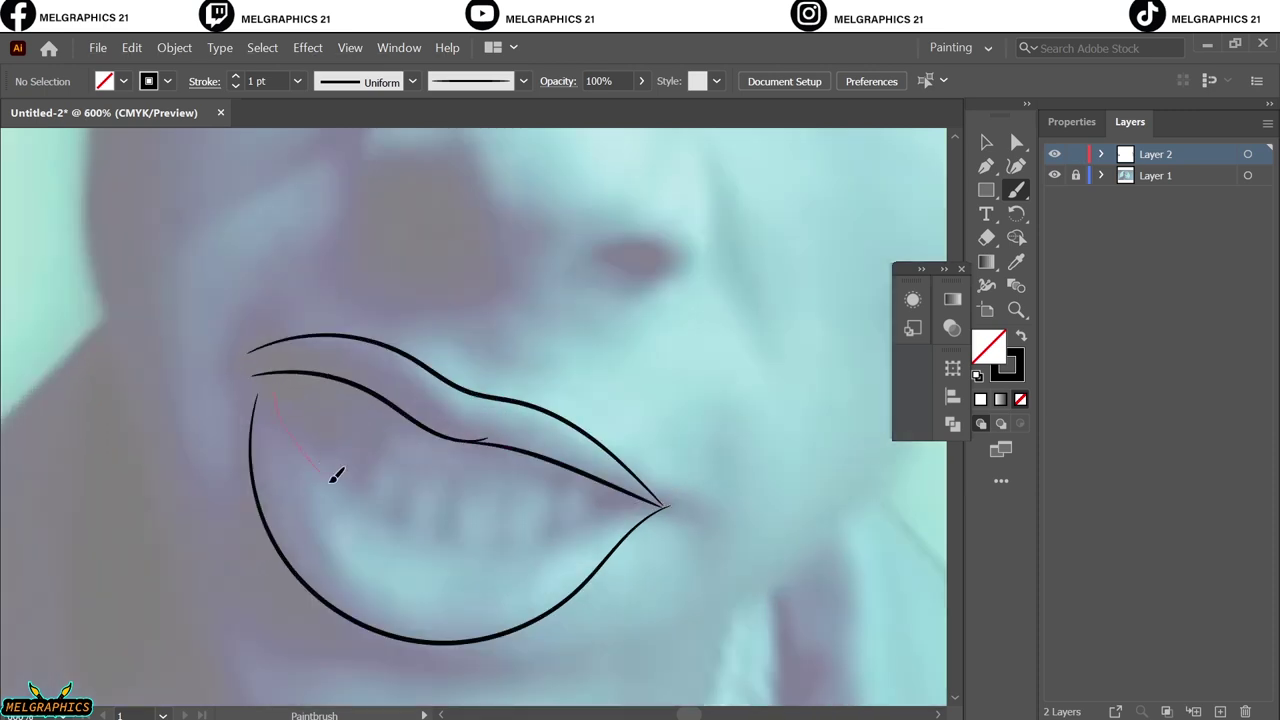
{"action": "left_click_drag", "start_coordinate": [335, 477], "coordinate": [670, 504]}
{"action": "scroll", "coordinate": [370, 460], "scroll_direction": "down", "scroll_amount": 1}
{"action": "scroll", "coordinate": [400, 480], "scroll_direction": "down", "scroll_amount": 1}
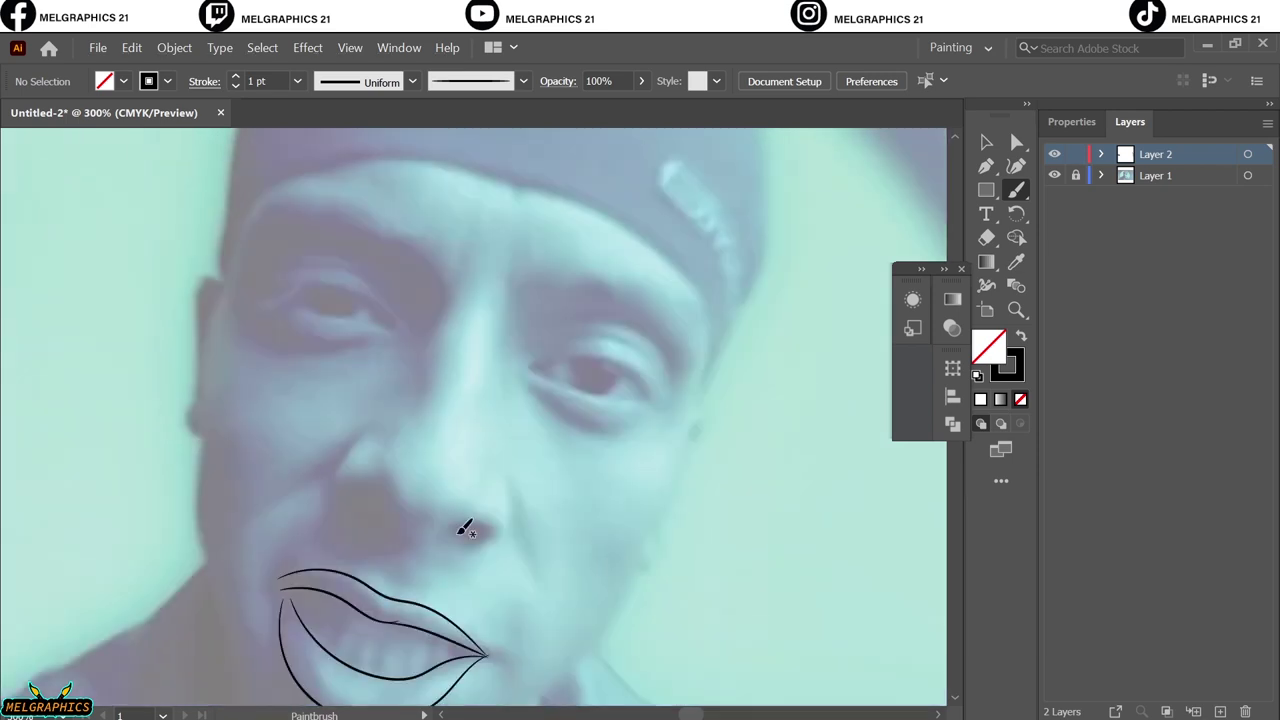
{"action": "scroll", "coordinate": [480, 540], "scroll_direction": "up", "scroll_amount": 1}
Trace both nostril curves, their flares and the inner nose line
{"action": "left_click_drag", "start_coordinate": [540, 466], "coordinate": [532, 556]}
{"action": "scroll", "coordinate": [343, 420], "scroll_direction": "up", "scroll_amount": 1}
{"action": "left_click_drag", "start_coordinate": [385, 390], "coordinate": [335, 537]}
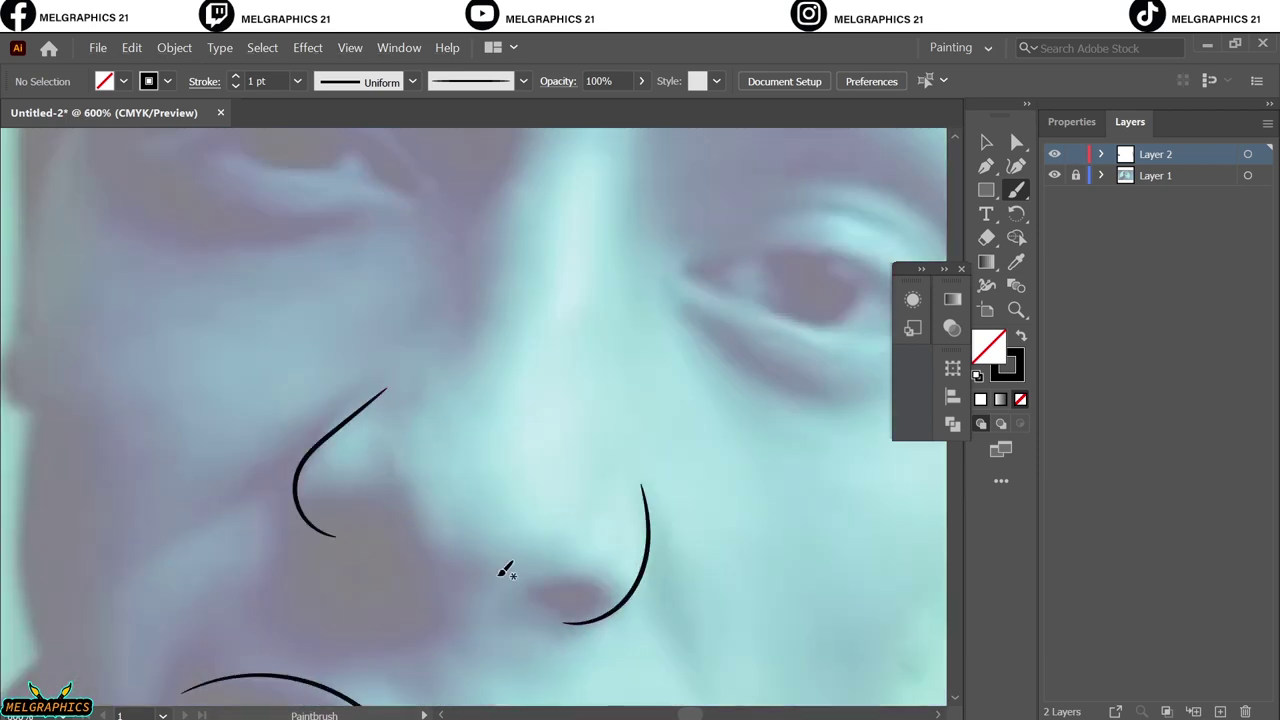
{"action": "left_click_drag", "start_coordinate": [396, 418], "coordinate": [414, 530]}
{"action": "key", "text": "ctrl+z"}
{"action": "mouse_move", "coordinate": [386, 420]}
{"action": "left_mouse_down"}
{"action": "mouse_move", "coordinate": [423, 557]}
{"action": "mouse_move", "coordinate": [420, 597]}
{"action": "left_mouse_up"}
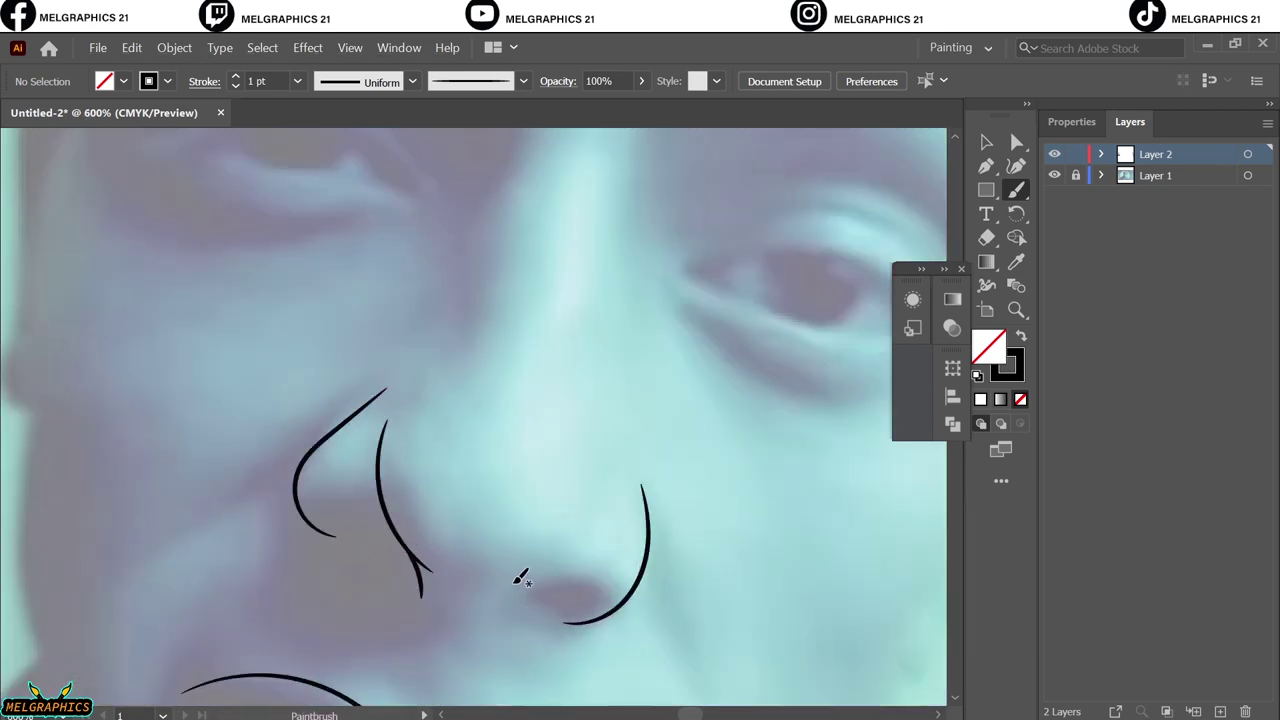
{"action": "left_click_drag", "start_coordinate": [516, 588], "coordinate": [600, 505]}
{"action": "scroll", "coordinate": [530, 606], "scroll_direction": "down", "scroll_amount": 5}
{"action": "scroll", "coordinate": [534, 609], "scroll_direction": "up", "scroll_amount": 6}
{"action": "left_click_drag", "start_coordinate": [570, 658], "coordinate": [663, 650]}
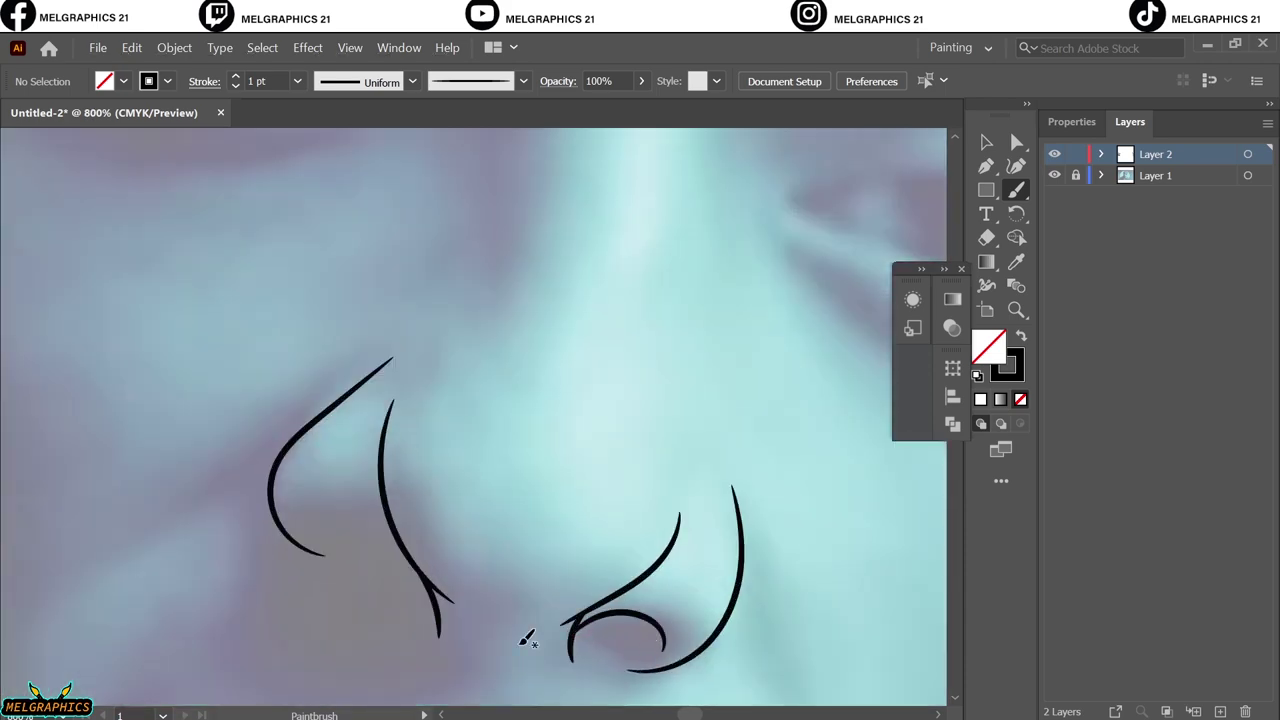
{"action": "left_click_drag", "start_coordinate": [397, 546], "coordinate": [344, 535]}
Draw the long nose bridge line and retrace the lower lip edge
{"action": "scroll", "coordinate": [477, 600], "scroll_direction": "down", "scroll_amount": 5}
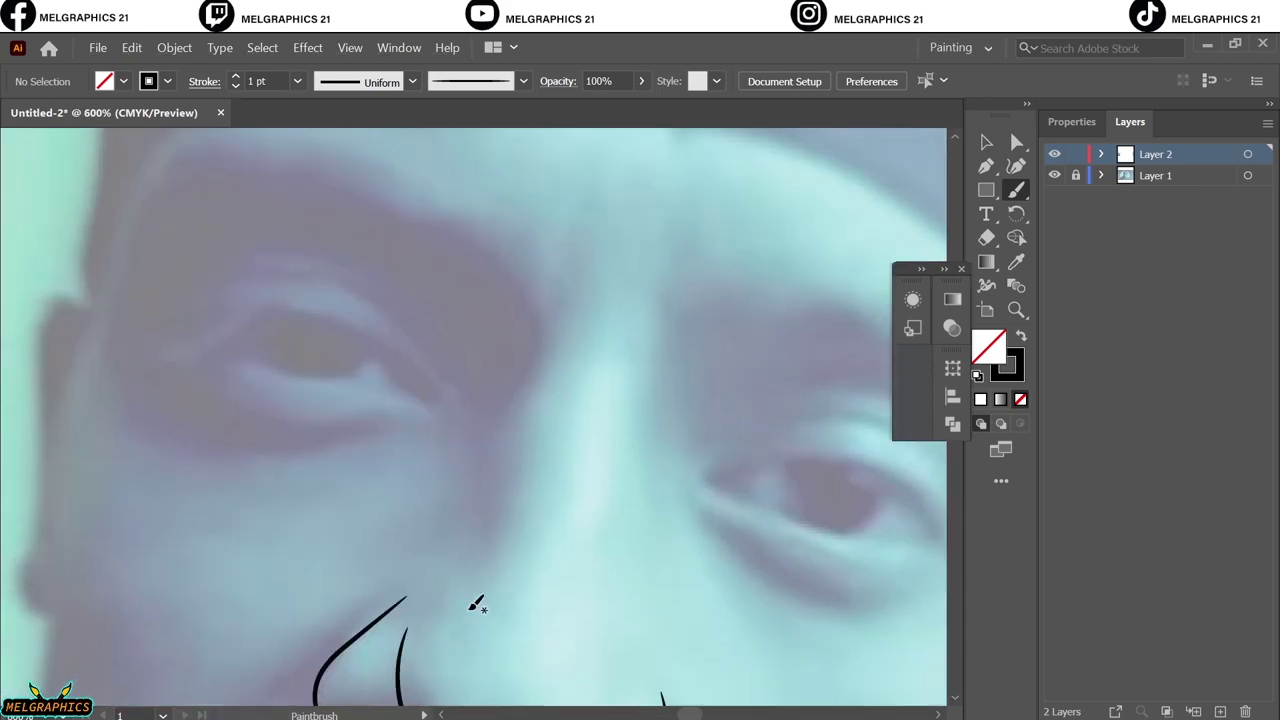
{"action": "left_click_drag", "start_coordinate": [500, 308], "coordinate": [457, 543]}
{"action": "scroll", "coordinate": [558, 486], "scroll_direction": "down", "scroll_amount": 1}
{"action": "left_click_drag", "start_coordinate": [613, 440], "coordinate": [621, 414]}
{"action": "scroll", "coordinate": [624, 410], "scroll_direction": "down", "scroll_amount": 1}
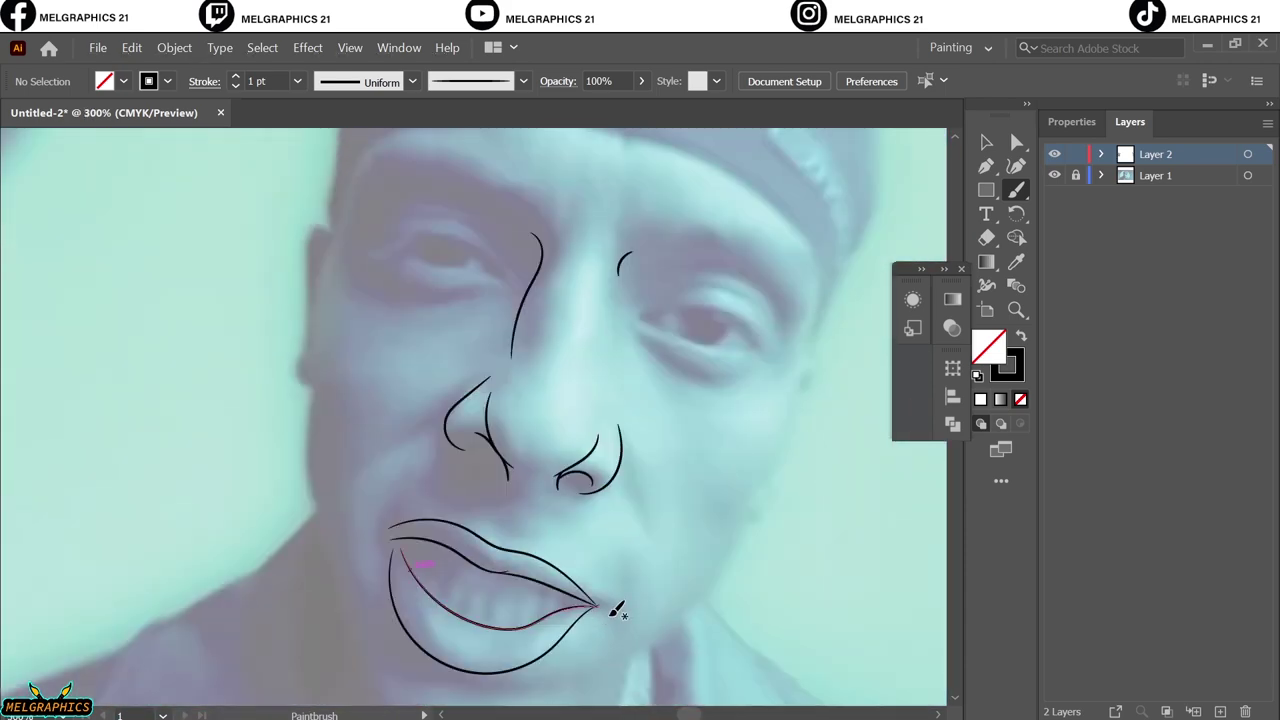
{"action": "left_click_drag", "start_coordinate": [392, 485], "coordinate": [580, 555]}
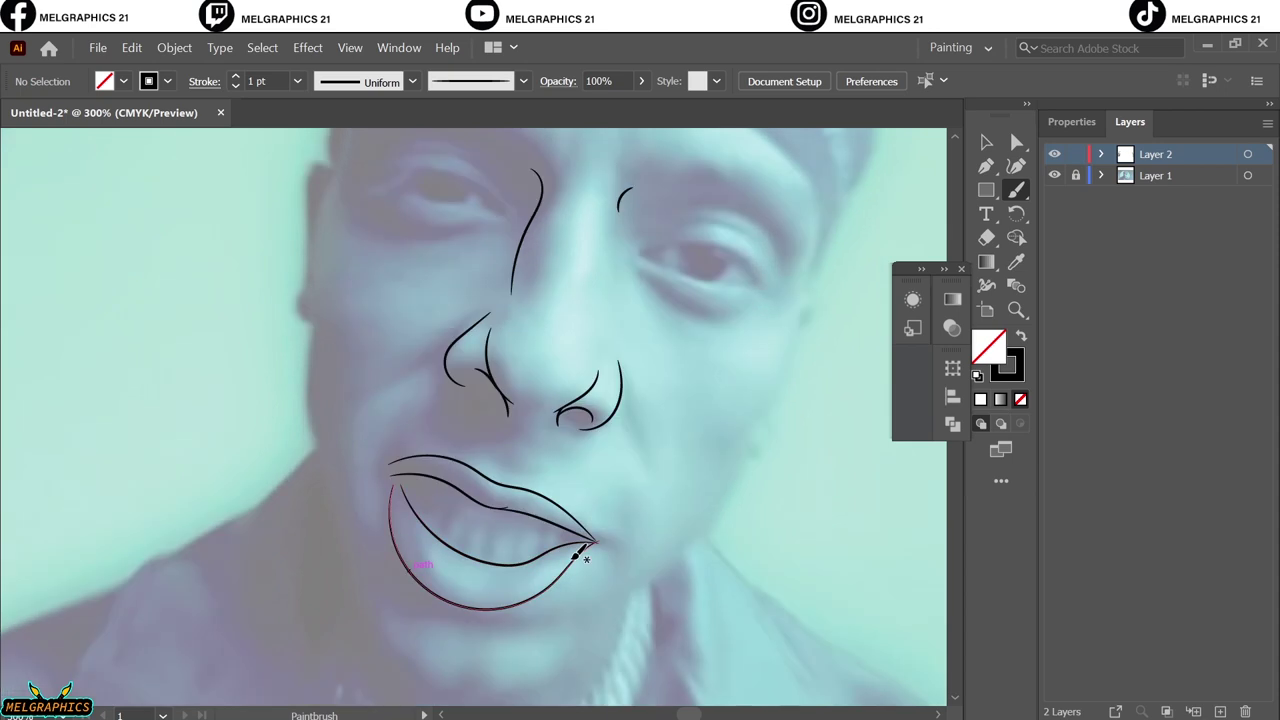
Trace the right-hand eye's upper and lower lids, inner corner and two iris edges
{"action": "scroll", "coordinate": [530, 410], "scroll_direction": "down", "scroll_amount": 2}
{"action": "scroll", "coordinate": [477, 420], "scroll_direction": "up", "scroll_amount": 5}
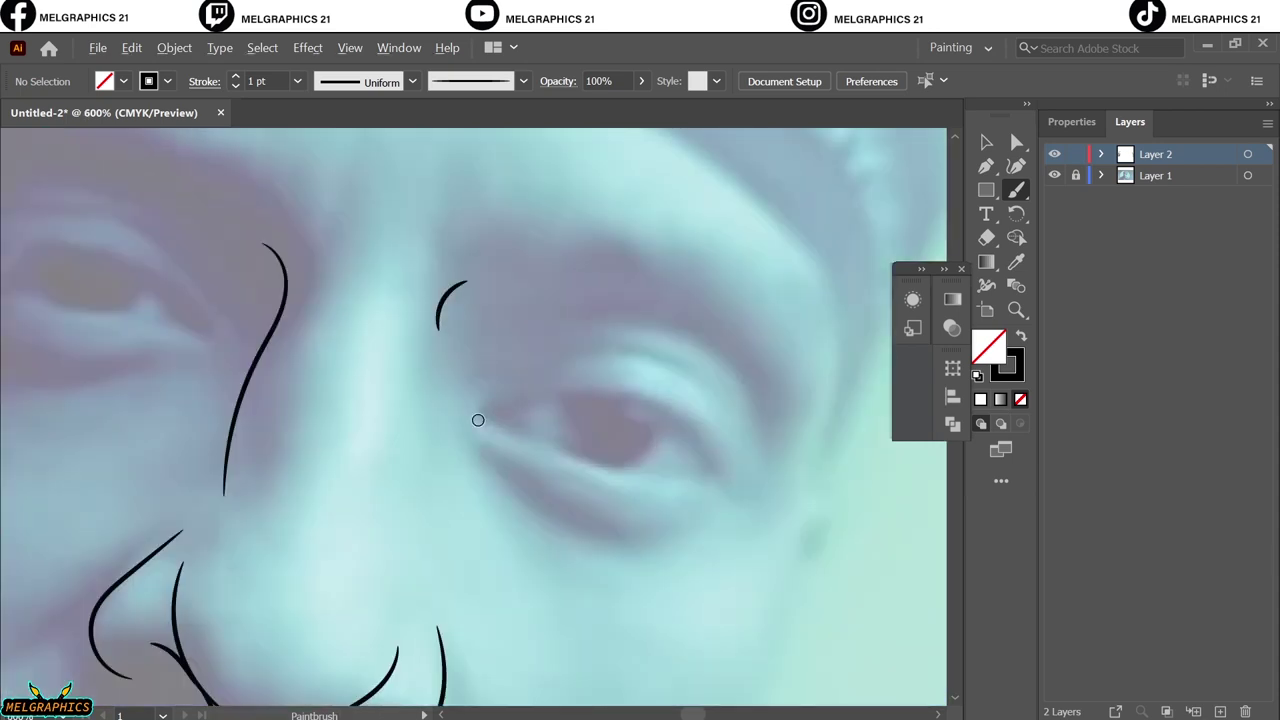
{"action": "left_click_drag", "start_coordinate": [485, 433], "coordinate": [583, 379]}
{"action": "scroll", "coordinate": [721, 420], "scroll_direction": "up", "scroll_amount": 2}
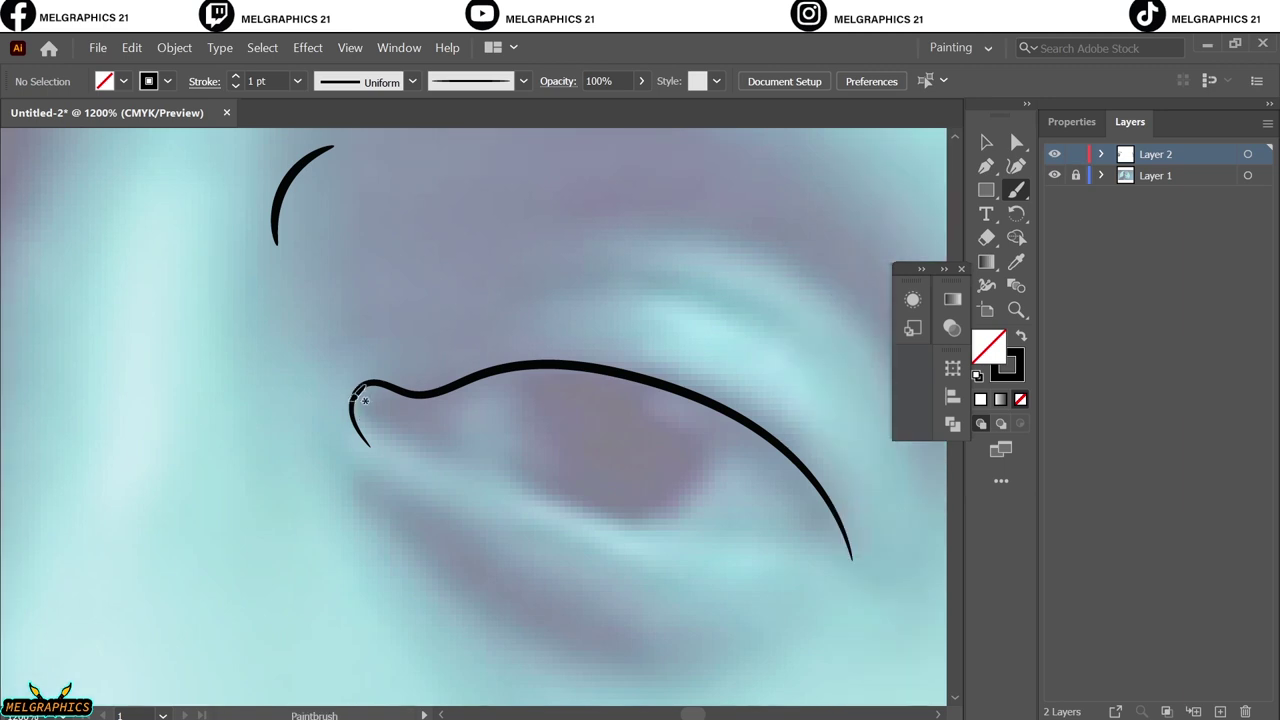
{"action": "left_click_drag", "start_coordinate": [845, 540], "coordinate": [848, 543]}
{"action": "left_click_drag", "start_coordinate": [425, 398], "coordinate": [430, 445]}
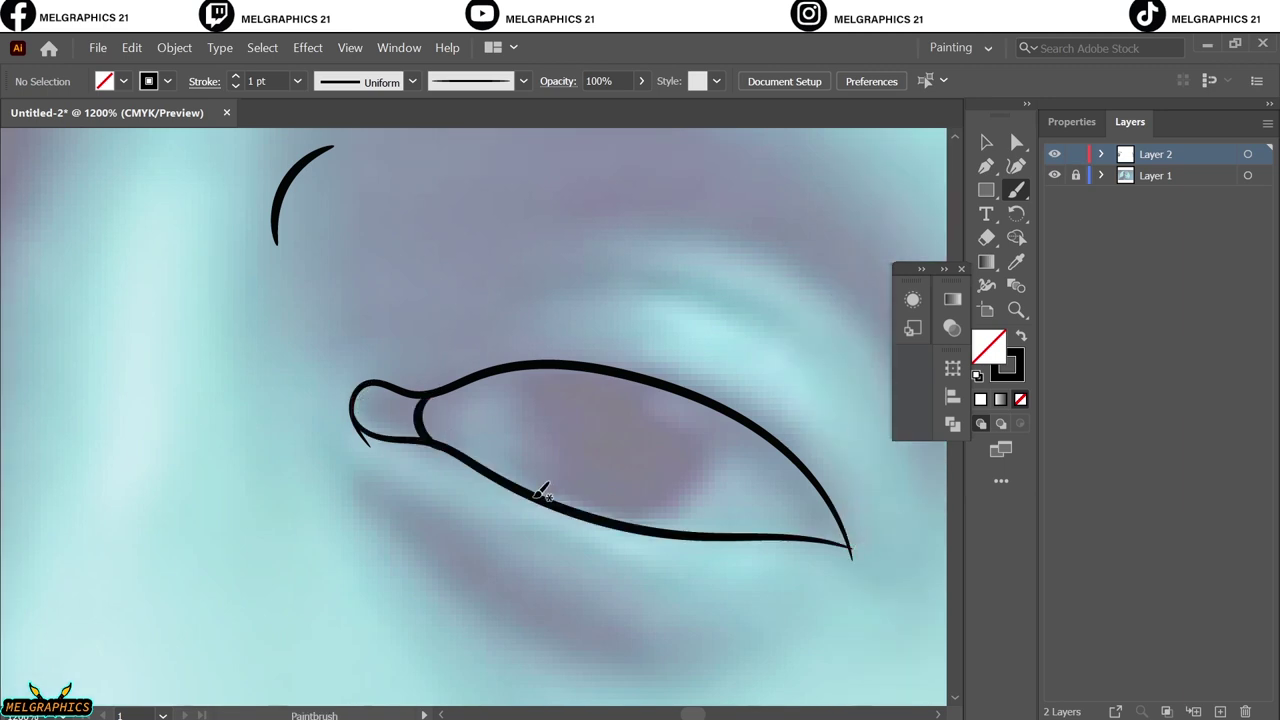
{"action": "left_click_drag", "start_coordinate": [515, 365], "coordinate": [500, 500]}
{"action": "left_click_drag", "start_coordinate": [740, 412], "coordinate": [655, 525]}
{"action": "scroll", "coordinate": [568, 554], "scroll_direction": "down", "scroll_amount": 1}
{"action": "scroll", "coordinate": [568, 554], "scroll_direction": "down", "scroll_amount": 2}
{"action": "scroll", "coordinate": [294, 503], "scroll_direction": "up", "scroll_amount": 2}
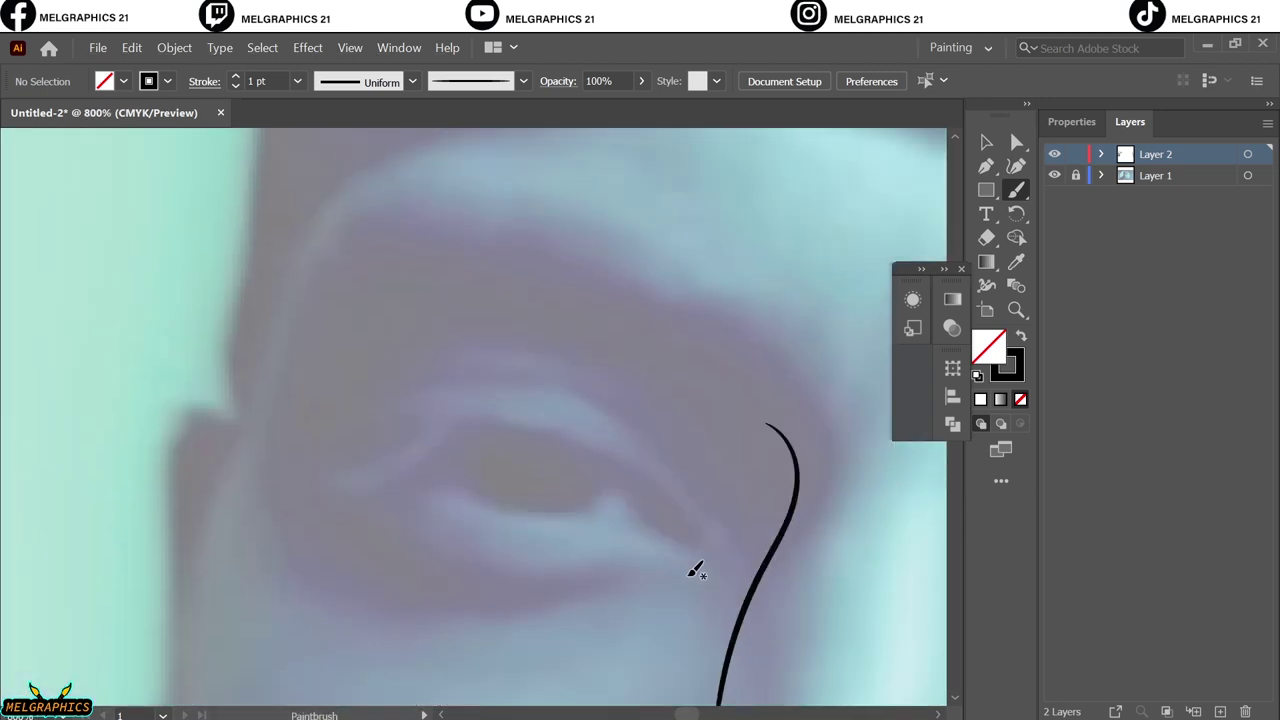
Trace the left-hand eye's lids and iris lines, then fit the artboard in view
{"action": "scroll", "coordinate": [614, 431], "scroll_direction": "up", "scroll_amount": 1}
{"action": "left_click_drag", "start_coordinate": [205, 466], "coordinate": [385, 523]}
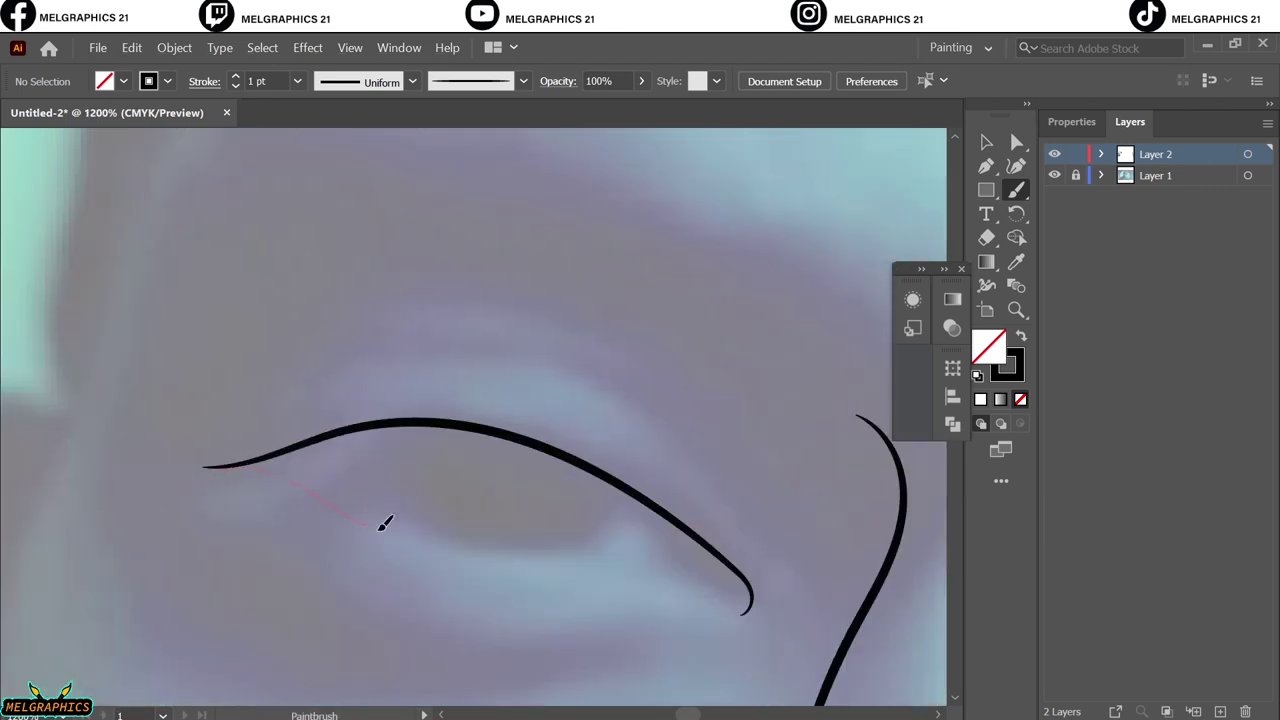
{"action": "left_click_drag", "start_coordinate": [685, 577], "coordinate": [766, 603]}
{"action": "key", "text": "ctrl+z"}
{"action": "left_click_drag", "start_coordinate": [240, 462], "coordinate": [363, 512]}
{"action": "left_click_drag", "start_coordinate": [748, 596], "coordinate": [745, 606]}
{"action": "left_click_drag", "start_coordinate": [694, 536], "coordinate": [662, 578]}
{"action": "left_click_drag", "start_coordinate": [577, 550], "coordinate": [612, 488]}
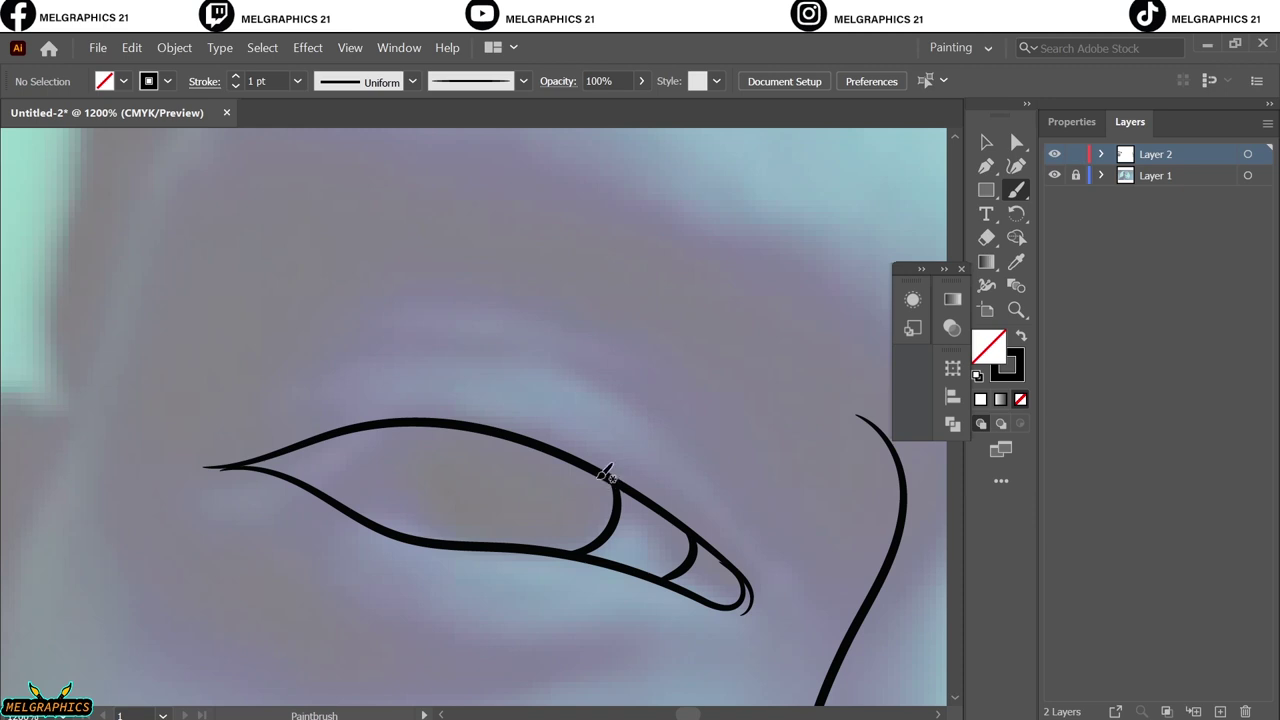
{"action": "key", "text": "ctrl+0"}
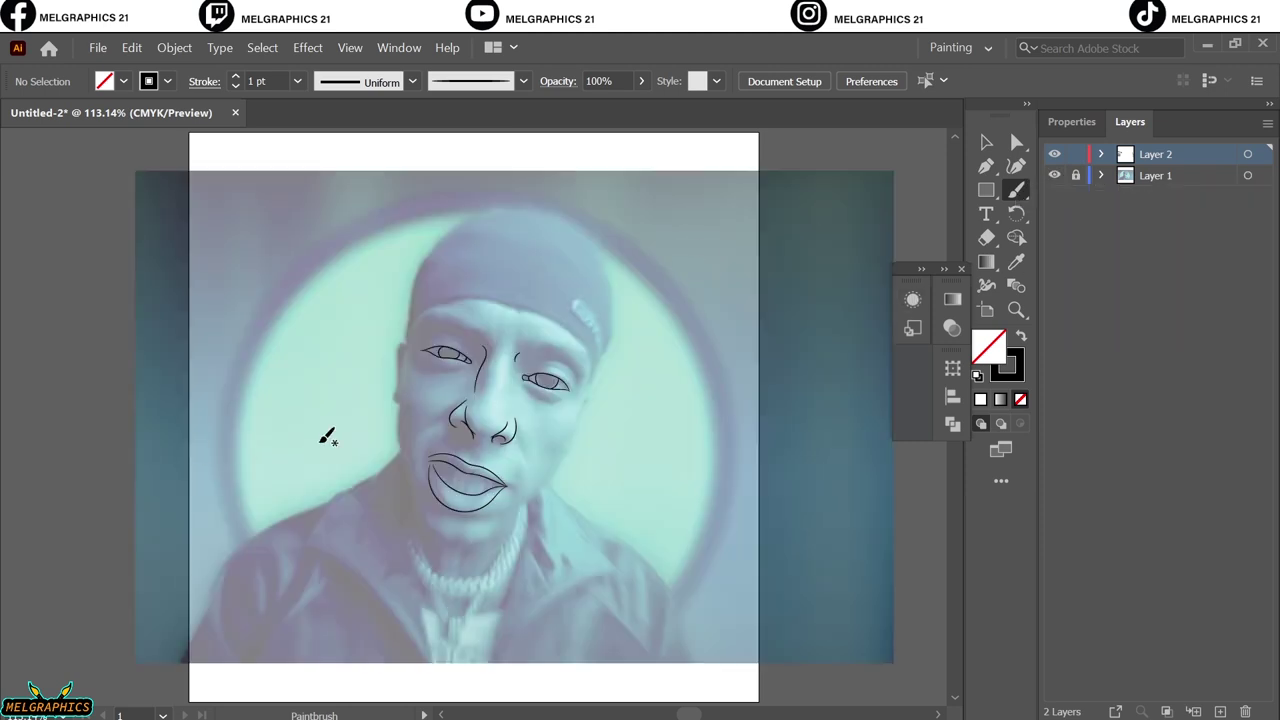
Thin the brush to 0.75 pt and draw two eyebrow lines above each eye
{"action": "scroll", "coordinate": [328, 437], "scroll_direction": "up", "scroll_amount": 3}
{"action": "scroll", "coordinate": [337, 323], "scroll_direction": "up", "scroll_amount": 2}
{"action": "key", "text": "bracketleft"}
{"action": "scroll", "coordinate": [470, 365], "scroll_direction": "up", "scroll_amount": 3}
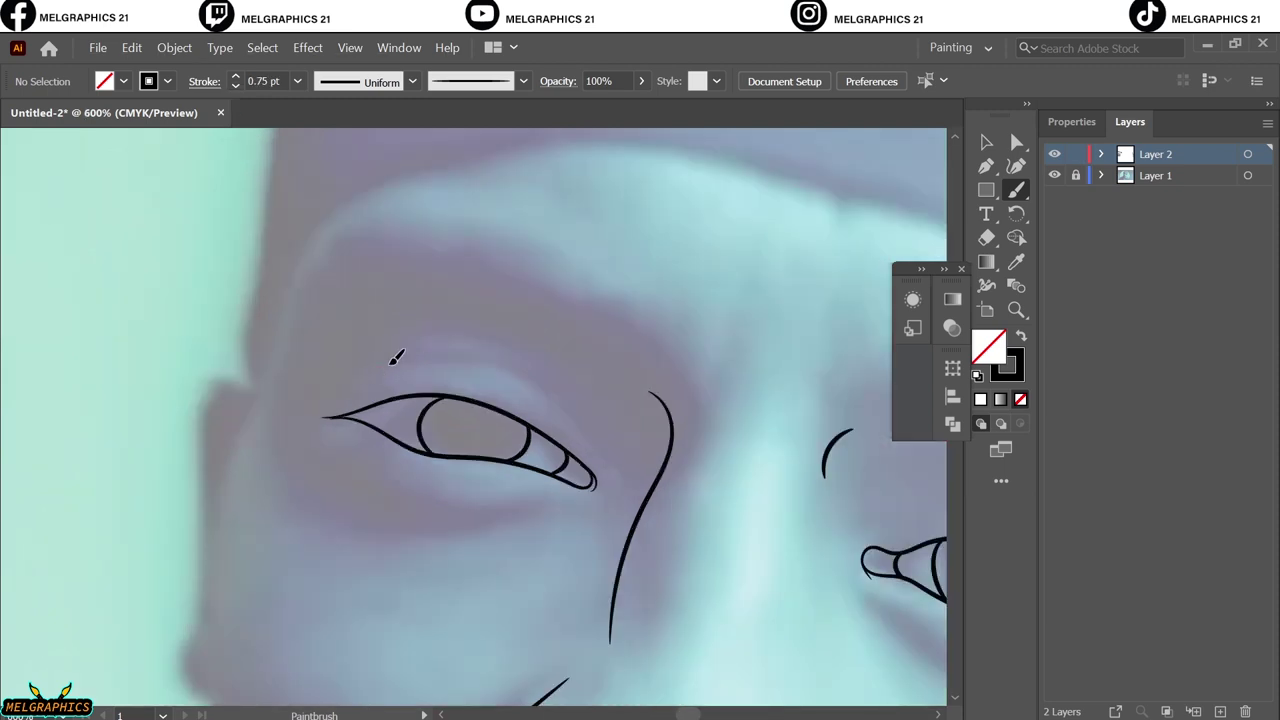
{"action": "mouse_move", "coordinate": [367, 373]}
{"action": "left_mouse_down"}
{"action": "mouse_move", "coordinate": [480, 345]}
{"action": "mouse_move", "coordinate": [540, 375]}
{"action": "left_mouse_up"}
{"action": "left_click_drag", "start_coordinate": [425, 336], "coordinate": [542, 375]}
{"action": "scroll", "coordinate": [443, 471], "scroll_direction": "down", "scroll_amount": 2}
{"action": "scroll", "coordinate": [505, 418], "scroll_direction": "right", "scroll_amount": 5}
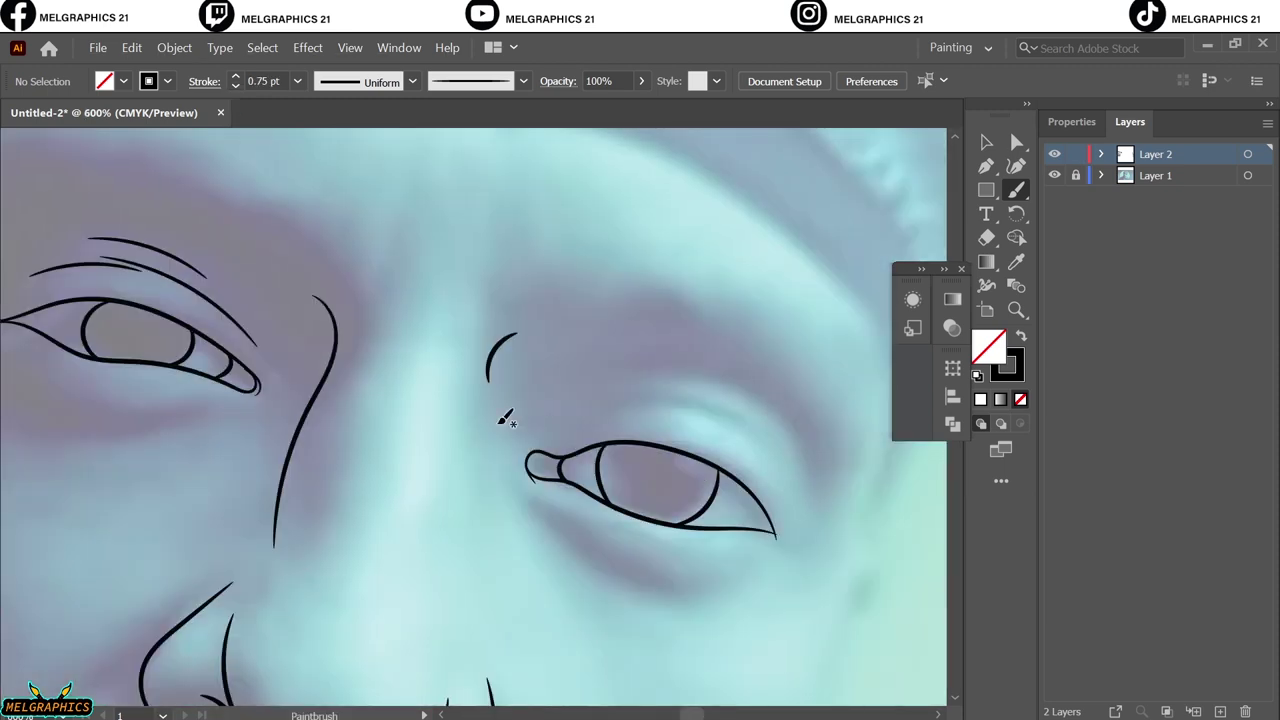
{"action": "left_click_drag", "start_coordinate": [568, 428], "coordinate": [682, 410]}
{"action": "left_click_drag", "start_coordinate": [560, 402], "coordinate": [682, 388]}
{"action": "scroll", "coordinate": [560, 460], "scroll_direction": "down", "scroll_amount": 2}
{"action": "scroll", "coordinate": [460, 440], "scroll_direction": "left", "scroll_amount": 3}
At 0.5 pt draw a line under each eye, then raise the stroke to 2 pt
{"action": "key", "text": "bracketleft"}
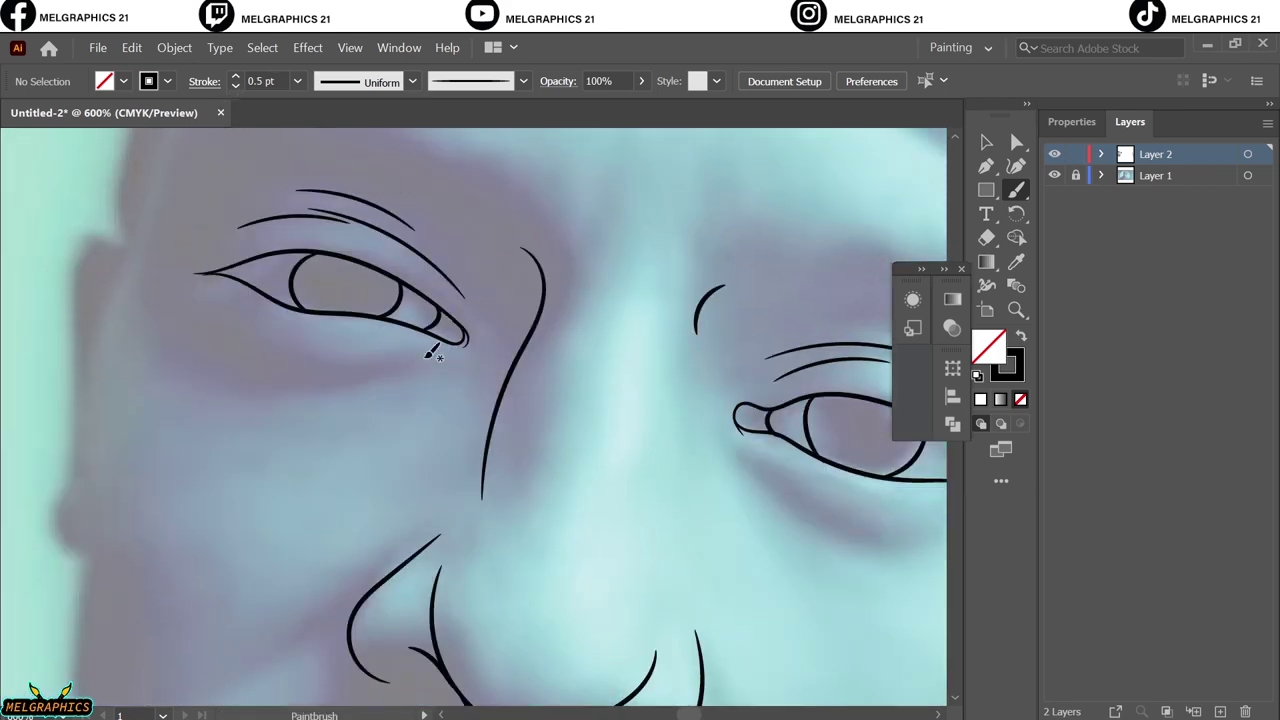
{"action": "left_click_drag", "start_coordinate": [415, 366], "coordinate": [291, 386]}
{"action": "scroll", "coordinate": [450, 410], "scroll_direction": "right", "scroll_amount": 3}
{"action": "left_click_drag", "start_coordinate": [540, 458], "coordinate": [648, 525]}
{"action": "scroll", "coordinate": [629, 550], "scroll_direction": "down", "scroll_amount": 3}
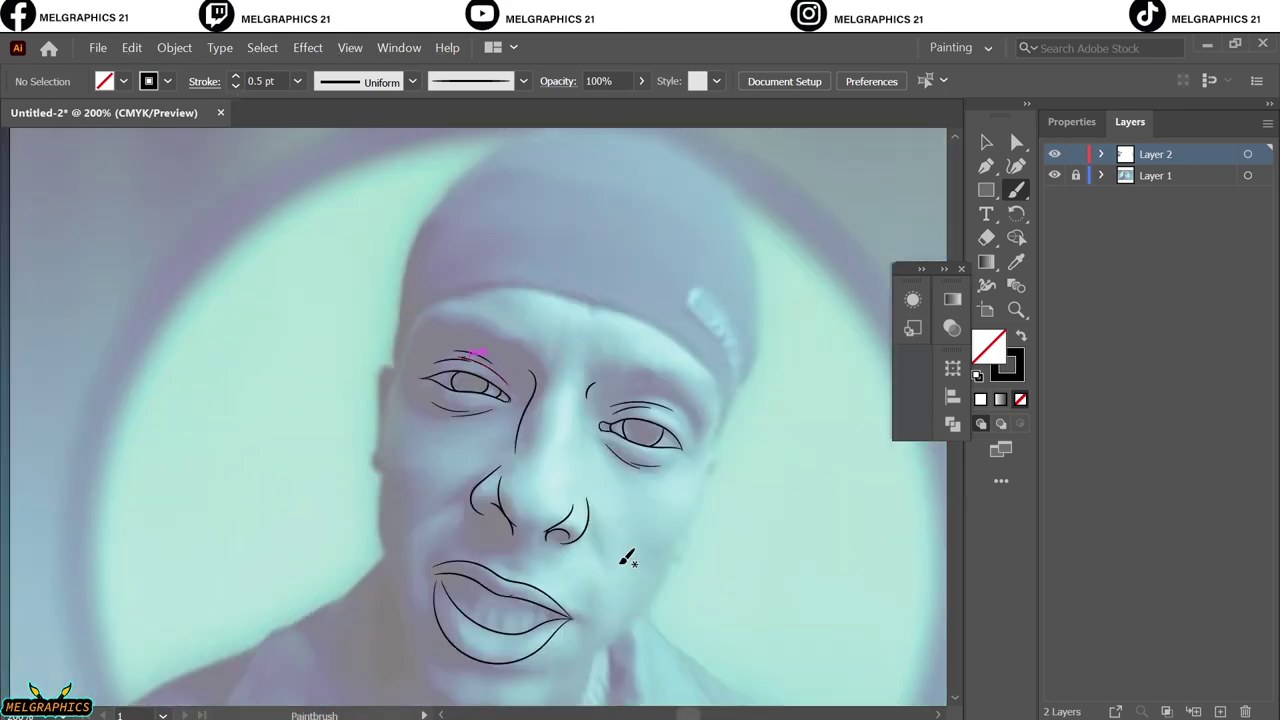
{"action": "scroll", "coordinate": [629, 557], "scroll_direction": "down", "scroll_amount": 2}
{"action": "key", "text": "bracketright"}
{"action": "key", "text": "bracketright"}
{"action": "key", "text": "bracketright"}
Trace the jaw line up the right cheek, briefly hiding the line art to compare
{"action": "scroll", "coordinate": [443, 377], "scroll_direction": "down", "scroll_amount": 2}
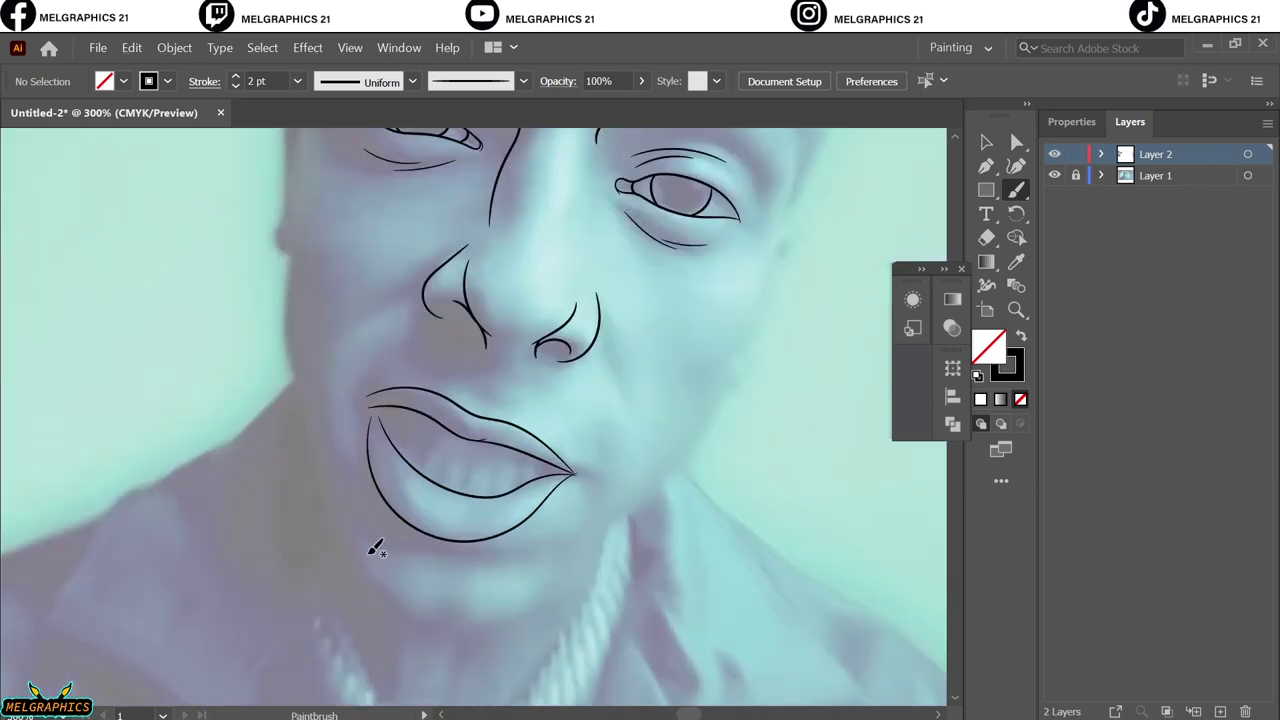
{"action": "left_click_drag", "start_coordinate": [371, 543], "coordinate": [457, 620]}
{"action": "key", "text": "ctrl+z"}
{"action": "scroll", "coordinate": [565, 578], "scroll_direction": "up", "scroll_amount": 2}
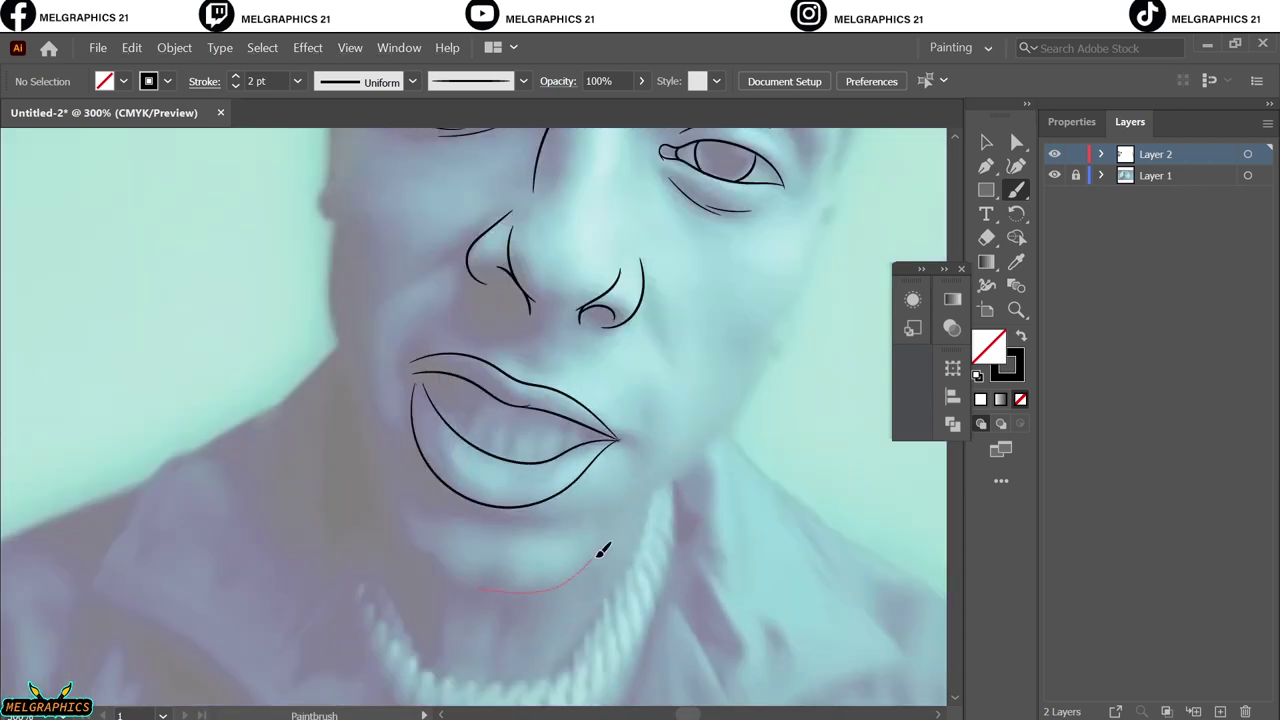
{"action": "mouse_move", "coordinate": [601, 551]}
{"action": "left_mouse_down"}
{"action": "mouse_move", "coordinate": [771, 343]}
{"action": "mouse_move", "coordinate": [785, 300]}
{"action": "left_mouse_up"}
{"action": "scroll", "coordinate": [671, 563], "scroll_direction": "up", "scroll_amount": 3}
{"action": "scroll", "coordinate": [671, 563], "scroll_direction": "right", "scroll_amount": 1}
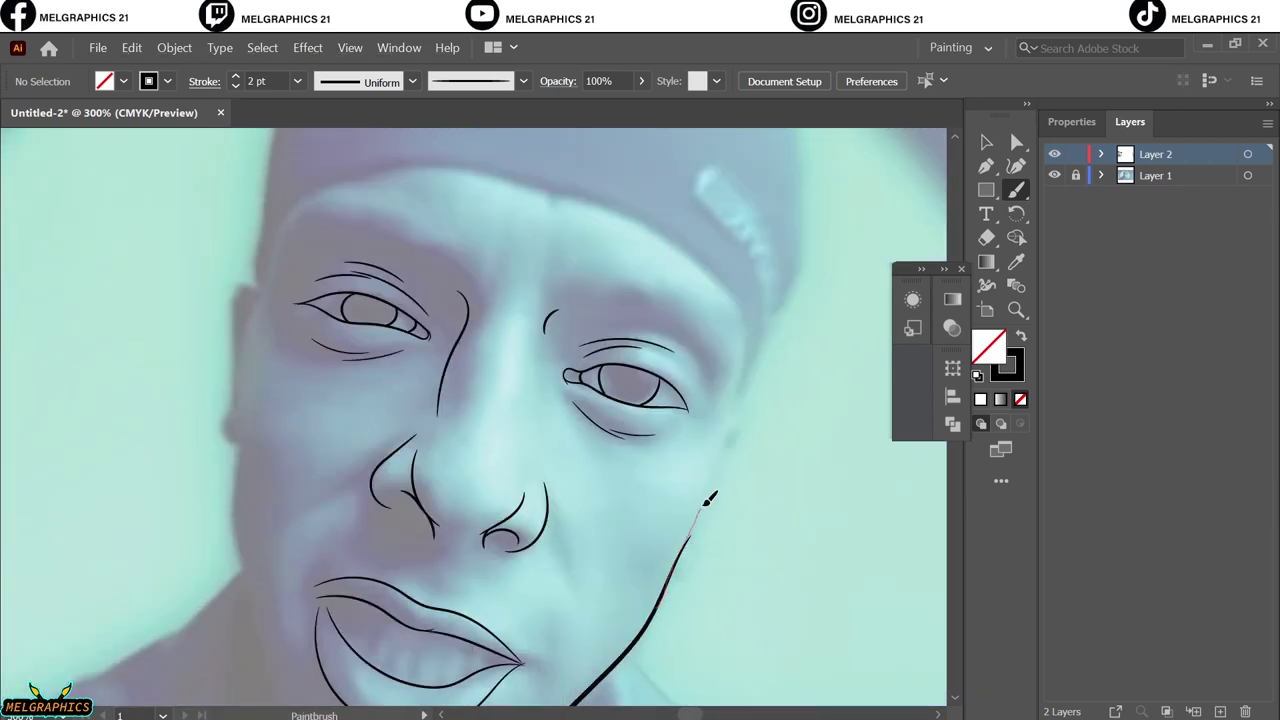
{"action": "left_click_drag", "start_coordinate": [707, 499], "coordinate": [742, 366]}
{"action": "scroll", "coordinate": [714, 586], "scroll_direction": "up", "scroll_amount": 1}
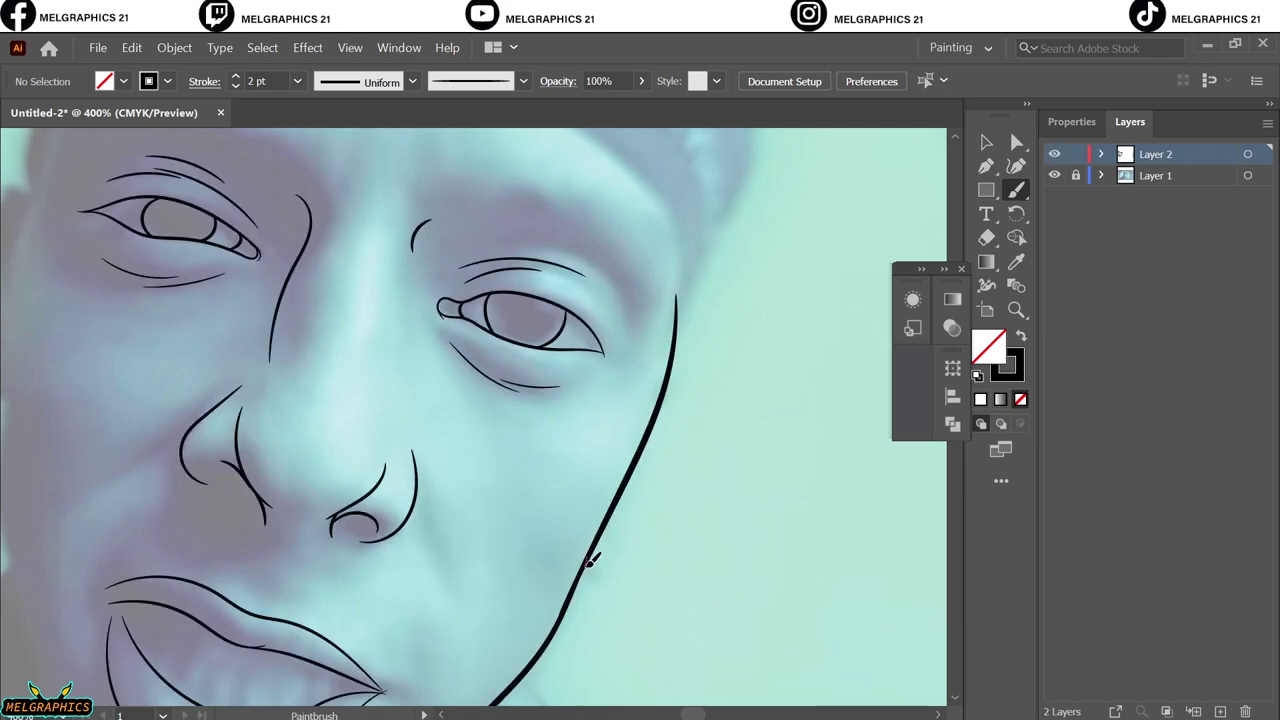
{"action": "left_click_drag", "start_coordinate": [680, 397], "coordinate": [680, 396]}
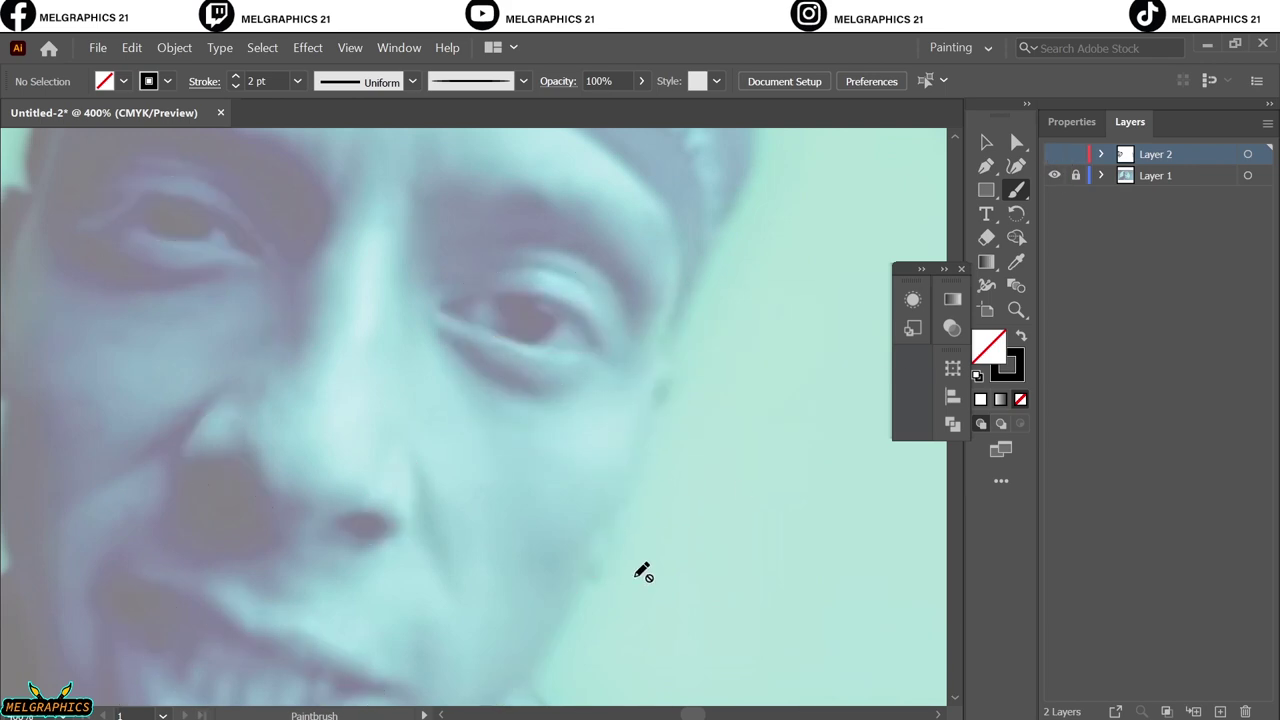
{"action": "left_click", "coordinate": [1054, 154]}
{"action": "left_click", "coordinate": [1054, 154]}
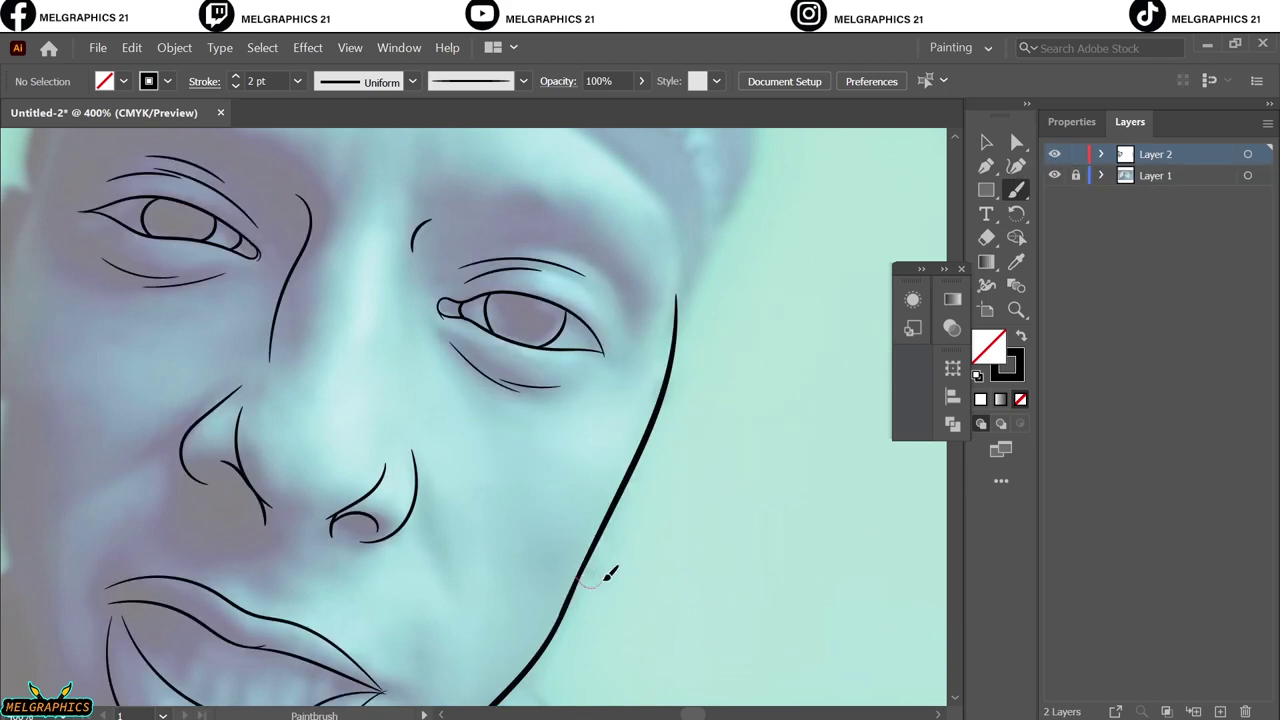
{"action": "left_click_drag", "start_coordinate": [690, 362], "coordinate": [691, 361]}
Trace the cheek and the left face edge down to the chin
{"action": "key", "text": "ctrl+0"}
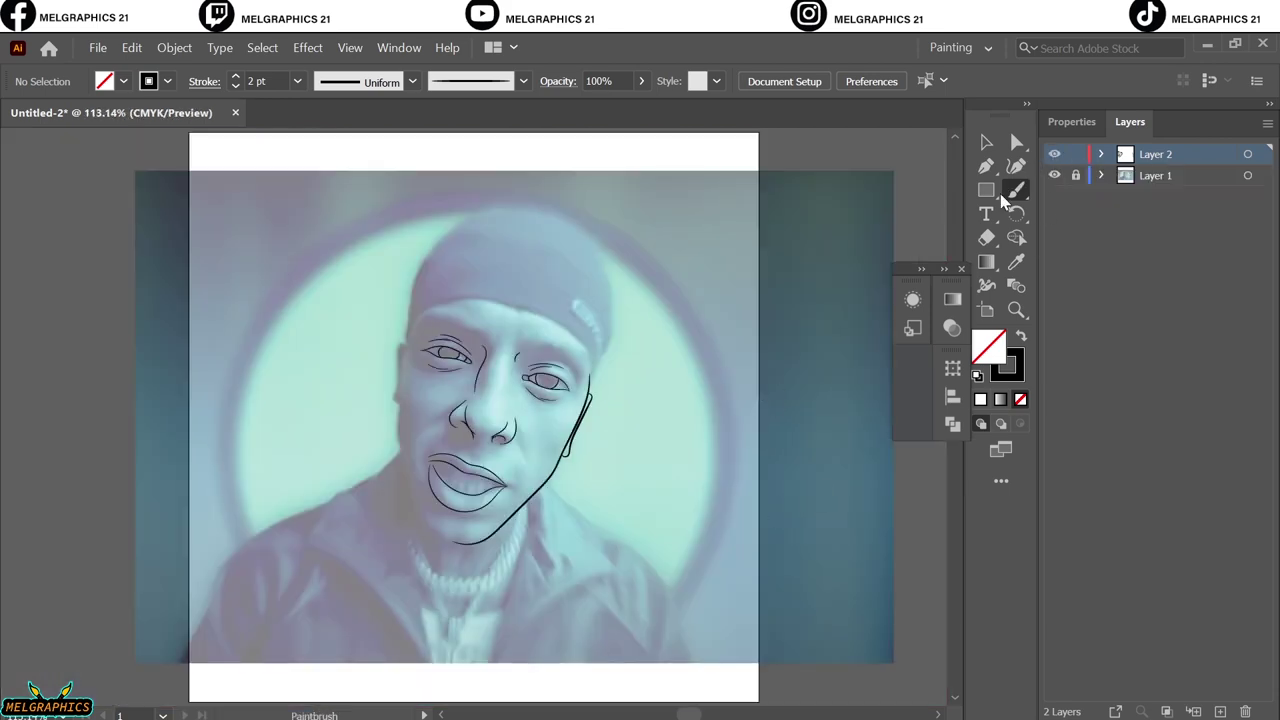
{"action": "key", "text": "ctrl+plus"}
{"action": "key", "text": "ctrl+plus"}
{"action": "key", "text": "ctrl+plus"}
{"action": "key", "text": "ctrl+minus"}
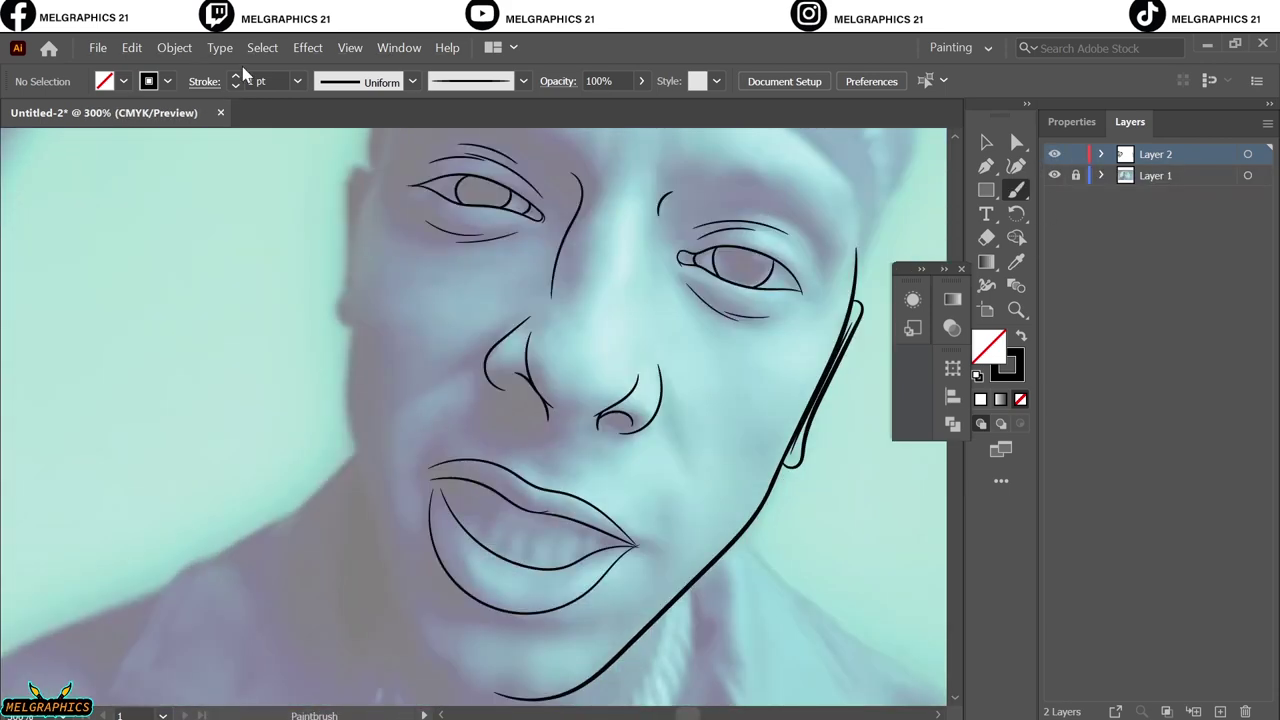
{"action": "left_click_drag", "start_coordinate": [396, 546], "coordinate": [397, 548]}
{"action": "key", "text": "ctrl+plus"}
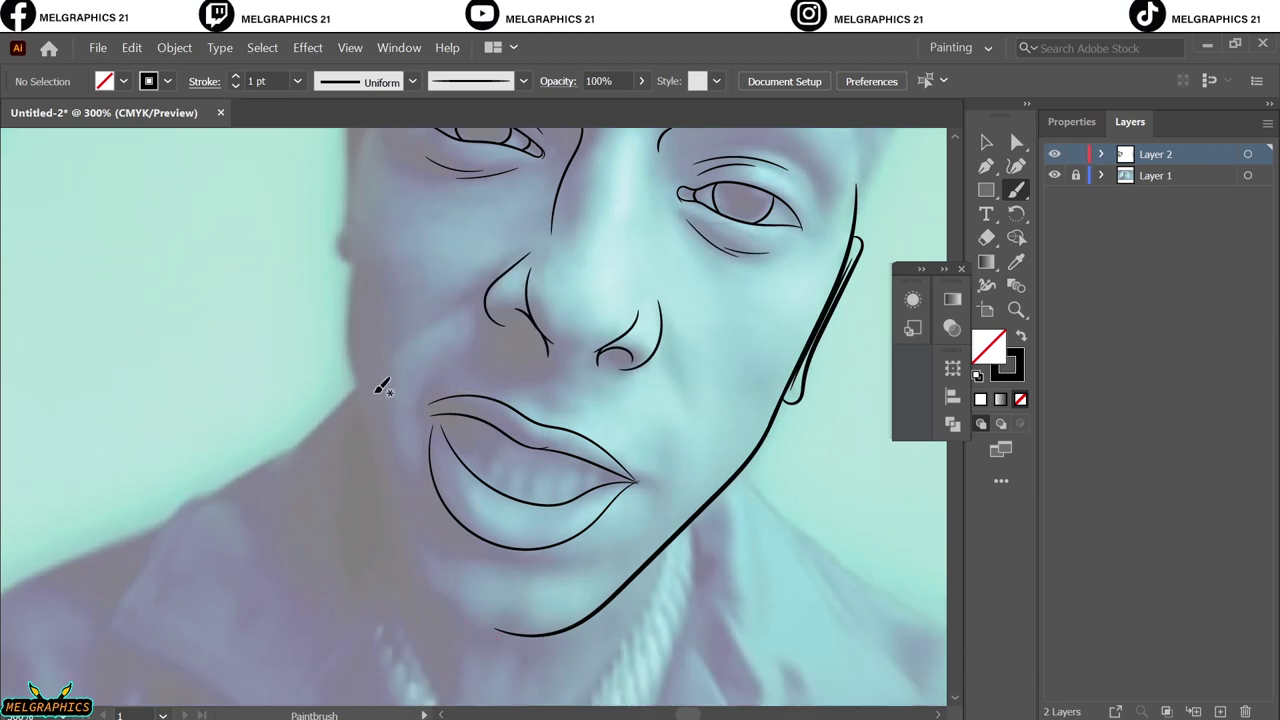
{"action": "left_click_drag", "start_coordinate": [601, 700], "coordinate": [601, 700]}
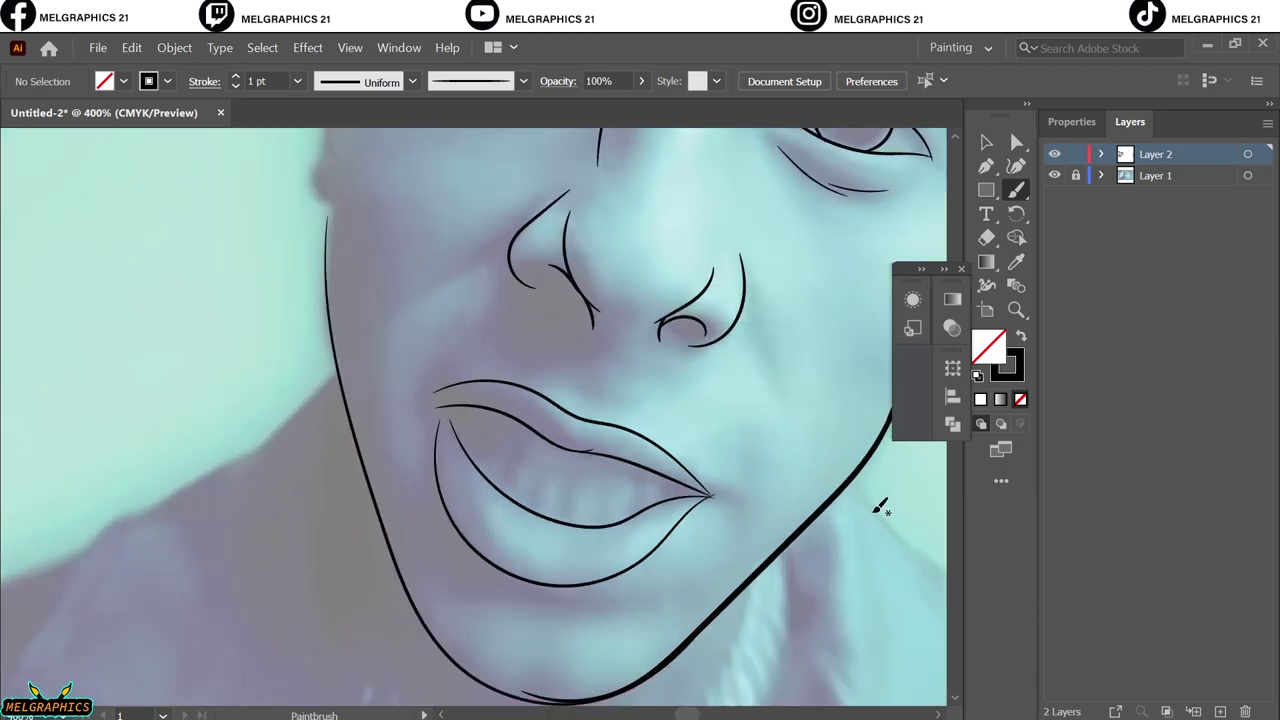
{"action": "key", "text": "ctrl+z"}
{"action": "left_click_drag", "start_coordinate": [340, 366], "coordinate": [420, 605]}
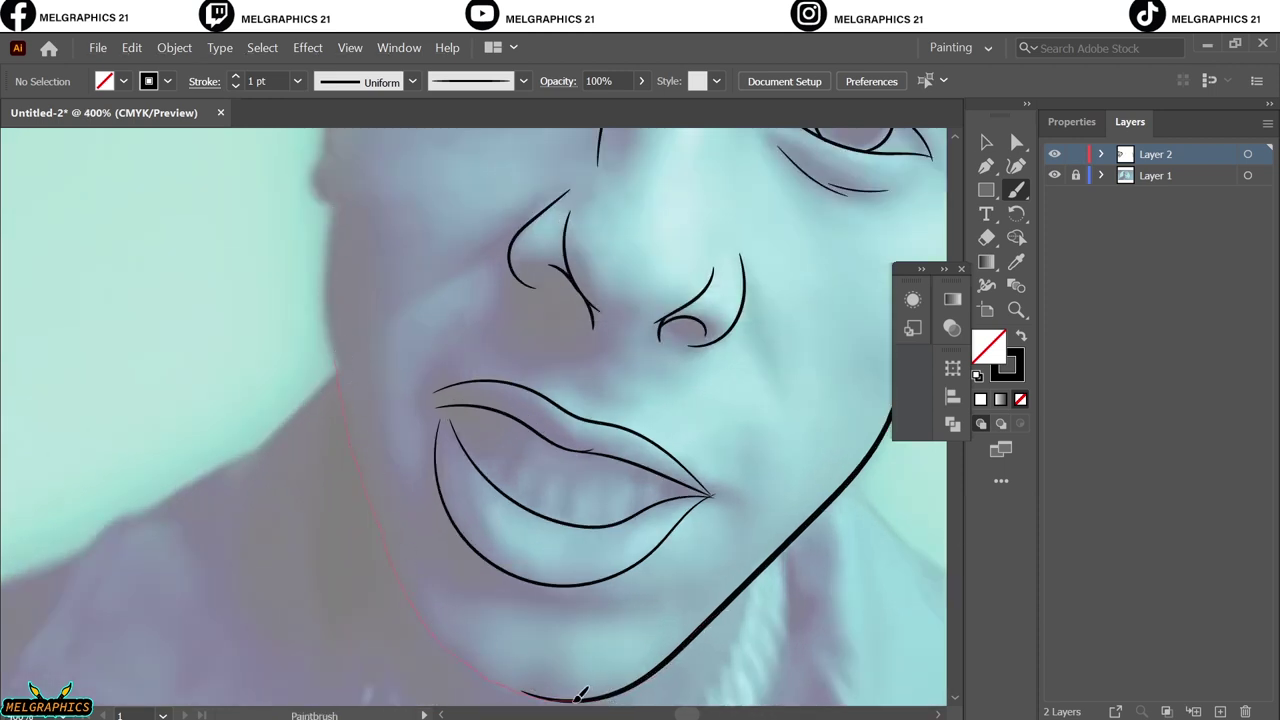
{"action": "left_click_drag", "start_coordinate": [580, 693], "coordinate": [580, 693]}
Give the left face edge stroke a 2 pt weight
{"action": "key", "text": "v"}
{"action": "left_click", "coordinate": [417, 560]}
{"action": "left_click", "coordinate": [235, 76]}
{"action": "key", "text": "ctrl+shift+a"}
{"action": "scroll", "coordinate": [548, 563], "scroll_direction": "up", "scroll_amount": 3}
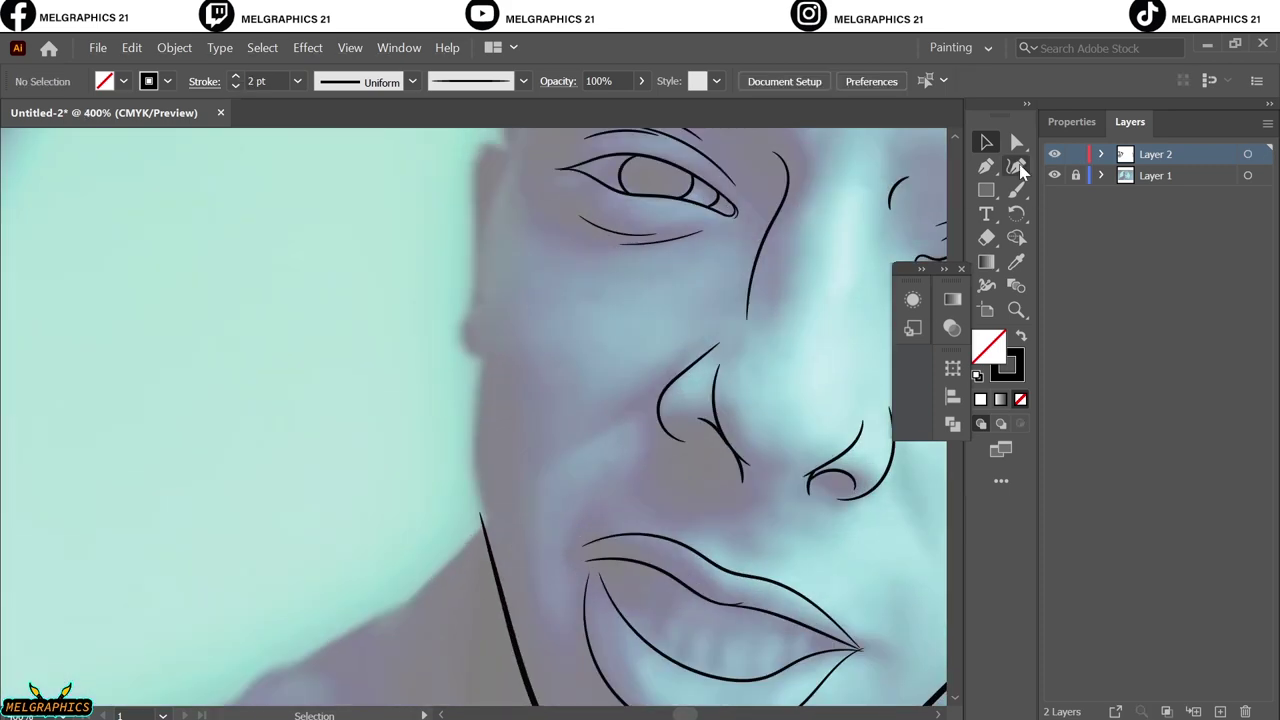
{"action": "left_click", "coordinate": [1017, 167]}
{"action": "scroll", "coordinate": [486, 523], "scroll_direction": "up", "scroll_amount": 2}
Trace the left face edge and forehead side, discarding misplaced cap and forehead strokes
{"action": "key", "text": "b"}
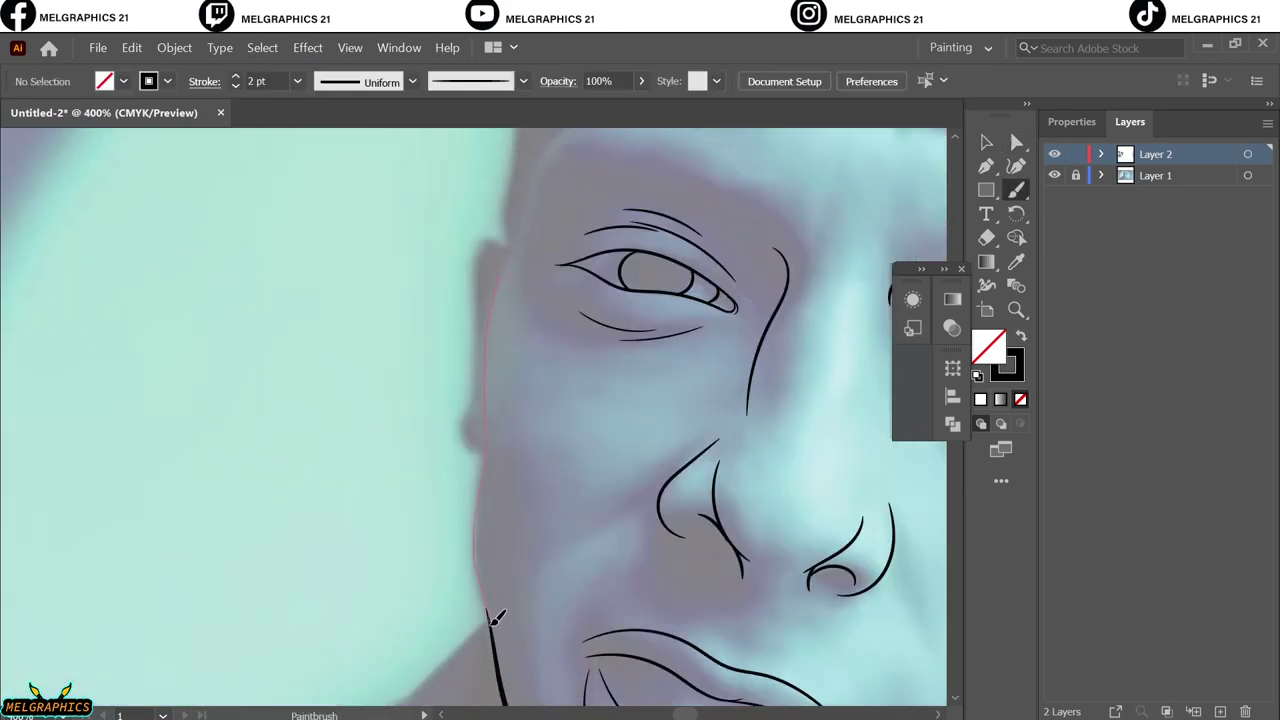
{"action": "left_click_drag", "start_coordinate": [491, 621], "coordinate": [491, 621]}
{"action": "scroll", "coordinate": [491, 621], "scroll_direction": "up", "scroll_amount": 2}
{"action": "scroll", "coordinate": [483, 673], "scroll_direction": "up", "scroll_amount": 2}
{"action": "scroll", "coordinate": [535, 492], "scroll_direction": "up", "scroll_amount": 2}
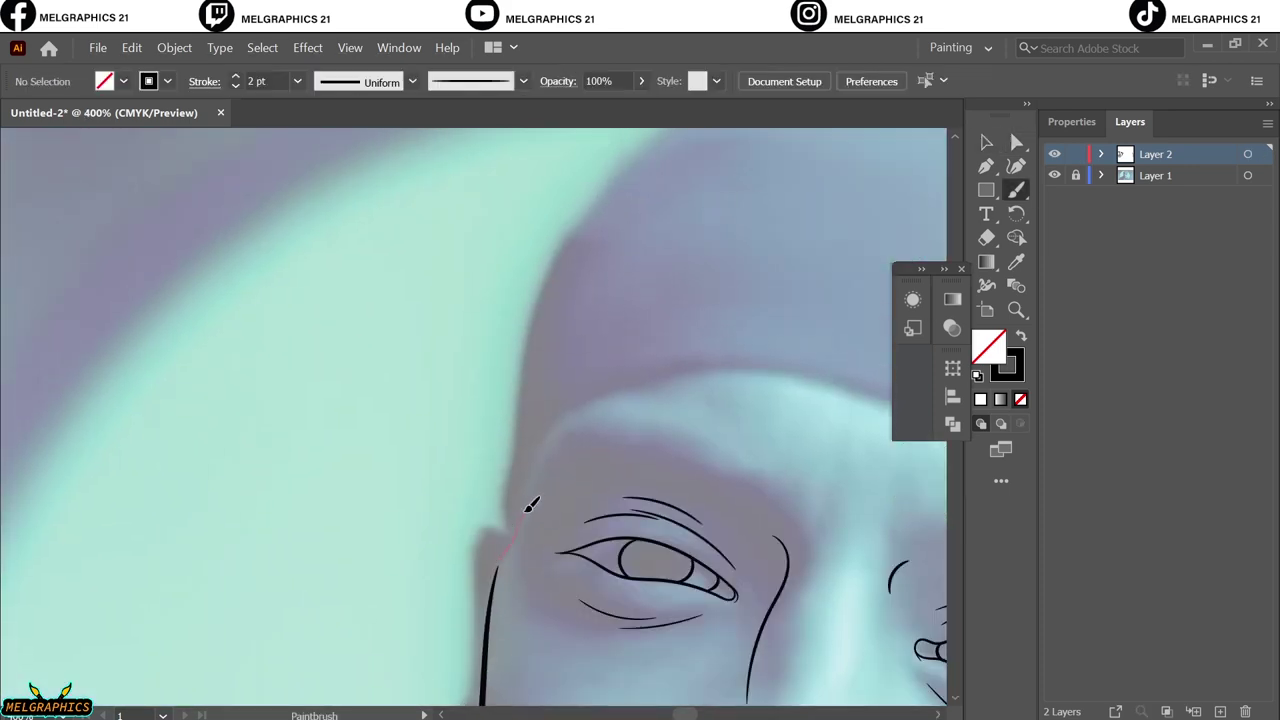
{"action": "scroll", "coordinate": [348, 514], "scroll_direction": "left", "scroll_amount": 4}
{"action": "left_click_drag", "start_coordinate": [474, 393], "coordinate": [330, 443]}
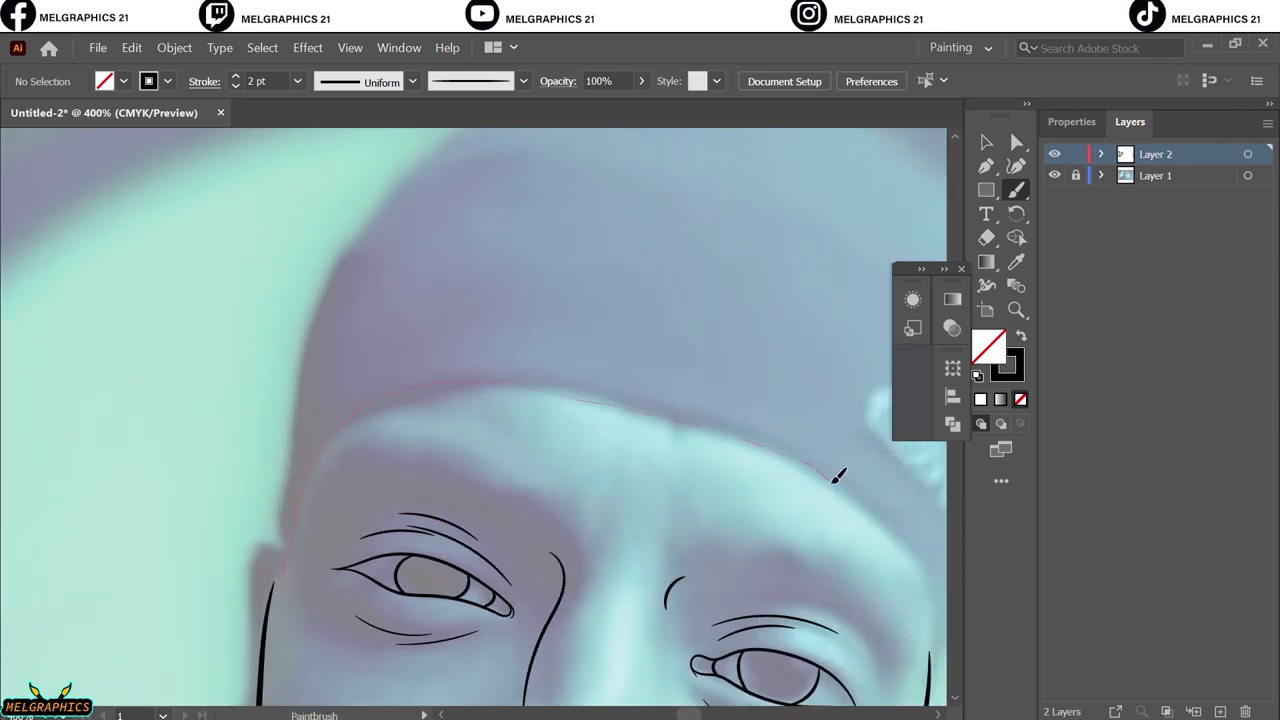
{"action": "left_click_drag", "start_coordinate": [940, 615], "coordinate": [940, 615]}
{"action": "scroll", "coordinate": [900, 630], "scroll_direction": "right", "scroll_amount": 3}
{"action": "scroll", "coordinate": [850, 640], "scroll_direction": "down", "scroll_amount": 1}
{"action": "key", "text": "ctrl+z"}
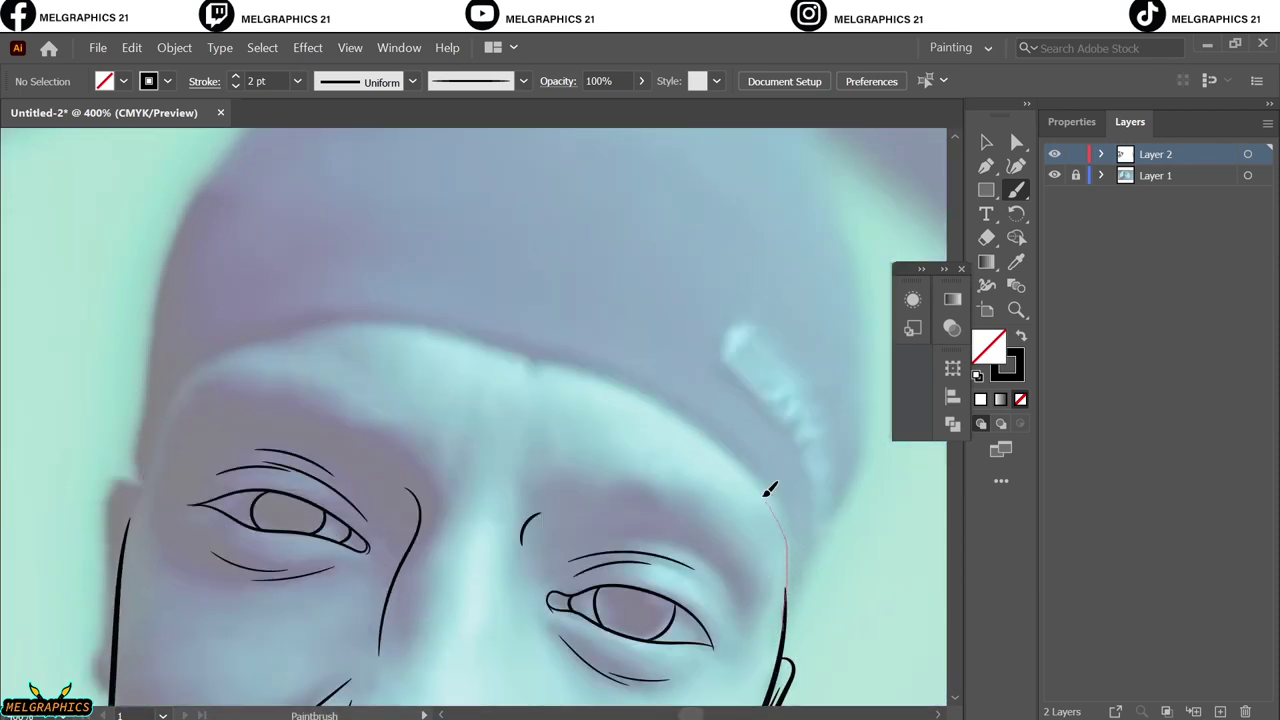
{"action": "key", "text": "ctrl+z"}
Retrace the cap edge across the forehead
{"action": "left_click_drag", "start_coordinate": [249, 320], "coordinate": [570, 360]}
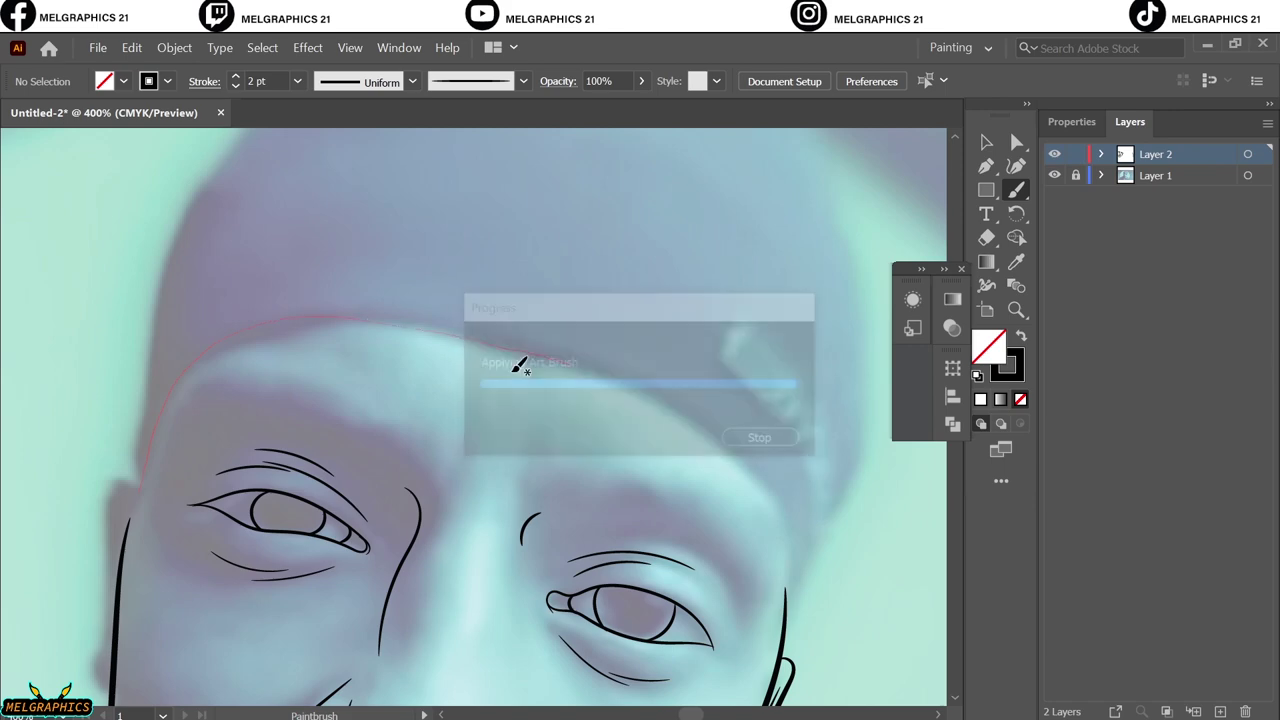
{"action": "left_click_drag", "start_coordinate": [740, 436], "coordinate": [800, 600]}
{"action": "key", "text": "ctrl+minus"}
{"action": "key", "text": "ctrl+minus"}
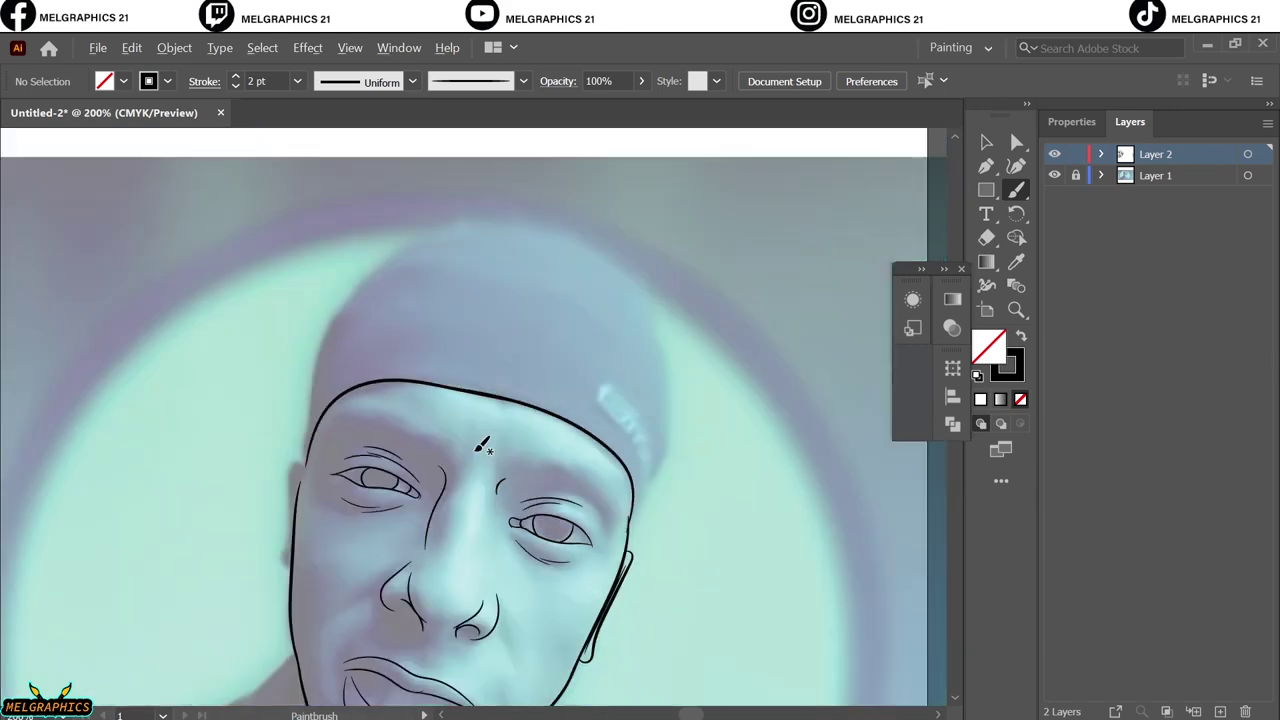
{"action": "key", "text": "ctrl+minus"}
{"action": "key", "text": "ctrl+minus"}
{"action": "key", "text": "ctrl+plus"}
{"action": "key", "text": "ctrl+plus"}
{"action": "key", "text": "ctrl+plus"}
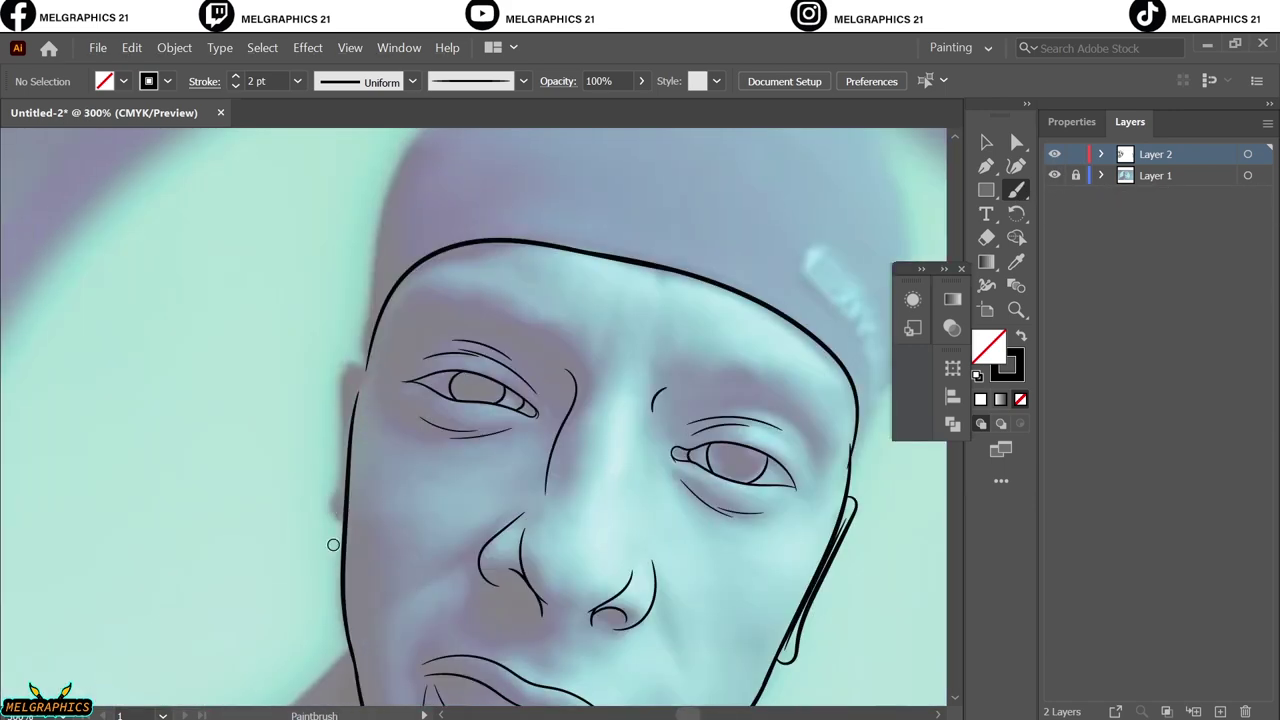
{"action": "key", "text": "ctrl+plus"}
{"action": "key", "text": "ctrl+plus"}
Trace the left ear outline and the top of the cap
{"action": "left_click_drag", "start_coordinate": [378, 335], "coordinate": [326, 575]}
{"action": "key", "text": "ctrl+minus"}
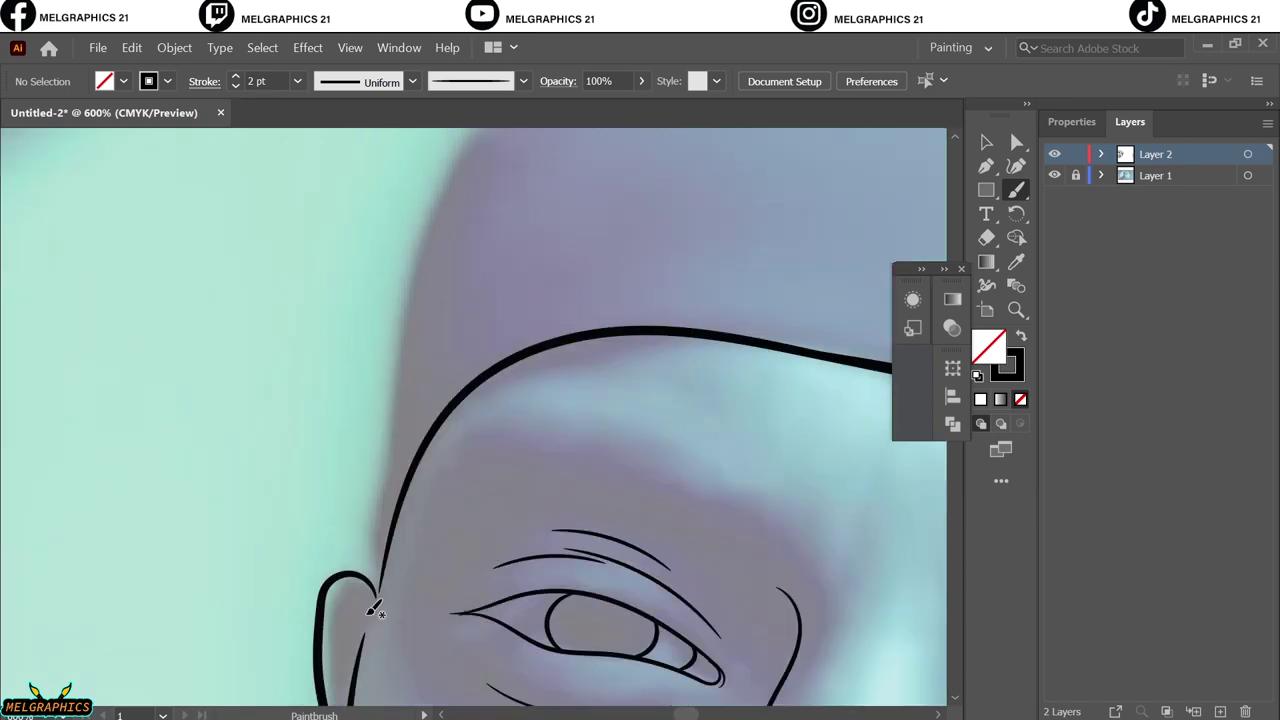
{"action": "key", "text": "ctrl+minus"}
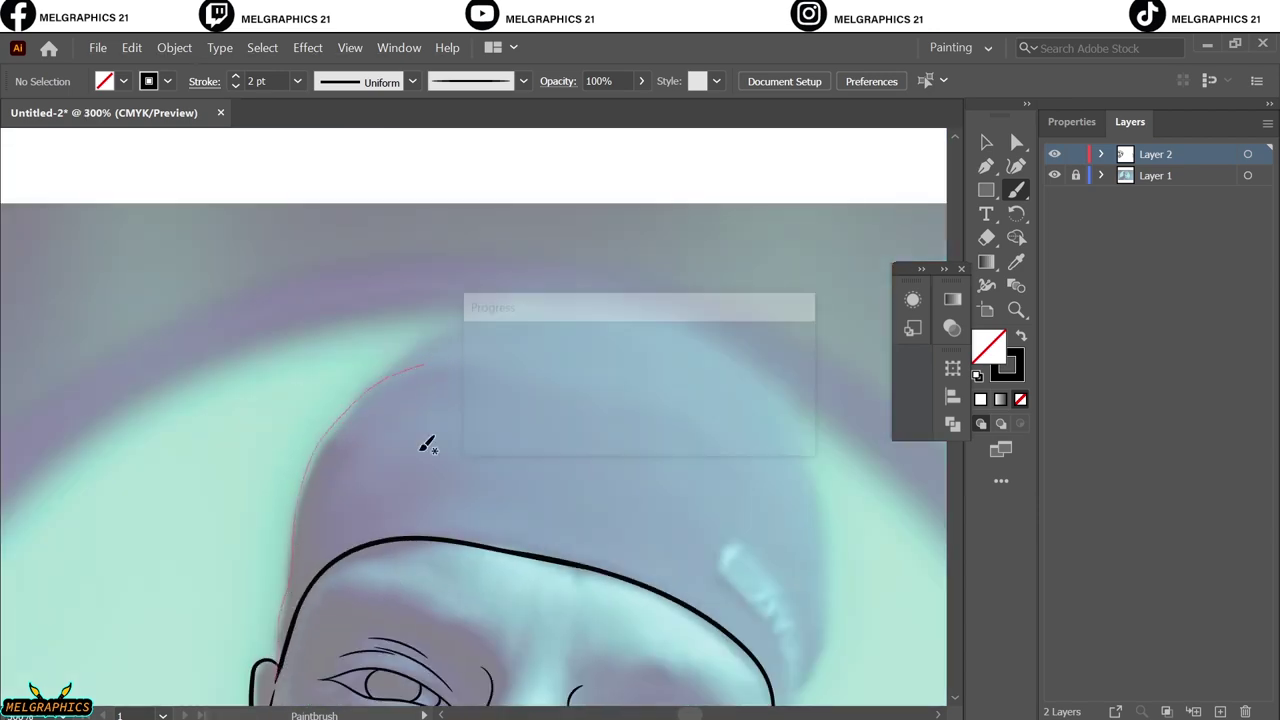
{"action": "scroll", "coordinate": [429, 443], "scroll_direction": "up", "scroll_amount": 4}
{"action": "left_click_drag", "start_coordinate": [215, 705], "coordinate": [345, 556]}
{"action": "left_click_drag", "start_coordinate": [665, 575], "coordinate": [668, 580]}
Trace the right side of the cap and view the whole artboard
{"action": "key", "text": "ctrl+plus"}
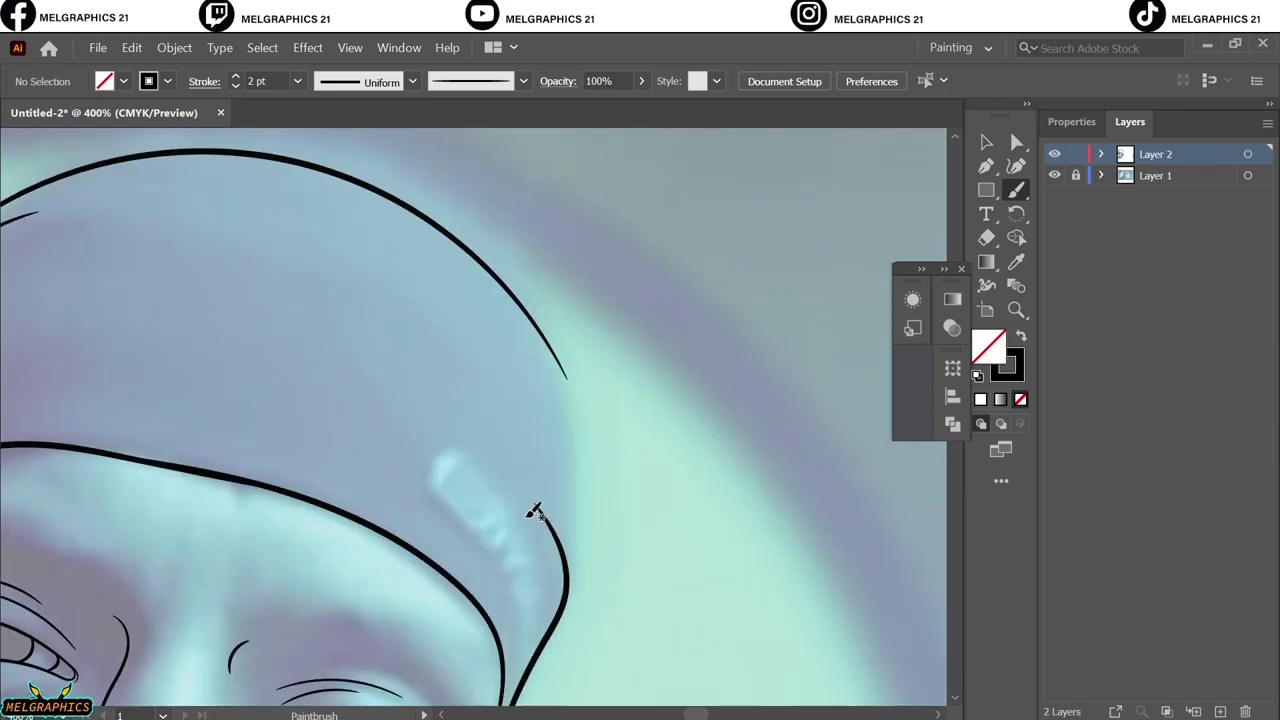
{"action": "scroll", "coordinate": [534, 514], "scroll_direction": "down", "scroll_amount": 2}
{"action": "left_click_drag", "start_coordinate": [503, 640], "coordinate": [560, 500]}
{"action": "scroll", "coordinate": [585, 568], "scroll_direction": "up", "scroll_amount": 3}
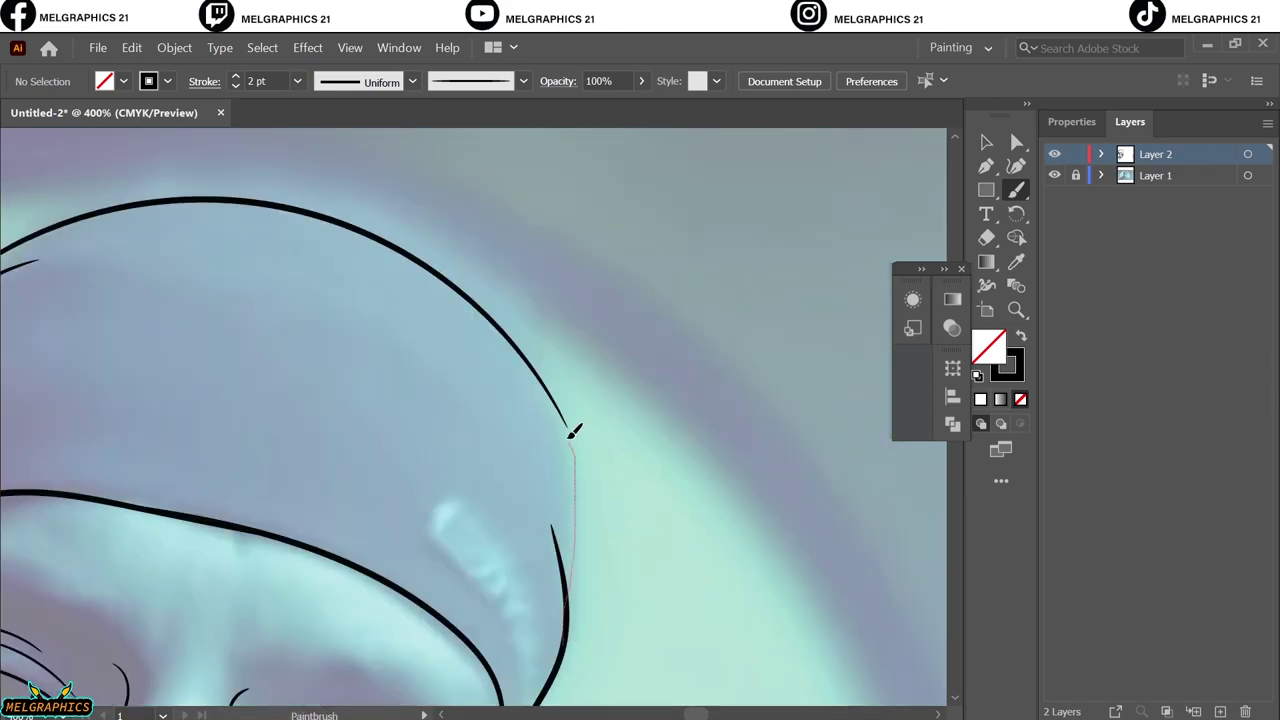
{"action": "left_click_drag", "start_coordinate": [573, 432], "coordinate": [524, 350]}
{"action": "key", "text": "ctrl+minus"}
{"action": "key", "text": "ctrl+minus"}
{"action": "key", "text": "ctrl+minus"}
Show the reference photo again, lock its layer, and clear the selection
{"action": "left_click", "coordinate": [1054, 175]}
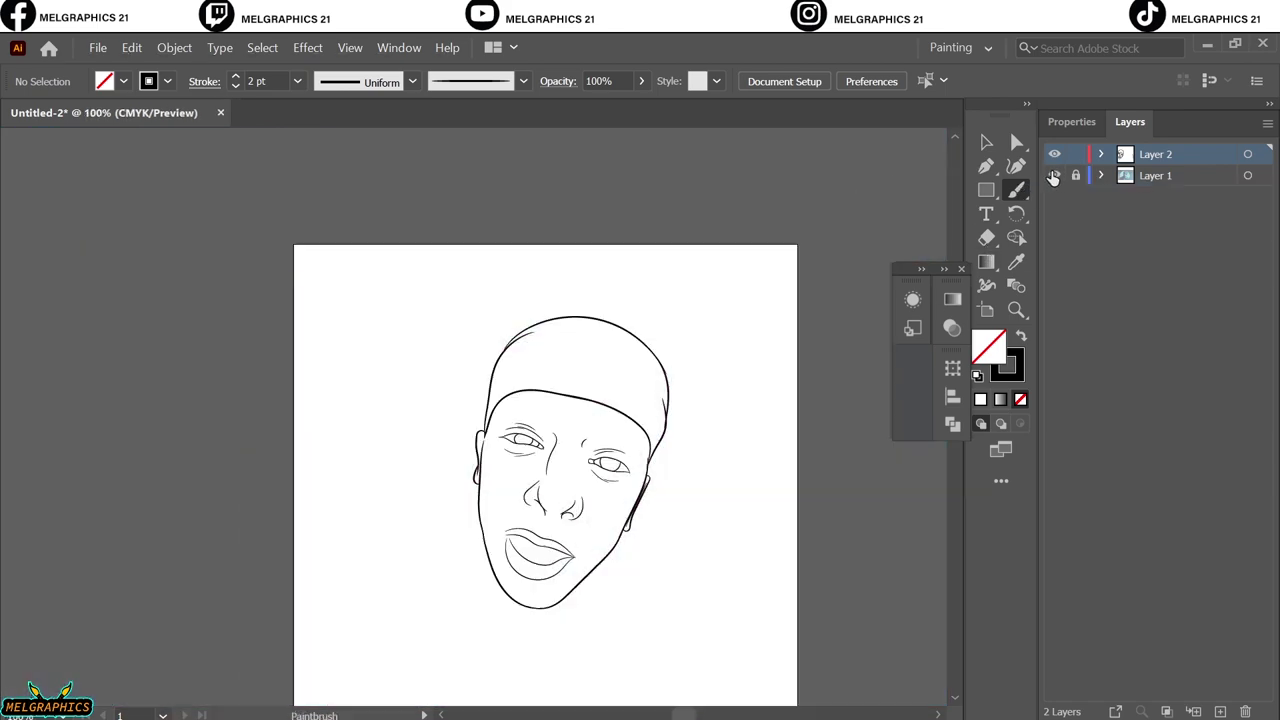
{"action": "left_click", "coordinate": [1054, 175]}
{"action": "key", "text": "v"}
{"action": "key", "text": "ctrl+a"}
{"action": "scroll", "coordinate": [829, 371], "scroll_direction": "down", "scroll_amount": 2}
{"action": "scroll", "coordinate": [508, 360], "scroll_direction": "right", "scroll_amount": 2}
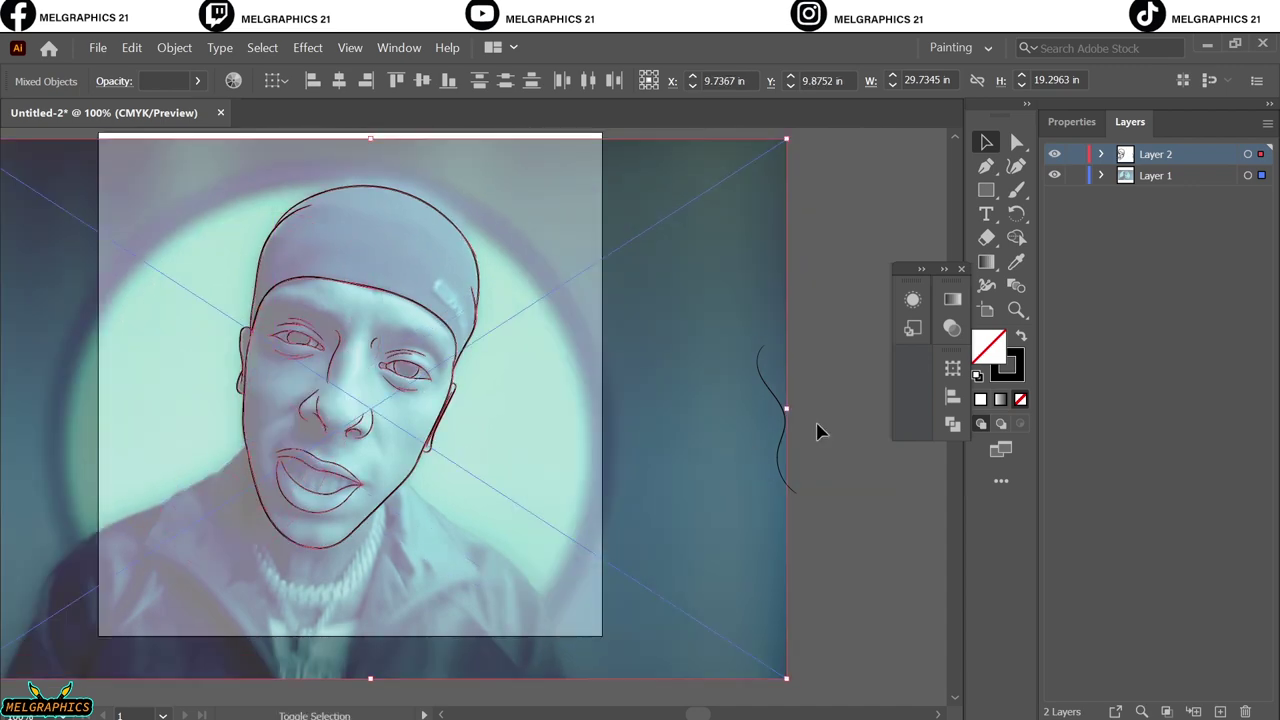
{"action": "left_click", "coordinate": [816, 431]}
{"action": "left_click", "coordinate": [1075, 175]}
{"action": "scroll", "coordinate": [349, 457], "scroll_direction": "up", "scroll_amount": 2}
{"action": "scroll", "coordinate": [300, 614], "scroll_direction": "up", "scroll_amount": 2}
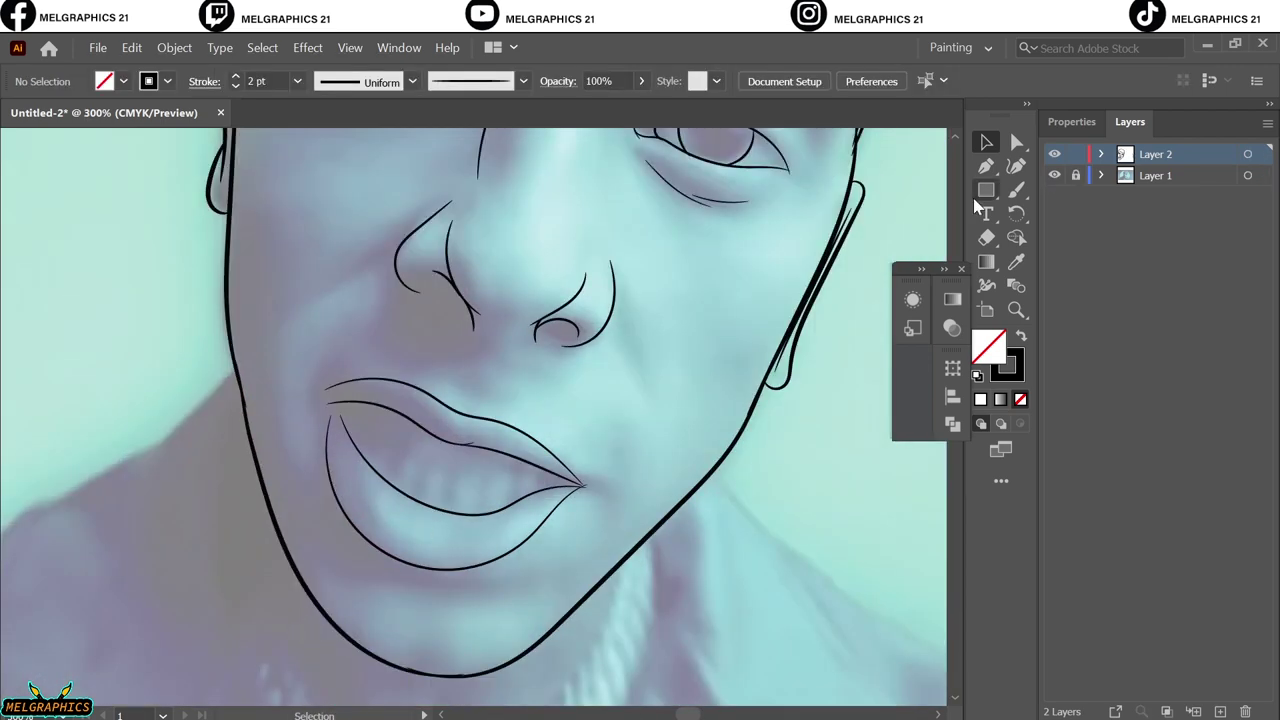
Set the 1 pt Paintbrush with colours swapped so shapes fill black with no outline
{"action": "key", "text": "b"}
{"action": "scroll", "coordinate": [629, 363], "scroll_direction": "up", "scroll_amount": 5}
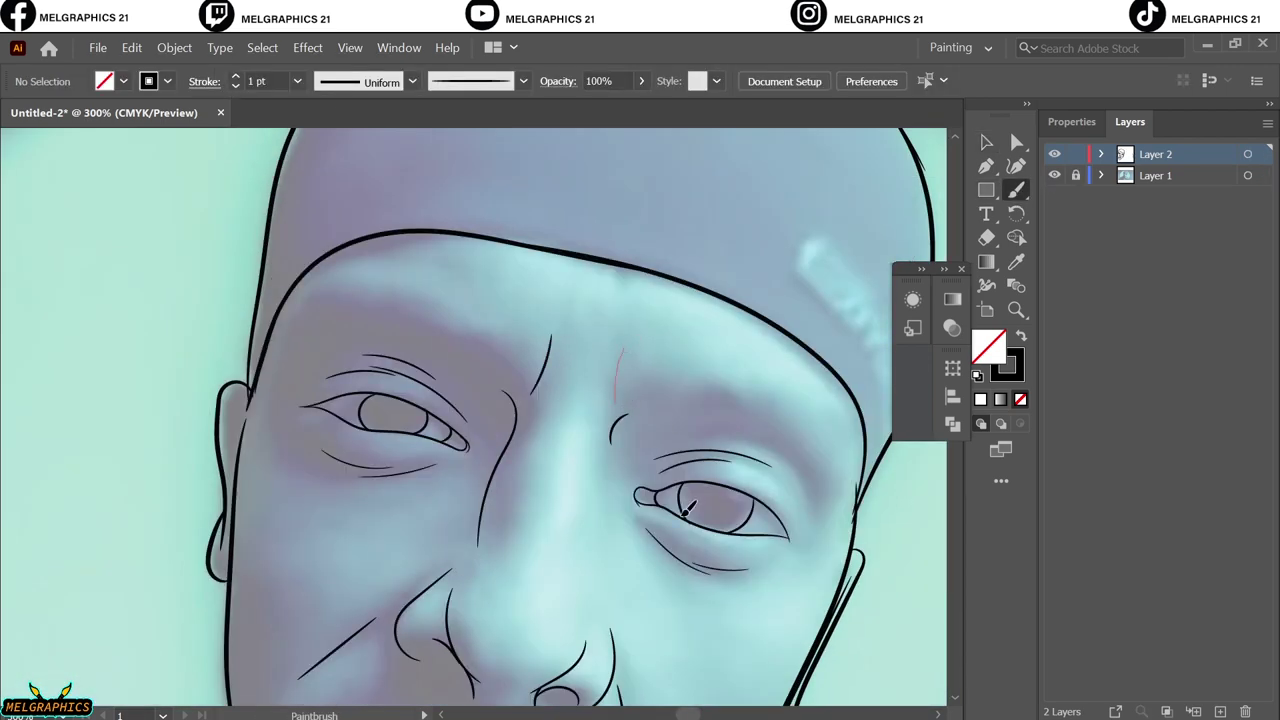
{"action": "scroll", "coordinate": [686, 510], "scroll_direction": "down", "scroll_amount": 3}
{"action": "scroll", "coordinate": [686, 510], "scroll_direction": "up", "scroll_amount": 3}
{"action": "scroll", "coordinate": [686, 510], "scroll_direction": "down", "scroll_amount": 4}
{"action": "left_click", "coordinate": [1022, 336]}
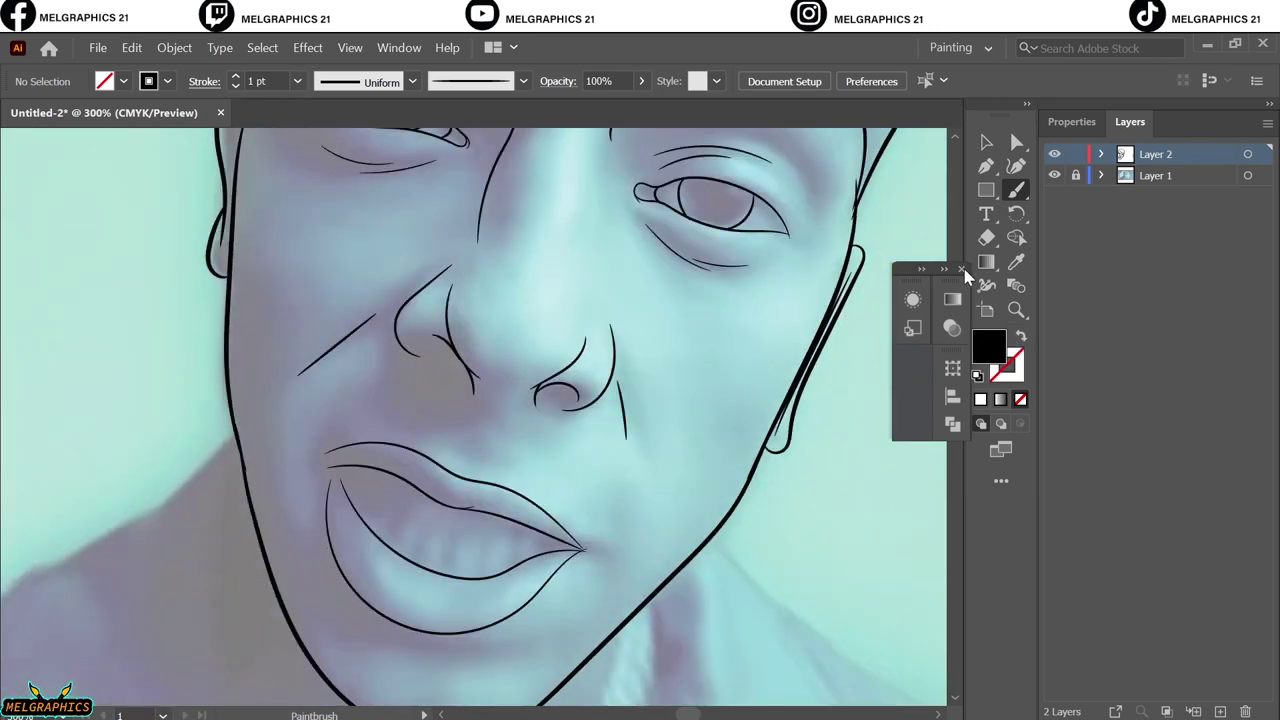
{"action": "left_click", "coordinate": [962, 269]}
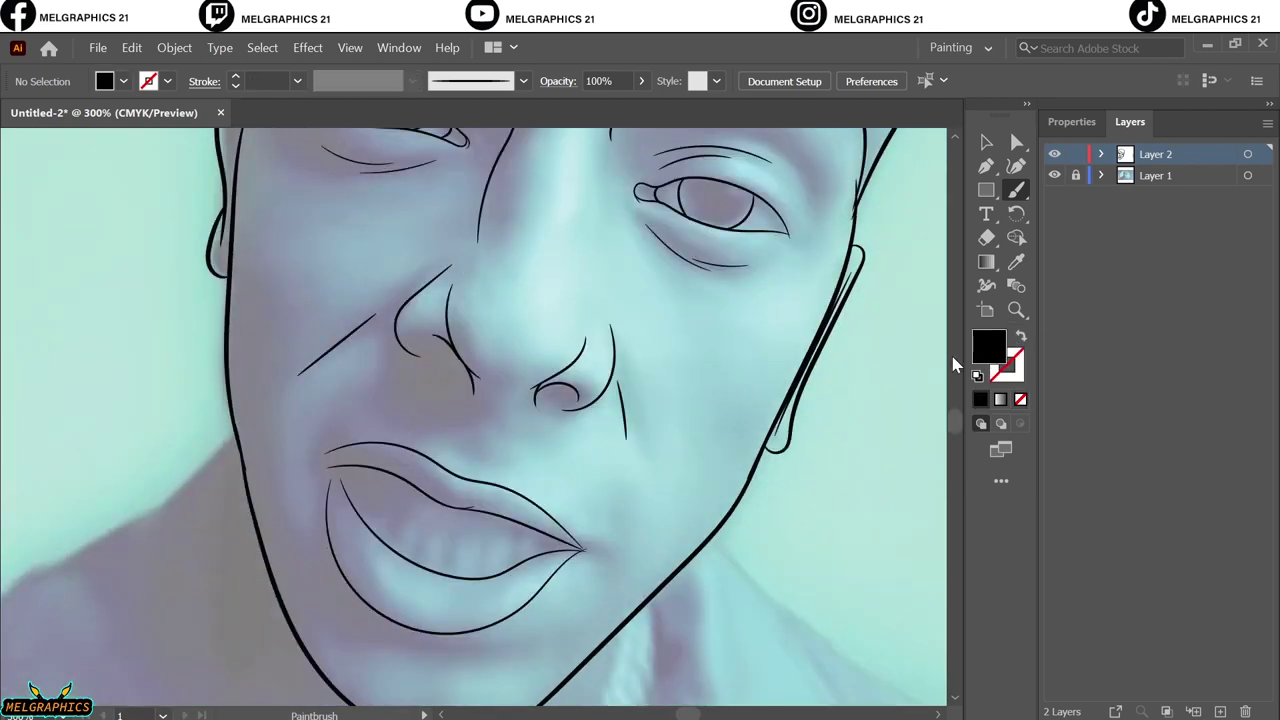
Pencil-draw a black shape in the eye and two leaf-shaped black shadows beside the nose
{"action": "key", "text": "n"}
{"action": "mouse_move", "coordinate": [486, 428]}
{"action": "left_mouse_down"}
{"action": "mouse_move", "coordinate": [629, 409]}
{"action": "mouse_move", "coordinate": [514, 443]}
{"action": "mouse_move", "coordinate": [555, 455]}
{"action": "left_mouse_up"}
{"action": "scroll", "coordinate": [333, 534], "scroll_direction": "up", "scroll_amount": 3}
{"action": "scroll", "coordinate": [333, 534], "scroll_direction": "left", "scroll_amount": 3}
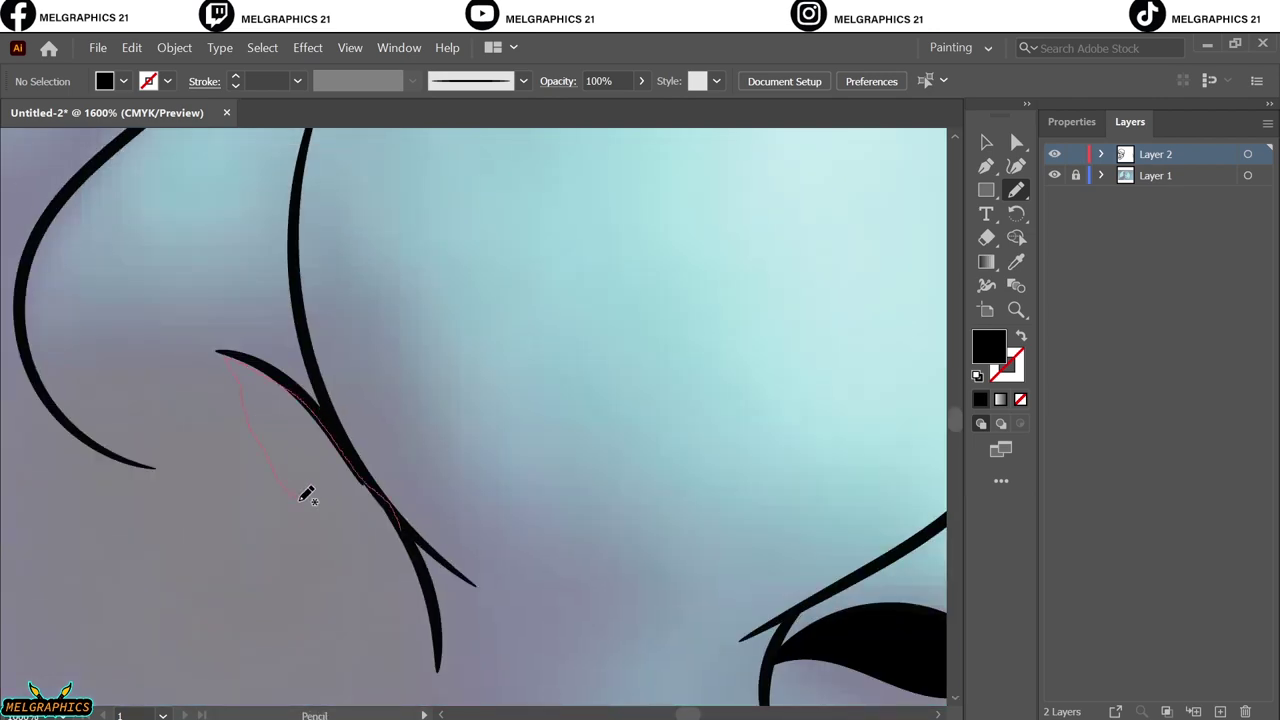
{"action": "mouse_move", "coordinate": [306, 491]}
{"action": "left_mouse_down"}
{"action": "mouse_move", "coordinate": [305, 422]}
{"action": "mouse_move", "coordinate": [378, 515]}
{"action": "left_mouse_up"}
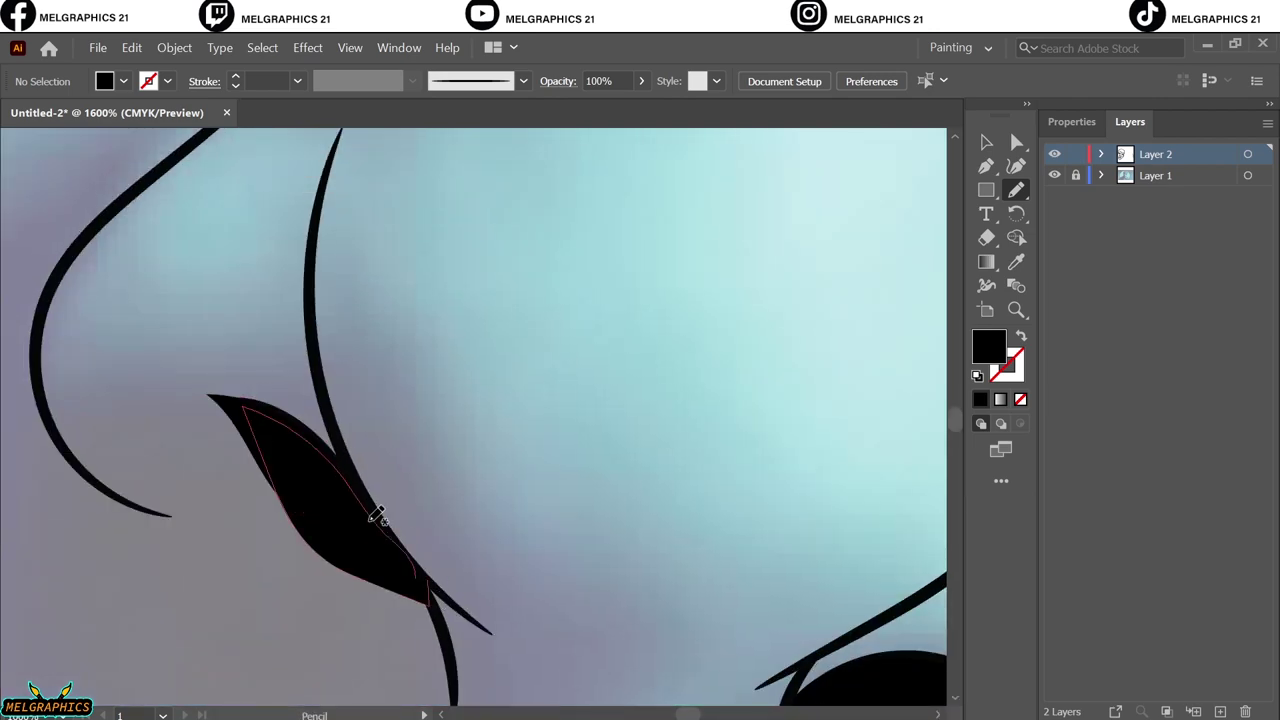
{"action": "scroll", "coordinate": [372, 515], "scroll_direction": "down", "scroll_amount": 4}
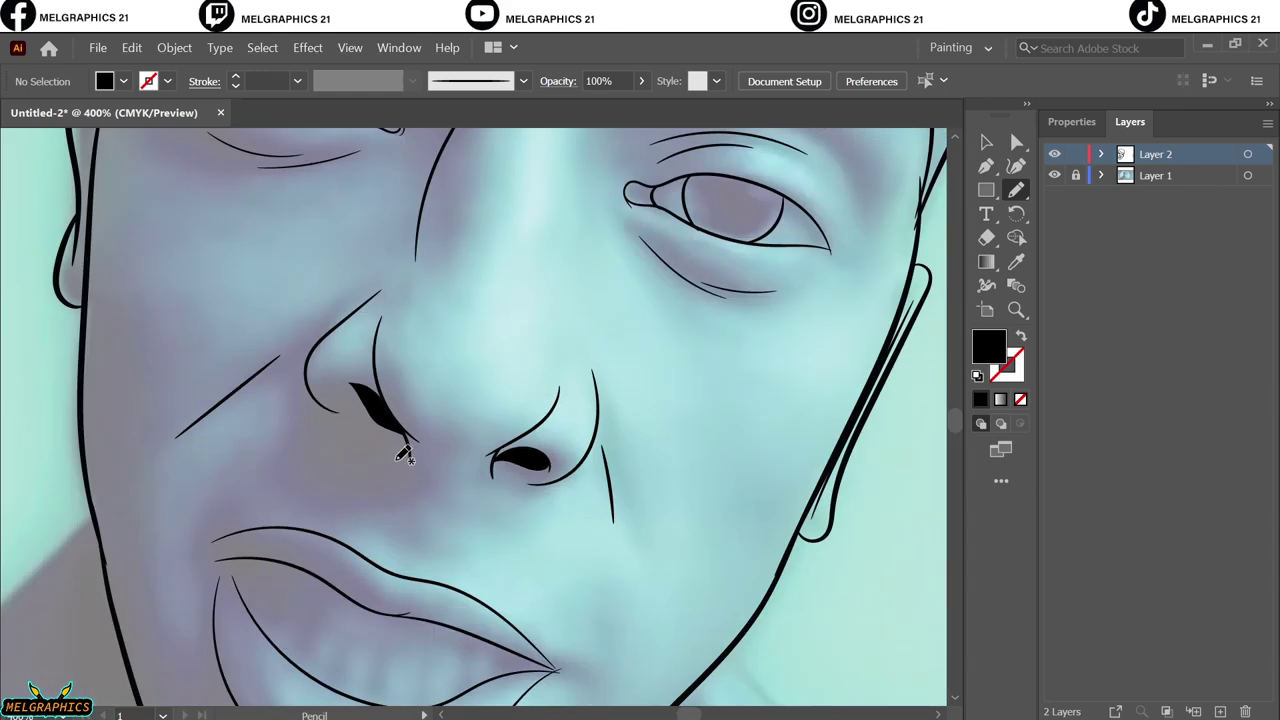
{"action": "scroll", "coordinate": [400, 440], "scroll_direction": "up", "scroll_amount": 4}
{"action": "mouse_move", "coordinate": [374, 394]}
{"action": "left_mouse_down"}
{"action": "mouse_move", "coordinate": [420, 463]}
{"action": "mouse_move", "coordinate": [463, 451]}
{"action": "left_mouse_up"}
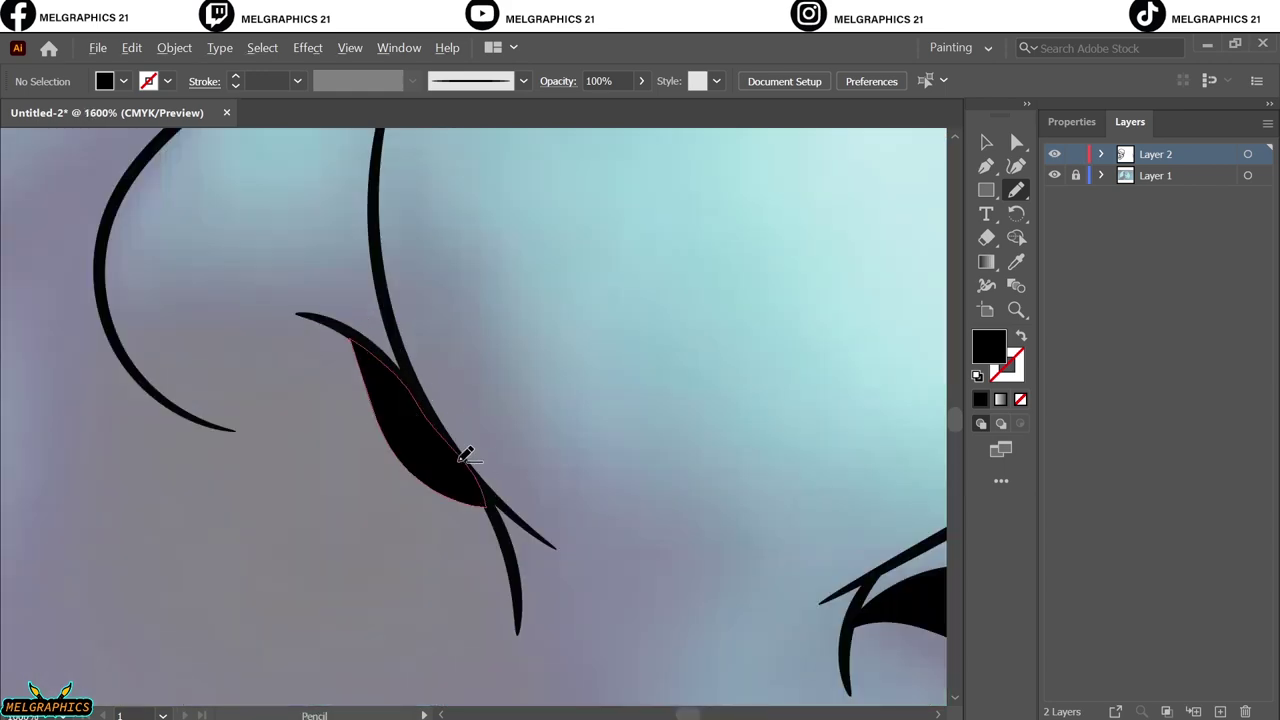
{"action": "scroll", "coordinate": [463, 451], "scroll_direction": "down", "scroll_amount": 5}
{"action": "scroll", "coordinate": [502, 320], "scroll_direction": "up", "scroll_amount": 4}
{"action": "scroll", "coordinate": [263, 391], "scroll_direction": "up", "scroll_amount": 4}
Fill the iris black and thicken the upper lid into a tapered black wedge
{"action": "mouse_move", "coordinate": [293, 296]}
{"action": "left_mouse_down"}
{"action": "mouse_move", "coordinate": [163, 354]}
{"action": "mouse_move", "coordinate": [237, 582]}
{"action": "mouse_move", "coordinate": [537, 609]}
{"action": "mouse_move", "coordinate": [573, 372]}
{"action": "mouse_move", "coordinate": [300, 293]}
{"action": "left_mouse_up"}
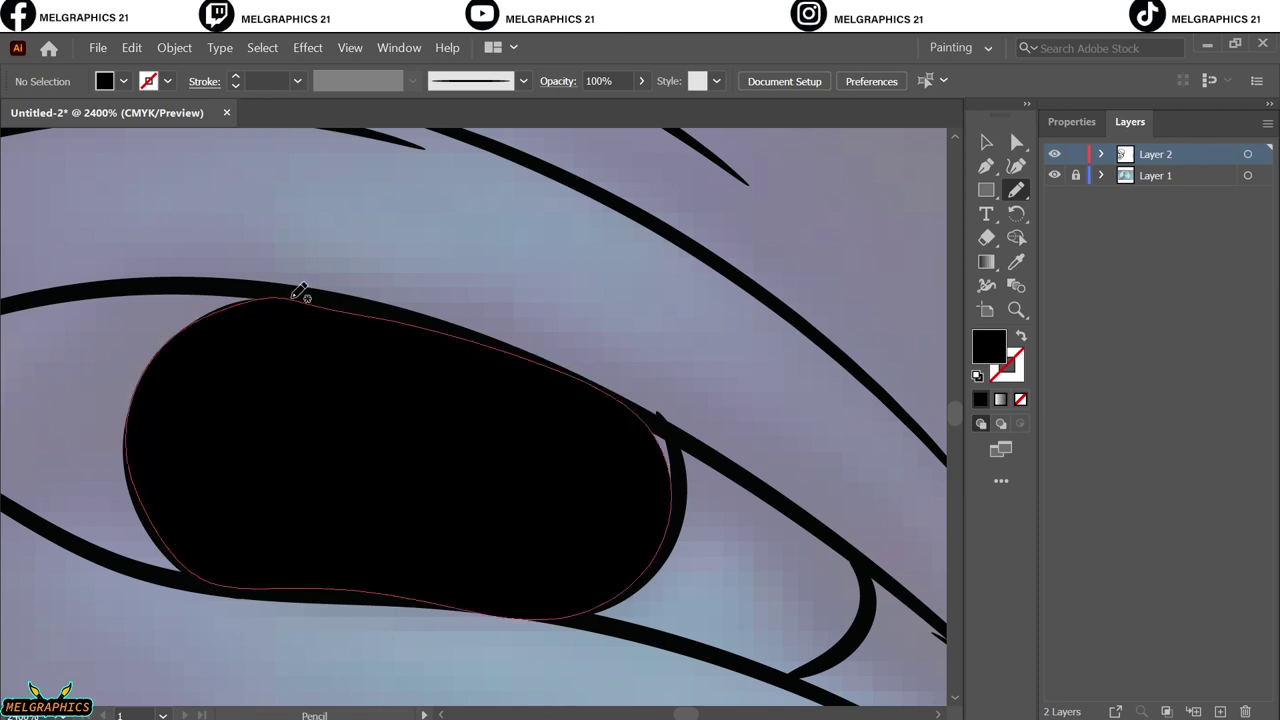
{"action": "scroll", "coordinate": [400, 449], "scroll_direction": "left", "scroll_amount": 5}
{"action": "scroll", "coordinate": [377, 425], "scroll_direction": "up", "scroll_amount": 1}
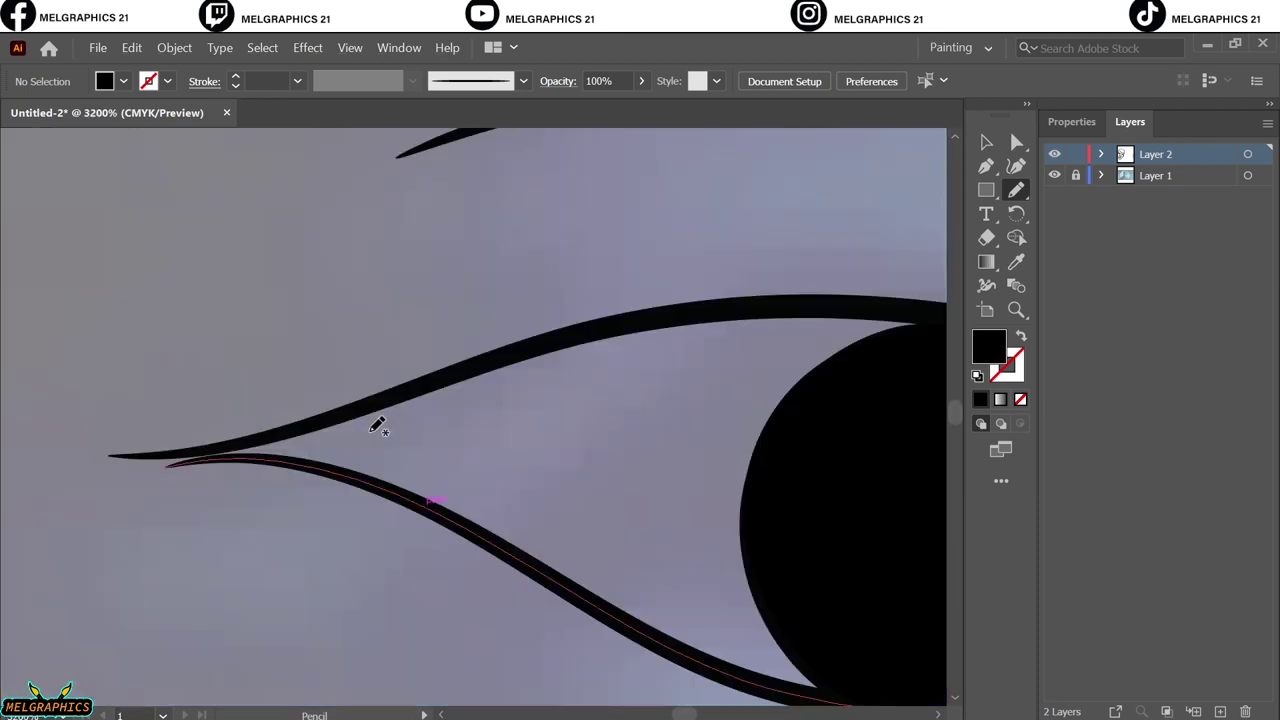
{"action": "mouse_move", "coordinate": [918, 335]}
{"action": "left_mouse_down"}
{"action": "mouse_move", "coordinate": [523, 384]}
{"action": "mouse_move", "coordinate": [255, 460]}
{"action": "left_mouse_up"}
{"action": "left_click_drag", "start_coordinate": [476, 350], "coordinate": [690, 312]}
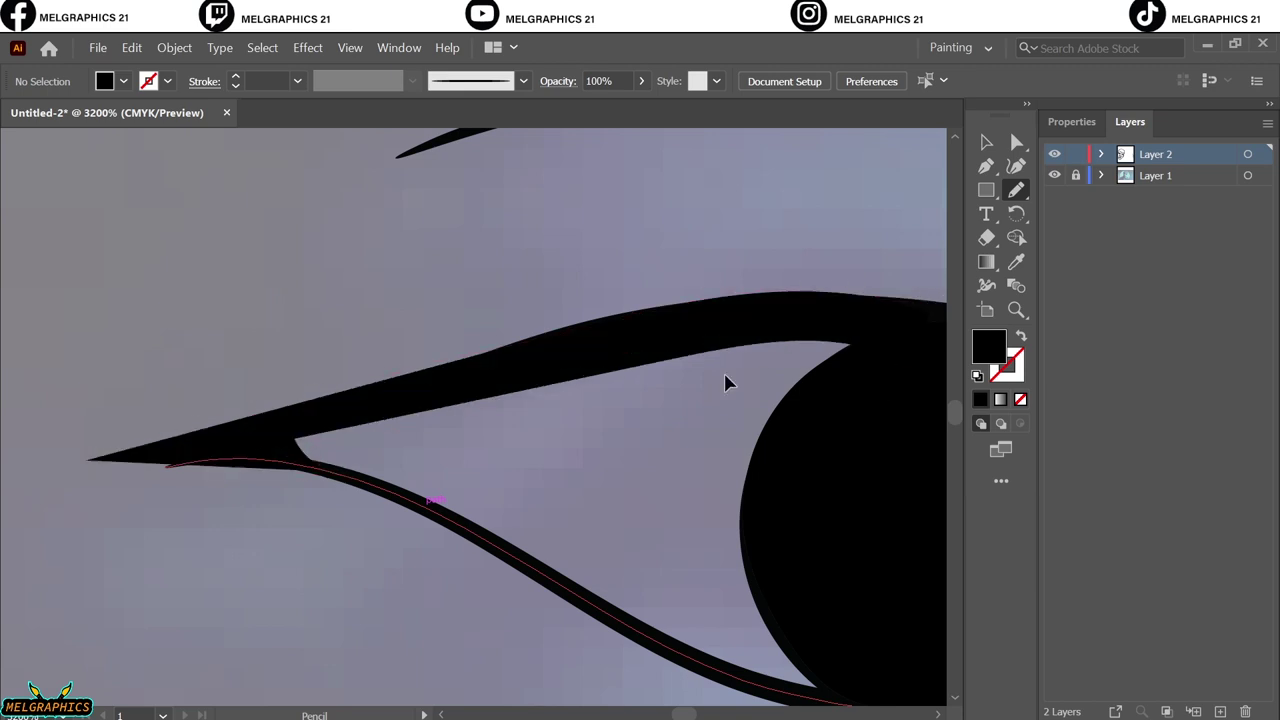
{"action": "scroll", "coordinate": [726, 377], "scroll_direction": "down", "scroll_amount": 2}
{"action": "scroll", "coordinate": [770, 590], "scroll_direction": "up", "scroll_amount": 1}
Fill the eye's inner corner, the other iris, the dark interior and the outer corner black
{"action": "mouse_move", "coordinate": [464, 322]}
{"action": "left_mouse_down"}
{"action": "mouse_move", "coordinate": [673, 516]}
{"action": "mouse_move", "coordinate": [785, 588]}
{"action": "left_mouse_up"}
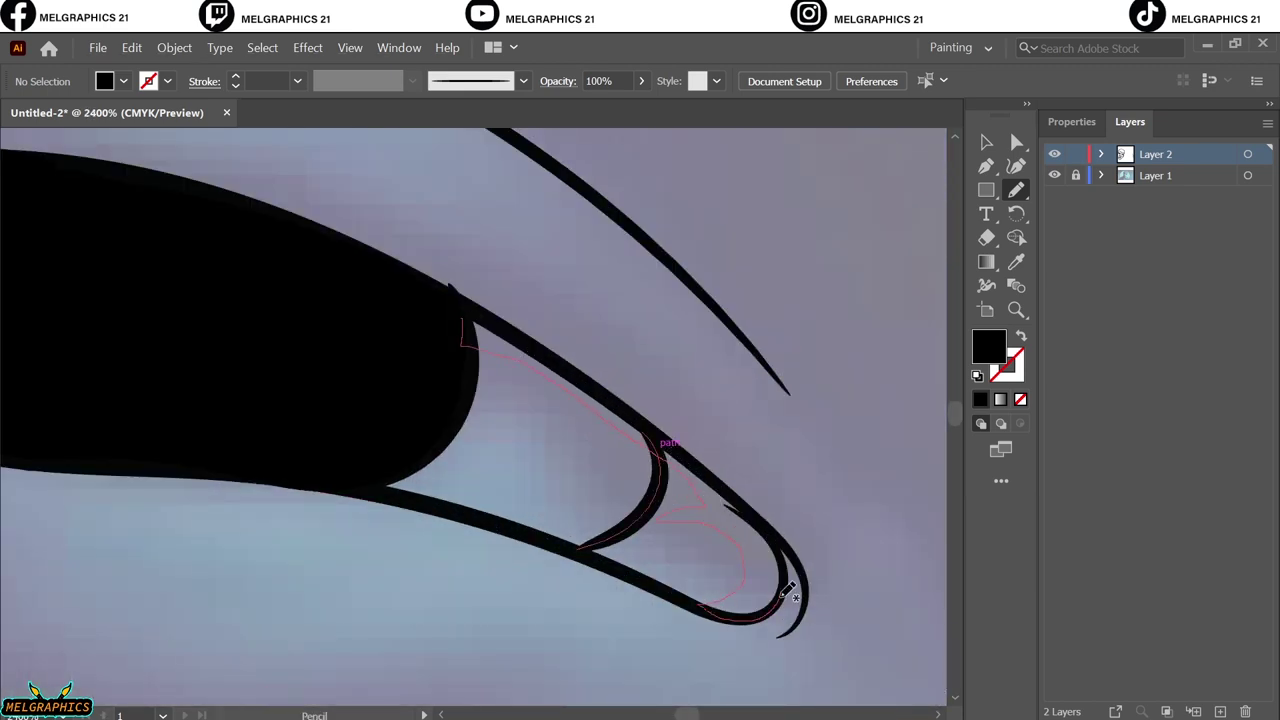
{"action": "scroll", "coordinate": [475, 376], "scroll_direction": "down", "scroll_amount": 2}
{"action": "scroll", "coordinate": [475, 376], "scroll_direction": "down", "scroll_amount": 4}
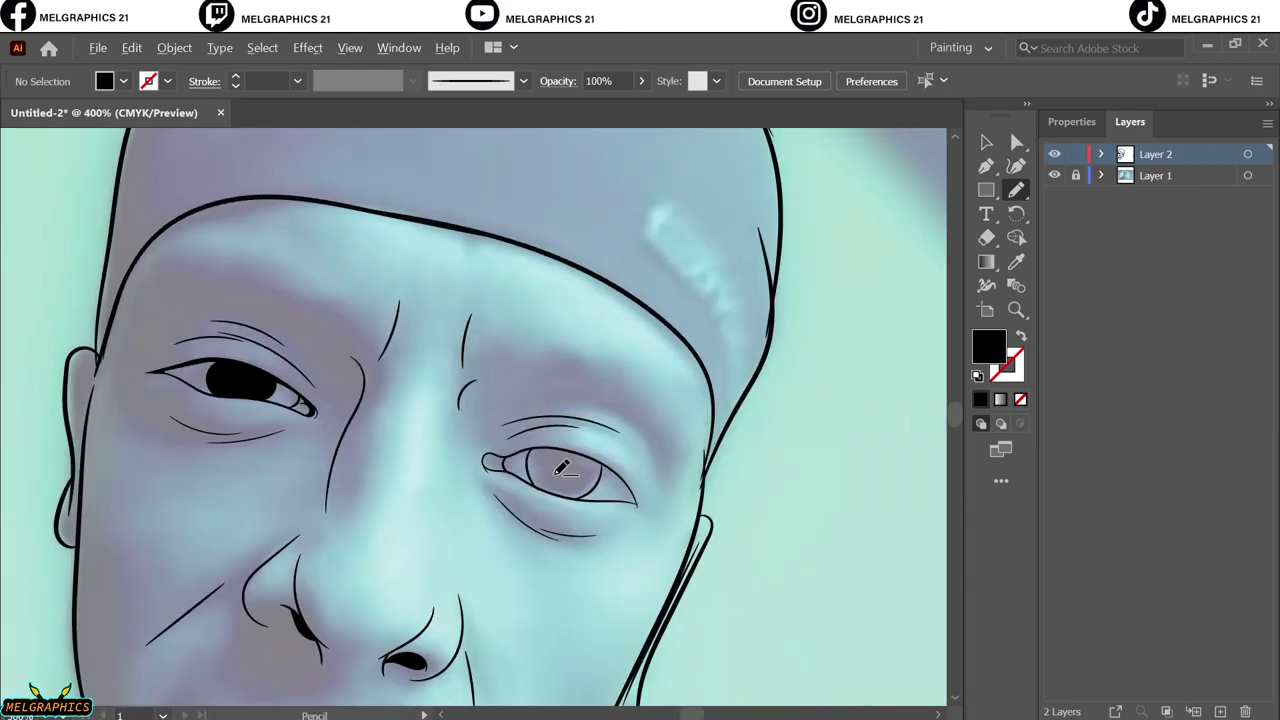
{"action": "scroll", "coordinate": [590, 485], "scroll_direction": "up", "scroll_amount": 3}
{"action": "scroll", "coordinate": [215, 360], "scroll_direction": "up", "scroll_amount": 1}
{"action": "mouse_move", "coordinate": [298, 343]}
{"action": "left_mouse_down"}
{"action": "mouse_move", "coordinate": [202, 343]}
{"action": "mouse_move", "coordinate": [336, 465]}
{"action": "mouse_move", "coordinate": [394, 334]}
{"action": "mouse_move", "coordinate": [523, 549]}
{"action": "mouse_move", "coordinate": [861, 506]}
{"action": "mouse_move", "coordinate": [400, 286]}
{"action": "mouse_move", "coordinate": [305, 365]}
{"action": "left_mouse_up"}
{"action": "scroll", "coordinate": [206, 566], "scroll_direction": "right", "scroll_amount": 4}
{"action": "scroll", "coordinate": [90, 476], "scroll_direction": "left", "scroll_amount": 2}
{"action": "mouse_move", "coordinate": [90, 476]}
{"action": "left_mouse_down"}
{"action": "mouse_move", "coordinate": [686, 677]}
{"action": "mouse_move", "coordinate": [849, 417]}
{"action": "mouse_move", "coordinate": [323, 471]}
{"action": "mouse_move", "coordinate": [56, 447]}
{"action": "left_mouse_up"}
{"action": "key", "text": "ctrl+minus"}
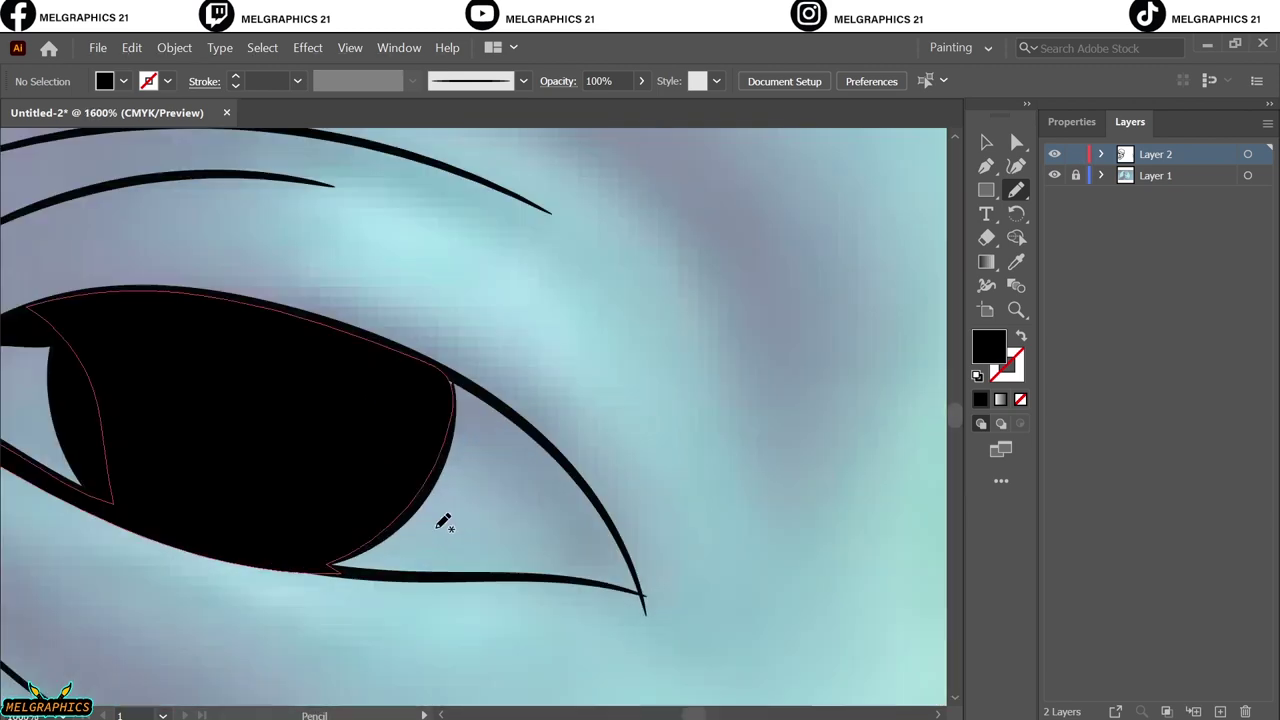
{"action": "mouse_move", "coordinate": [443, 520]}
{"action": "left_mouse_down"}
{"action": "mouse_move", "coordinate": [603, 511]}
{"action": "mouse_move", "coordinate": [646, 560]}
{"action": "mouse_move", "coordinate": [411, 393]}
{"action": "mouse_move", "coordinate": [406, 409]}
{"action": "left_mouse_up"}
Fill the right mouth corner with a black pencil-drawn wedge
{"action": "key", "text": "ctrl+minus"}
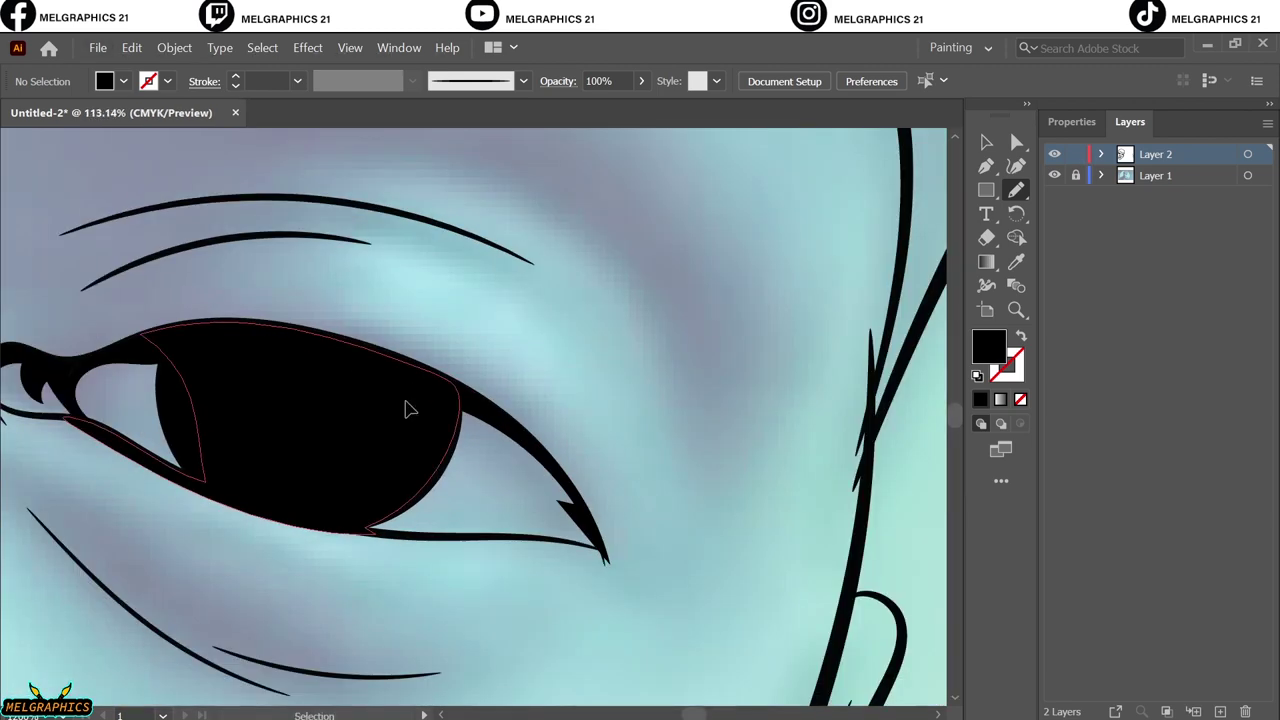
{"action": "key", "text": "ctrl+minus"}
{"action": "key", "text": "ctrl+minus"}
{"action": "key", "text": "ctrl+minus"}
{"action": "key", "text": "ctrl+plus"}
{"action": "key", "text": "ctrl+plus"}
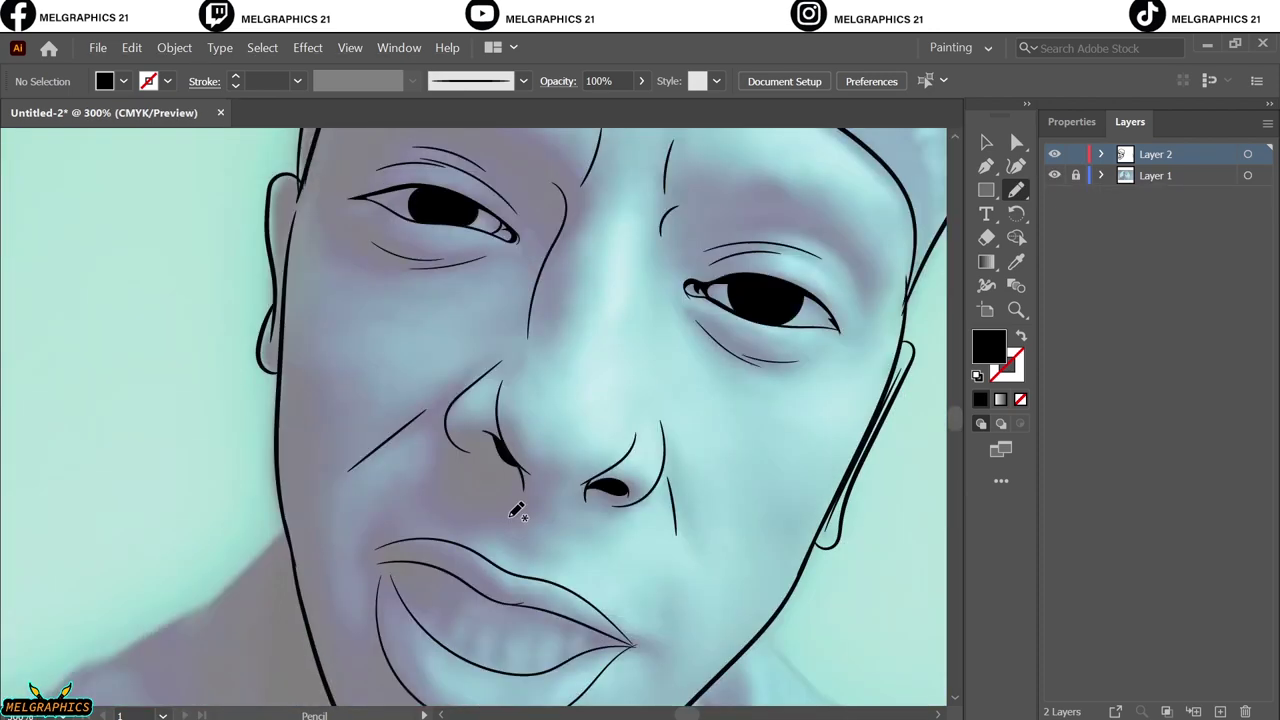
{"action": "key", "text": "ctrl+plus"}
{"action": "key", "text": "ctrl+plus"}
{"action": "mouse_move", "coordinate": [578, 540]}
{"action": "left_mouse_down"}
{"action": "mouse_move", "coordinate": [580, 557]}
{"action": "mouse_move", "coordinate": [650, 578]}
{"action": "mouse_move", "coordinate": [609, 548]}
{"action": "left_mouse_up"}
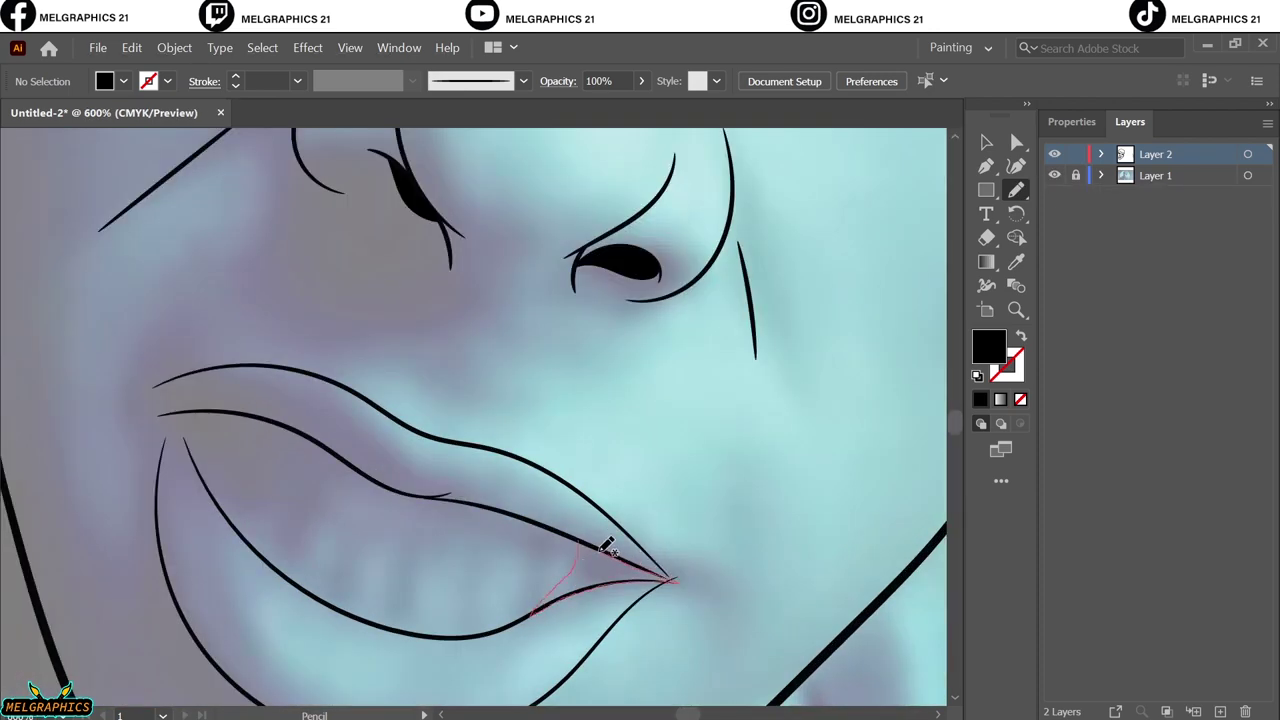
{"action": "key", "text": "ctrl+plus"}
{"action": "key", "text": "ctrl+plus"}
{"action": "key", "text": "ctrl+plus"}
{"action": "mouse_move", "coordinate": [400, 457]}
{"action": "left_mouse_down"}
{"action": "mouse_move", "coordinate": [355, 548]}
{"action": "mouse_move", "coordinate": [371, 443]}
{"action": "left_mouse_up"}
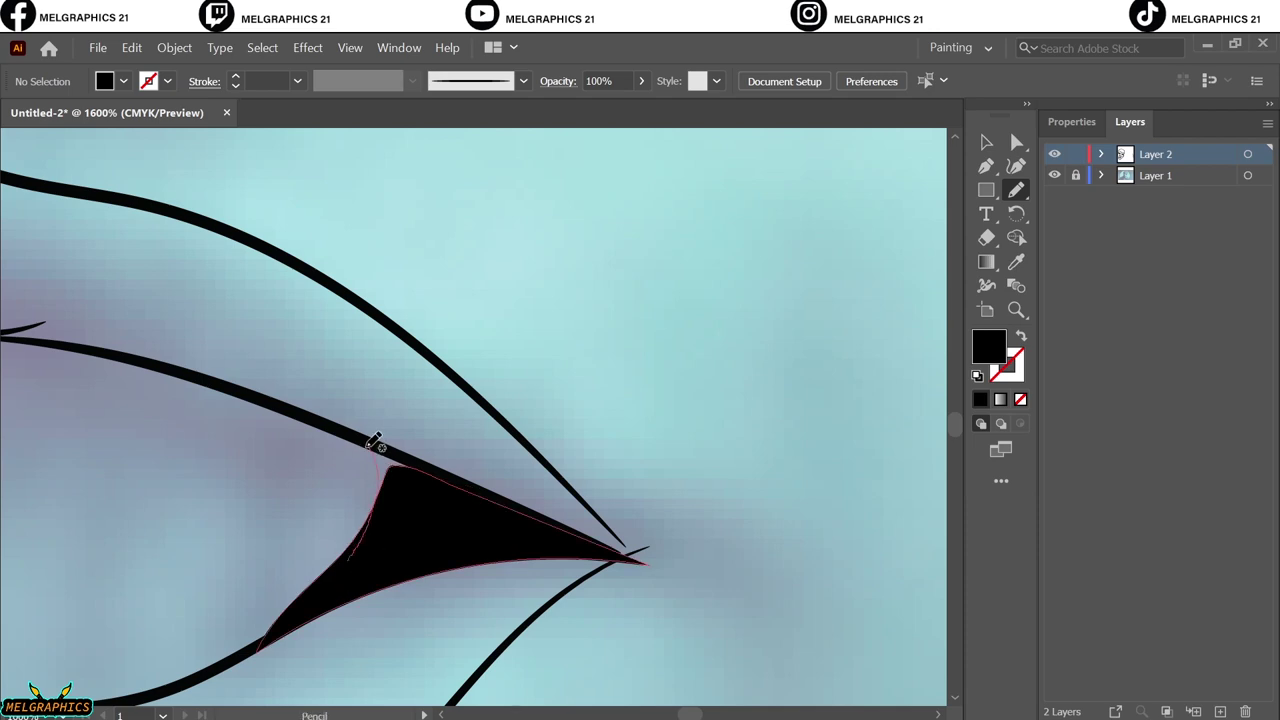
Fill the left mouth corner with a closed black pencil wedge
{"action": "key", "text": "b"}
{"action": "key", "text": "ctrl+0"}
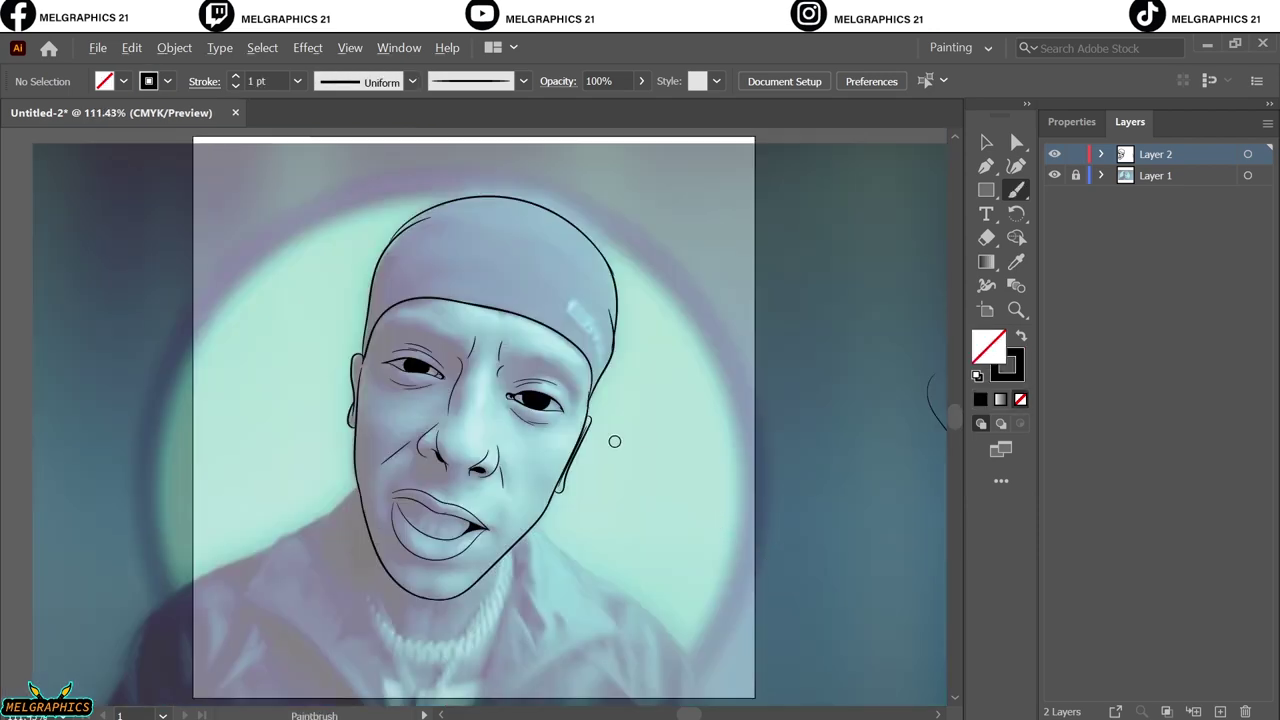
{"action": "key", "text": "ctrl+plus"}
{"action": "key", "text": "ctrl+plus"}
{"action": "key", "text": "ctrl+plus"}
{"action": "key", "text": "n"}
{"action": "left_click_drag", "start_coordinate": [436, 525], "coordinate": [439, 425]}
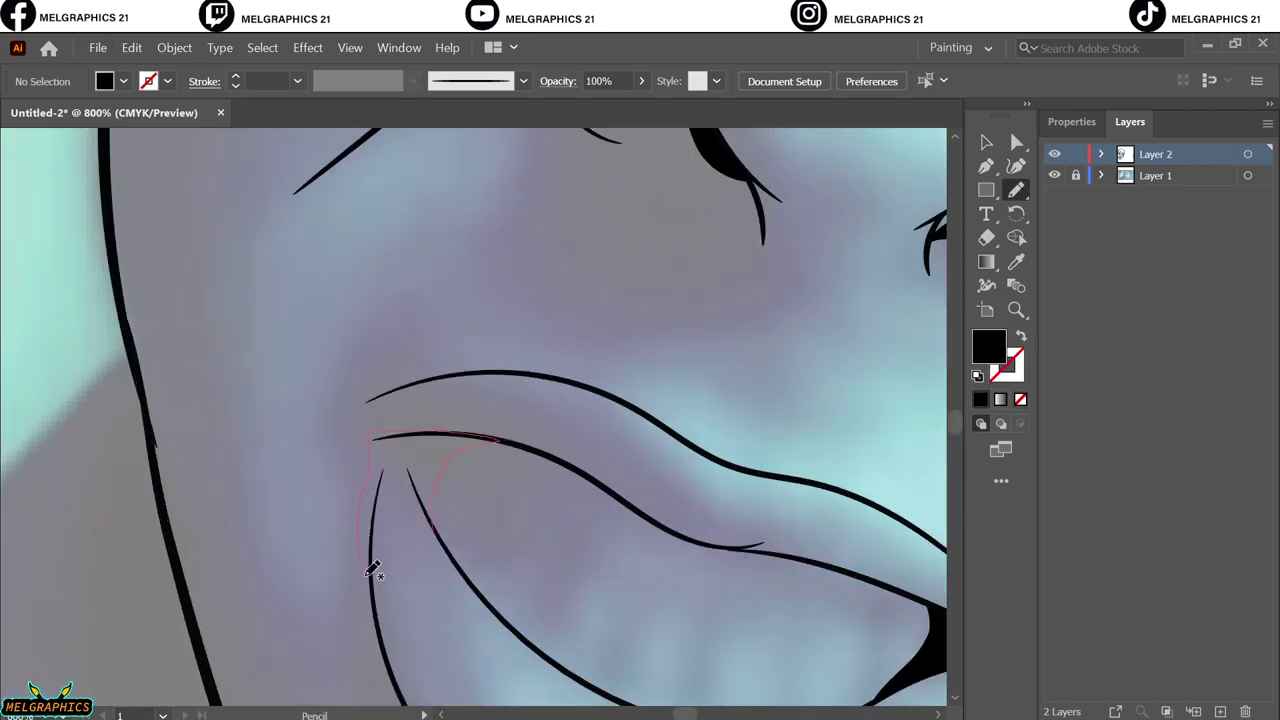
{"action": "left_click_drag", "start_coordinate": [372, 568], "coordinate": [440, 535]}
Brush a short stroke-only line inside the mouth, then hide the reference photo
{"action": "scroll", "coordinate": [400, 570], "scroll_direction": "up", "scroll_amount": 2}
{"action": "key", "text": "b"}
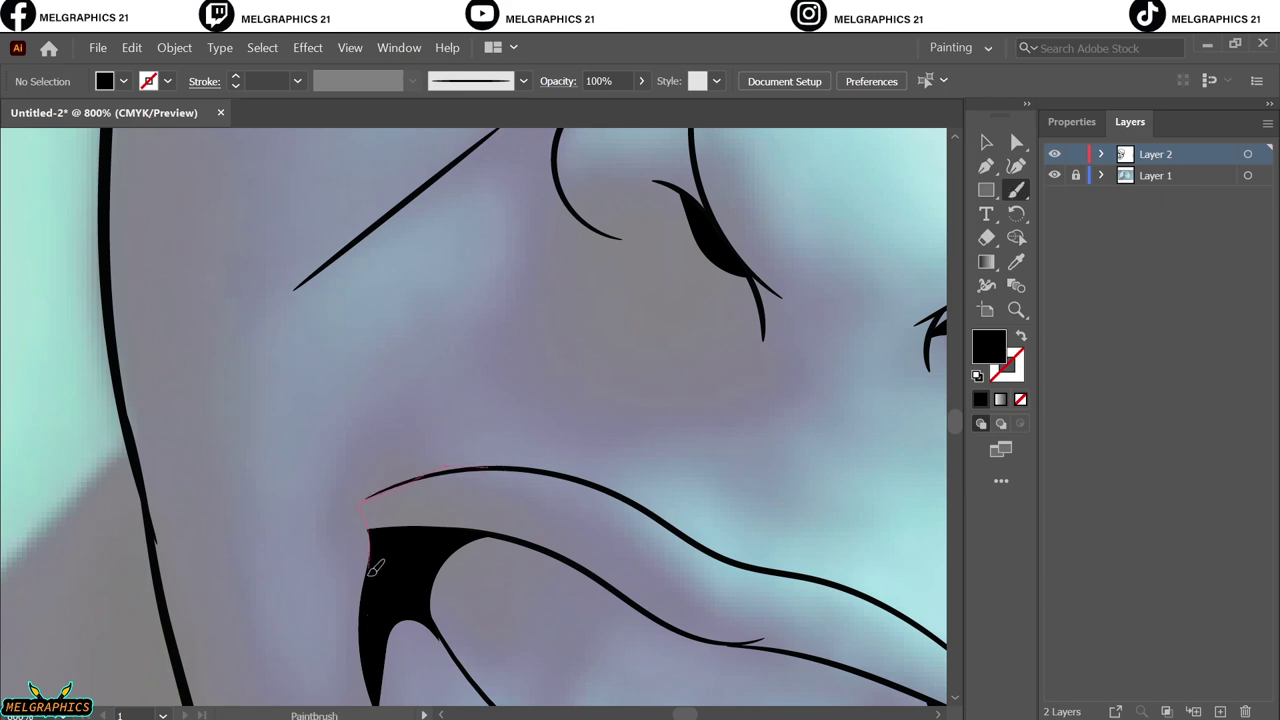
{"action": "key", "text": "shift+x"}
{"action": "key", "text": "ctrl+0"}
{"action": "scroll", "coordinate": [435, 515], "scroll_direction": "up", "scroll_amount": 5}
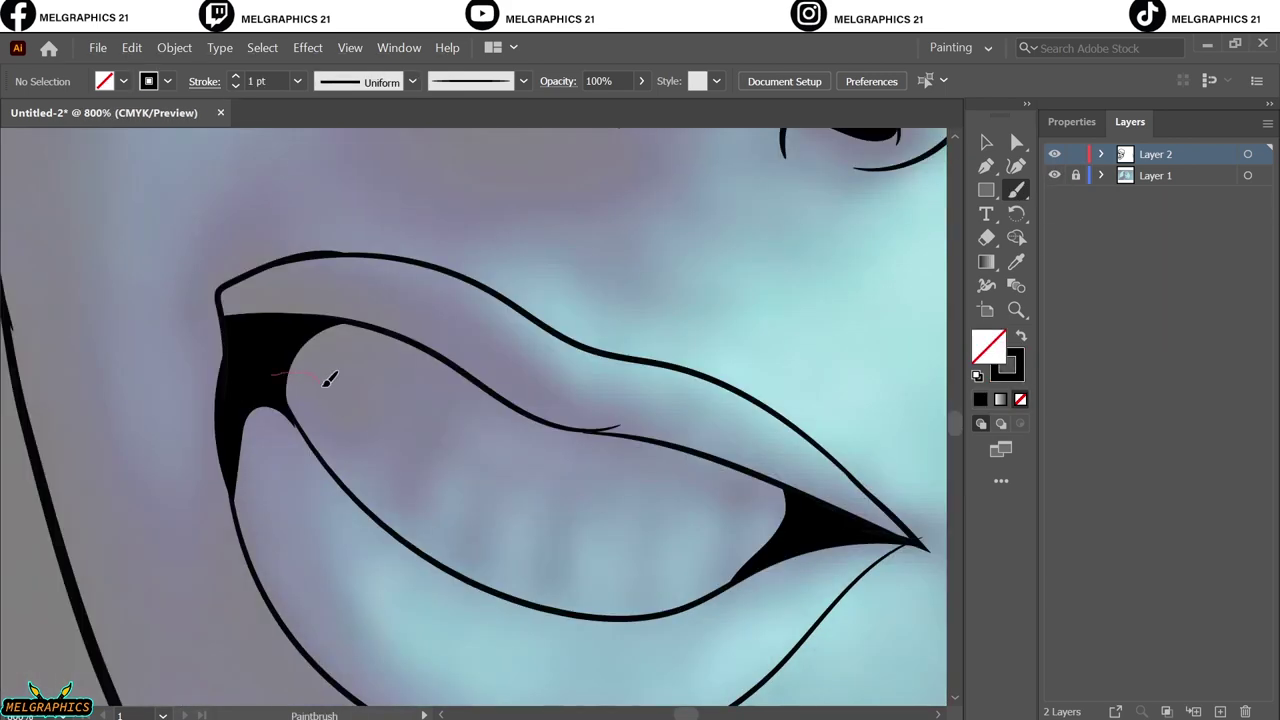
{"action": "left_click_drag", "start_coordinate": [329, 377], "coordinate": [400, 425]}
{"action": "key", "text": "ctrl+0"}
{"action": "left_click", "coordinate": [1054, 175]}
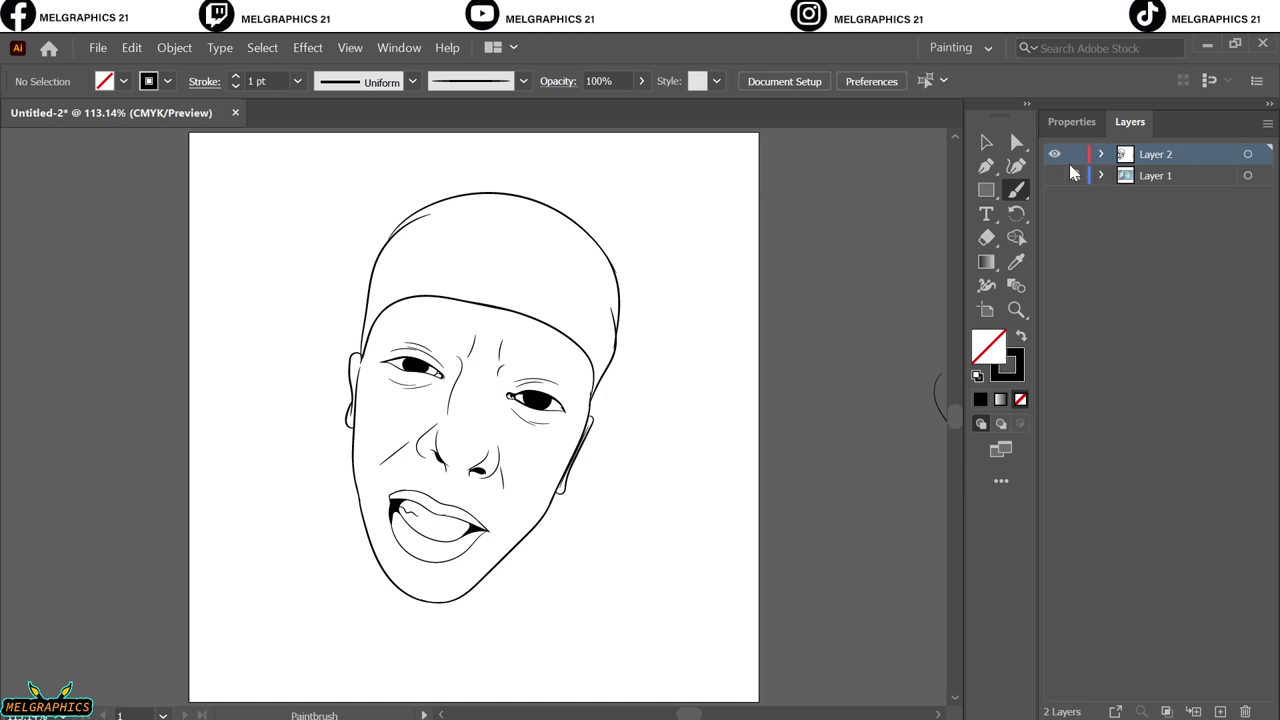
Lock Layer 1, brush along the mouth's left edge, and swap back to black fill
{"action": "left_click", "coordinate": [1075, 175]}
{"action": "scroll", "coordinate": [392, 498], "scroll_direction": "up", "scroll_amount": 5}
{"action": "left_click_drag", "start_coordinate": [400, 288], "coordinate": [402, 292]}
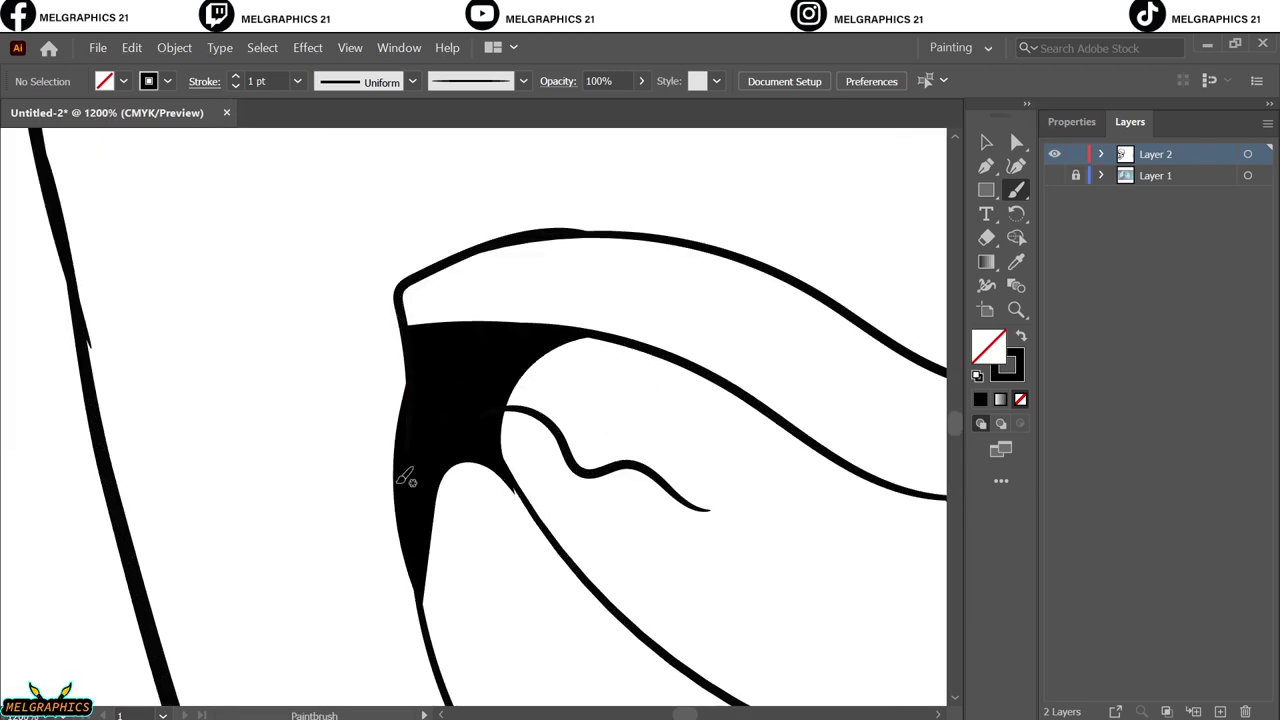
{"action": "scroll", "coordinate": [400, 380], "scroll_direction": "up", "scroll_amount": 2}
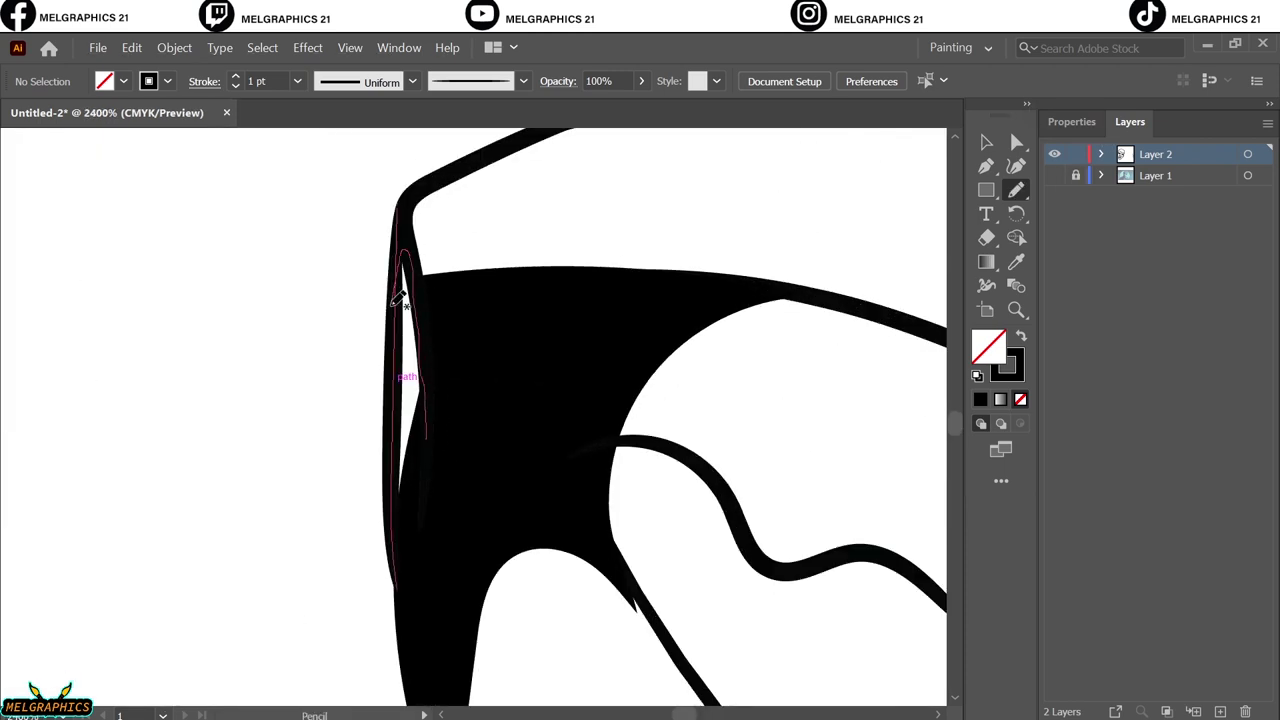
{"action": "key", "text": "n"}
{"action": "key", "text": "shift+x"}
{"action": "key", "text": "v"}
{"action": "key", "text": "ctrl+0"}
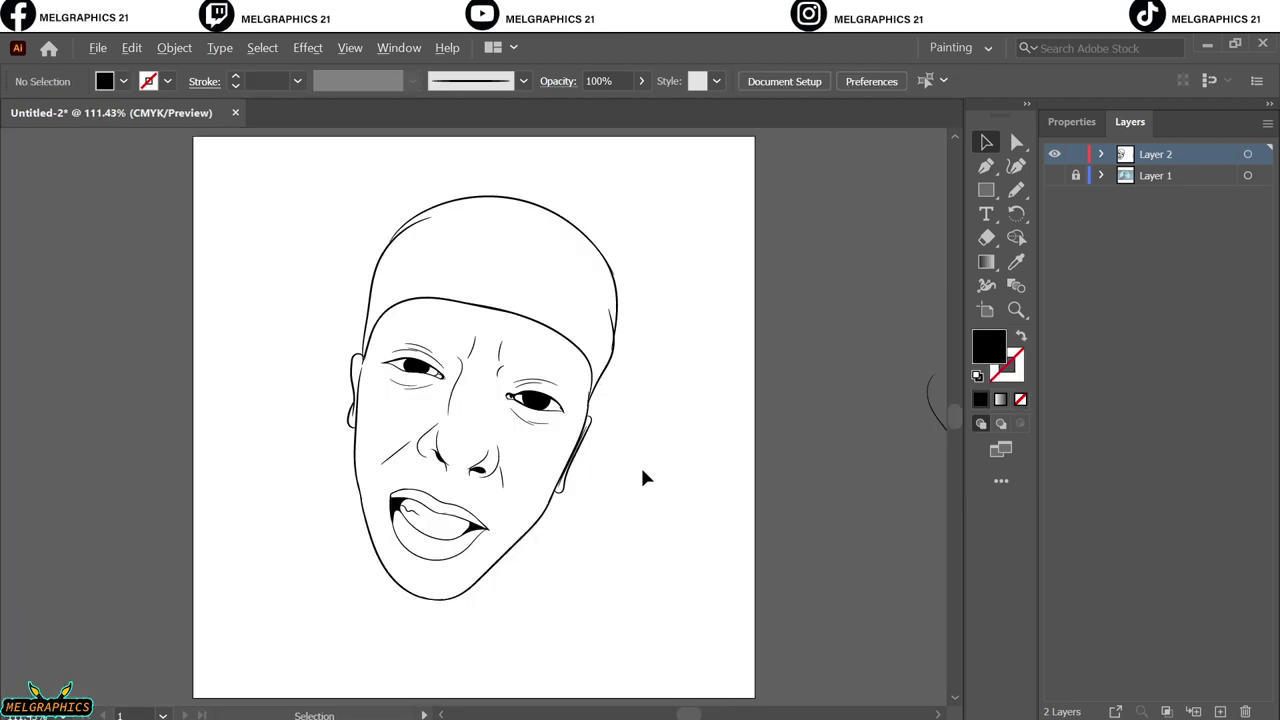
{"action": "key", "text": "ctrl+plus"}
{"action": "key", "text": "ctrl+plus"}
{"action": "scroll", "coordinate": [441, 540], "scroll_direction": "up", "scroll_amount": 1}
{"action": "key", "text": "p"}
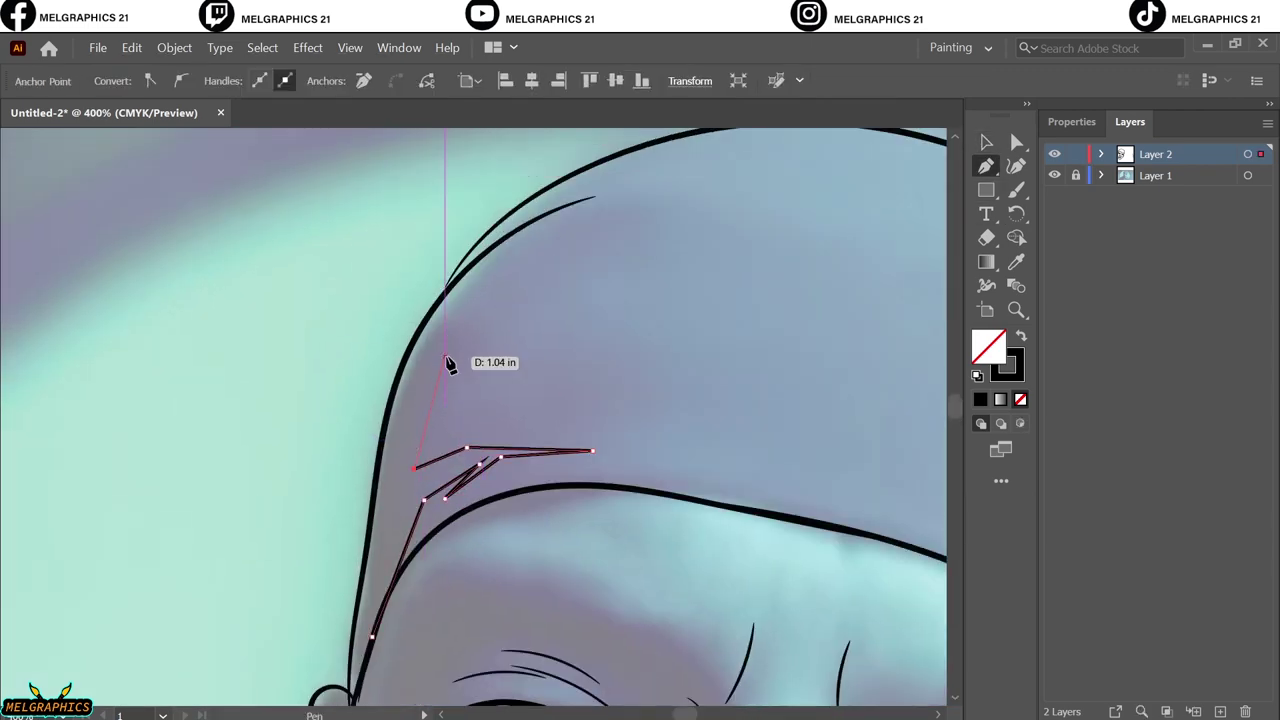
Place pen anchors down the cap's outer curve above the brow
{"action": "key", "text": "ctrl+plus"}
{"action": "left_click", "coordinate": [843, 221]}
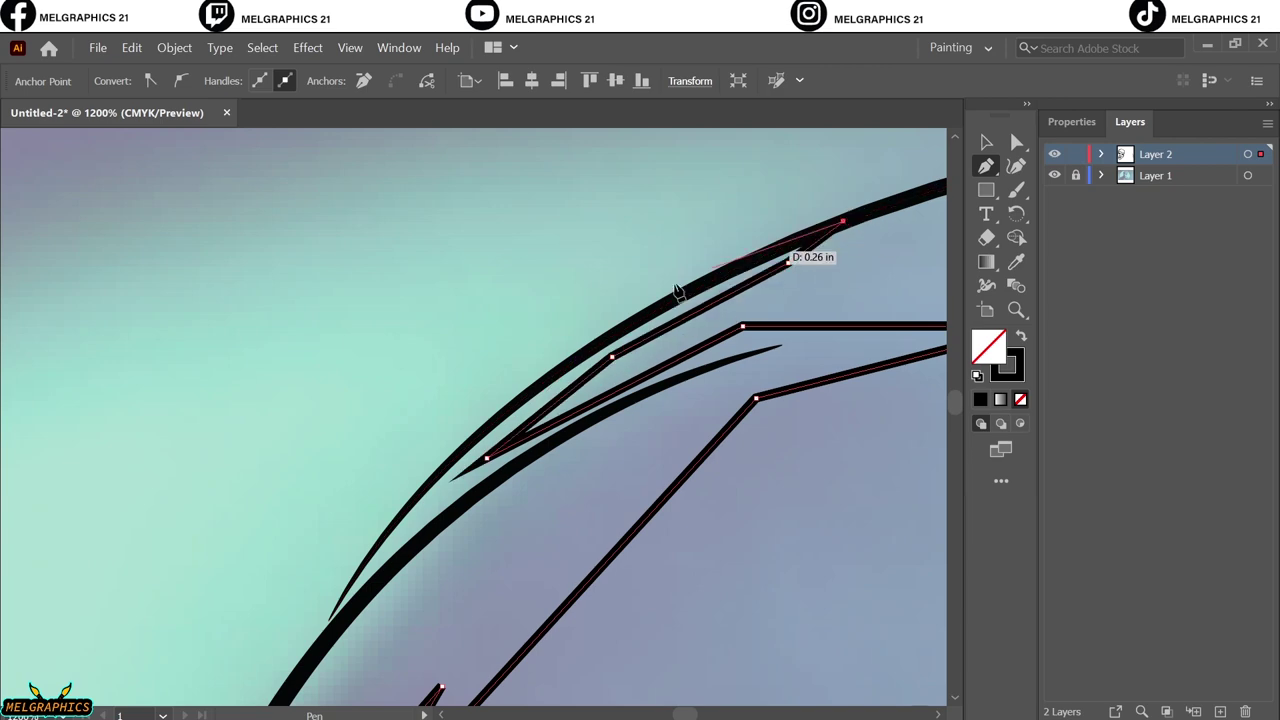
{"action": "left_click", "coordinate": [567, 365]}
{"action": "left_click", "coordinate": [447, 464]}
{"action": "left_click", "coordinate": [367, 558]}
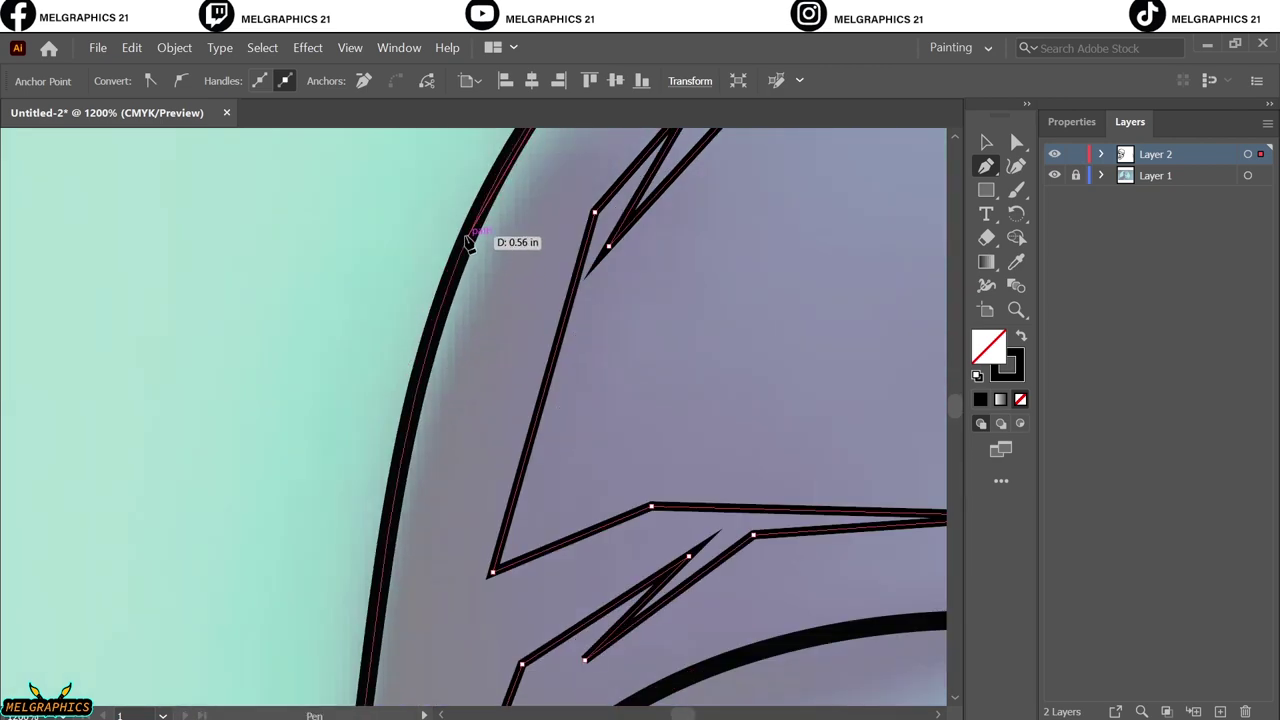
{"action": "left_click", "coordinate": [298, 626]}
{"action": "scroll", "coordinate": [298, 626], "scroll_direction": "down", "scroll_amount": 3}
{"action": "left_click", "coordinate": [296, 619]}
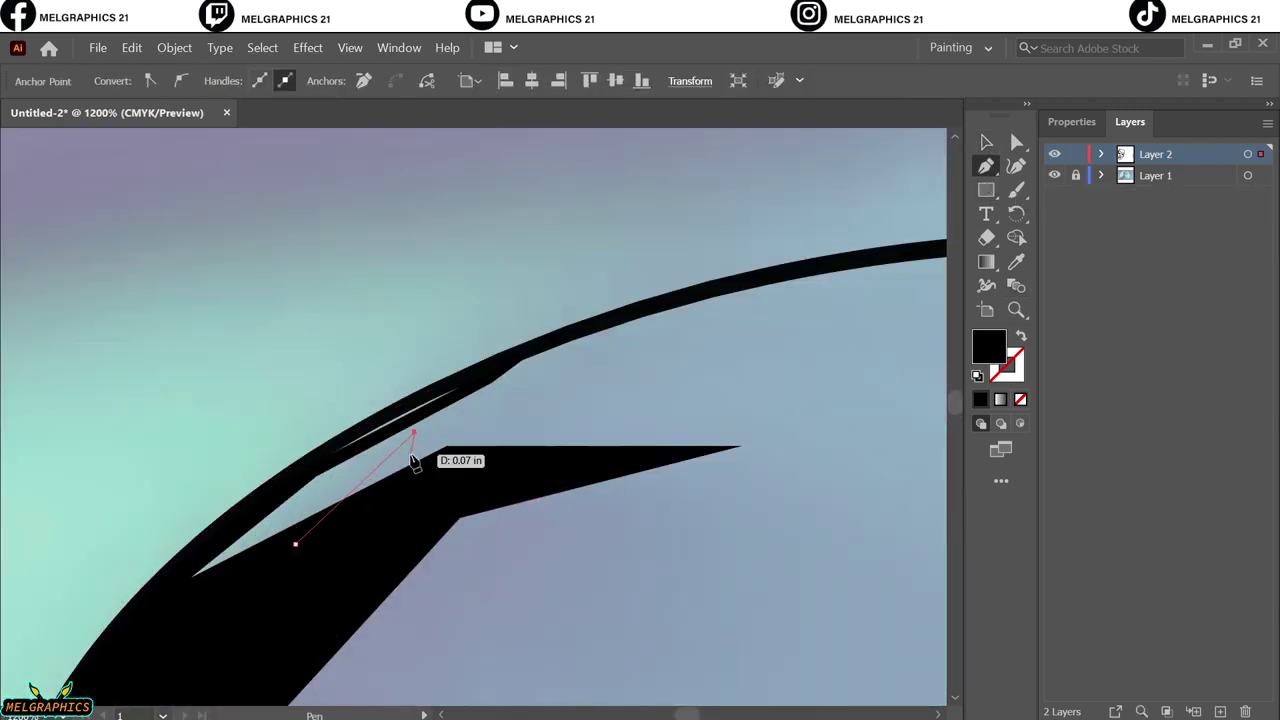
Trace back along the cap outline, close the black shadow shape, then toggle the photo
{"action": "left_click", "coordinate": [885, 261]}
{"action": "left_click", "coordinate": [727, 286]}
{"action": "left_click", "coordinate": [505, 358]}
{"action": "left_click", "coordinate": [309, 460]}
{"action": "left_click", "coordinate": [135, 618]}
{"action": "left_click", "coordinate": [214, 613]}
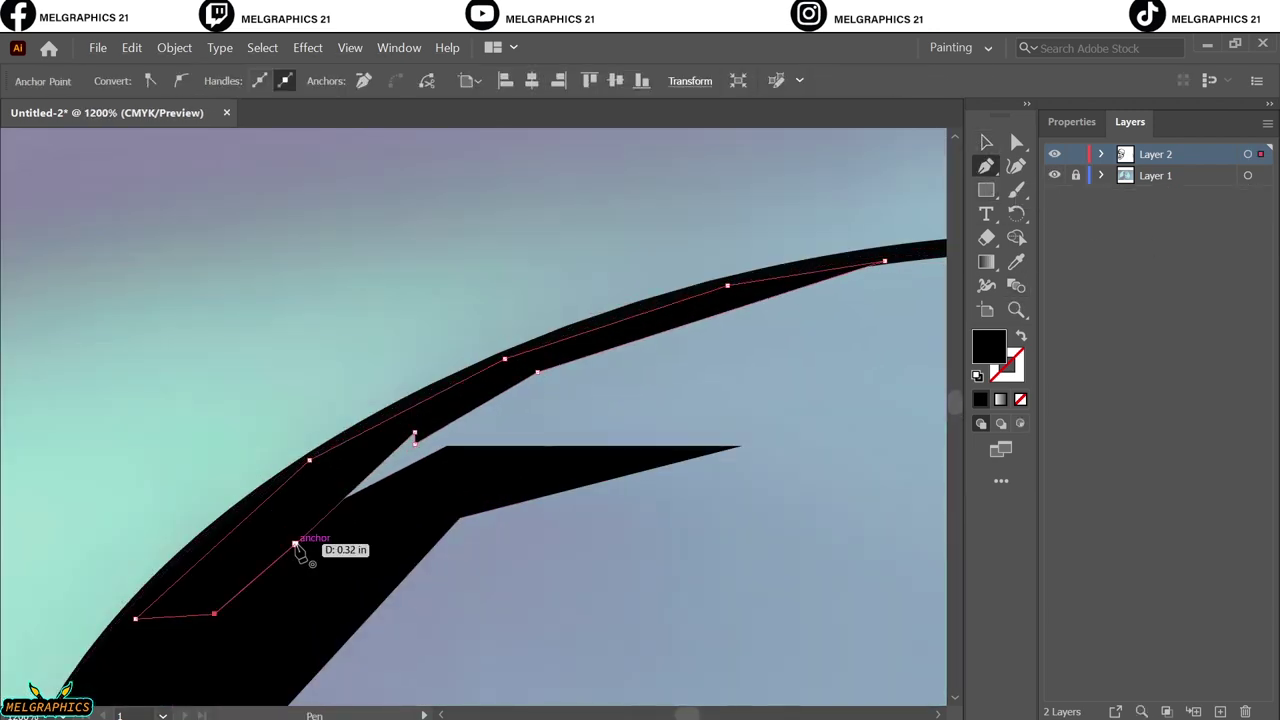
{"action": "left_click", "coordinate": [296, 548]}
{"action": "left_click", "coordinate": [1054, 175]}
Show the photo, brush eyebrow hair strokes and a thin crease above the eyelid
{"action": "left_click", "coordinate": [1054, 175]}
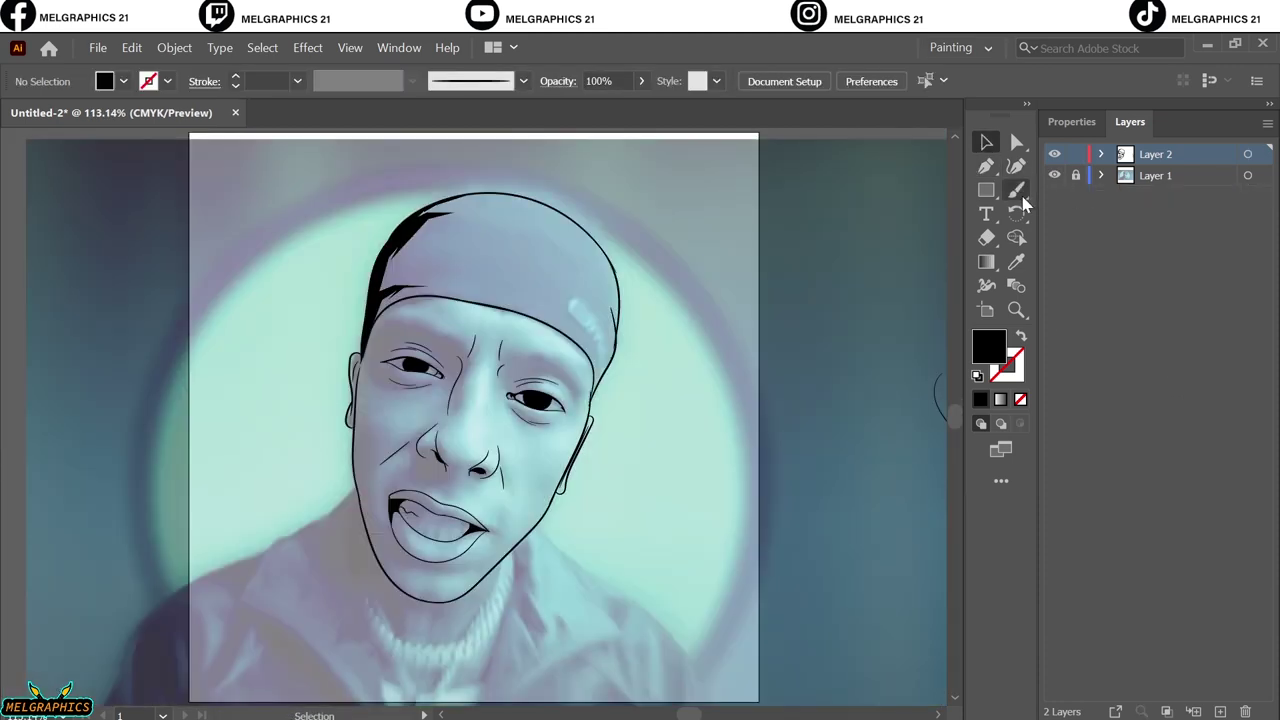
{"action": "left_click", "coordinate": [1016, 190]}
{"action": "scroll", "coordinate": [537, 480], "scroll_direction": "up", "scroll_amount": 5}
{"action": "left_click_drag", "start_coordinate": [497, 444], "coordinate": [548, 438]}
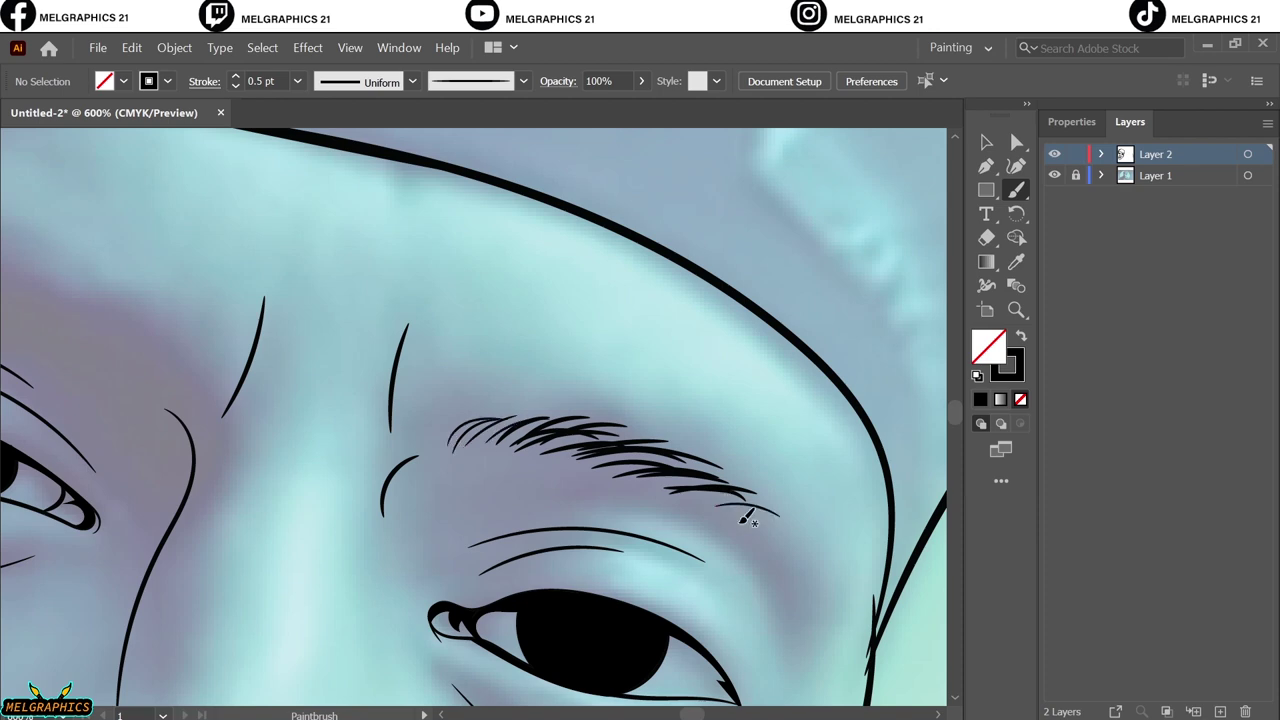
{"action": "scroll", "coordinate": [420, 520], "scroll_direction": "left", "scroll_amount": 5}
{"action": "scroll", "coordinate": [420, 520], "scroll_direction": "up", "scroll_amount": 2}
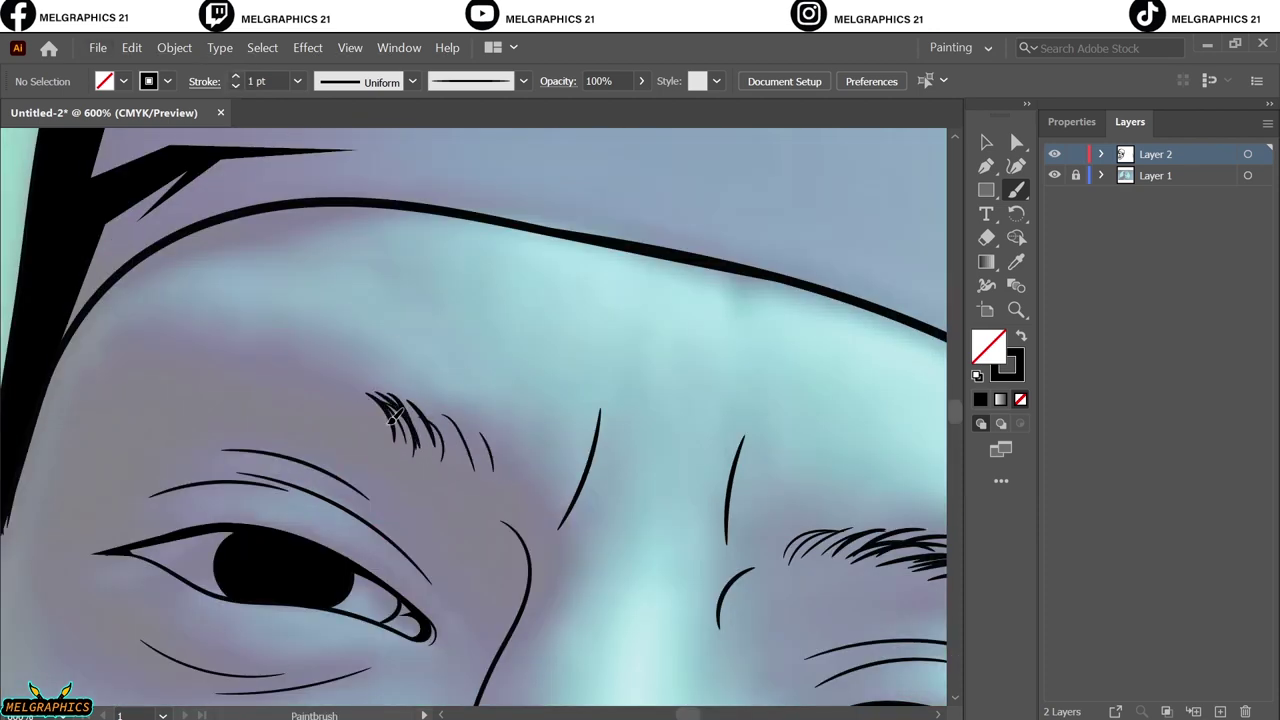
{"action": "left_click_drag", "start_coordinate": [237, 473], "coordinate": [430, 583]}
{"action": "scroll", "coordinate": [405, 393], "scroll_direction": "left", "scroll_amount": 2}
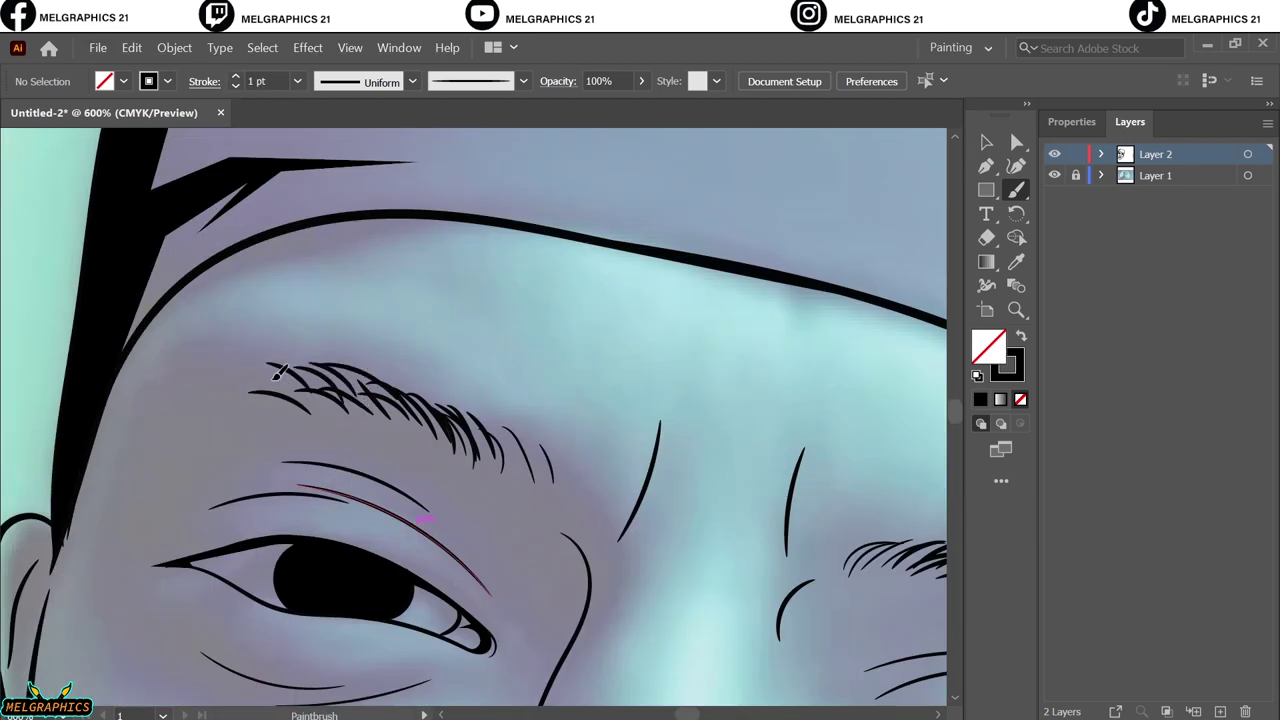
{"action": "key", "text": "ctrl+0"}
Fit the whole artboard in view and turn off the reference photo layer
{"action": "left_click", "coordinate": [1054, 175]}
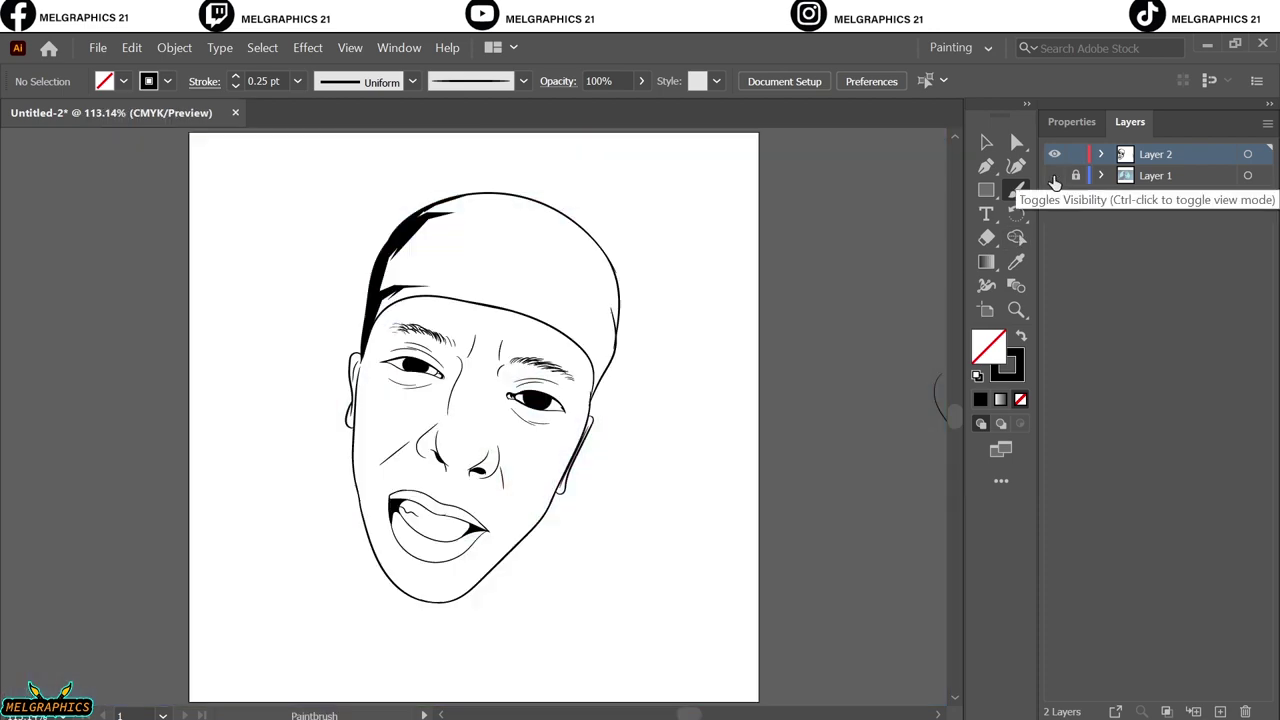
{"action": "left_click", "coordinate": [1054, 175]}
{"action": "scroll", "coordinate": [393, 569], "scroll_direction": "up", "scroll_amount": 5}
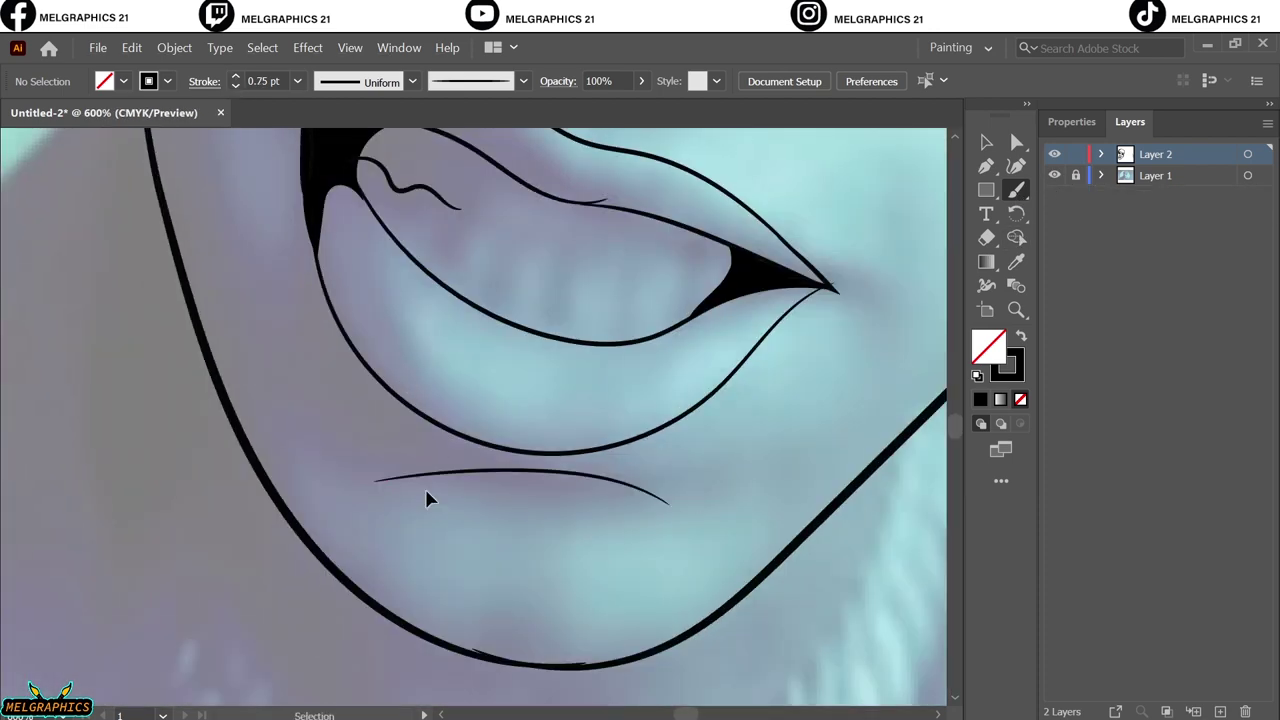
{"action": "key", "text": "ctrl+0"}
{"action": "left_click", "coordinate": [1054, 175]}
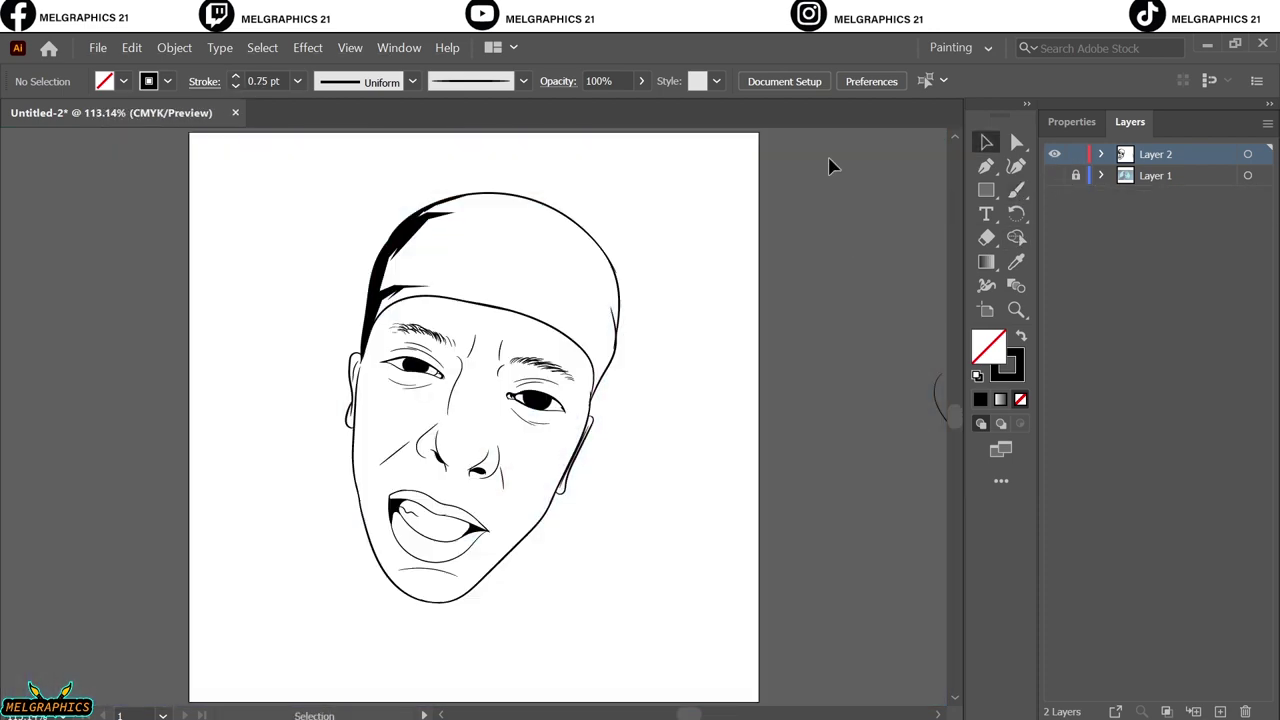
Select all artwork, check the Object menu and properties, then deselect
{"action": "key", "text": "ctrl+a"}
{"action": "left_click", "coordinate": [174, 47]}
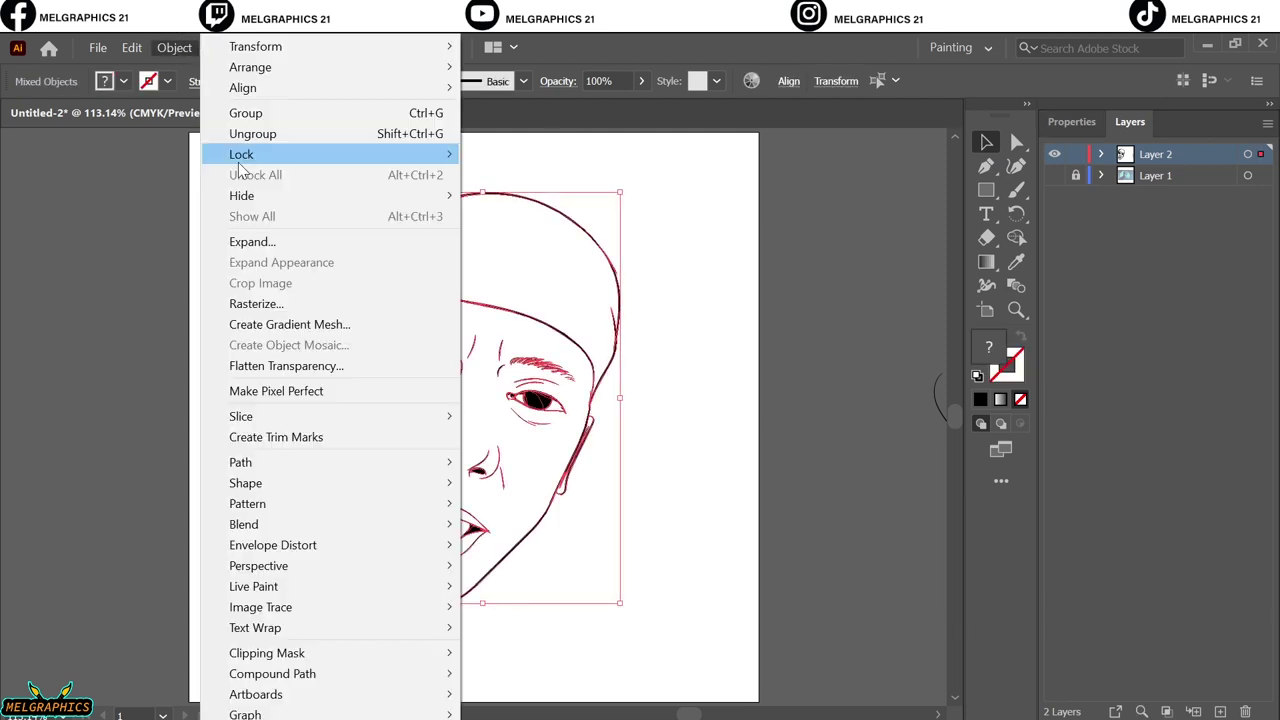
{"action": "key", "text": "Escape"}
{"action": "left_click", "coordinate": [1071, 121]}
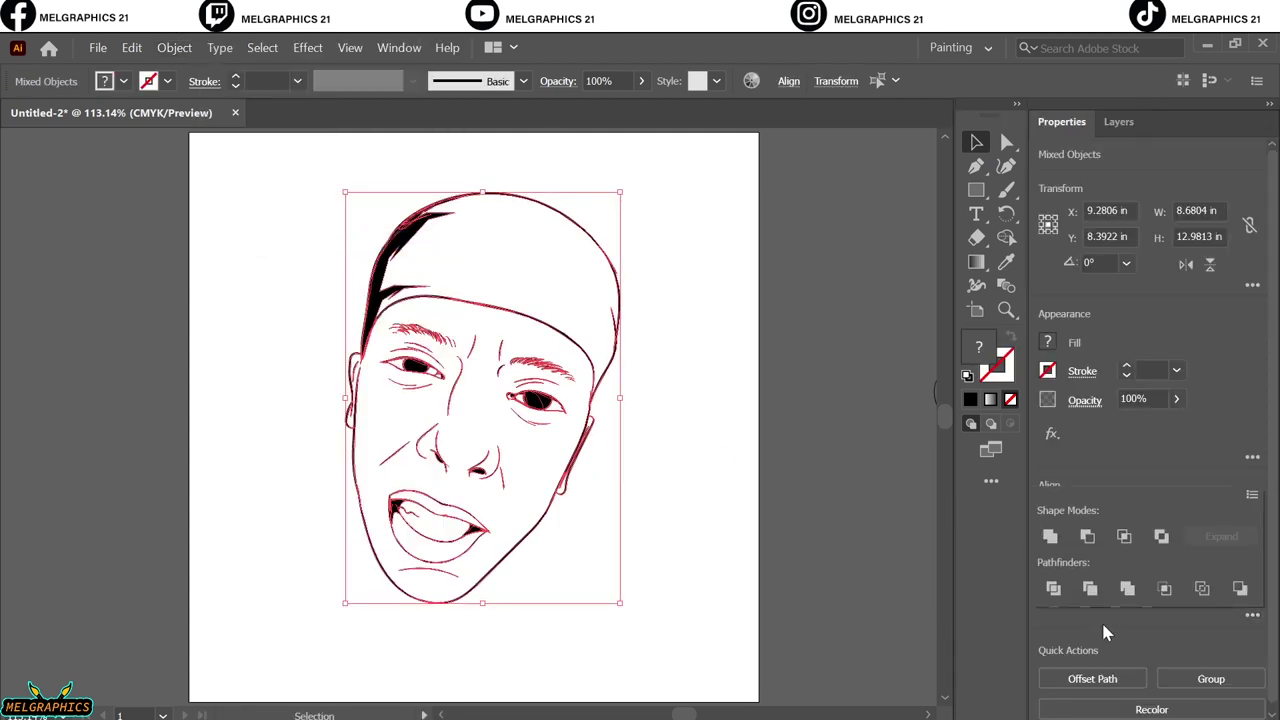
{"action": "key", "text": "ctrl+shift+a"}
{"action": "left_click", "coordinate": [1118, 121]}
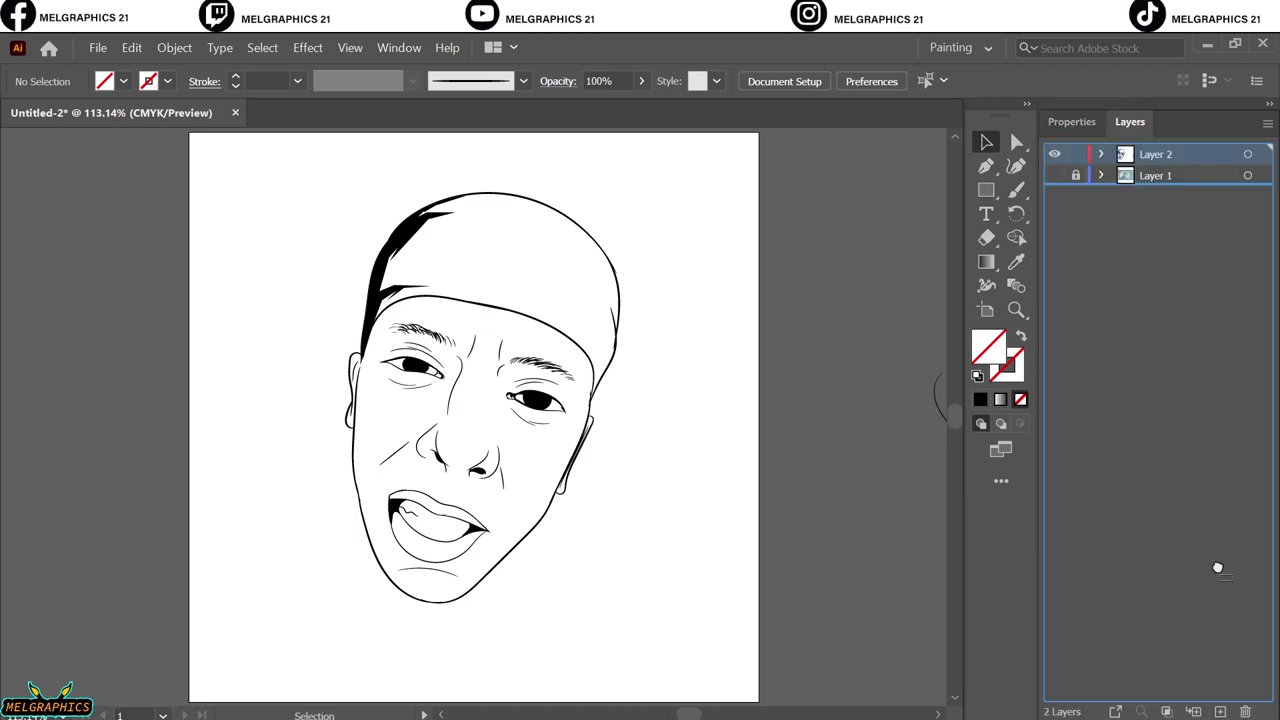
Target Layer 2 and set the fill colour to an orange skin tone
{"action": "left_click", "coordinate": [1155, 175]}
{"action": "left_click", "coordinate": [980, 399]}
{"action": "right_click", "coordinate": [1058, 114]}
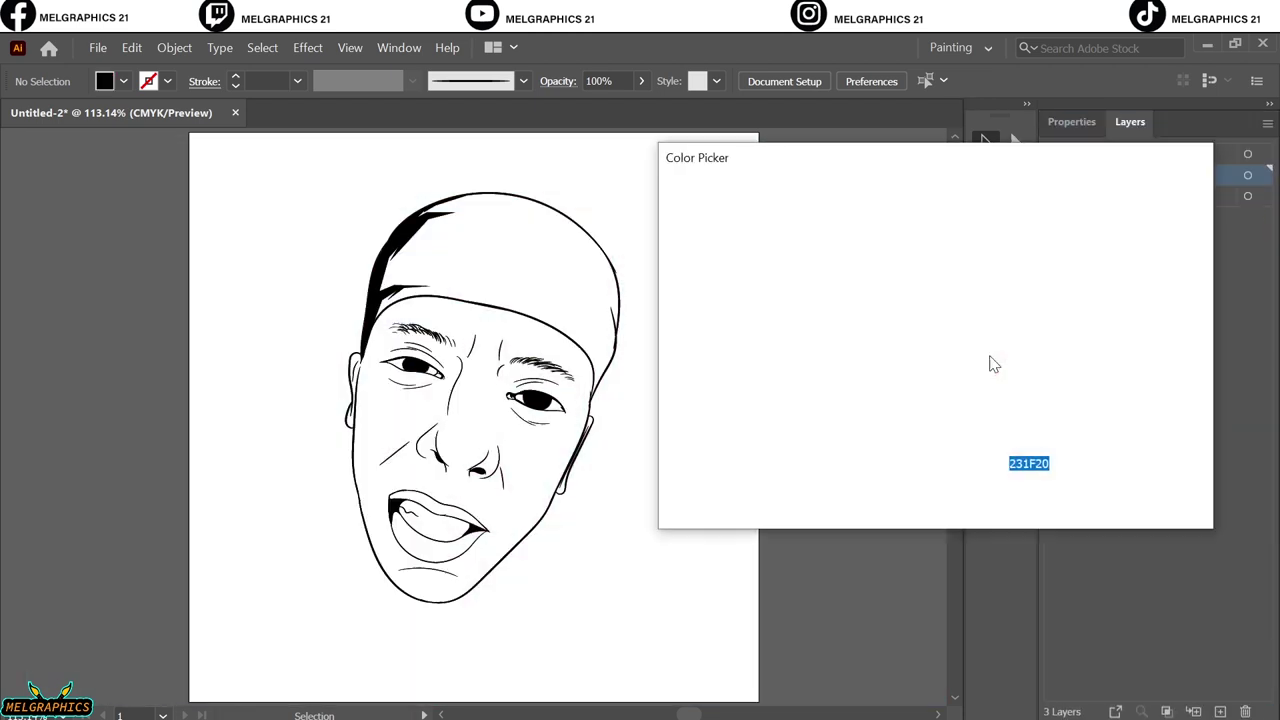
{"action": "key", "text": "Escape"}
{"action": "double_click", "coordinate": [988, 347]}
{"action": "left_click", "coordinate": [960, 447]}
{"action": "left_click", "coordinate": [834, 217]}
{"action": "left_click", "coordinate": [1147, 222]}
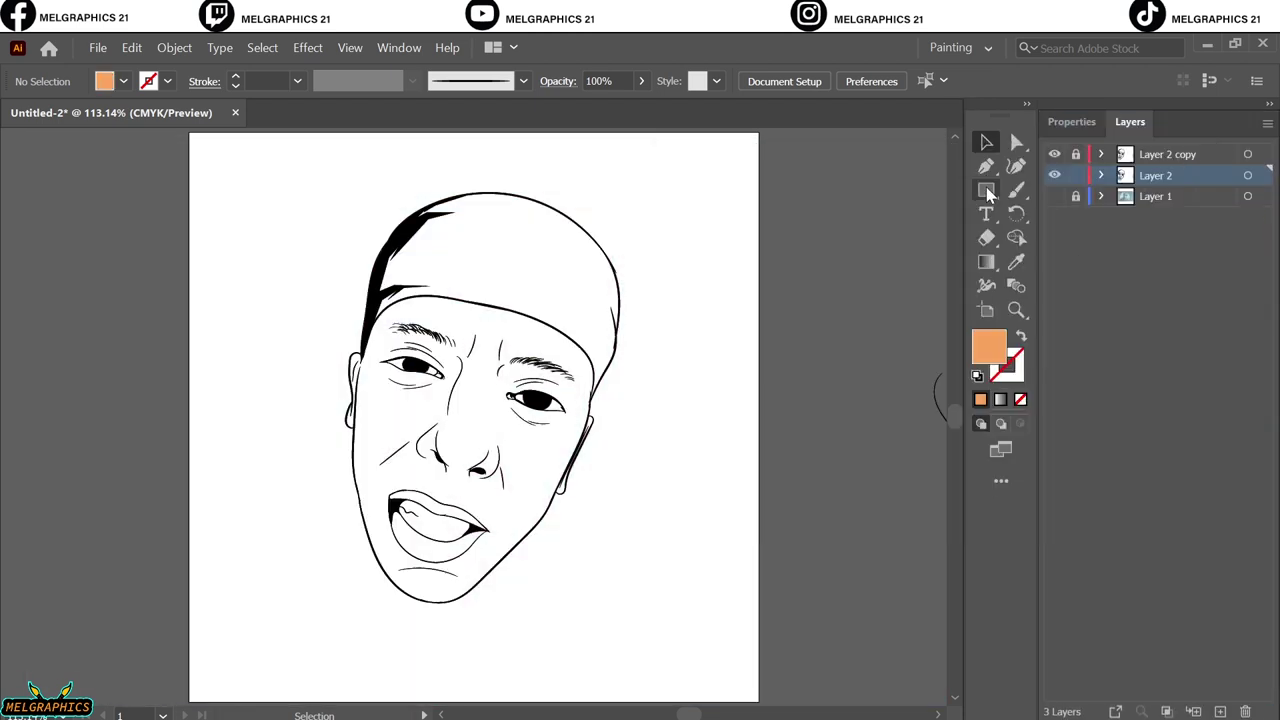
Draw an orange rectangle over the face and deepen it with more magenta via Adjust Colors
{"action": "left_click", "coordinate": [986, 190]}
{"action": "left_click_drag", "start_coordinate": [275, 184], "coordinate": [680, 615]}
{"action": "left_click", "coordinate": [131, 47]}
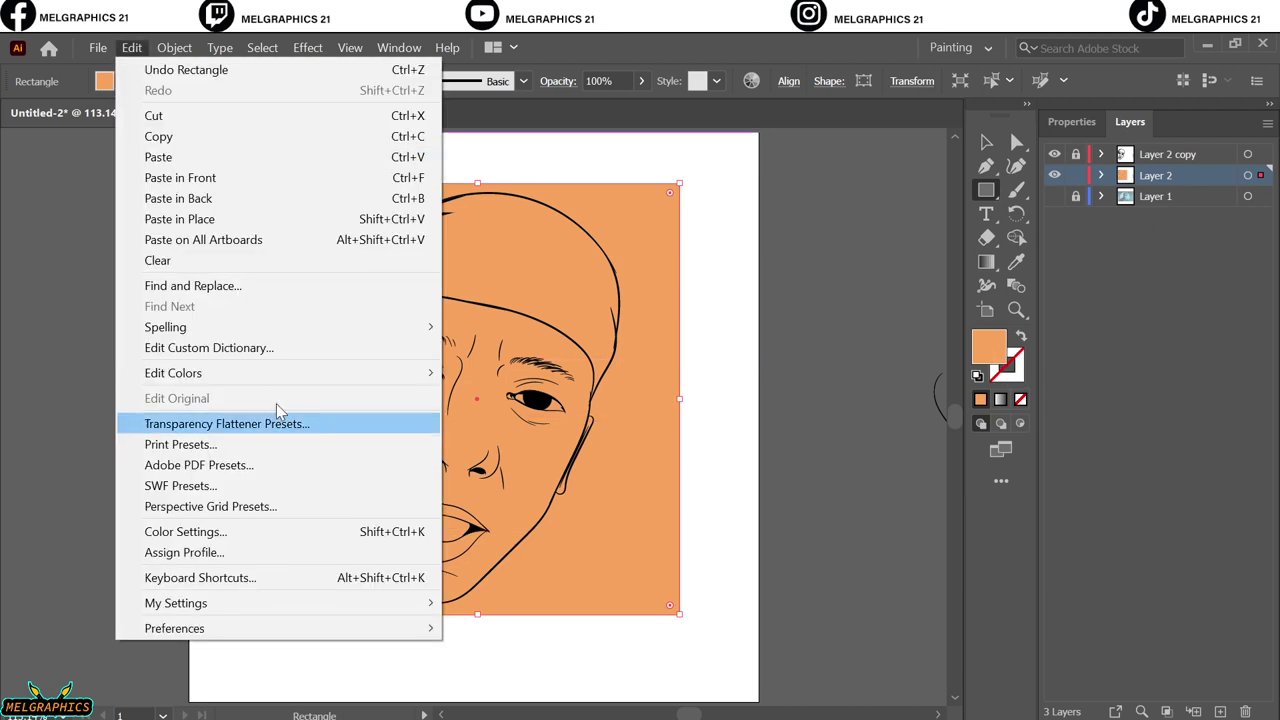
{"action": "left_click", "coordinate": [500, 393]}
{"action": "left_click", "coordinate": [737, 529]}
{"action": "left_click_drag", "start_coordinate": [893, 338], "coordinate": [903, 340]}
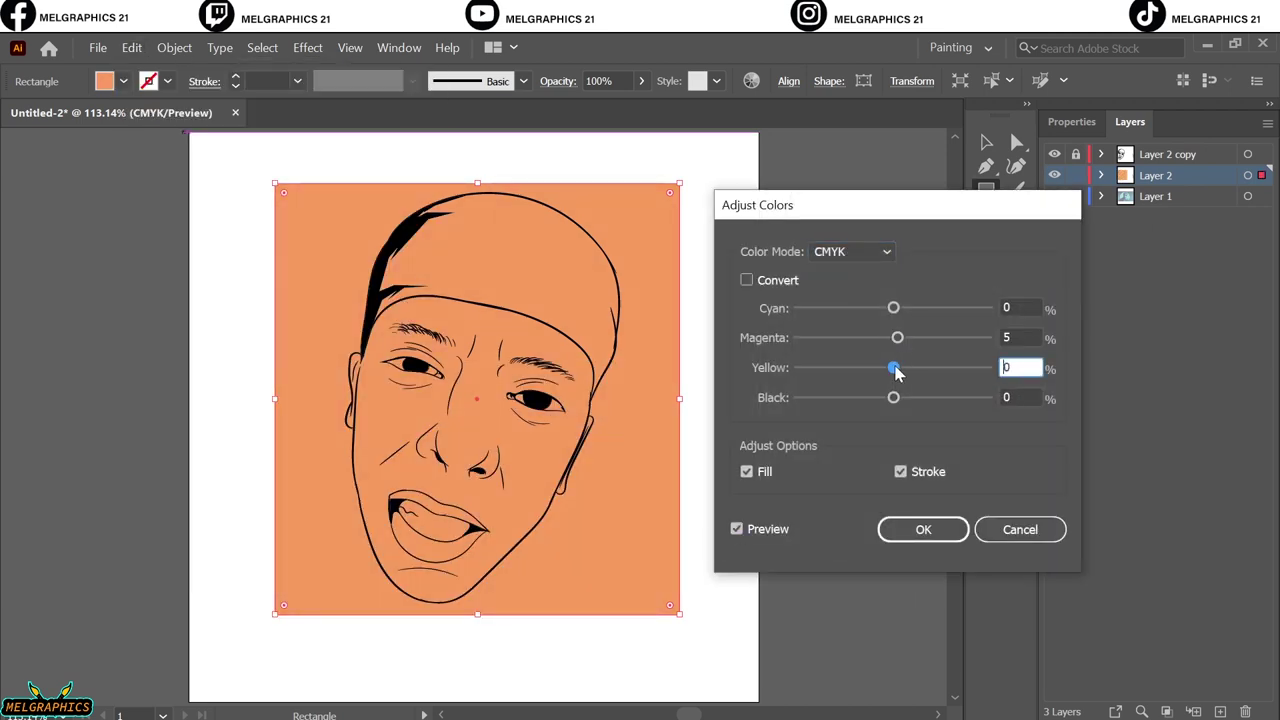
{"action": "key", "text": "Return"}
Enter the line-art group and fill the cap dark navy blue, then deselect
{"action": "key", "text": "v"}
{"action": "key", "text": "ctrl+a"}
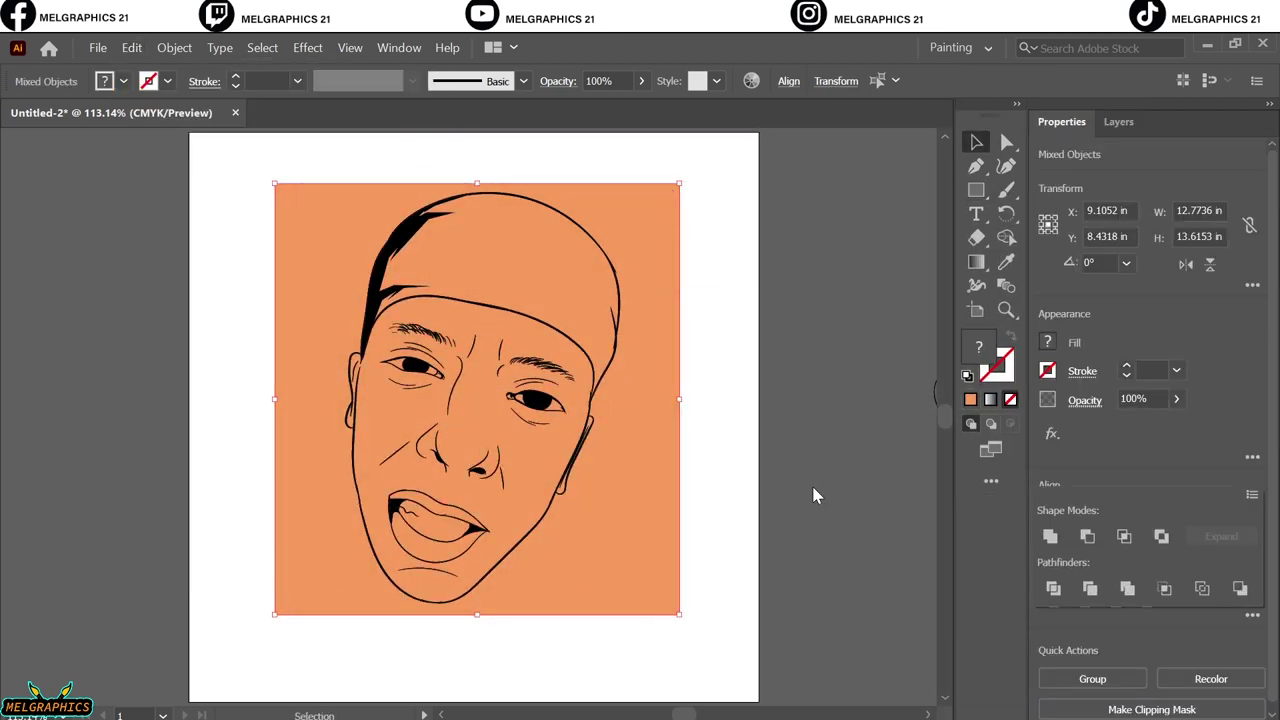
{"action": "double_click", "coordinate": [649, 496]}
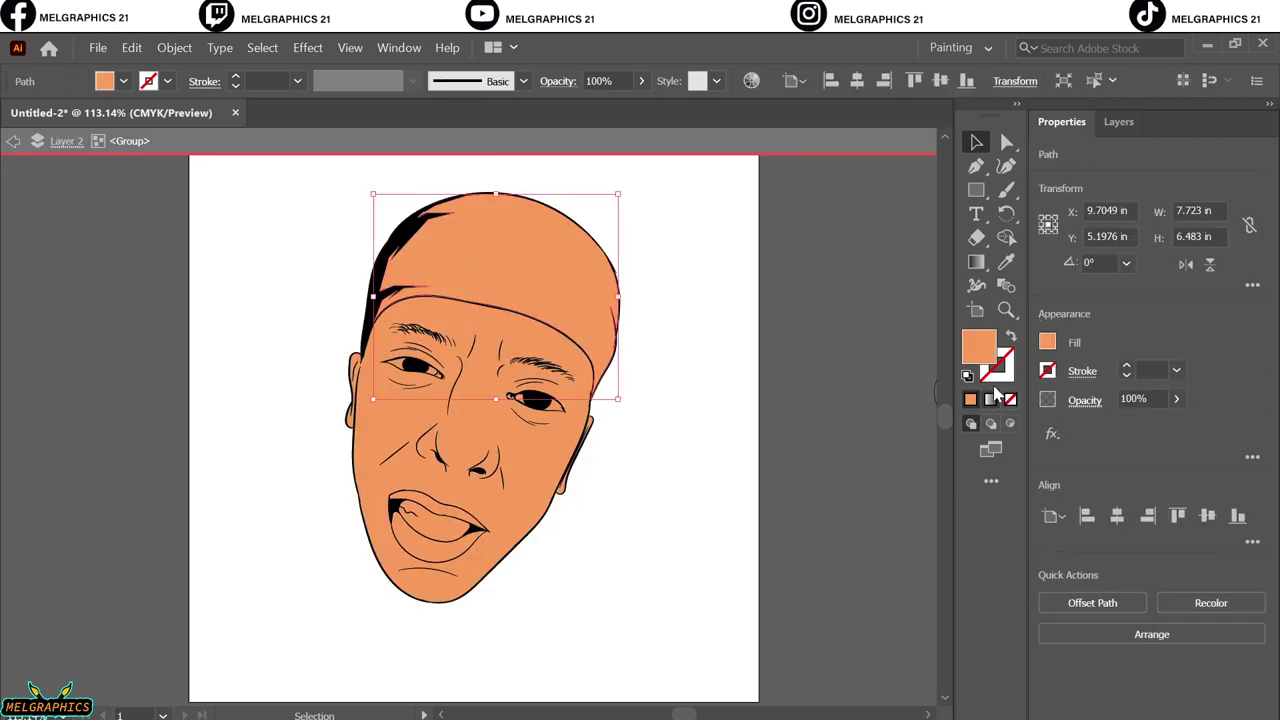
{"action": "double_click", "coordinate": [979, 346]}
{"action": "left_click", "coordinate": [961, 312]}
{"action": "left_click", "coordinate": [777, 354]}
{"action": "left_click", "coordinate": [1146, 220]}
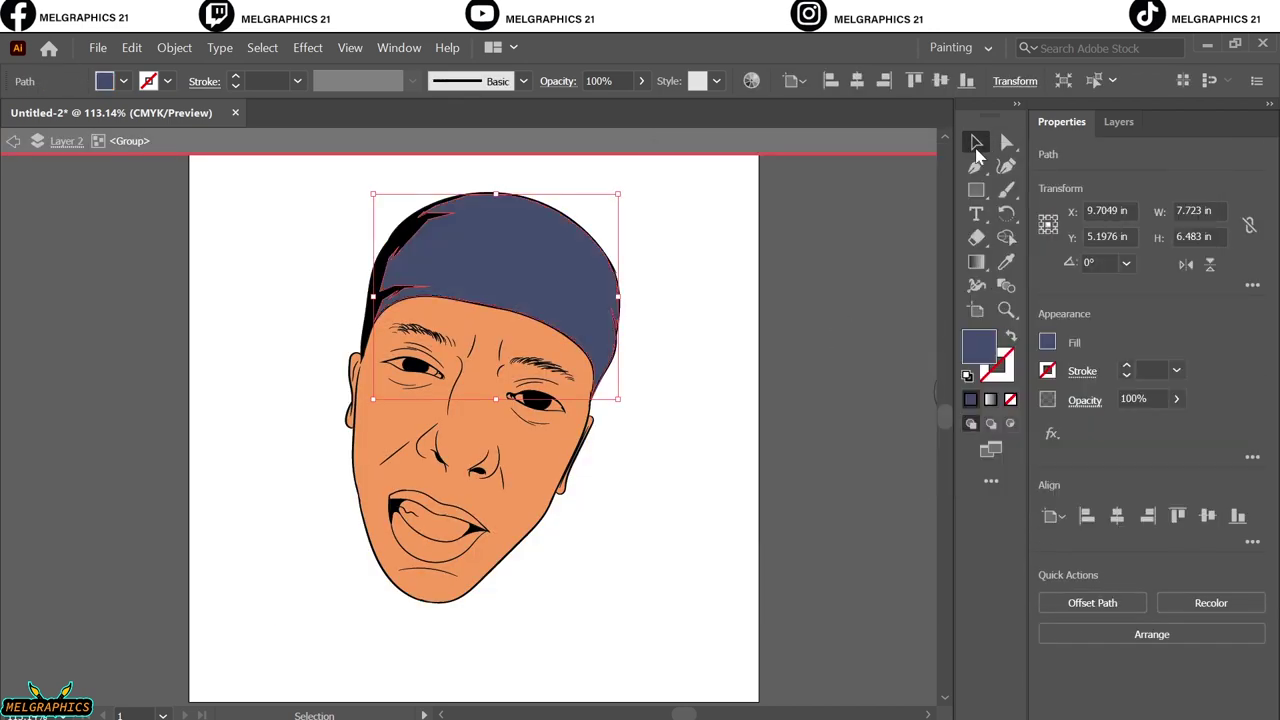
{"action": "key", "text": "ctrl+shift+a"}
{"action": "left_click", "coordinate": [1118, 121]}
{"action": "left_click", "coordinate": [1097, 177]}
{"action": "scroll", "coordinate": [1123, 576], "scroll_direction": "down", "scroll_amount": 5}
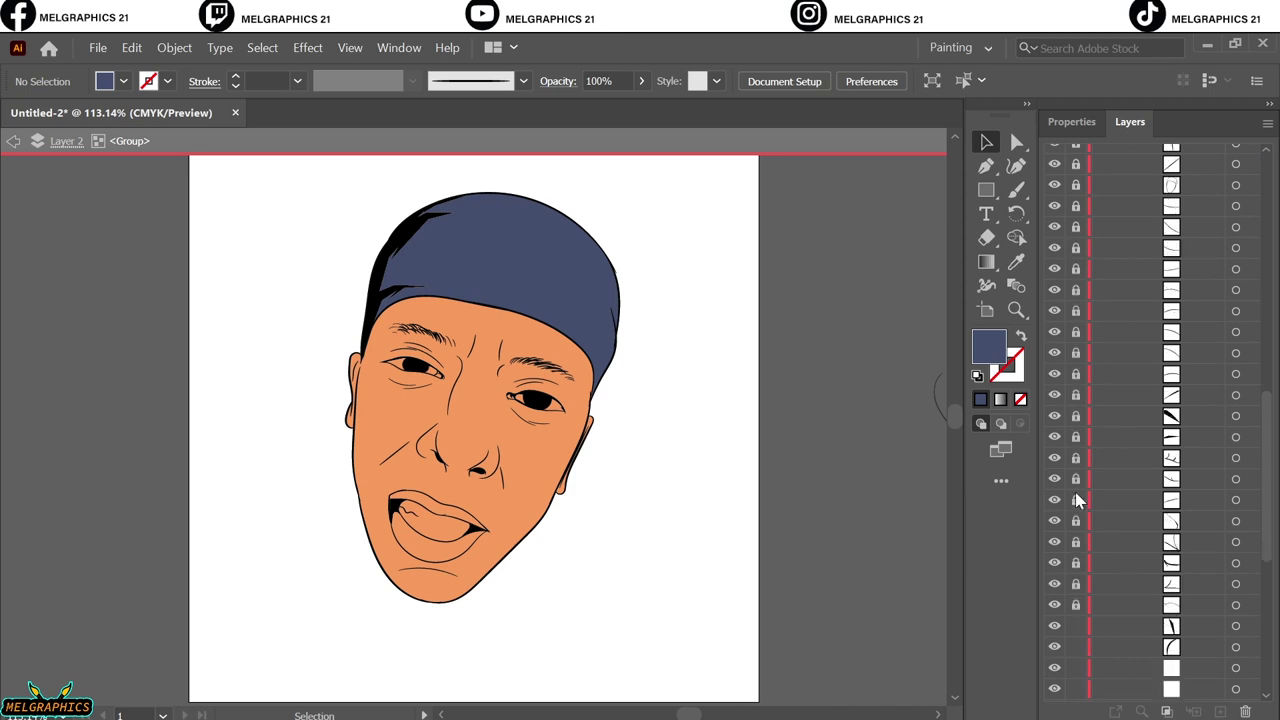
Exit the group and briefly show, then hide, the reference photo
{"action": "double_click", "coordinate": [690, 318]}
{"action": "left_click", "coordinate": [1054, 196]}
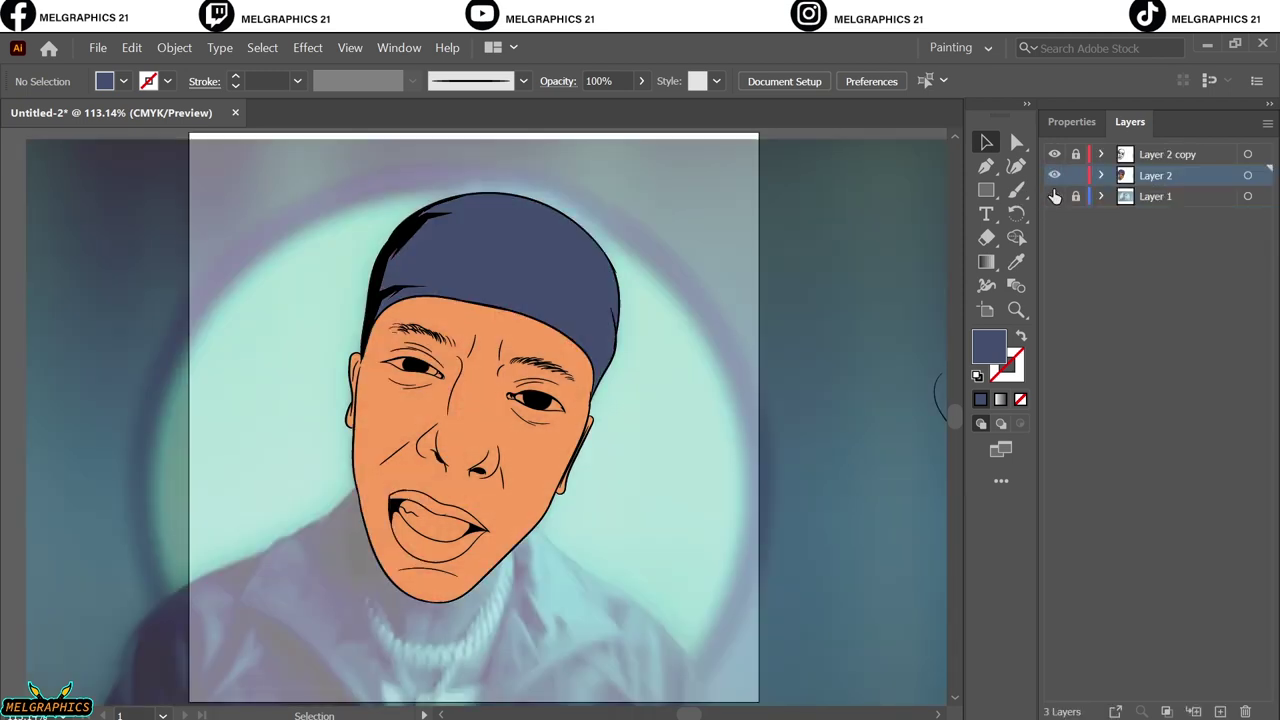
{"action": "left_click", "coordinate": [1054, 196]}
{"action": "scroll", "coordinate": [495, 420], "scroll_direction": "up", "scroll_amount": 5}
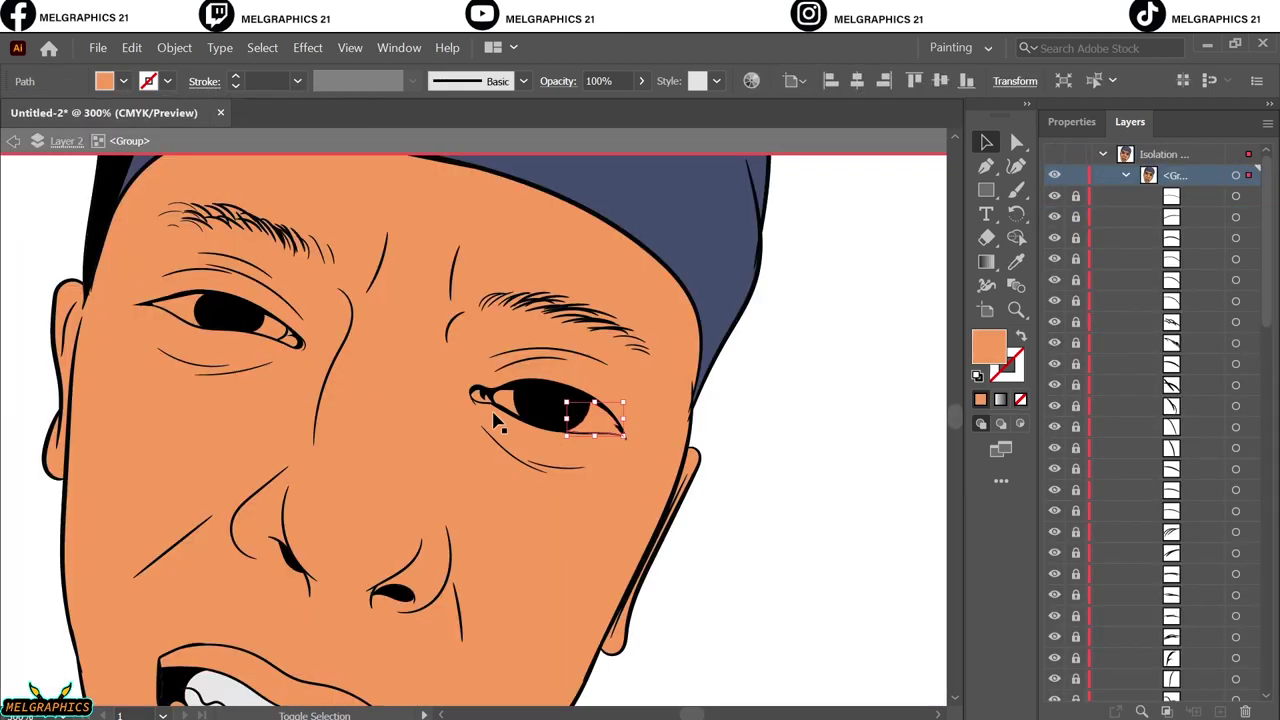
Fill both inner eye corner shapes with pink
{"action": "left_click", "coordinate": [482, 397]}
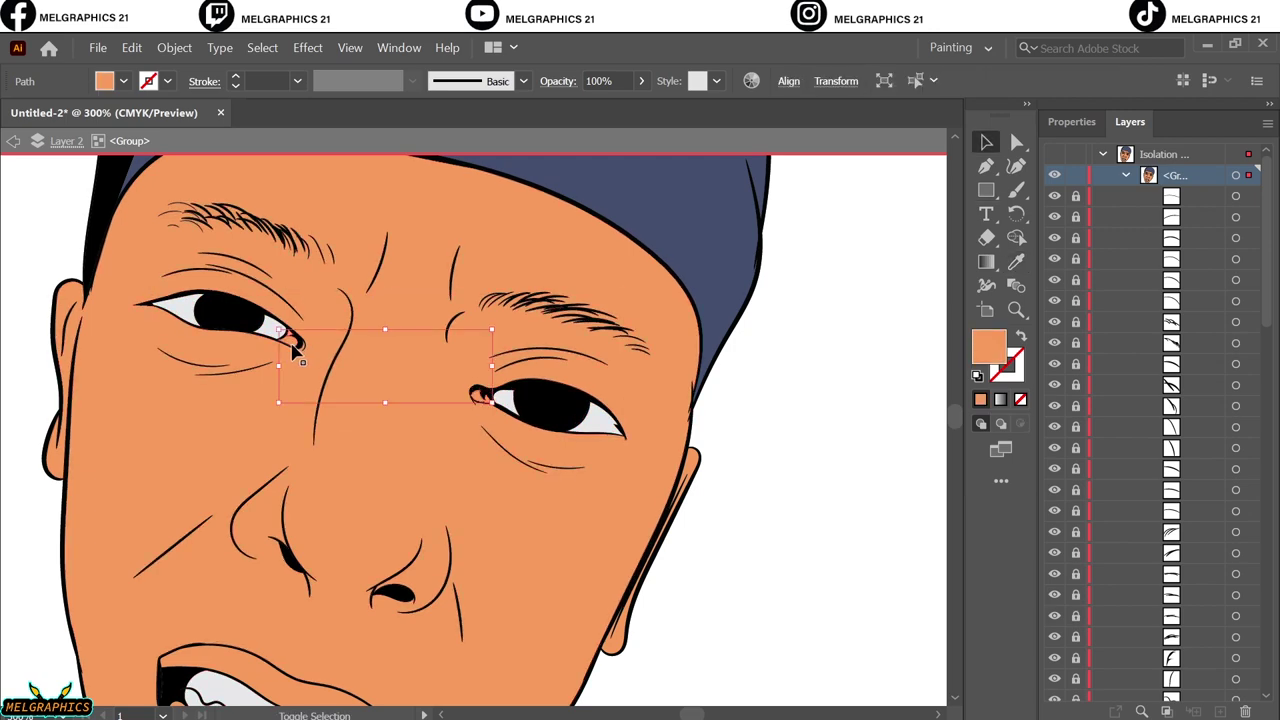
{"action": "double_click", "coordinate": [988, 346]}
{"action": "left_click", "coordinate": [978, 228]}
{"action": "left_click", "coordinate": [1147, 222]}
{"action": "scroll", "coordinate": [731, 457], "scroll_direction": "down", "scroll_amount": 5}
Give the upper lip a darker orange fill, adjusted via Edit Colors > Adjust Colors
{"action": "left_click", "coordinate": [300, 470]}
{"action": "double_click", "coordinate": [988, 346]}
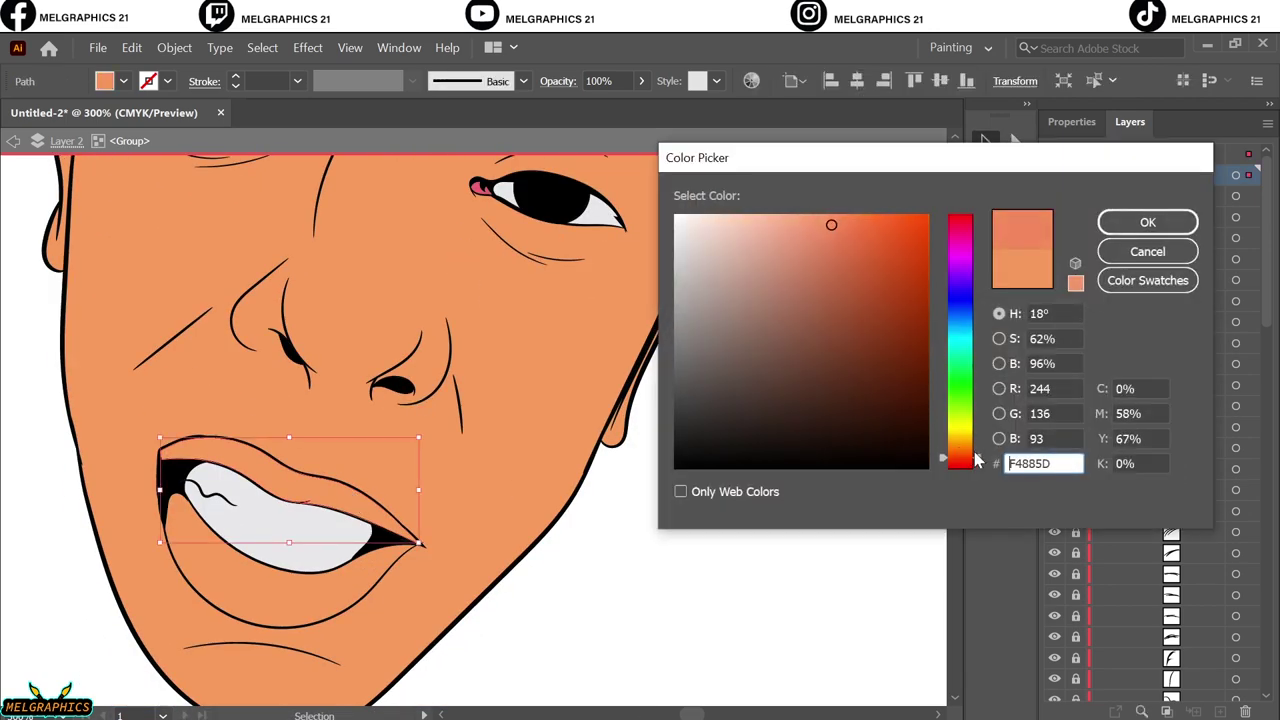
{"action": "left_click", "coordinate": [836, 250]}
{"action": "left_click", "coordinate": [1147, 222]}
{"action": "left_click", "coordinate": [131, 47]}
{"action": "left_click", "coordinate": [500, 430]}
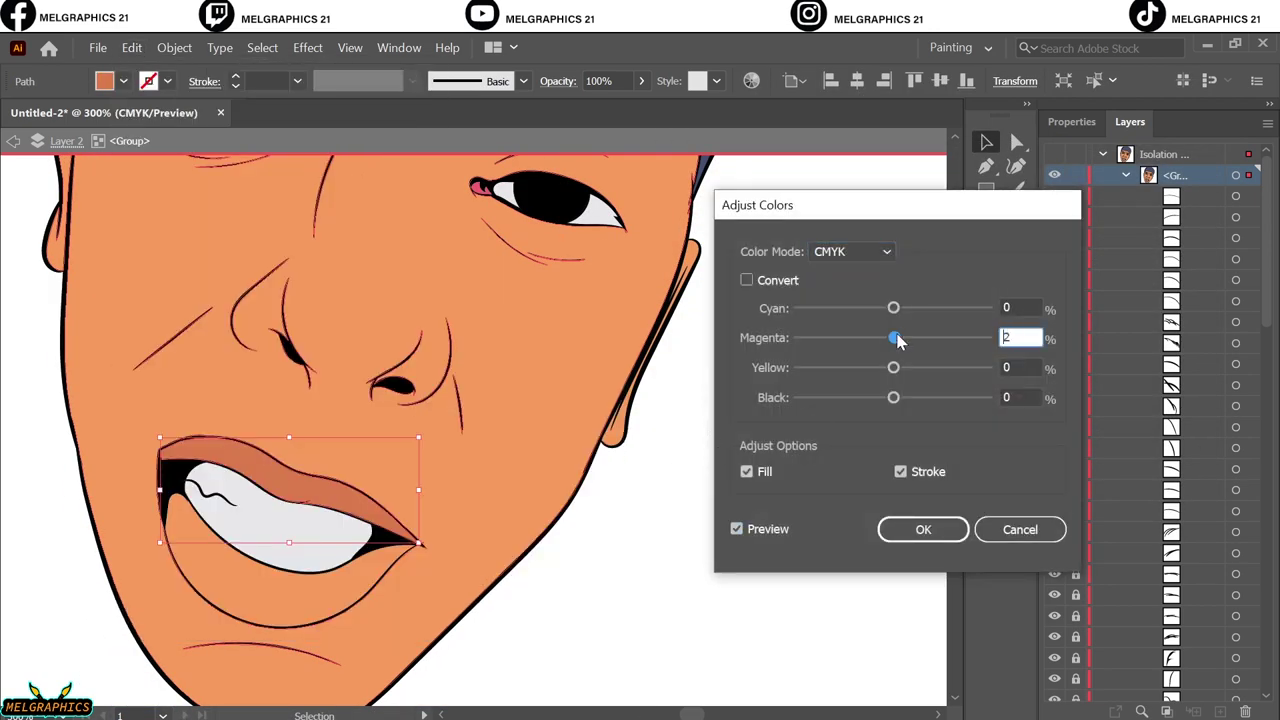
{"action": "left_click", "coordinate": [888, 529]}
Shift the lower lip fill toward pink with Adjust Colors, then exit the group
{"action": "left_click", "coordinate": [300, 600]}
{"action": "double_click", "coordinate": [988, 346]}
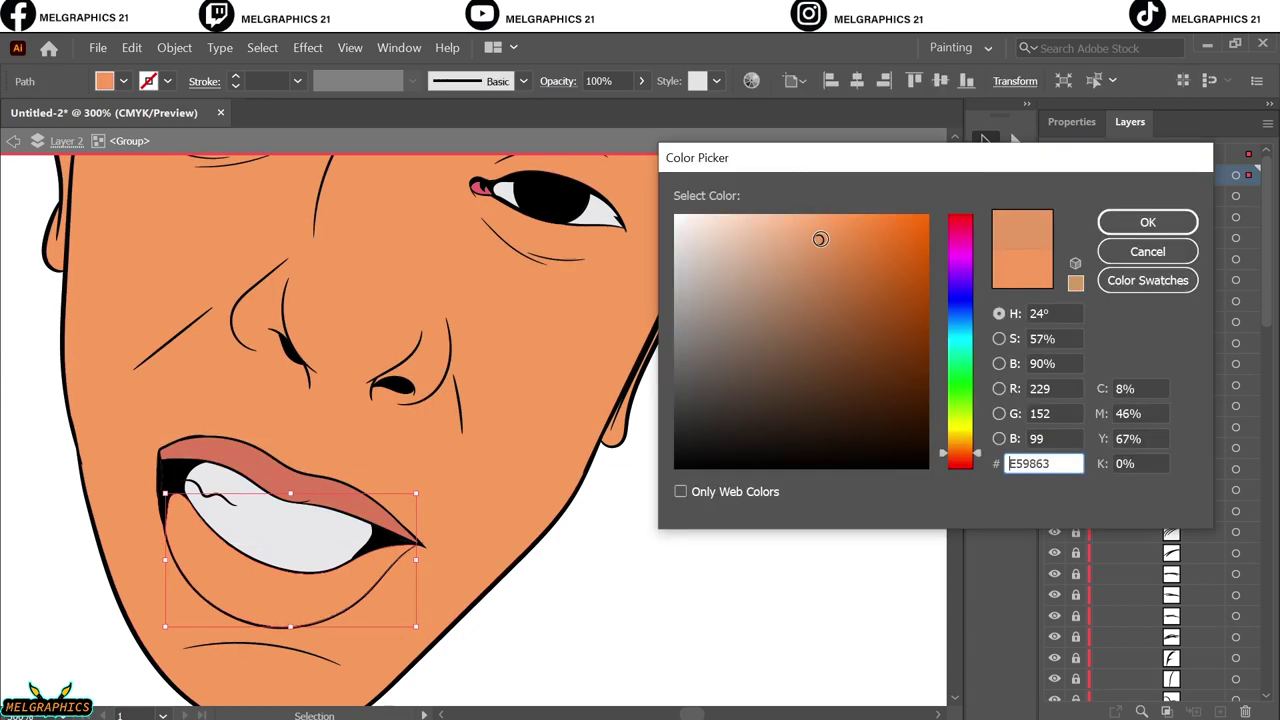
{"action": "left_click", "coordinate": [1147, 222]}
{"action": "left_click", "coordinate": [131, 47]}
{"action": "left_click", "coordinate": [500, 398]}
{"action": "left_click_drag", "start_coordinate": [893, 337], "coordinate": [888, 367]}
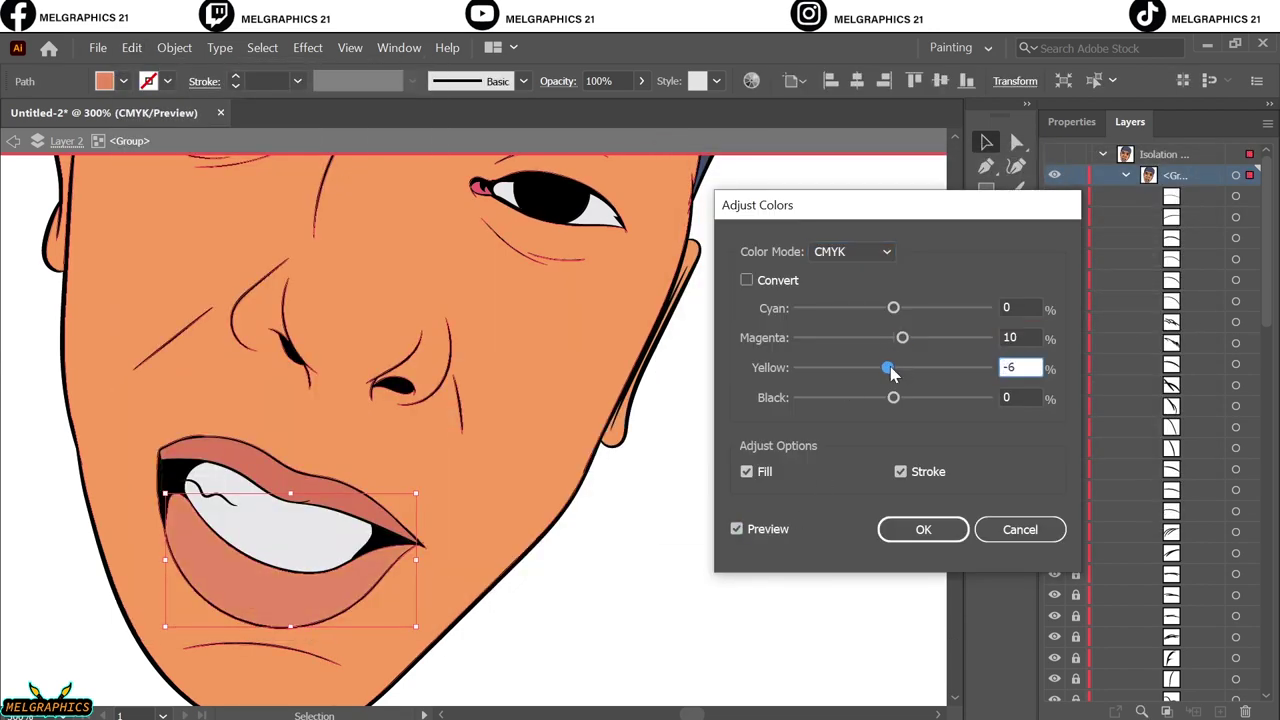
{"action": "key", "text": "Return"}
{"action": "key", "text": "ctrl+0"}
{"action": "double_click", "coordinate": [752, 479]}
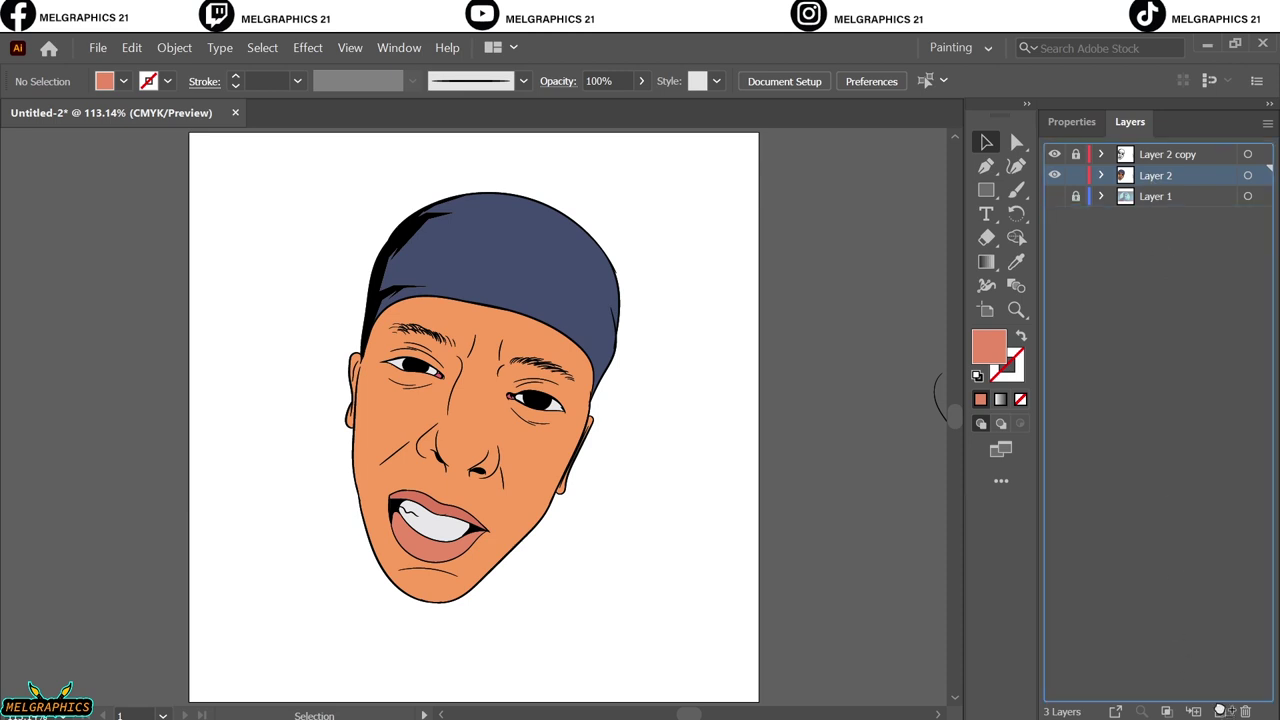
Duplicate the line-art layer, show Layer 2, and pick a darker orange shadow fill
{"action": "key", "text": "a"}
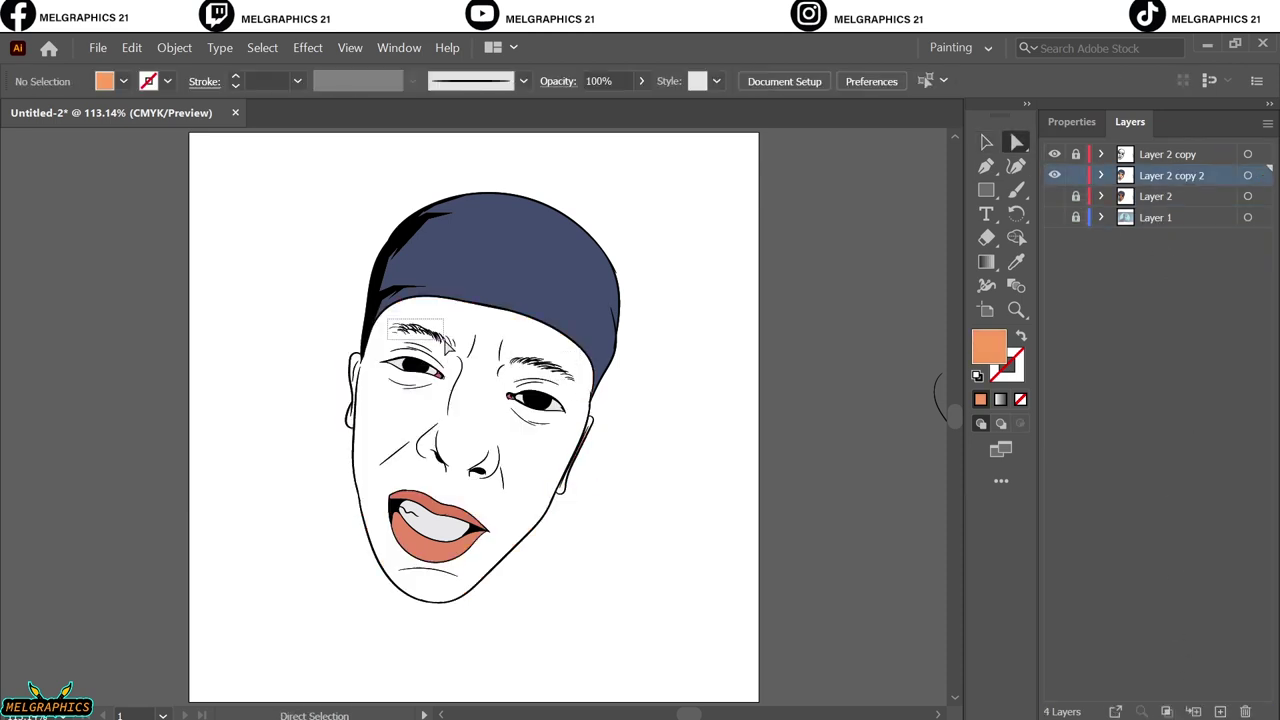
{"action": "left_click", "coordinate": [1160, 196]}
{"action": "left_click", "coordinate": [1054, 238]}
{"action": "double_click", "coordinate": [988, 347]}
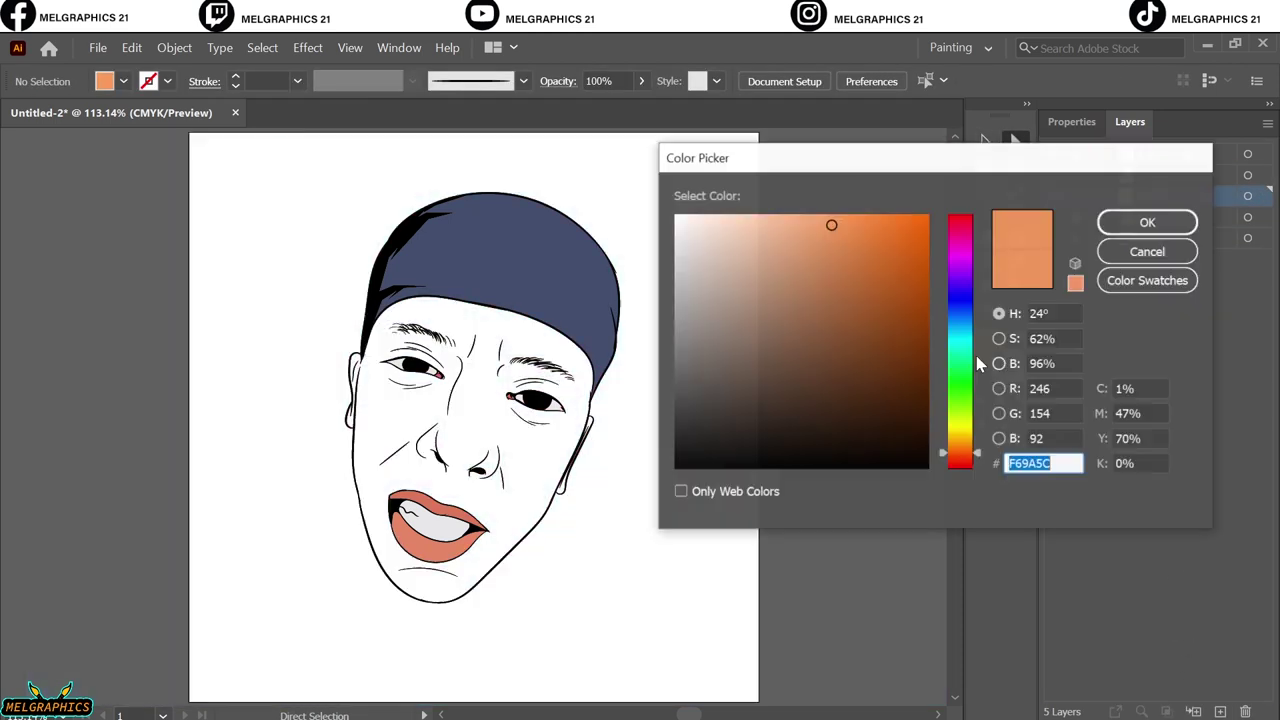
{"action": "left_click", "coordinate": [834, 240]}
{"action": "left_click", "coordinate": [1063, 220]}
Switch drawing tools and recheck the darker orange shadow fill colour
{"action": "left_click", "coordinate": [1054, 217]}
{"action": "key", "text": "n"}
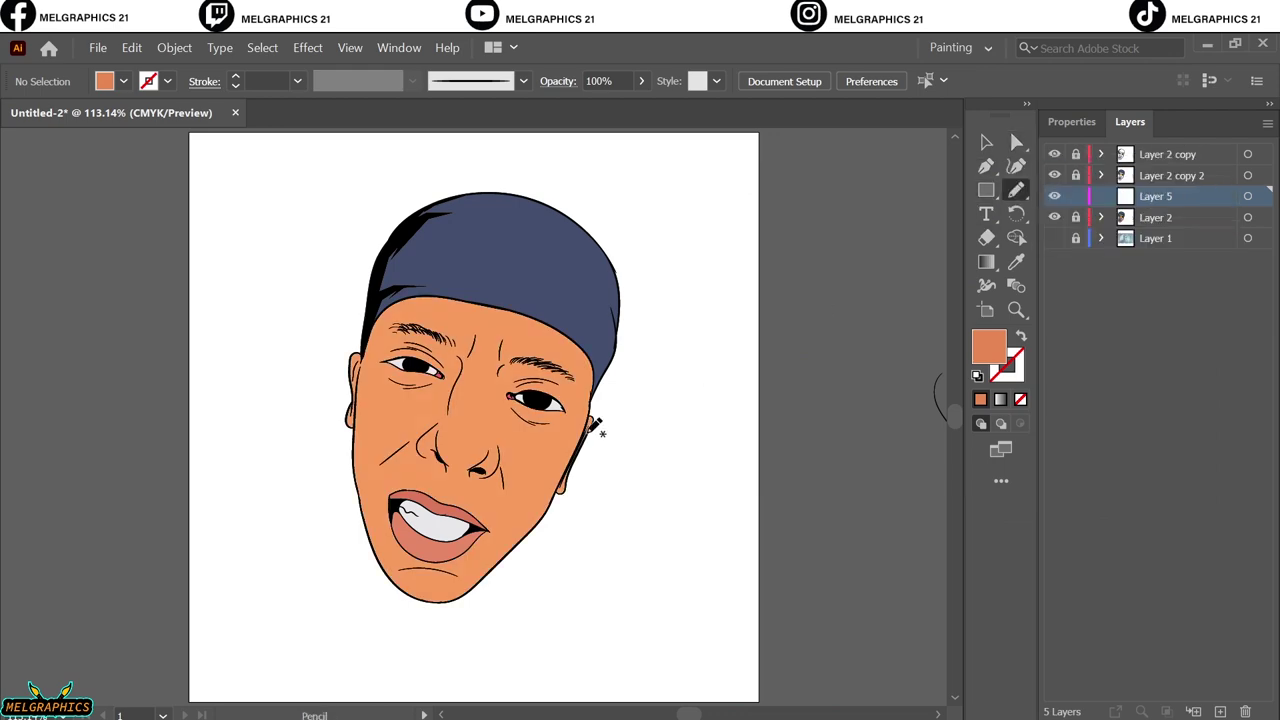
{"action": "scroll", "coordinate": [567, 434], "scroll_direction": "up", "scroll_amount": 5}
{"action": "double_click", "coordinate": [988, 347]}
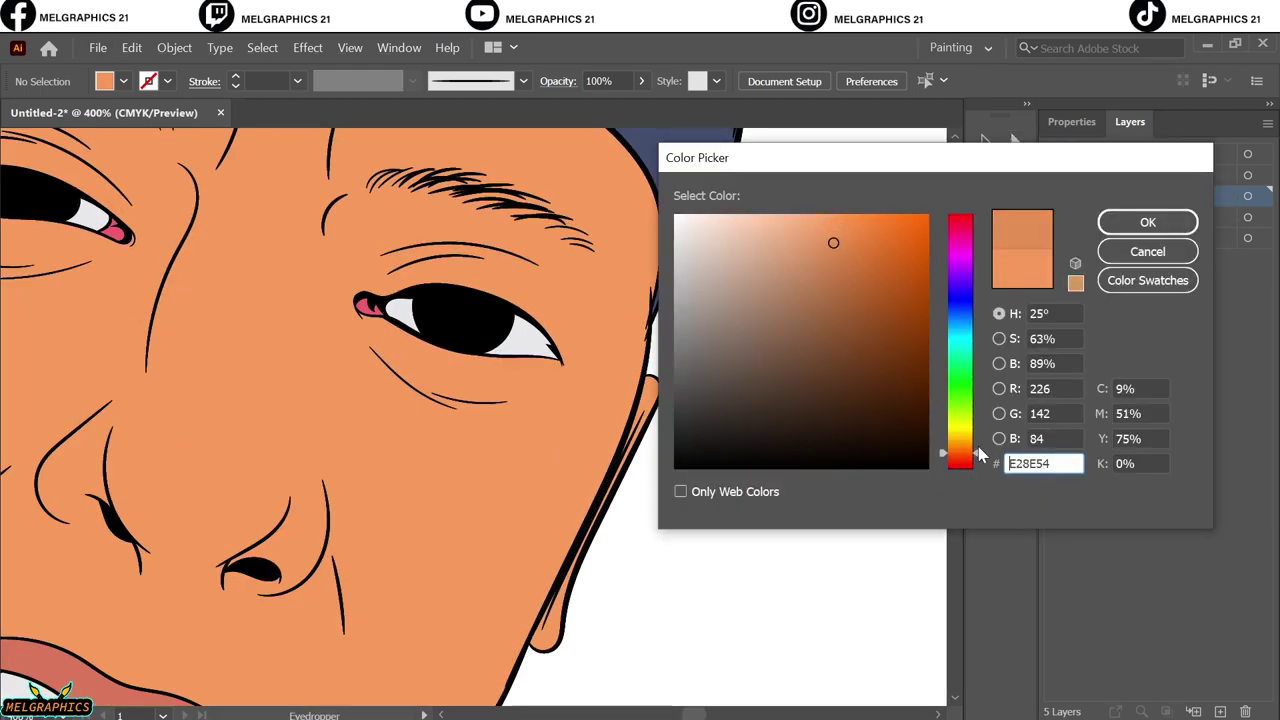
{"action": "key", "text": "Return"}
{"action": "scroll", "coordinate": [505, 450], "scroll_direction": "down", "scroll_amount": 5}
Pen-trace a shadow shape from under the lower lip up the cheek toward the nose
{"action": "key", "text": "p"}
{"action": "mouse_move", "coordinate": [490, 635]}
{"action": "left_mouse_down"}
{"action": "mouse_move", "coordinate": [467, 597]}
{"action": "mouse_move", "coordinate": [559, 575]}
{"action": "left_mouse_up"}
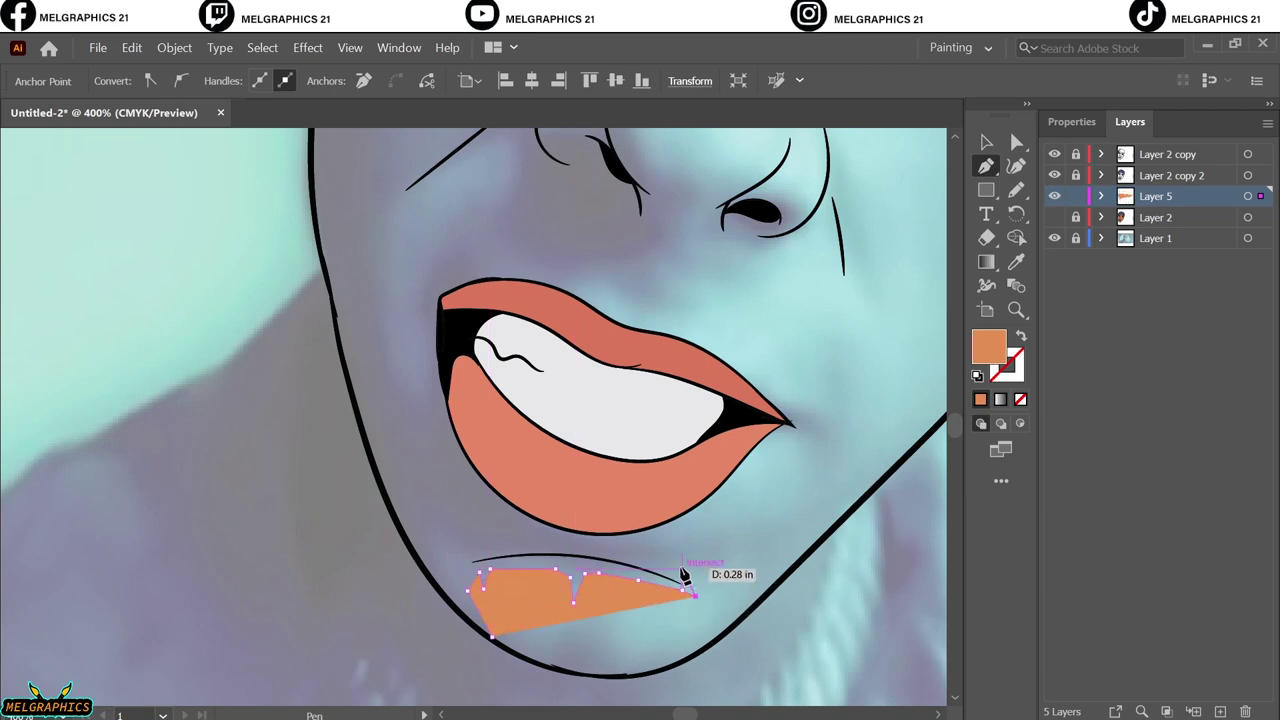
{"action": "left_click", "coordinate": [507, 478]}
{"action": "scroll", "coordinate": [507, 478], "scroll_direction": "up", "scroll_amount": 5}
{"action": "left_click", "coordinate": [428, 397]}
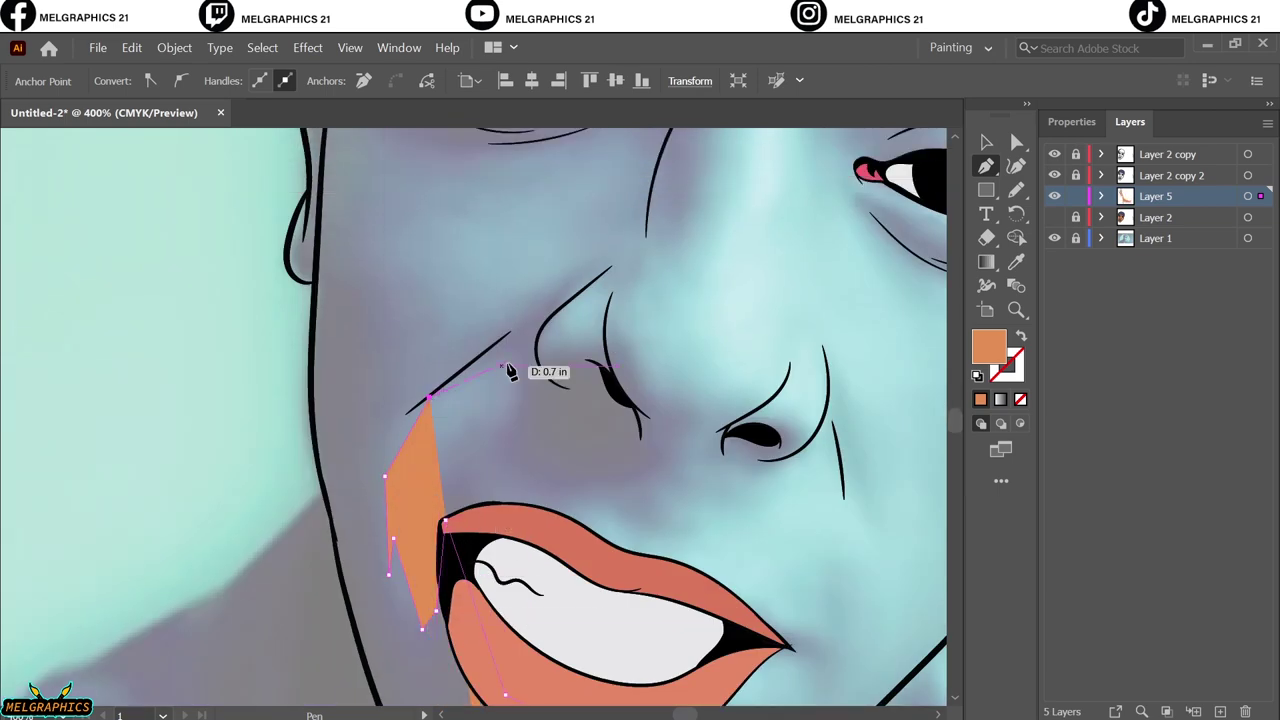
{"action": "scroll", "coordinate": [530, 362], "scroll_direction": "up", "scroll_amount": 2}
{"action": "left_click", "coordinate": [671, 234]}
{"action": "scroll", "coordinate": [314, 394], "scroll_direction": "up", "scroll_amount": 3}
Trace a second cheek shadow outline running up the left cheek to under the eye
{"action": "left_click_drag", "start_coordinate": [392, 530], "coordinate": [360, 538]}
{"action": "scroll", "coordinate": [360, 538], "scroll_direction": "up", "scroll_amount": 2}
{"action": "left_click", "coordinate": [316, 566]}
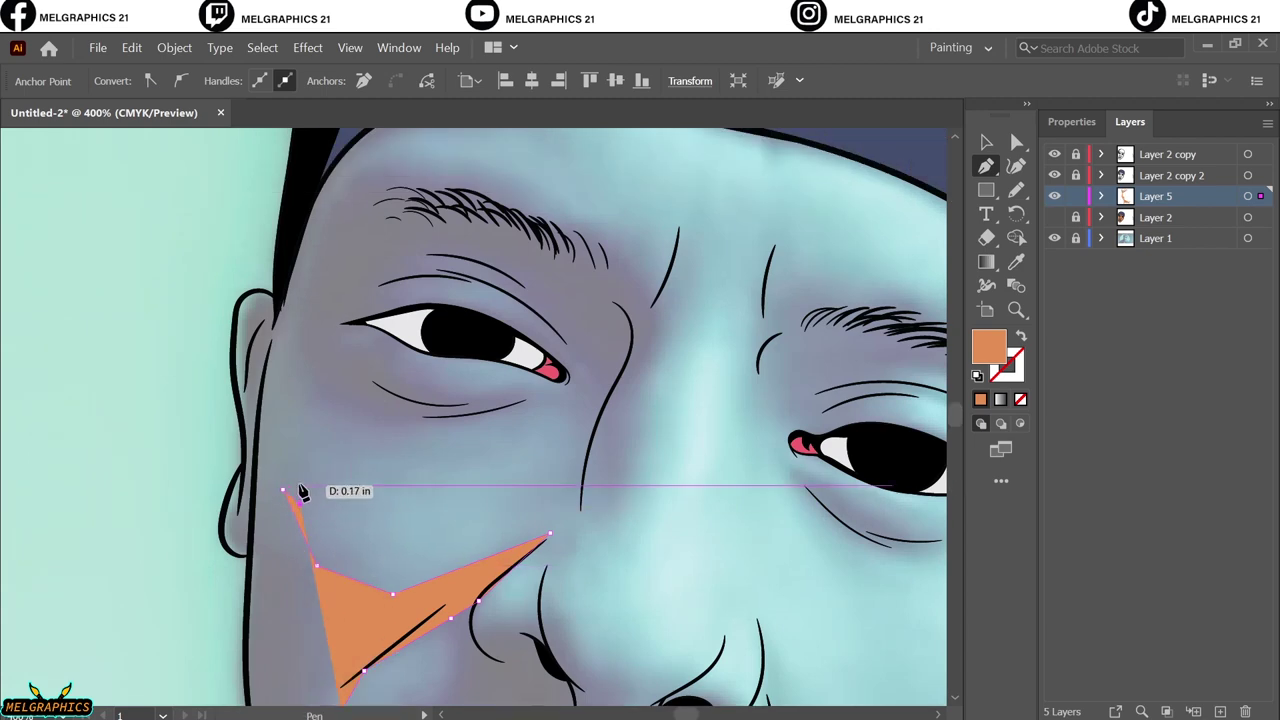
{"action": "left_click", "coordinate": [298, 487]}
{"action": "left_click", "coordinate": [345, 413]}
{"action": "left_click", "coordinate": [388, 419]}
{"action": "left_click_drag", "start_coordinate": [521, 401], "coordinate": [524, 415]}
{"action": "left_click", "coordinate": [566, 401]}
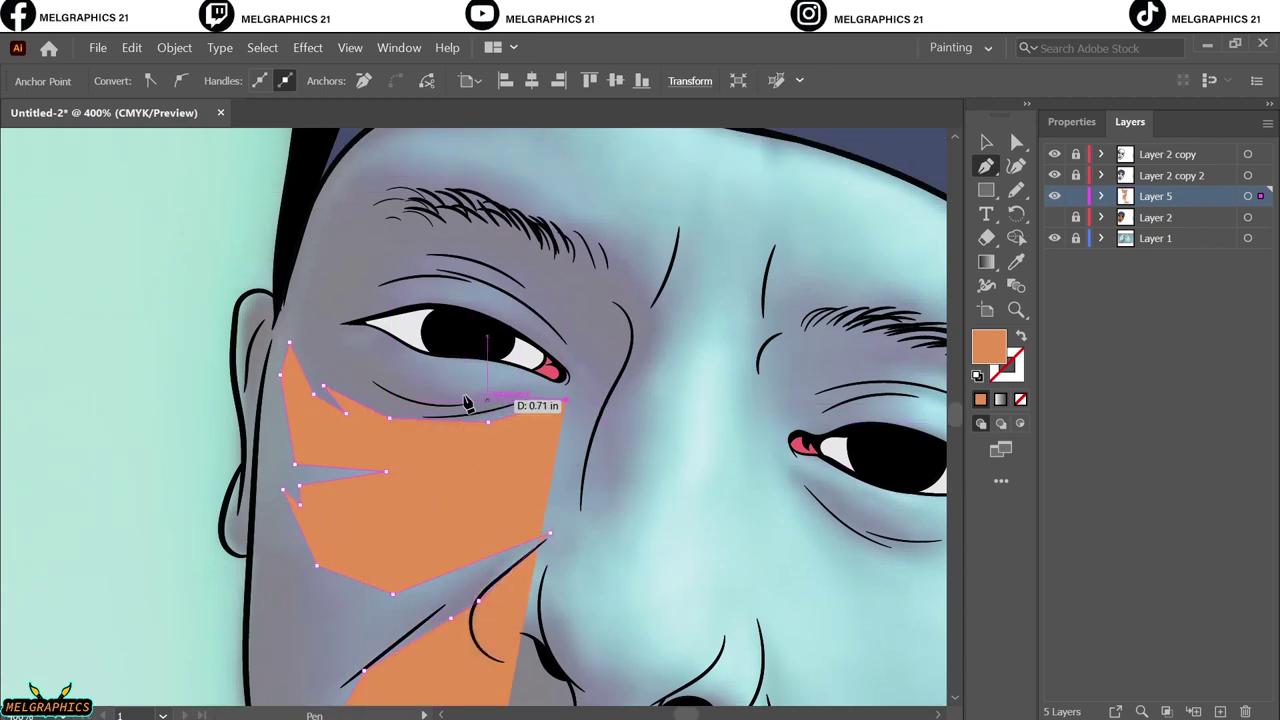
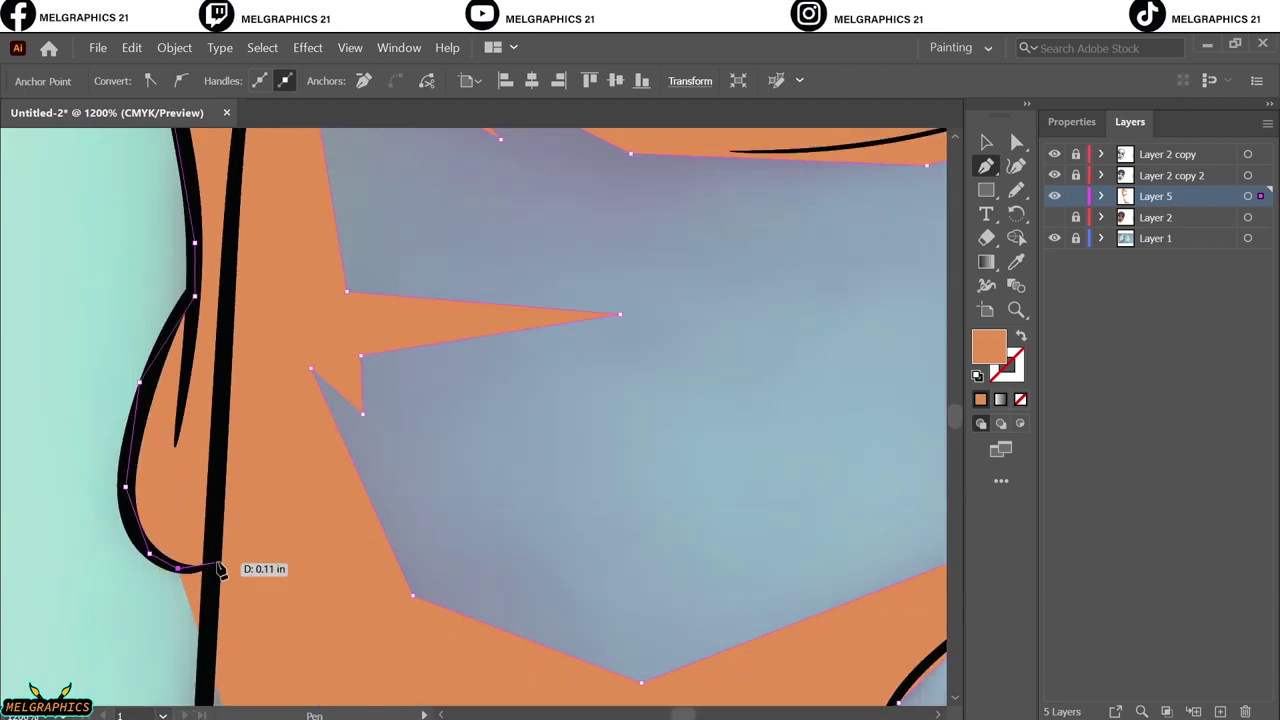
Extend the jagged orange shape down the left cheek edge
{"action": "scroll", "coordinate": [214, 571], "scroll_direction": "down", "scroll_amount": 4}
{"action": "scroll", "coordinate": [209, 523], "scroll_direction": "up", "scroll_amount": 2}
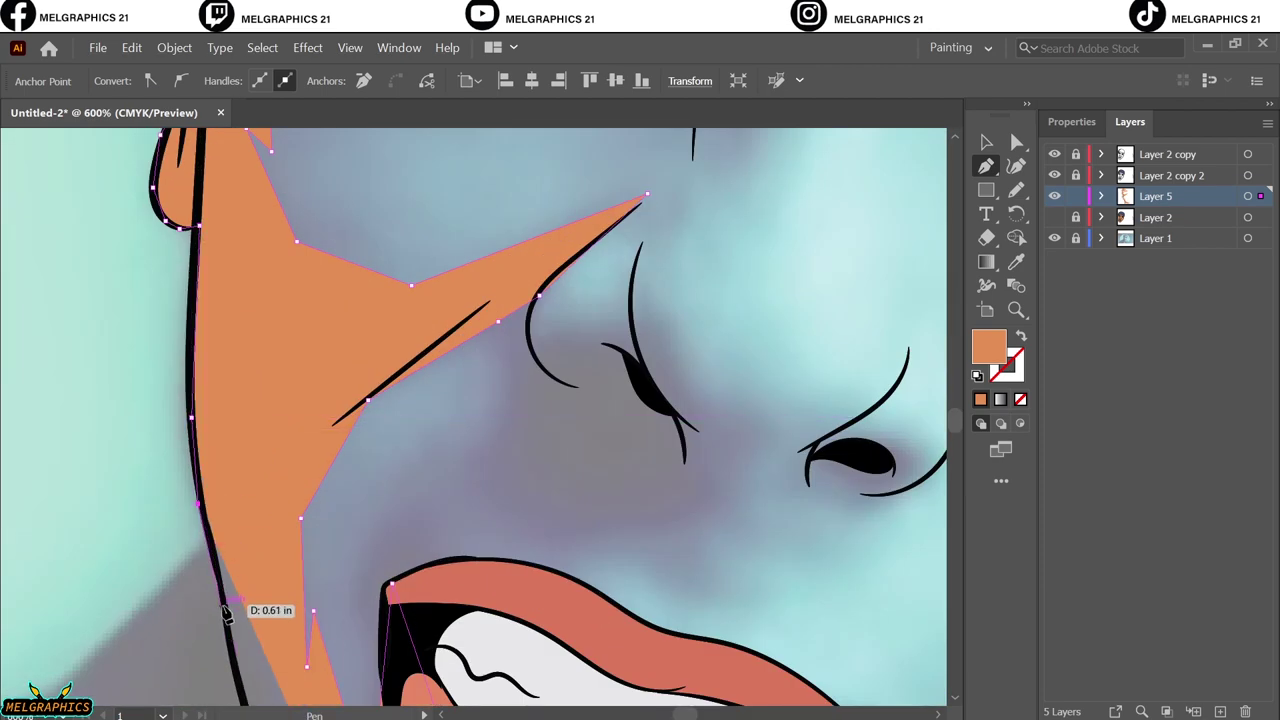
{"action": "left_click", "coordinate": [238, 676]}
{"action": "scroll", "coordinate": [280, 600], "scroll_direction": "down", "scroll_amount": 10}
{"action": "left_click", "coordinate": [280, 479]}
{"action": "left_click", "coordinate": [320, 570]}
{"action": "scroll", "coordinate": [460, 670], "scroll_direction": "down", "scroll_amount": 2}
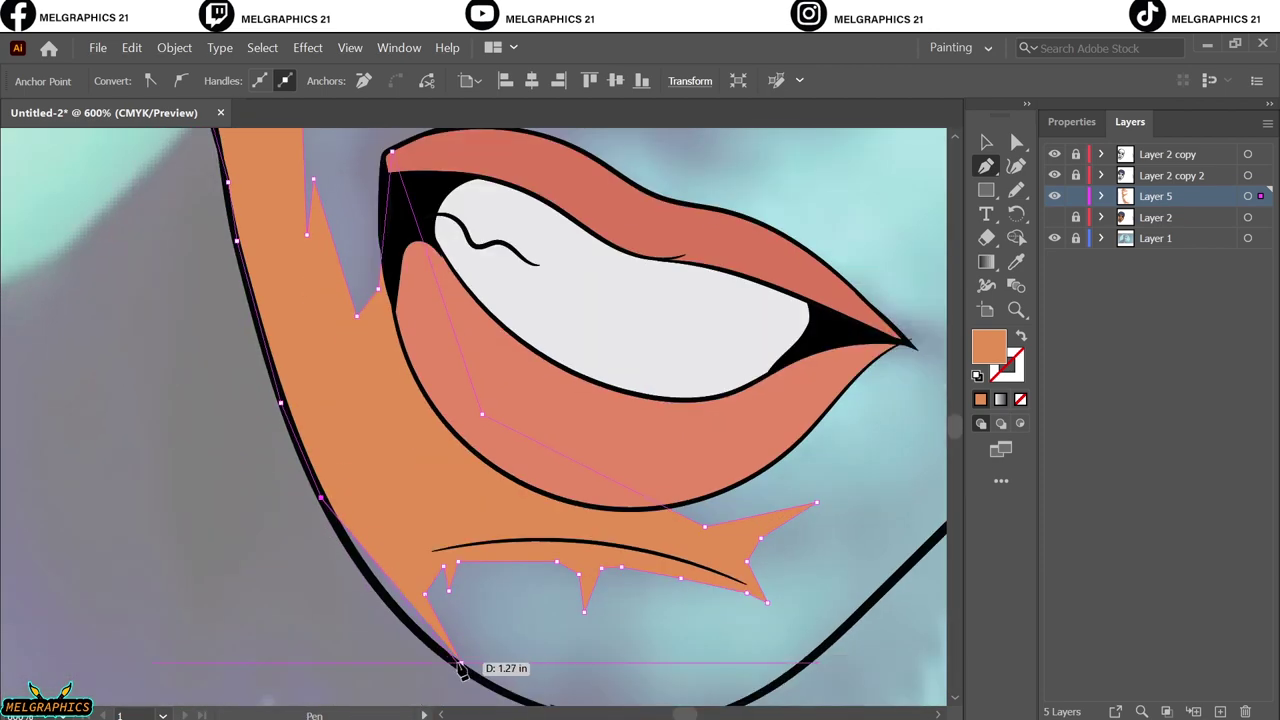
{"action": "scroll", "coordinate": [349, 520], "scroll_direction": "down", "scroll_amount": 2}
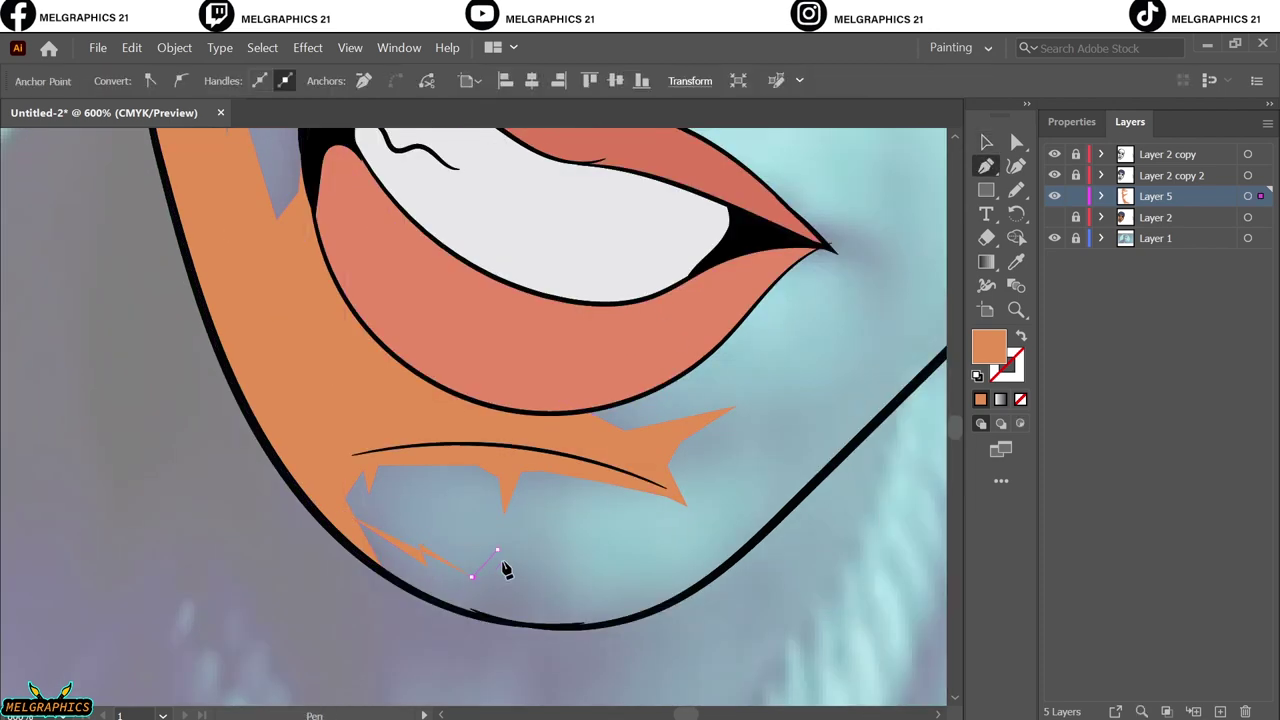
{"action": "left_click_drag", "start_coordinate": [718, 530], "coordinate": [708, 490]}
{"action": "scroll", "coordinate": [708, 490], "scroll_direction": "down", "scroll_amount": 3}
Add orange jaw points, a spike beside the mouth corner and a spike up the nose line
{"action": "left_click", "coordinate": [655, 487]}
{"action": "left_click", "coordinate": [581, 508]}
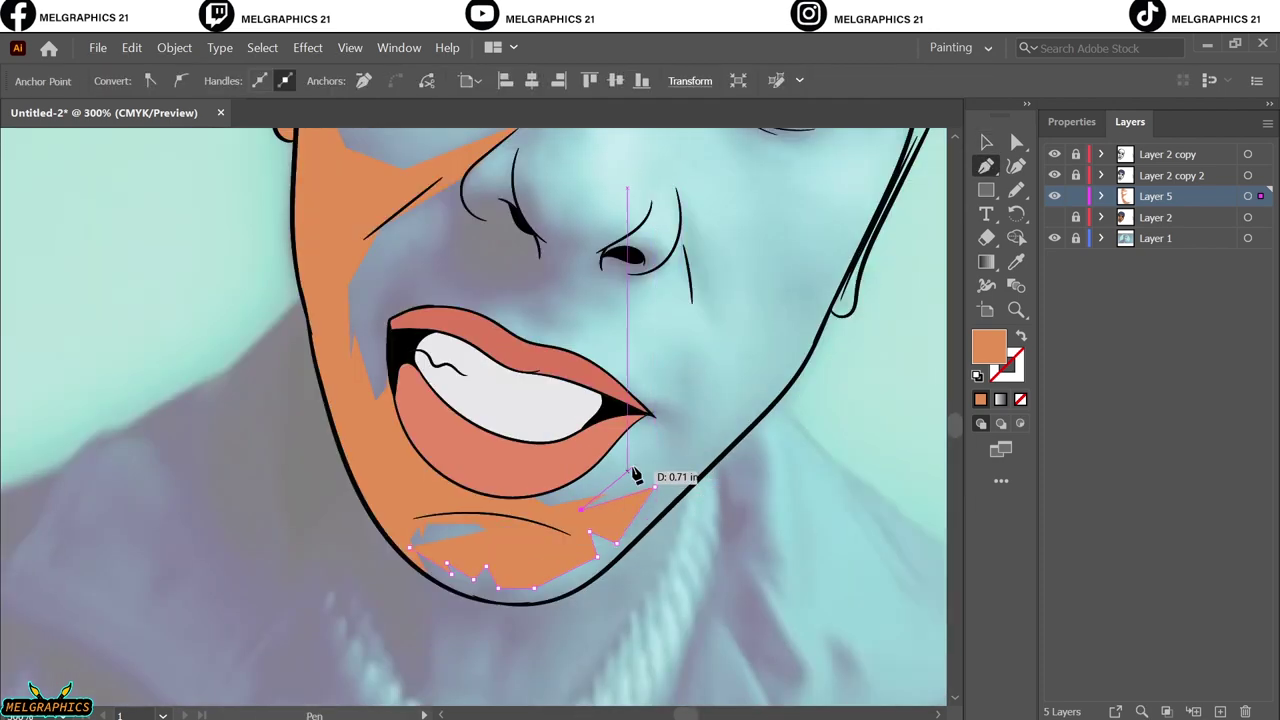
{"action": "left_click", "coordinate": [681, 393]}
{"action": "left_click", "coordinate": [657, 321]}
{"action": "left_click", "coordinate": [698, 386]}
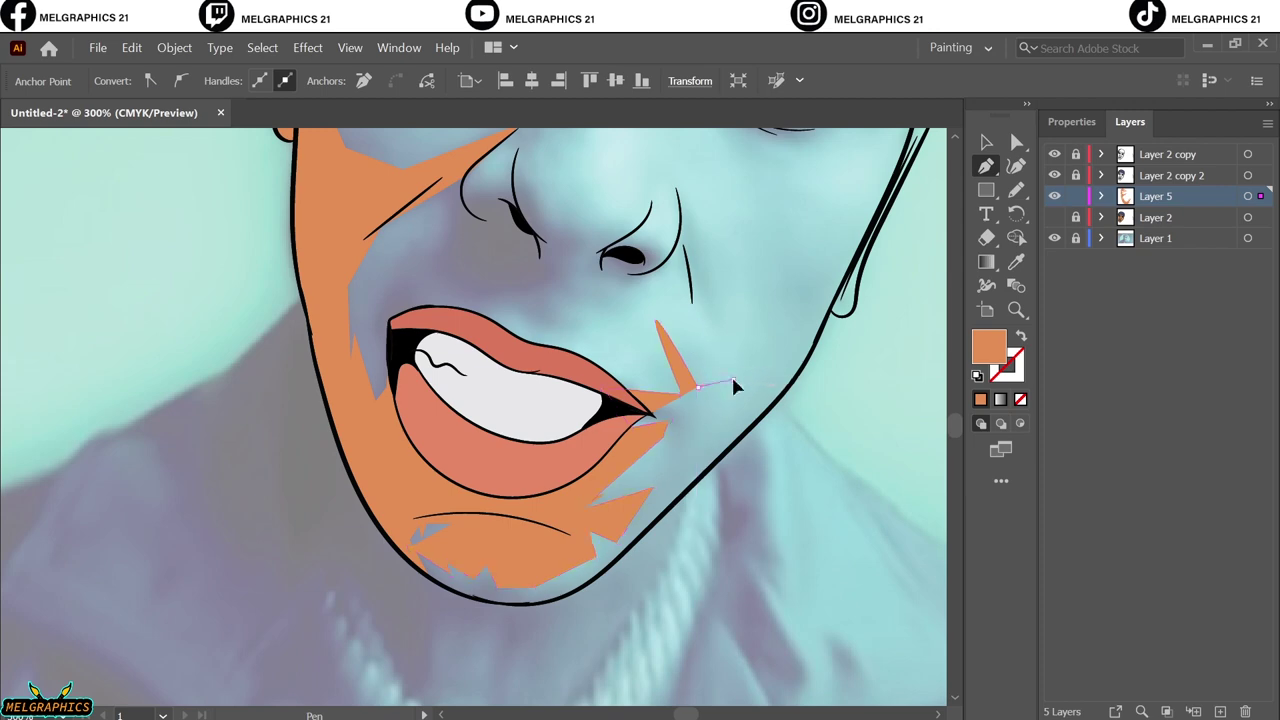
{"action": "left_click", "coordinate": [733, 386]}
{"action": "scroll", "coordinate": [733, 386], "scroll_direction": "up", "scroll_amount": 2}
{"action": "left_click", "coordinate": [686, 266]}
{"action": "scroll", "coordinate": [611, 277], "scroll_direction": "up", "scroll_amount": 2}
{"action": "scroll", "coordinate": [791, 593], "scroll_direction": "down", "scroll_amount": 1}
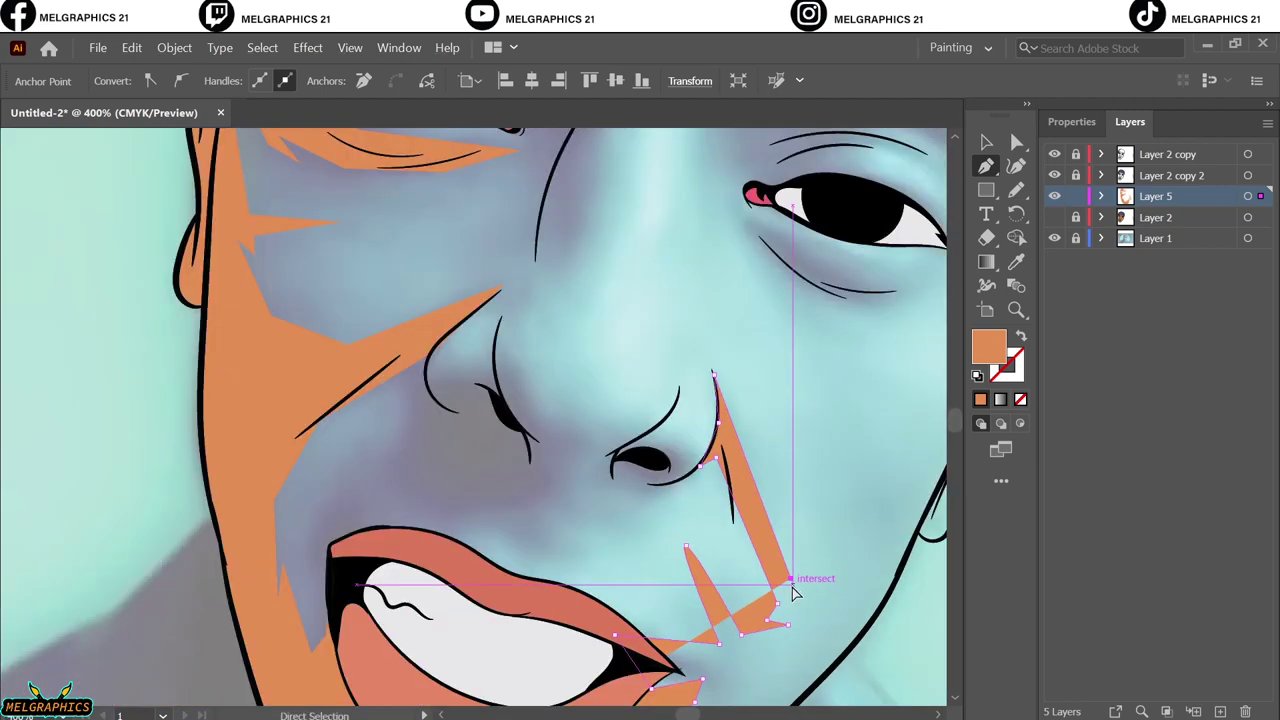
{"action": "scroll", "coordinate": [791, 593], "scroll_direction": "down", "scroll_amount": 1}
Add zigzag orange points across the cheek, extending a spike under the right eye
{"action": "left_click", "coordinate": [680, 435]}
{"action": "left_click", "coordinate": [720, 520]}
{"action": "left_click", "coordinate": [798, 435]}
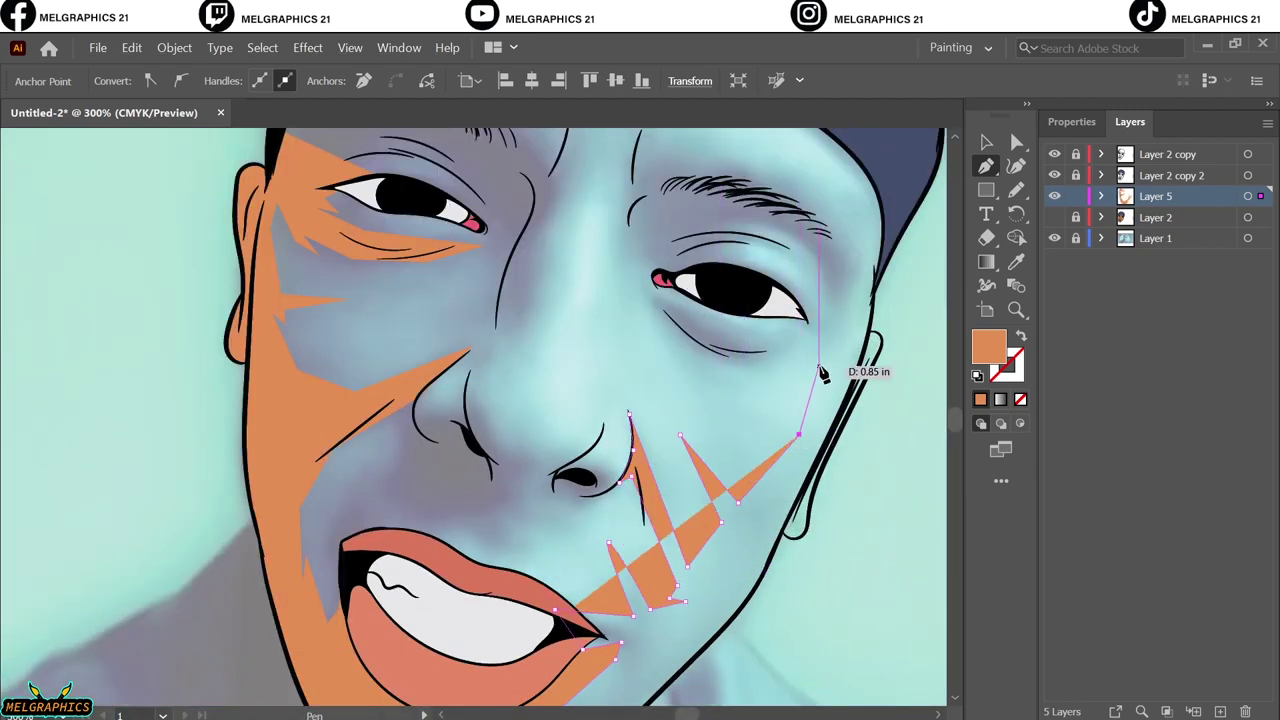
{"action": "left_click", "coordinate": [819, 366]}
{"action": "left_click", "coordinate": [744, 368]}
{"action": "left_click", "coordinate": [712, 402]}
{"action": "left_click", "coordinate": [644, 296]}
{"action": "left_click", "coordinate": [749, 334]}
{"action": "left_click", "coordinate": [831, 328]}
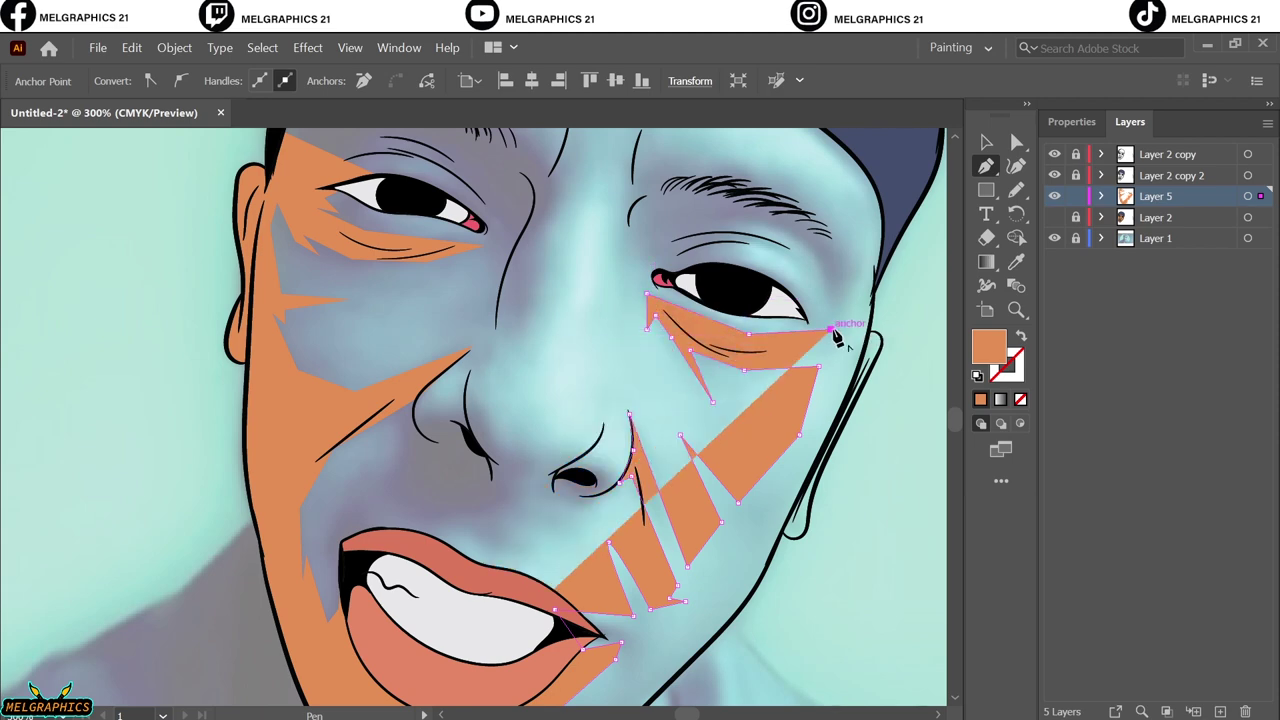
{"action": "scroll", "coordinate": [836, 338], "scroll_direction": "up", "scroll_amount": 2}
{"action": "scroll", "coordinate": [829, 520], "scroll_direction": "up", "scroll_amount": 2}
{"action": "scroll", "coordinate": [829, 520], "scroll_direction": "up", "scroll_amount": 1}
Trace the orange shape along the lower jaw curve and close it
{"action": "left_click", "coordinate": [664, 432]}
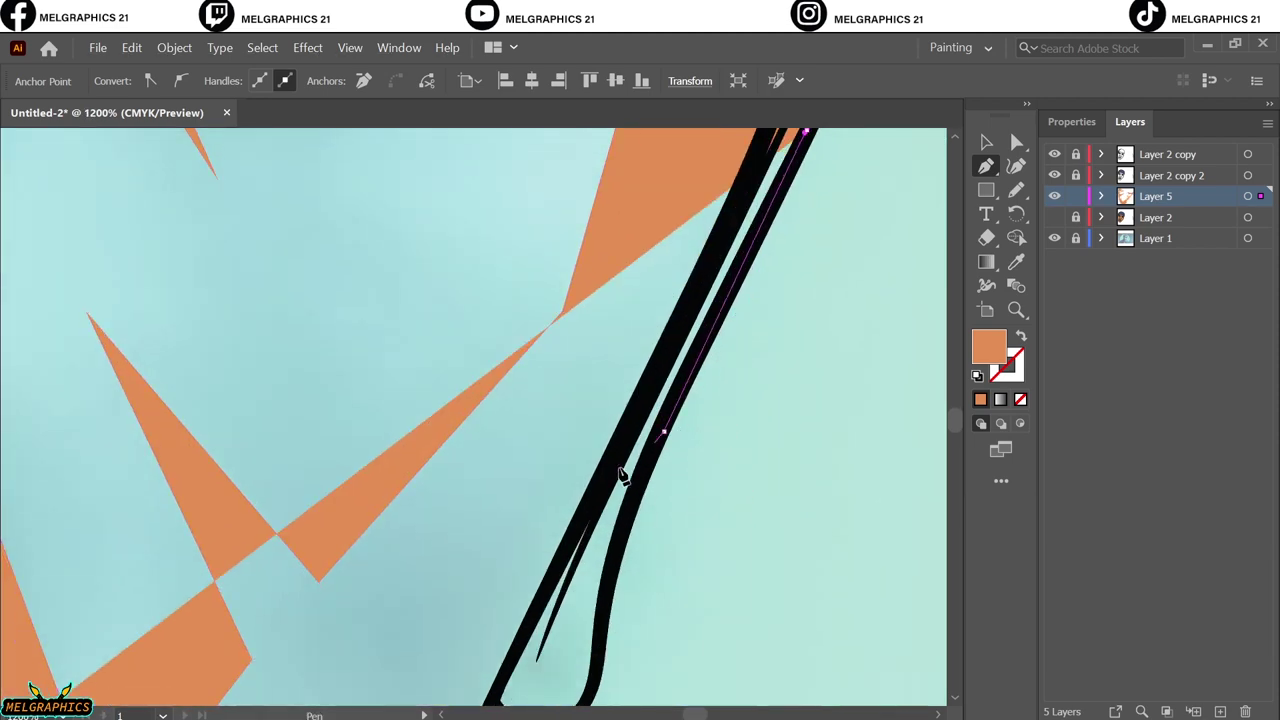
{"action": "scroll", "coordinate": [622, 477], "scroll_direction": "down", "scroll_amount": 2}
{"action": "left_click", "coordinate": [614, 371]}
{"action": "left_click", "coordinate": [551, 560]}
{"action": "scroll", "coordinate": [380, 566], "scroll_direction": "down", "scroll_amount": 3}
{"action": "scroll", "coordinate": [380, 566], "scroll_direction": "left", "scroll_amount": 2}
{"action": "left_click", "coordinate": [595, 355]}
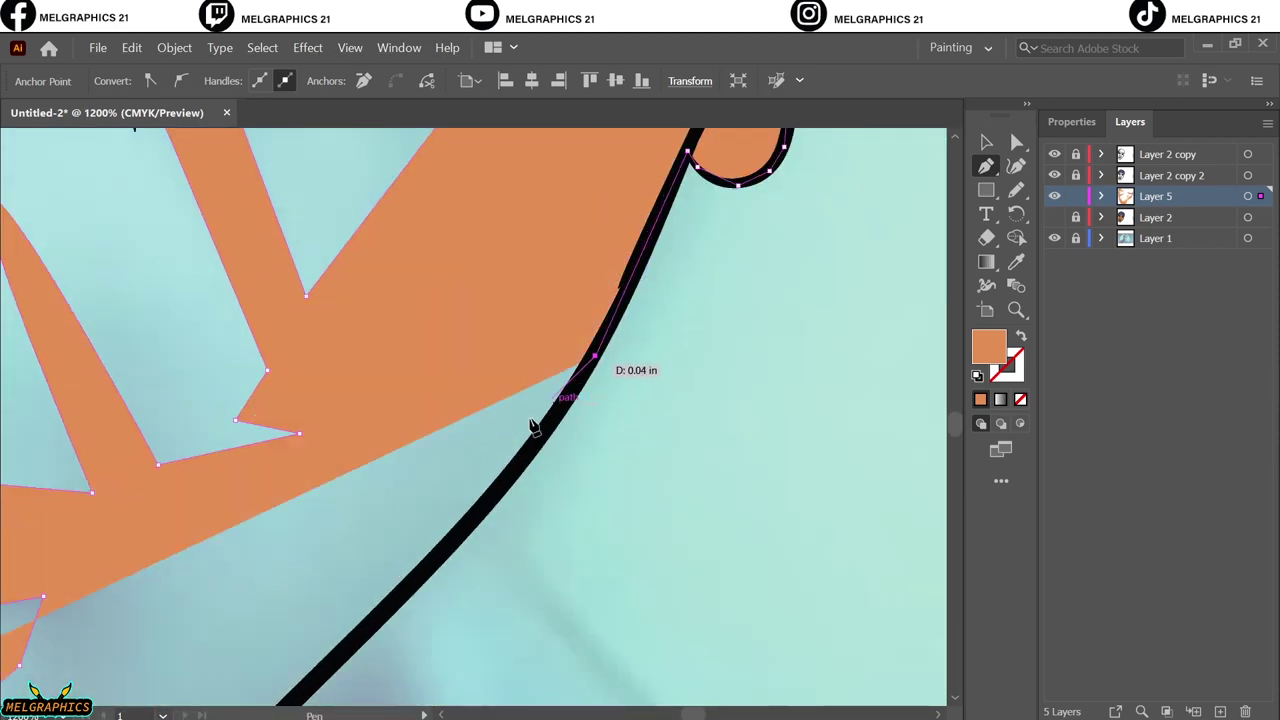
{"action": "scroll", "coordinate": [533, 427], "scroll_direction": "down", "scroll_amount": 3}
{"action": "left_click", "coordinate": [376, 566]}
{"action": "scroll", "coordinate": [374, 566], "scroll_direction": "left", "scroll_amount": 3}
{"action": "left_click", "coordinate": [510, 650]}
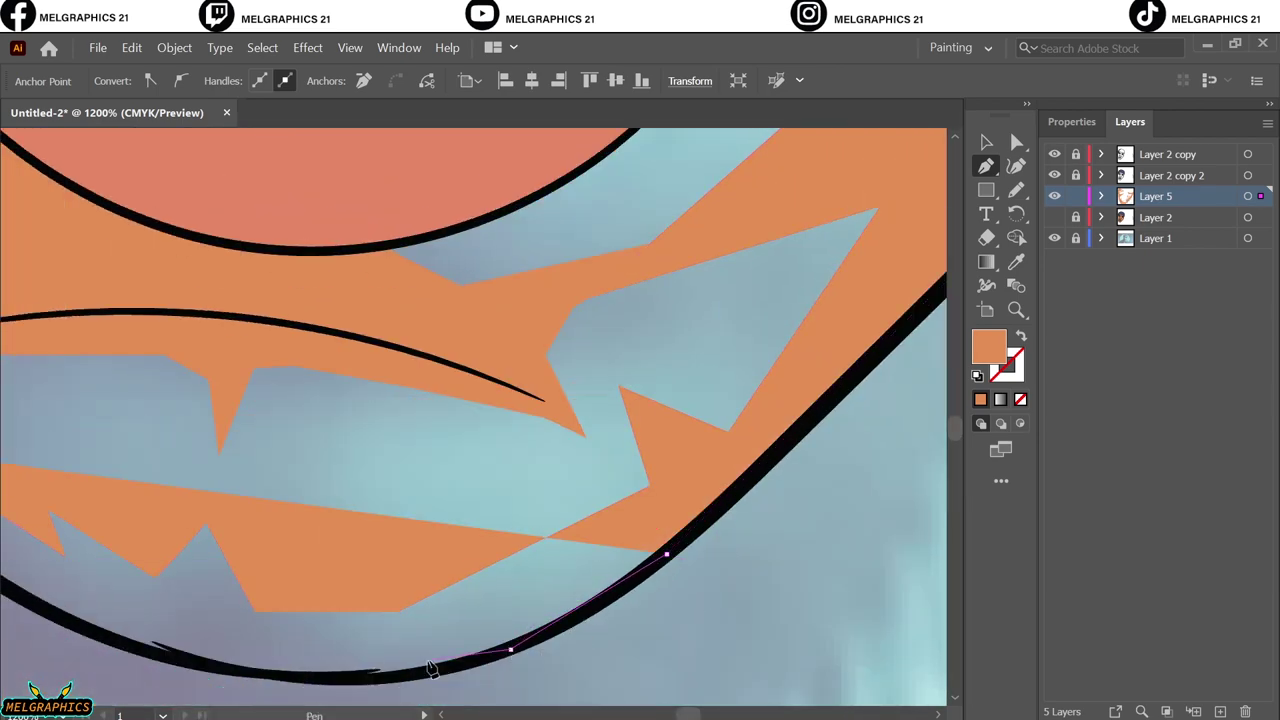
{"action": "scroll", "coordinate": [400, 666], "scroll_direction": "down", "scroll_amount": 2}
{"action": "left_click", "coordinate": [223, 571]}
Fit the face in view and toggle the flat-colour and photo layers to compare shading
{"action": "key", "text": "v"}
{"action": "key", "text": "ctrl+0"}
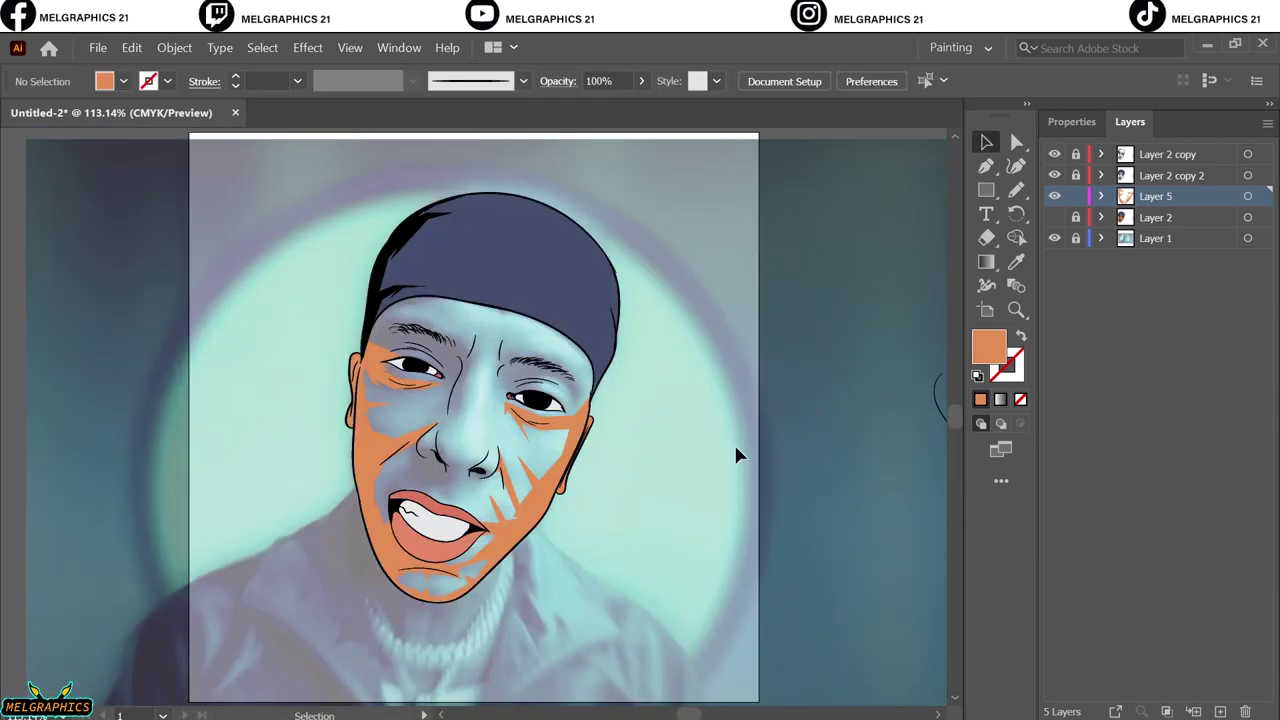
{"action": "left_click", "coordinate": [1054, 217]}
{"action": "left_click", "coordinate": [1054, 238]}
{"action": "left_click", "coordinate": [1054, 238]}
{"action": "left_click", "coordinate": [1054, 217]}
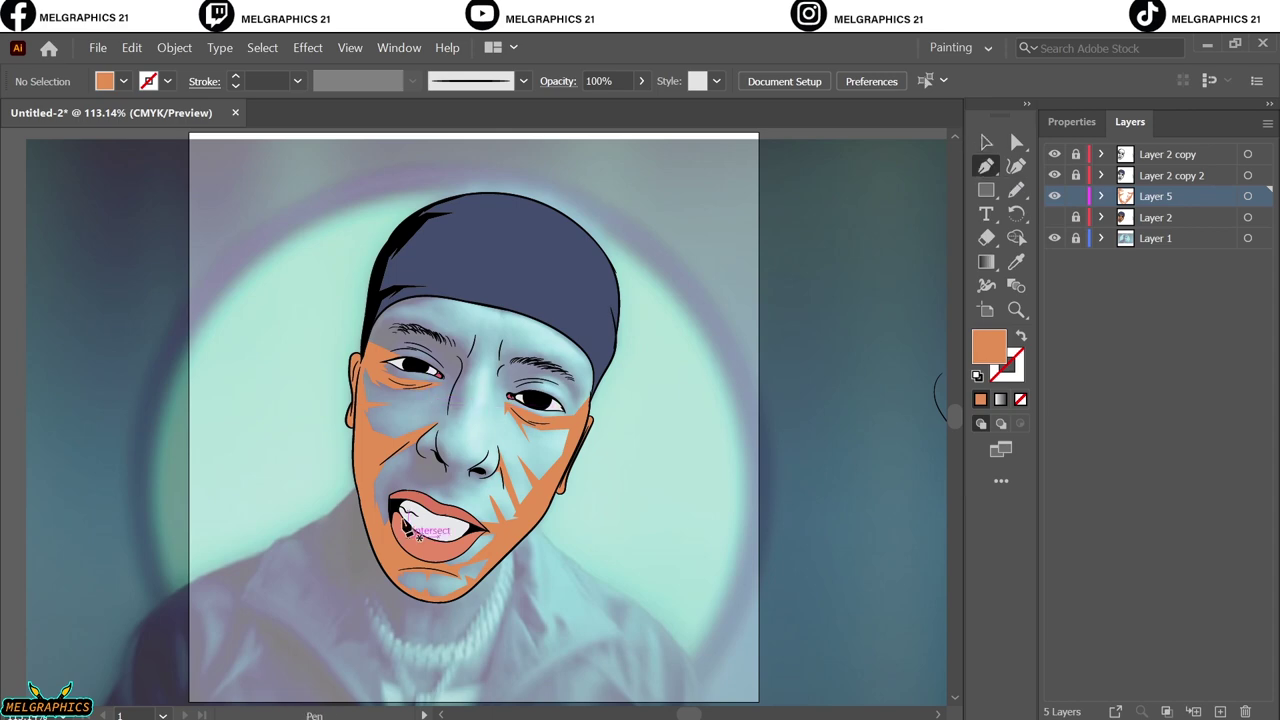
{"action": "scroll", "coordinate": [406, 527], "scroll_direction": "up", "scroll_amount": 3}
Start a new orange shape on the cheek and extend it toward the nose
{"action": "left_click", "coordinate": [470, 418]}
{"action": "scroll", "coordinate": [540, 375], "scroll_direction": "up", "scroll_amount": 2}
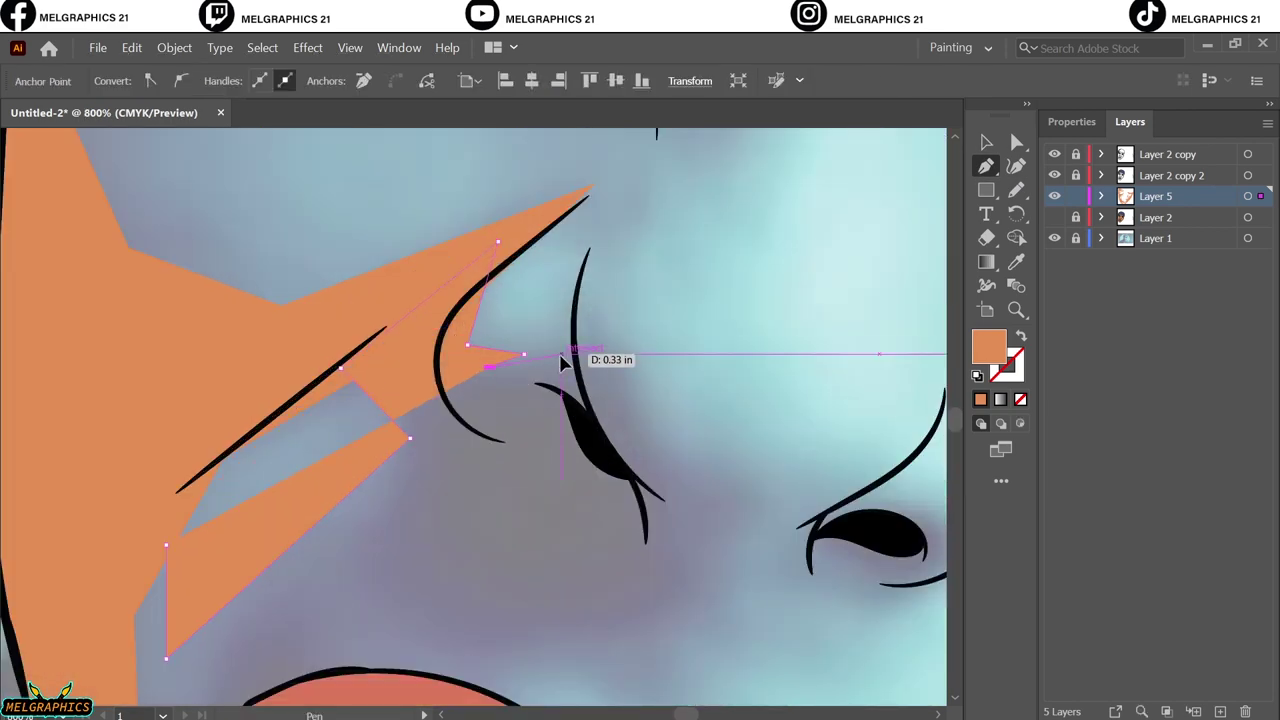
{"action": "left_click", "coordinate": [563, 354]}
{"action": "left_click", "coordinate": [624, 172]}
{"action": "left_click", "coordinate": [616, 354]}
{"action": "left_click", "coordinate": [690, 442]}
{"action": "scroll", "coordinate": [600, 450], "scroll_direction": "right", "scroll_amount": 3}
{"action": "left_click", "coordinate": [780, 445]}
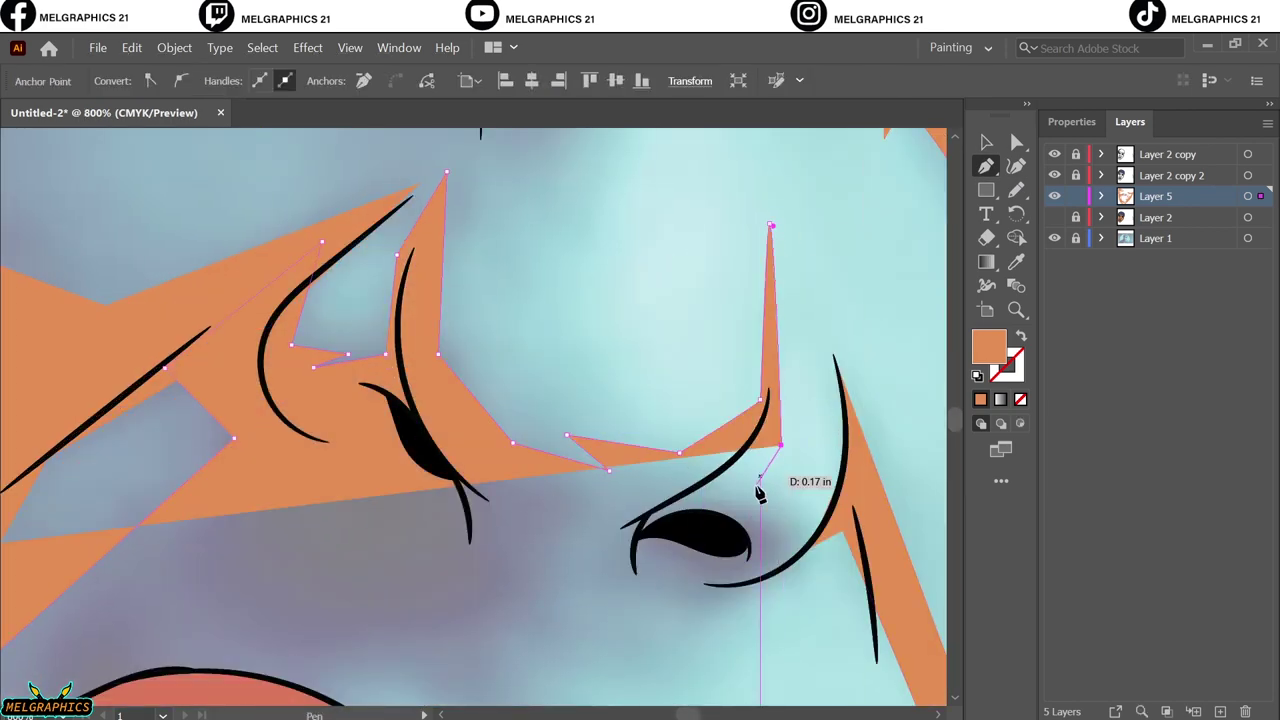
Trace the shape along the eye curves and restore its orange fill, checking against the flat colours
{"action": "left_click", "coordinate": [759, 481]}
{"action": "left_click", "coordinate": [813, 510]}
{"action": "left_click", "coordinate": [826, 326]}
{"action": "left_click", "coordinate": [865, 481]}
{"action": "left_click", "coordinate": [793, 584]}
{"action": "scroll", "coordinate": [800, 586], "scroll_direction": "down", "scroll_amount": 1}
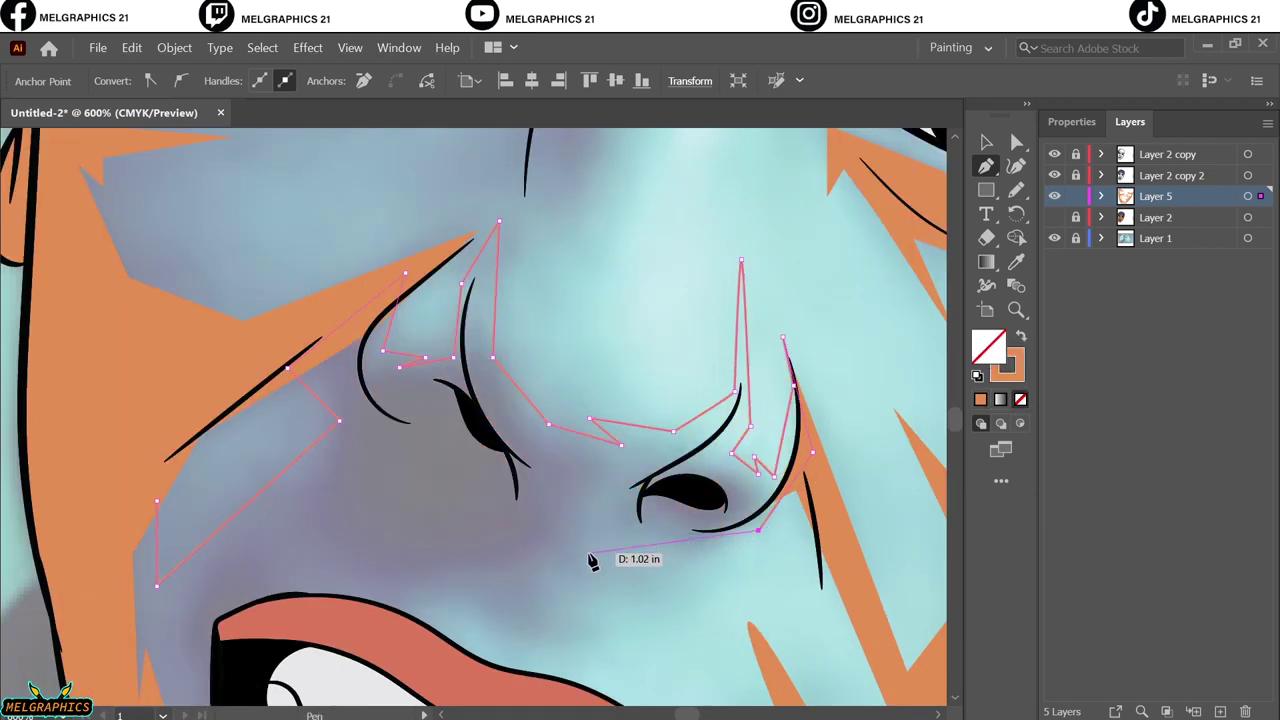
{"action": "scroll", "coordinate": [357, 614], "scroll_direction": "down", "scroll_amount": 3}
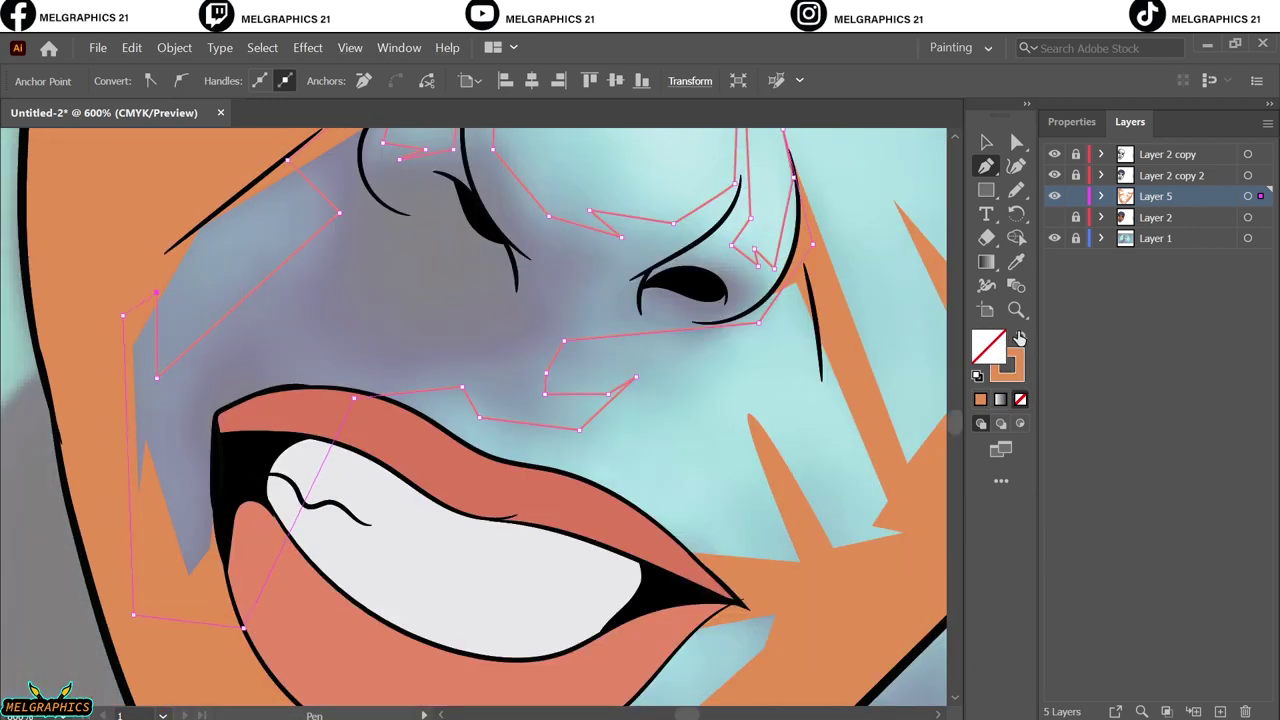
{"action": "key", "text": "ctrl+0"}
{"action": "left_click", "coordinate": [1055, 237]}
Hide the flat orange face layer and draw an orange forehead shape extending down the nose
{"action": "left_click", "coordinate": [1055, 237]}
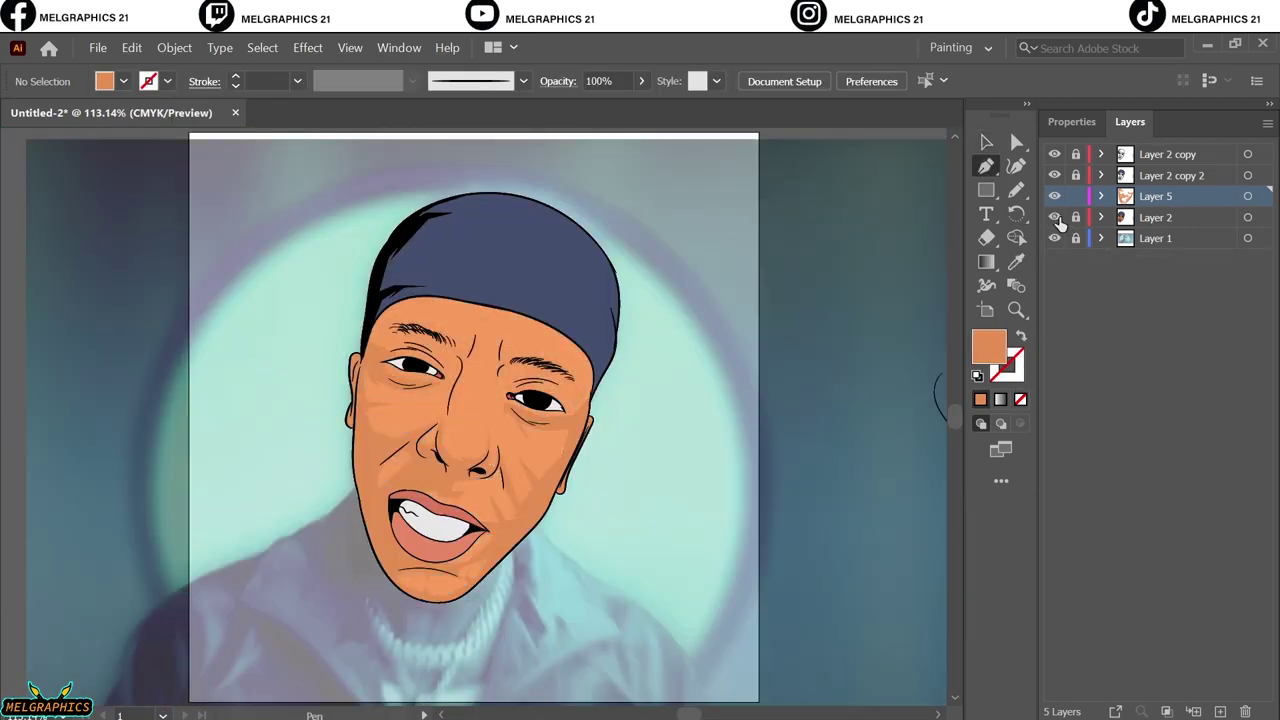
{"action": "left_click", "coordinate": [1055, 217]}
{"action": "scroll", "coordinate": [490, 330], "scroll_direction": "up", "scroll_amount": 5}
{"action": "left_click", "coordinate": [510, 216]}
{"action": "left_click", "coordinate": [287, 248]}
{"action": "left_click", "coordinate": [381, 301]}
{"action": "left_click", "coordinate": [557, 342]}
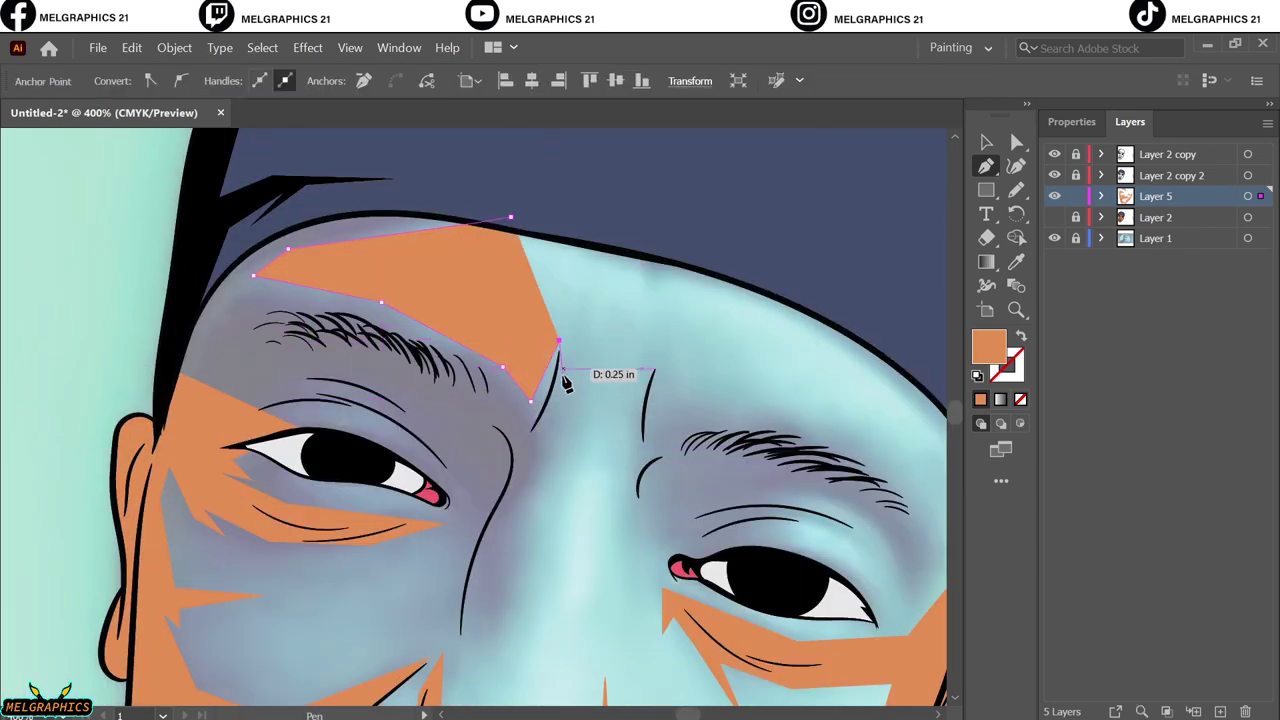
{"action": "left_click", "coordinate": [556, 448]}
{"action": "left_click", "coordinate": [518, 512]}
{"action": "scroll", "coordinate": [486, 643], "scroll_direction": "down", "scroll_amount": 1}
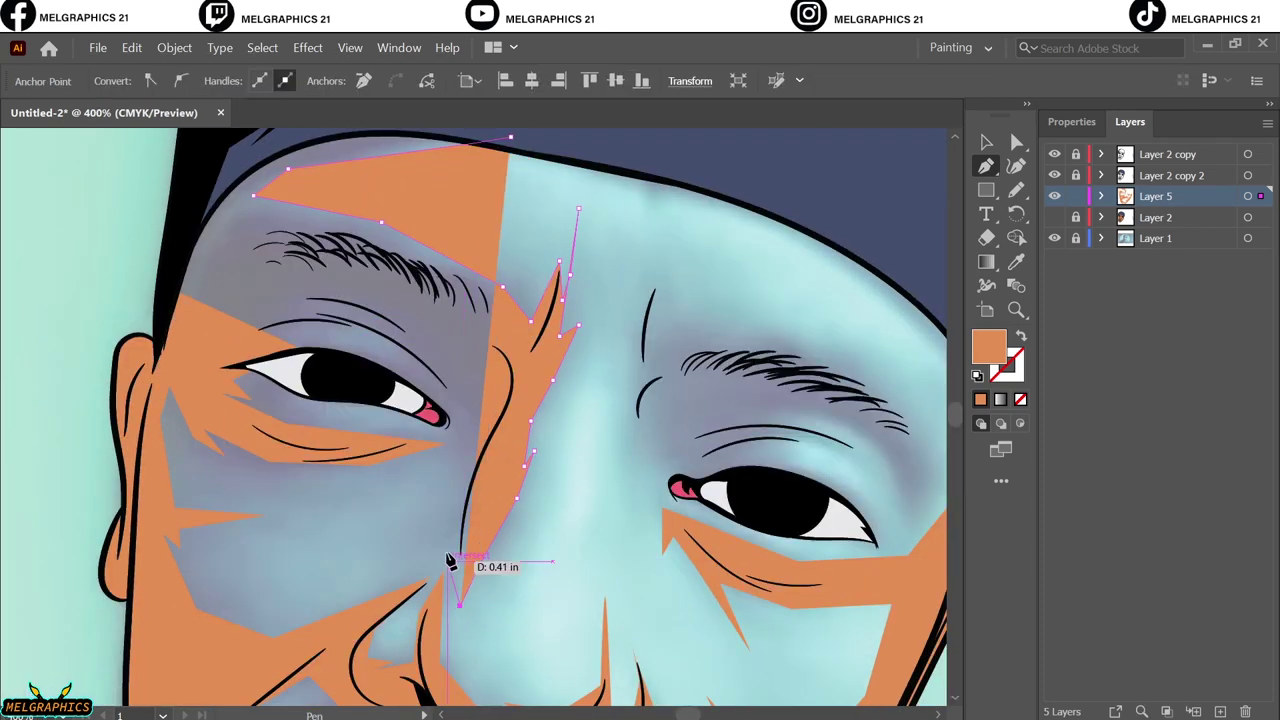
{"action": "left_click", "coordinate": [460, 600]}
{"action": "left_click", "coordinate": [344, 558]}
Finish the forehead shape with points beside the eye and temple, then close it
{"action": "left_click", "coordinate": [443, 478]}
{"action": "key", "text": "shift+x"}
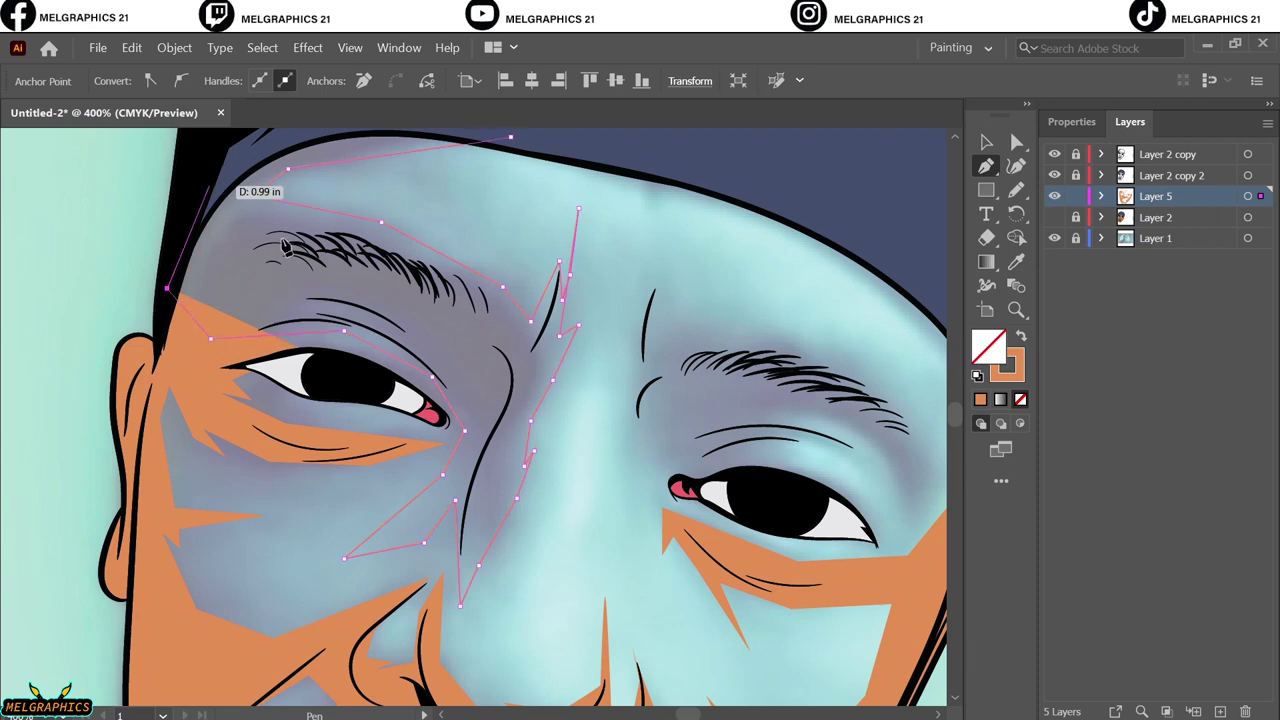
{"action": "scroll", "coordinate": [285, 248], "scroll_direction": "up", "scroll_amount": 3}
{"action": "left_click", "coordinate": [326, 270]}
{"action": "key", "text": "shift+x"}
{"action": "left_click", "coordinate": [280, 596]}
{"action": "left_click", "coordinate": [463, 660]}
{"action": "scroll", "coordinate": [470, 668], "scroll_direction": "down", "scroll_amount": 1}
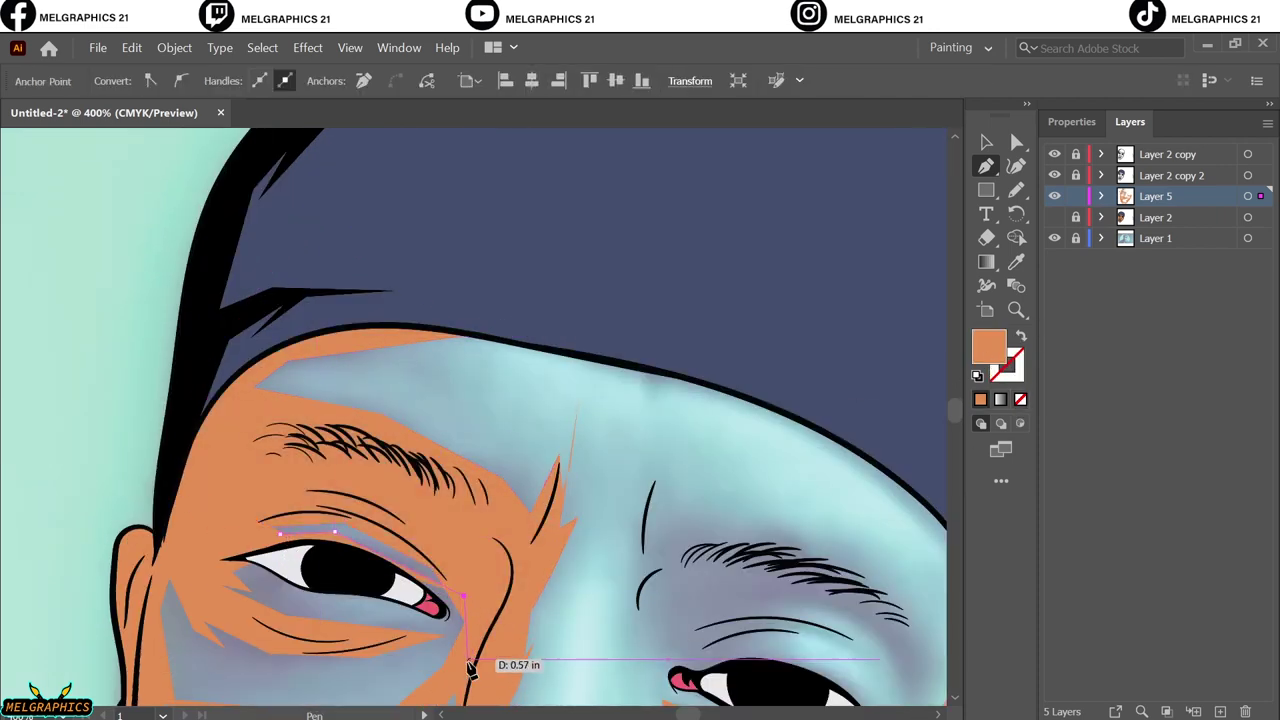
{"action": "scroll", "coordinate": [250, 574], "scroll_direction": "down", "scroll_amount": 2}
{"action": "scroll", "coordinate": [558, 427], "scroll_direction": "up", "scroll_amount": 2}
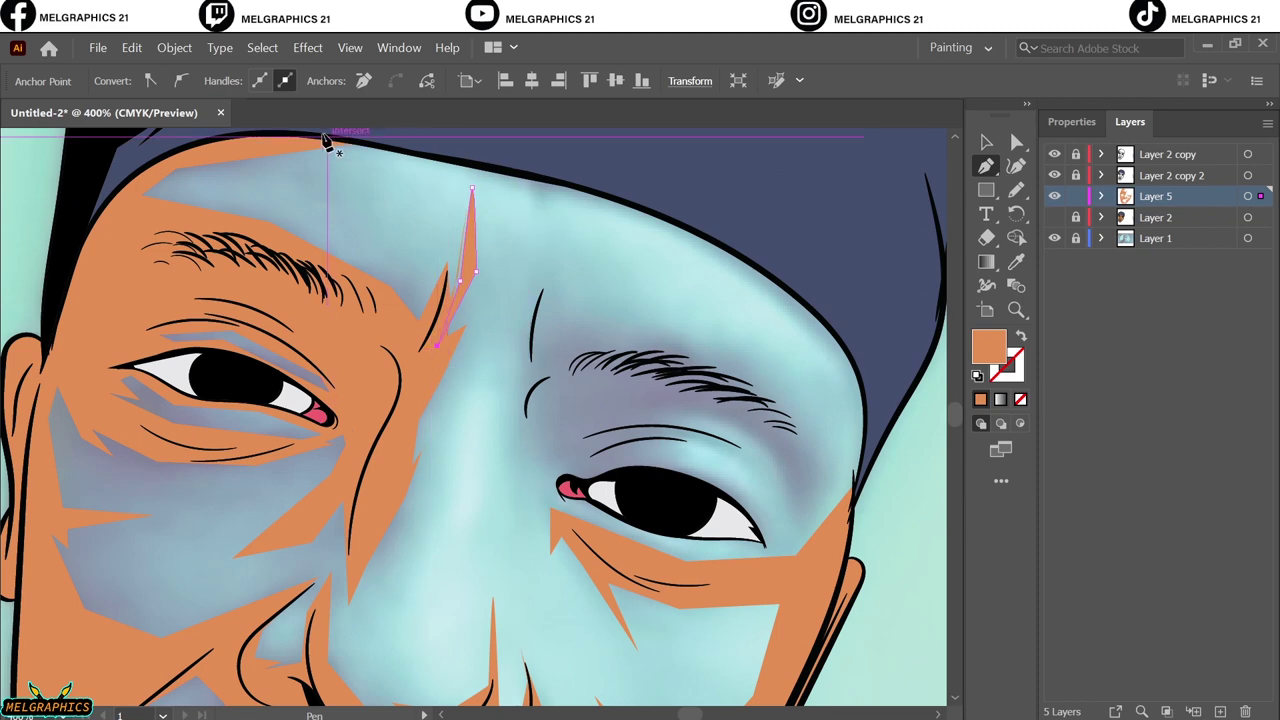
{"action": "scroll", "coordinate": [326, 140], "scroll_direction": "up", "scroll_amount": 1}
Draw a closed orange shadow strip along the forehead hairline
{"action": "left_click", "coordinate": [413, 172]}
{"action": "left_click", "coordinate": [537, 237]}
{"action": "left_click", "coordinate": [548, 207]}
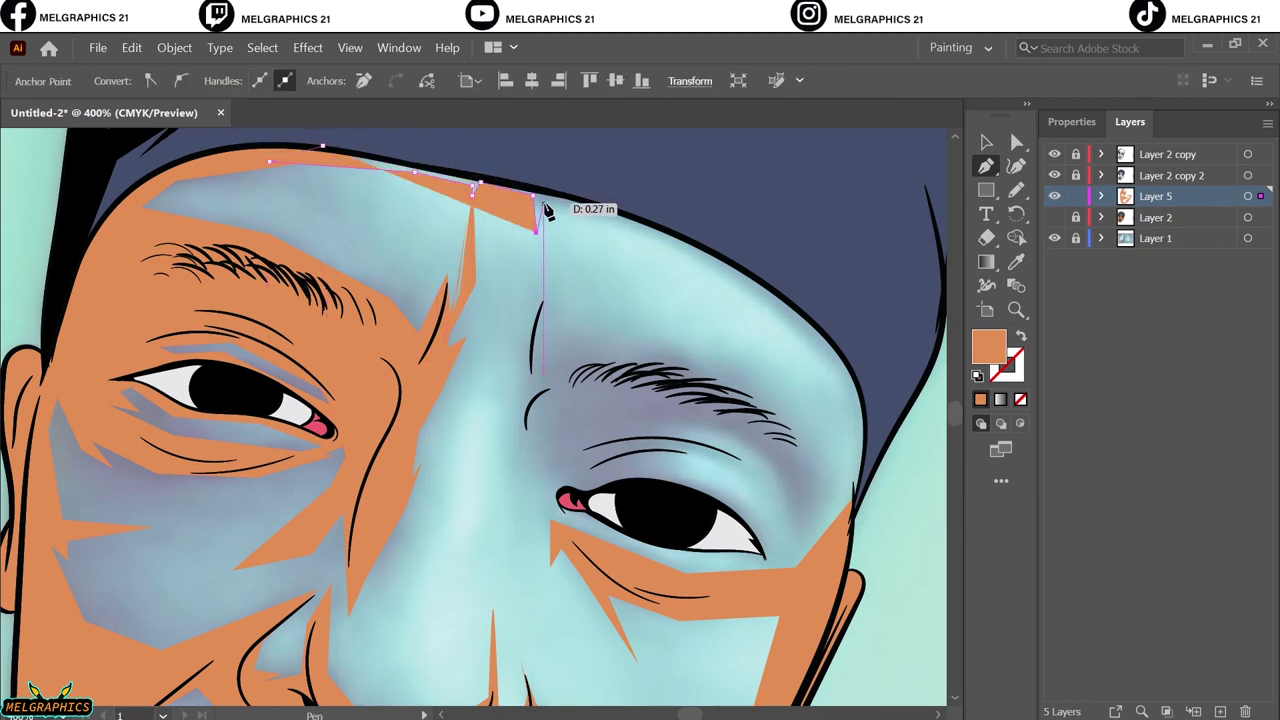
{"action": "left_click", "coordinate": [678, 210]}
{"action": "left_click", "coordinate": [891, 261]}
{"action": "left_click", "coordinate": [891, 407]}
{"action": "scroll", "coordinate": [600, 400], "scroll_direction": "up", "scroll_amount": 3}
{"action": "left_click", "coordinate": [323, 230]}
{"action": "scroll", "coordinate": [508, 457], "scroll_direction": "down", "scroll_amount": 2}
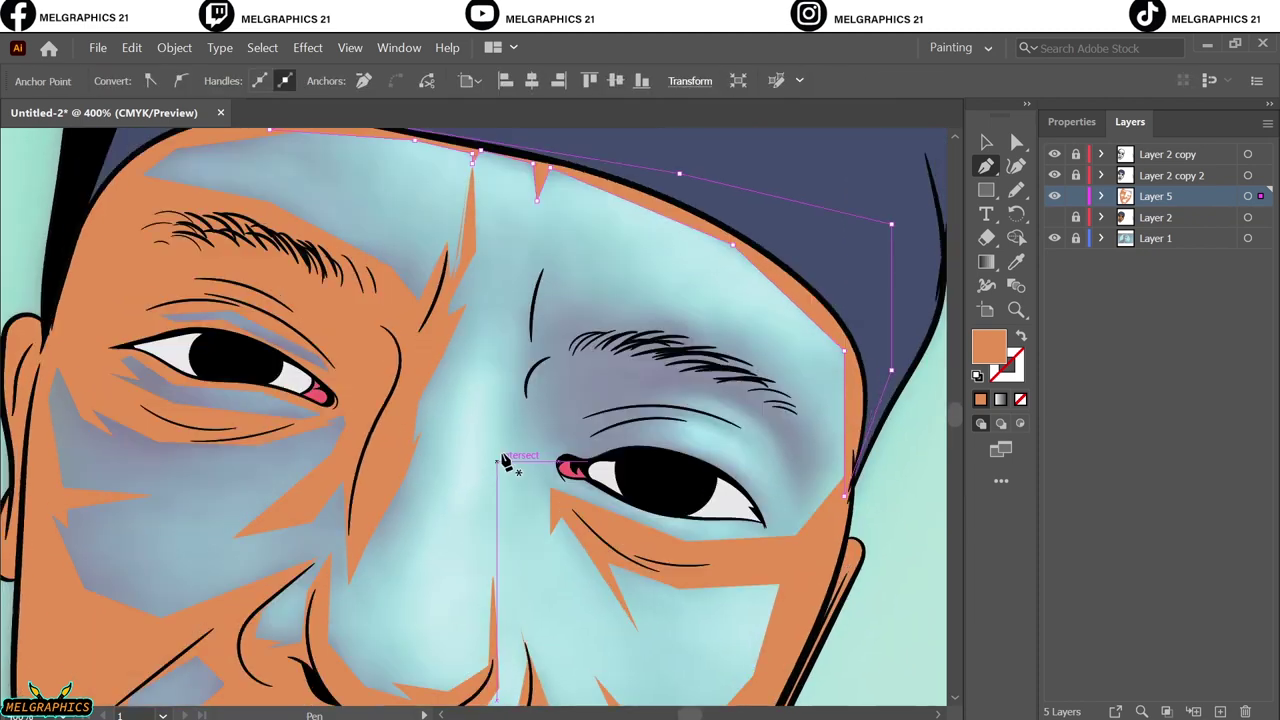
Draw a closed orange shape from the nose bridge around the right eye, then deselect it
{"action": "left_click", "coordinate": [543, 259]}
{"action": "left_click", "coordinate": [518, 340]}
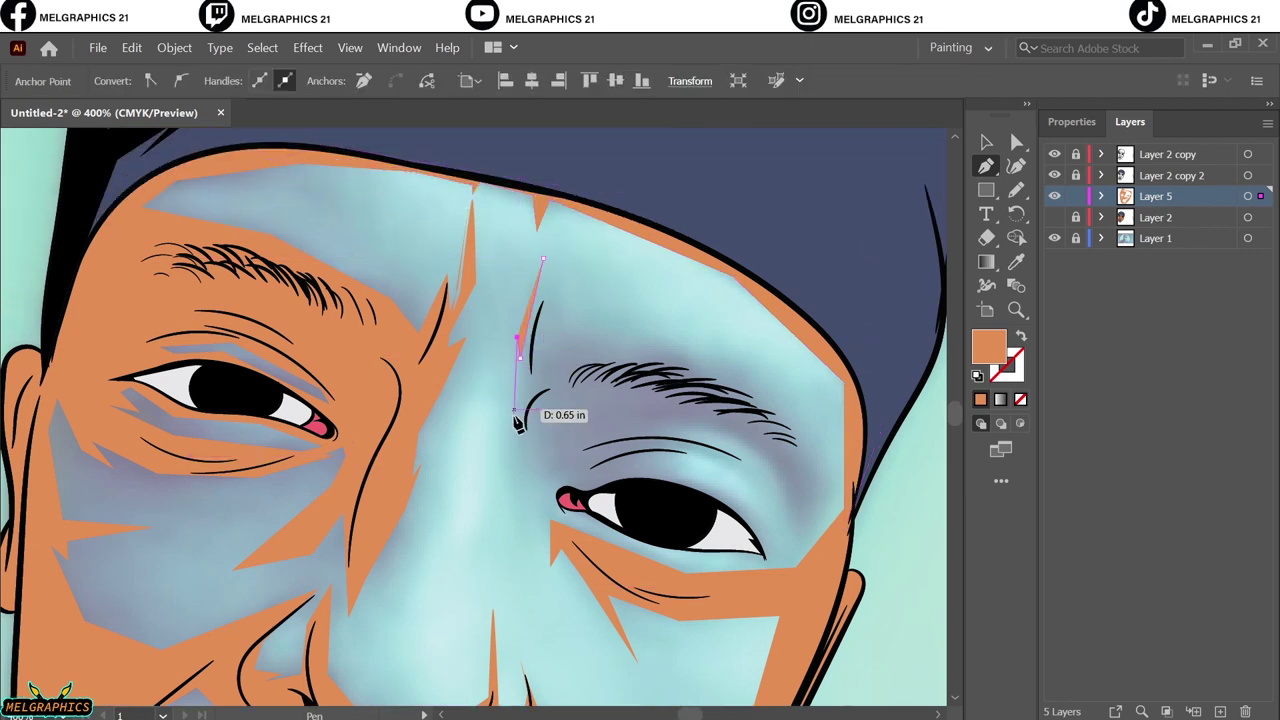
{"action": "left_click", "coordinate": [569, 531]}
{"action": "left_click", "coordinate": [690, 586]}
{"action": "left_click", "coordinate": [780, 574]}
{"action": "left_click", "coordinate": [760, 519]}
{"action": "left_click", "coordinate": [1020, 336]}
{"action": "left_click", "coordinate": [695, 478]}
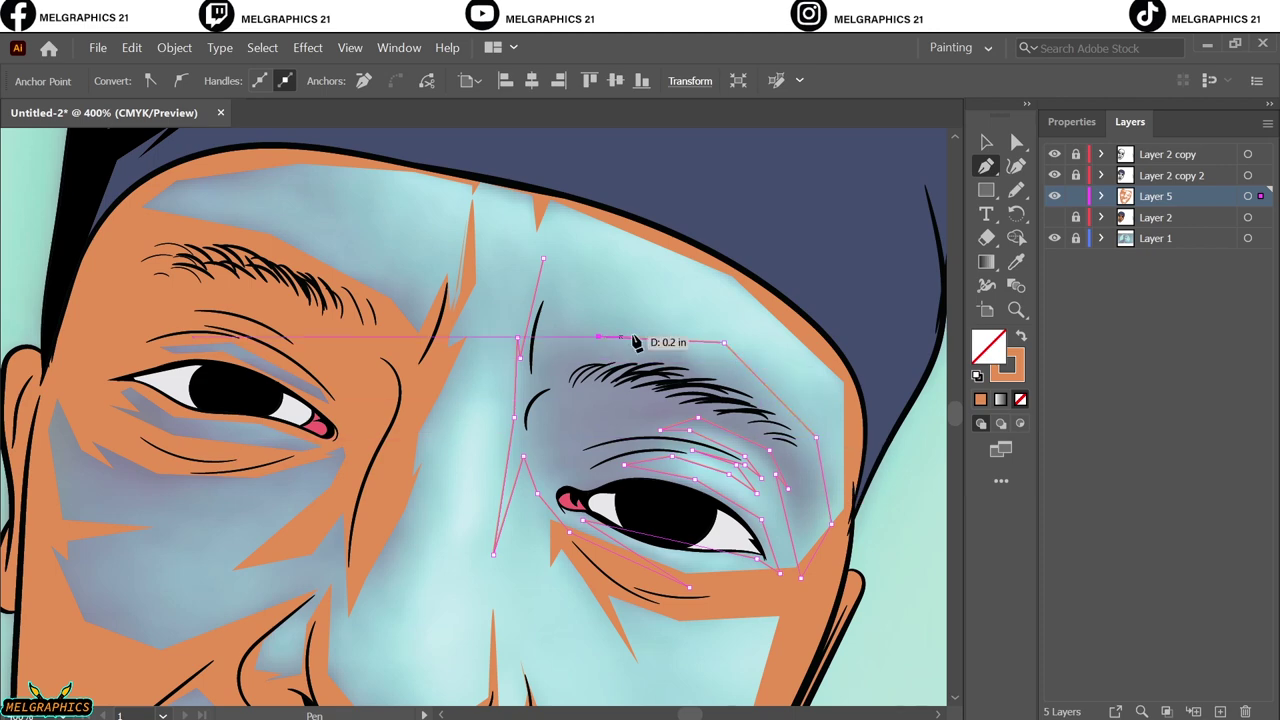
{"action": "left_click", "coordinate": [543, 260]}
{"action": "key", "text": "v"}
{"action": "left_click", "coordinate": [820, 183]}
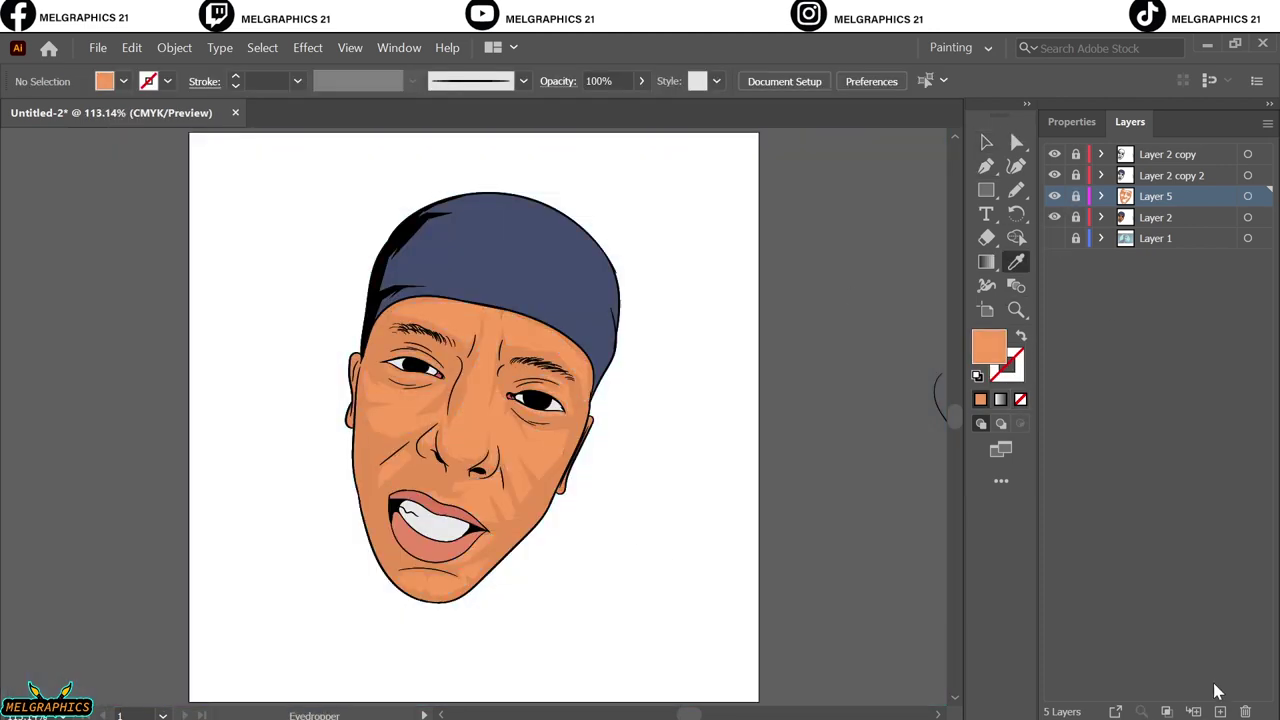
Add a new layer, pick a new drawing colour and show the reference photo layer again
{"action": "left_click", "coordinate": [1220, 711]}
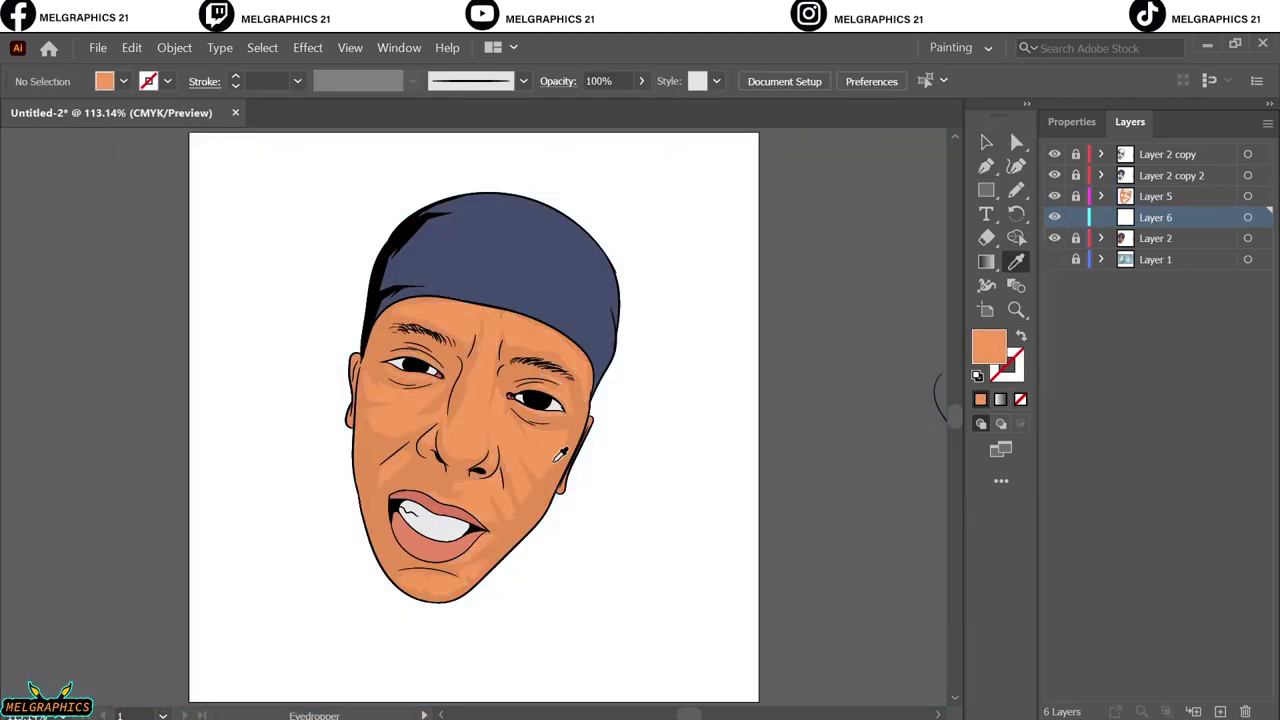
{"action": "double_click", "coordinate": [988, 346]}
{"action": "key", "text": "Return"}
{"action": "left_click_drag", "start_coordinate": [688, 436], "coordinate": [658, 473]}
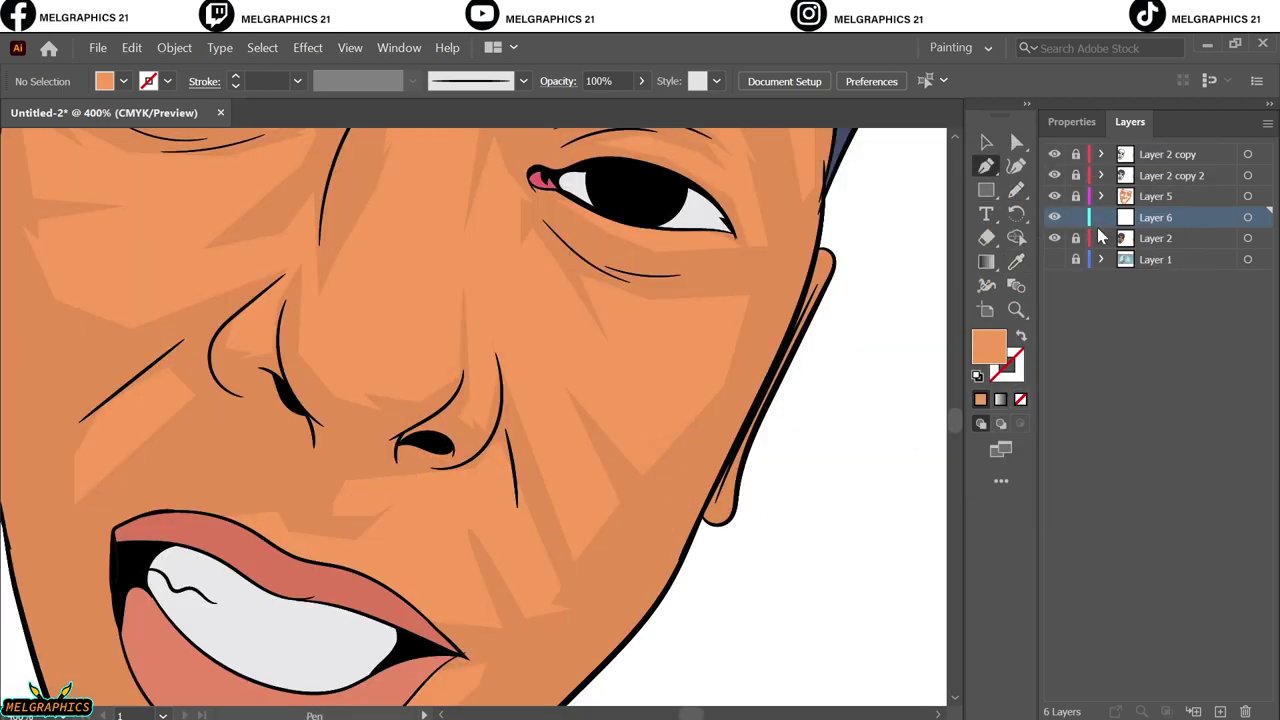
{"action": "left_click", "coordinate": [1054, 259]}
{"action": "scroll", "coordinate": [531, 517], "scroll_direction": "up", "scroll_amount": 3}
{"action": "scroll", "coordinate": [531, 517], "scroll_direction": "up", "scroll_amount": 1}
Start an orange skin-tone shape running from the nose bridge down to the nostril
{"action": "left_click", "coordinate": [470, 190]}
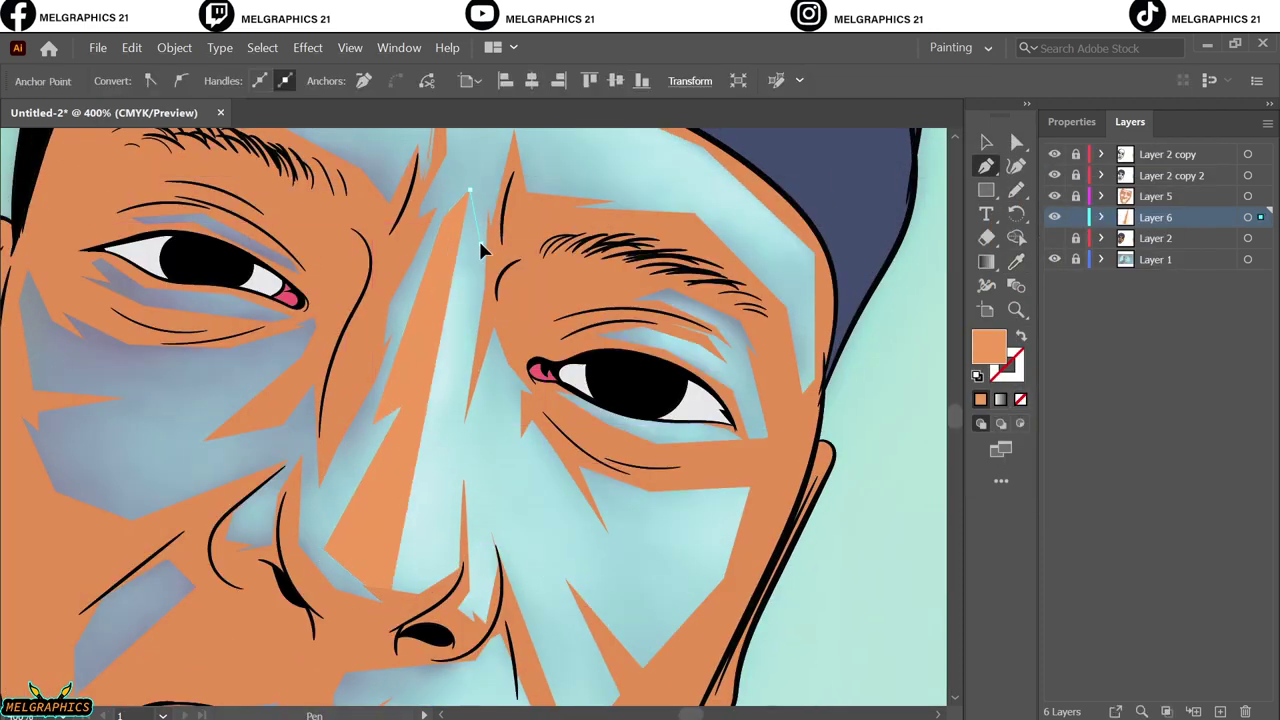
{"action": "left_click", "coordinate": [481, 243]}
{"action": "left_click", "coordinate": [450, 437]}
{"action": "left_click", "coordinate": [389, 601]}
{"action": "left_click", "coordinate": [465, 594]}
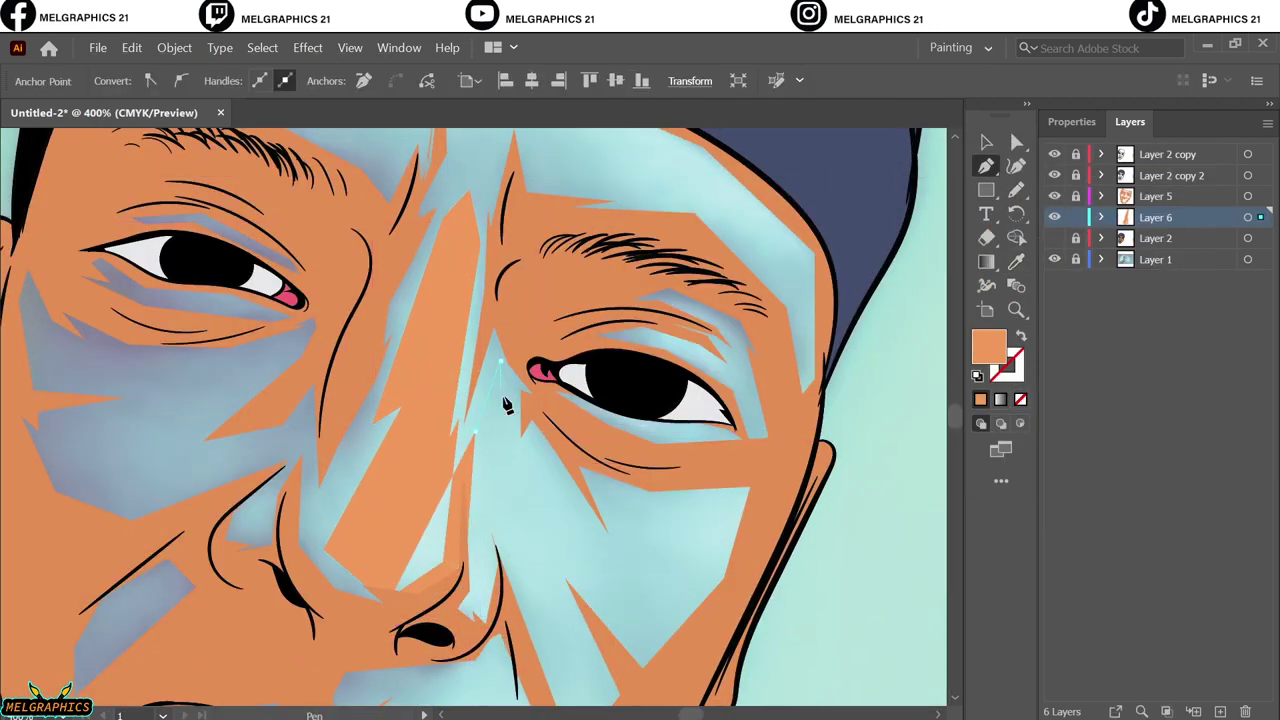
Continue the shape around the cheek below the eye and close it over the brow
{"action": "left_click", "coordinate": [545, 478]}
{"action": "left_click", "coordinate": [598, 533]}
{"action": "left_click", "coordinate": [740, 497]}
{"action": "left_click", "coordinate": [780, 466]}
{"action": "left_click", "coordinate": [570, 440]}
{"action": "left_click", "coordinate": [518, 338]}
{"action": "scroll", "coordinate": [512, 300], "scroll_direction": "up", "scroll_amount": 3}
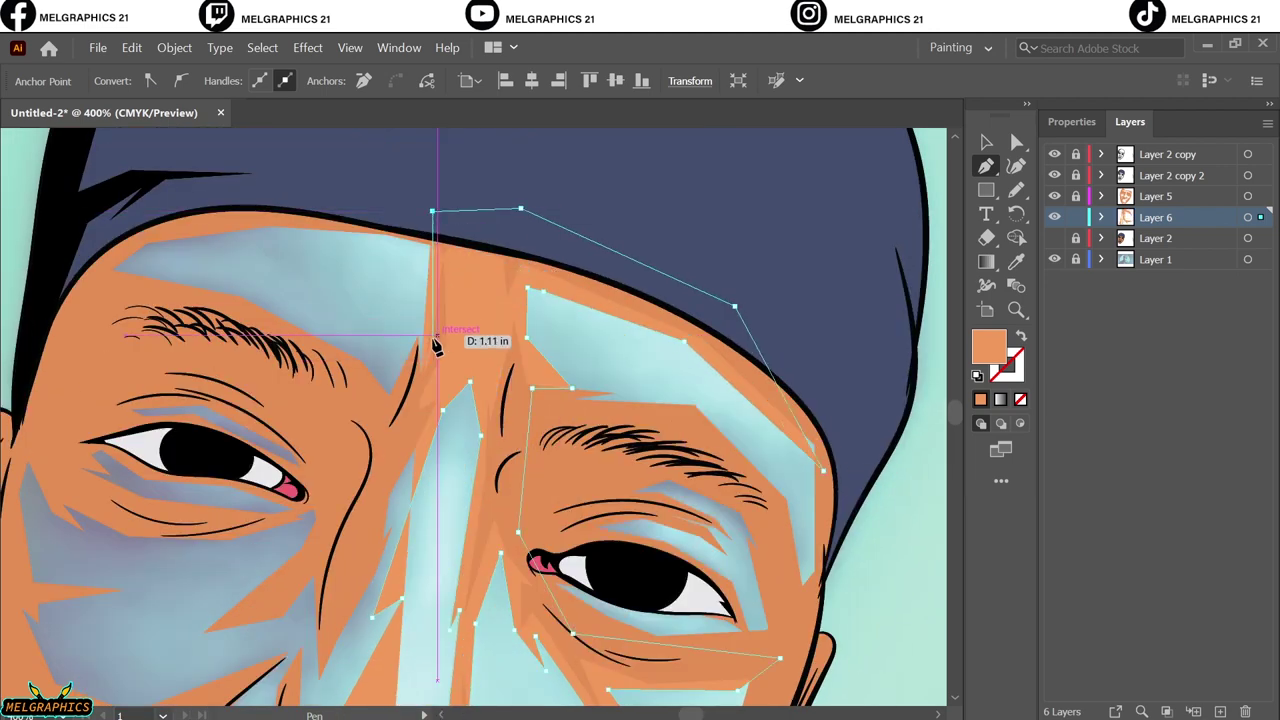
{"action": "left_click", "coordinate": [459, 263]}
Draw an orange shape from the hairline down along the nose and cheek side
{"action": "left_click", "coordinate": [488, 263]}
{"action": "left_click", "coordinate": [480, 436]}
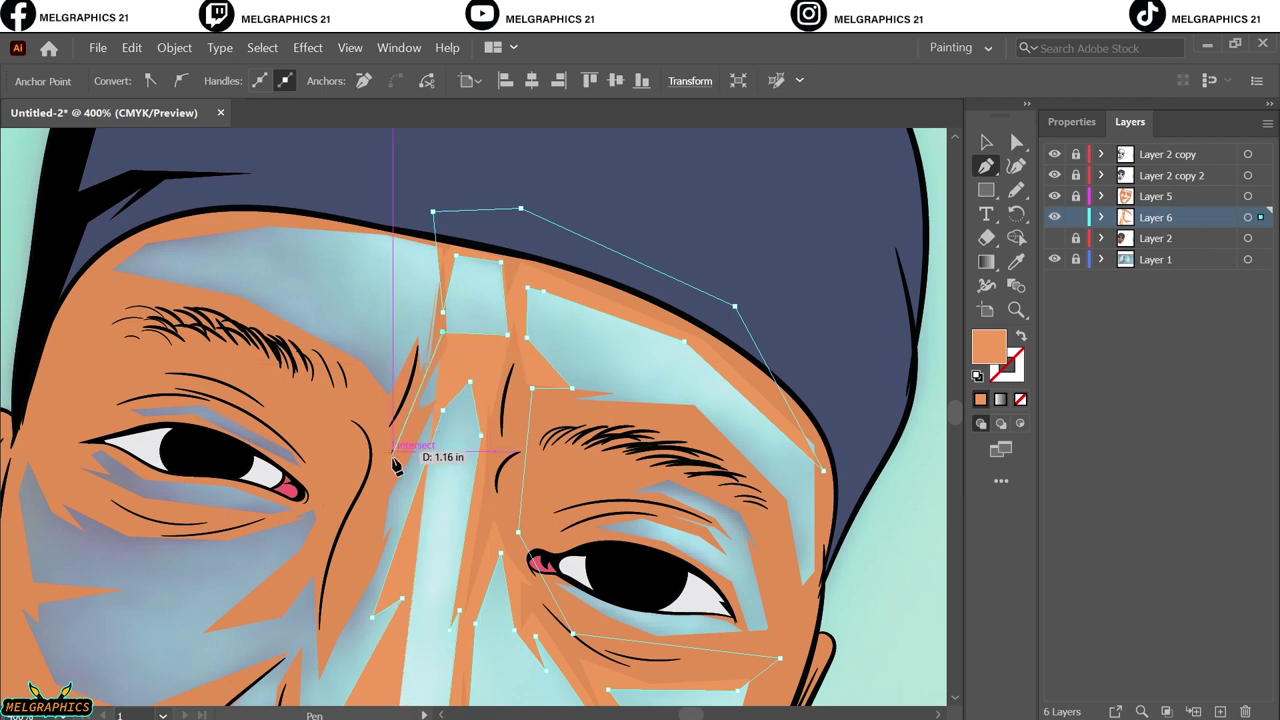
{"action": "left_click", "coordinate": [377, 489]}
{"action": "scroll", "coordinate": [326, 343], "scroll_direction": "down", "scroll_amount": 3}
{"action": "left_click", "coordinate": [323, 345]}
{"action": "left_click", "coordinate": [226, 498]}
{"action": "left_click", "coordinate": [298, 476]}
{"action": "left_click", "coordinate": [290, 560]}
{"action": "left_click", "coordinate": [361, 626]}
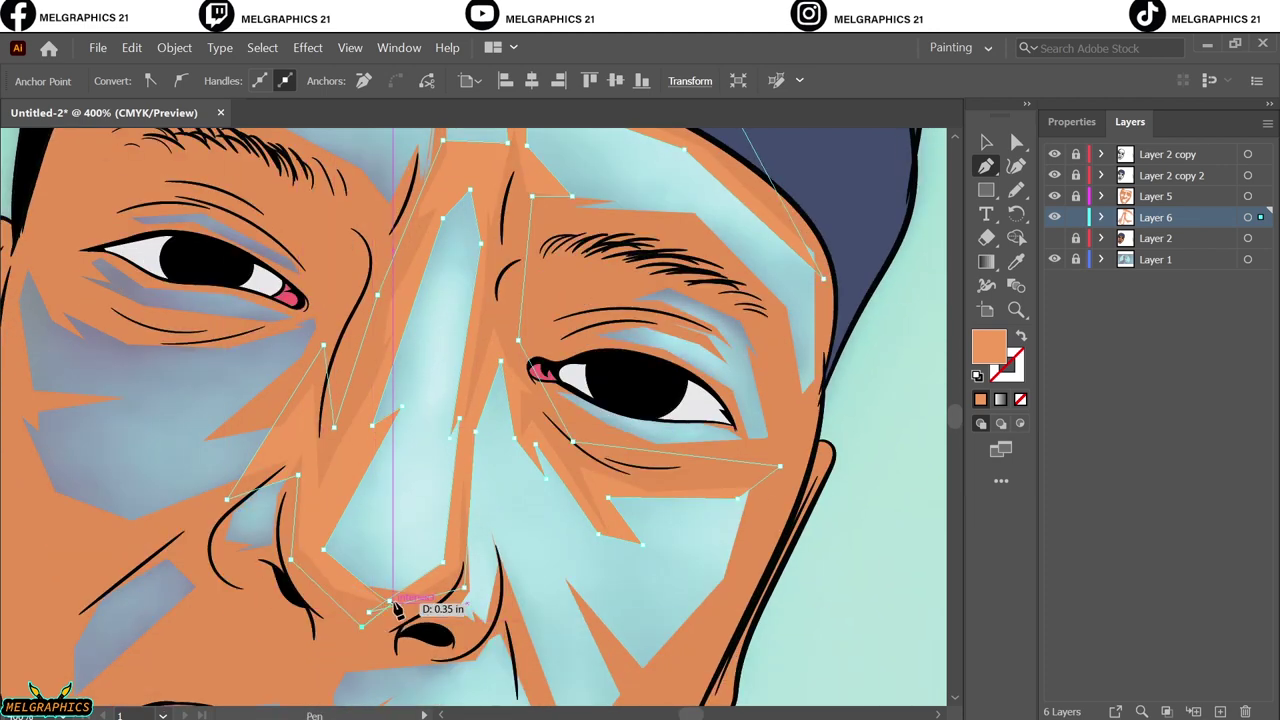
{"action": "left_click", "coordinate": [326, 578]}
Draw a small closed orange shape around the nostril
{"action": "left_click", "coordinate": [363, 553]}
{"action": "left_click", "coordinate": [335, 572]}
{"action": "left_click", "coordinate": [272, 462]}
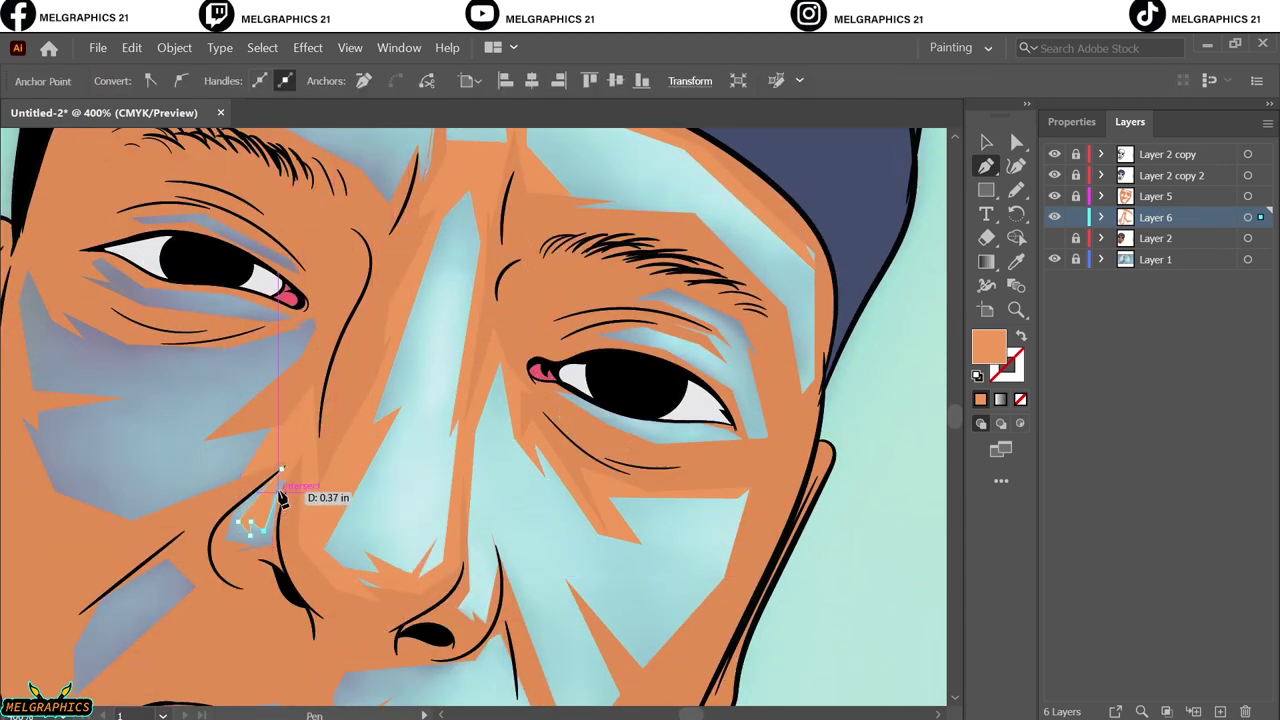
{"action": "left_click", "coordinate": [207, 508]}
{"action": "left_click", "coordinate": [227, 552]}
{"action": "left_click", "coordinate": [272, 460]}
Draw a small orange shape between the brows
{"action": "scroll", "coordinate": [521, 392], "scroll_direction": "up", "scroll_amount": 5}
{"action": "left_click", "coordinate": [443, 481]}
{"action": "left_click", "coordinate": [463, 520]}
{"action": "left_click", "coordinate": [418, 549]}
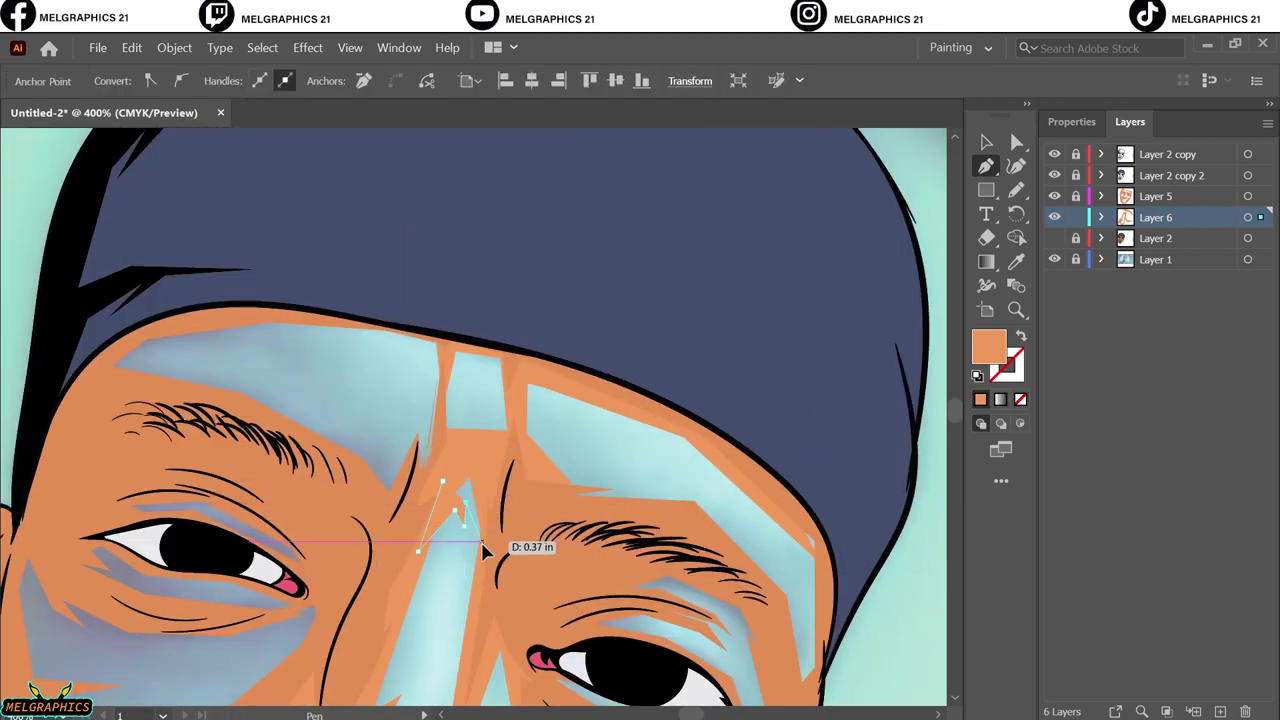
Draw an orange forehead shape extending over the left brow, then deselect it
{"action": "left_click", "coordinate": [406, 484]}
{"action": "left_click", "coordinate": [430, 363]}
{"action": "left_click", "coordinate": [243, 366]}
{"action": "left_click", "coordinate": [355, 432]}
{"action": "left_click", "coordinate": [386, 463]}
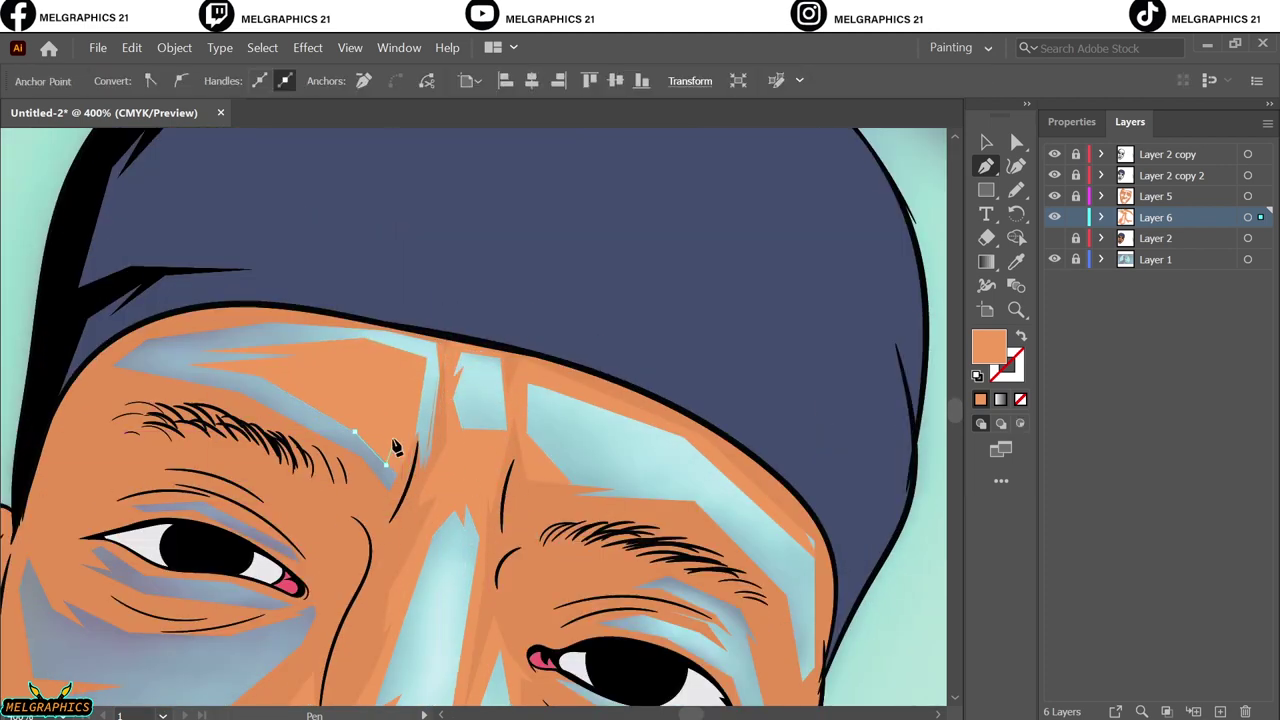
{"action": "left_click", "coordinate": [140, 413]}
{"action": "left_click", "coordinate": [58, 370]}
{"action": "left_click", "coordinate": [301, 257]}
{"action": "left_click", "coordinate": [453, 292]}
{"action": "key", "text": "ctrl+shift+a"}
Draw an orange shape around the right brow with the Pen tool
{"action": "left_click_drag", "start_coordinate": [760, 526], "coordinate": [600, 466]}
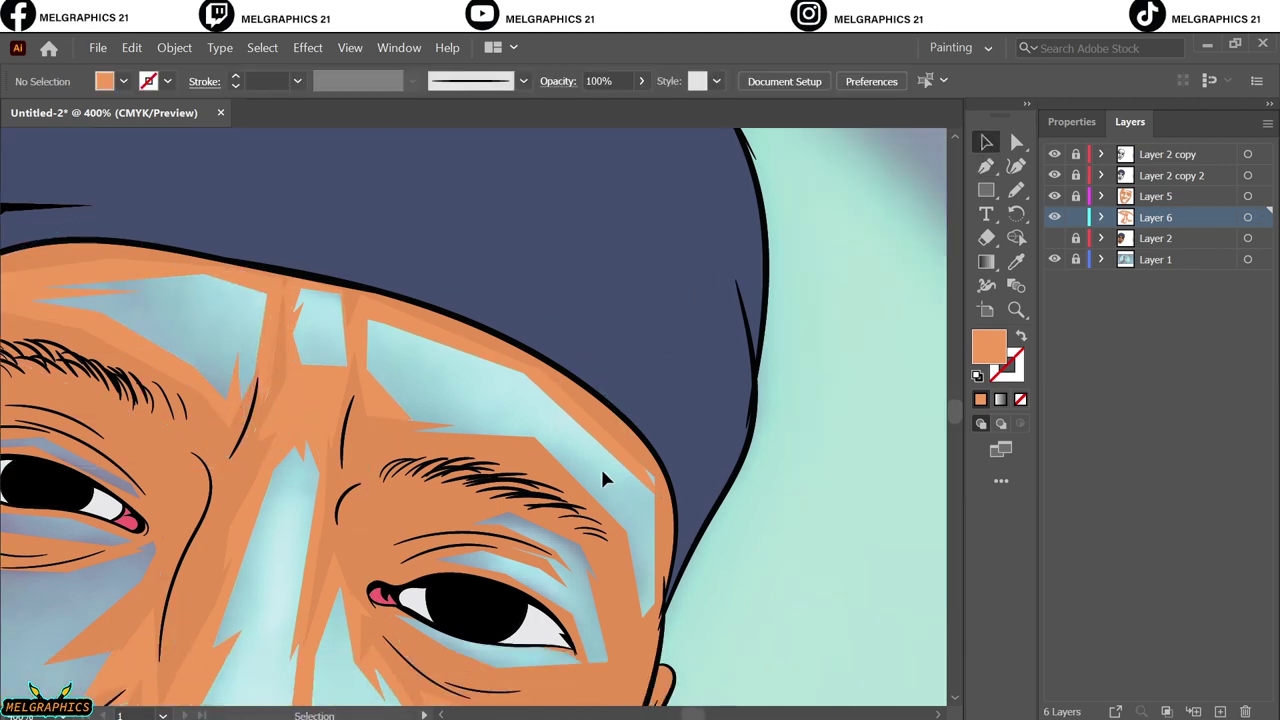
{"action": "key", "text": "p"}
{"action": "left_click", "coordinate": [396, 458]}
{"action": "left_click", "coordinate": [565, 505]}
{"action": "left_click", "coordinate": [638, 526]}
{"action": "left_click", "coordinate": [660, 623]}
{"action": "left_click", "coordinate": [637, 663]}
{"action": "left_click", "coordinate": [667, 449]}
{"action": "left_click", "coordinate": [565, 433]}
Begin an orange shape on the right cheek
{"action": "scroll", "coordinate": [430, 445], "scroll_direction": "down", "scroll_amount": 3}
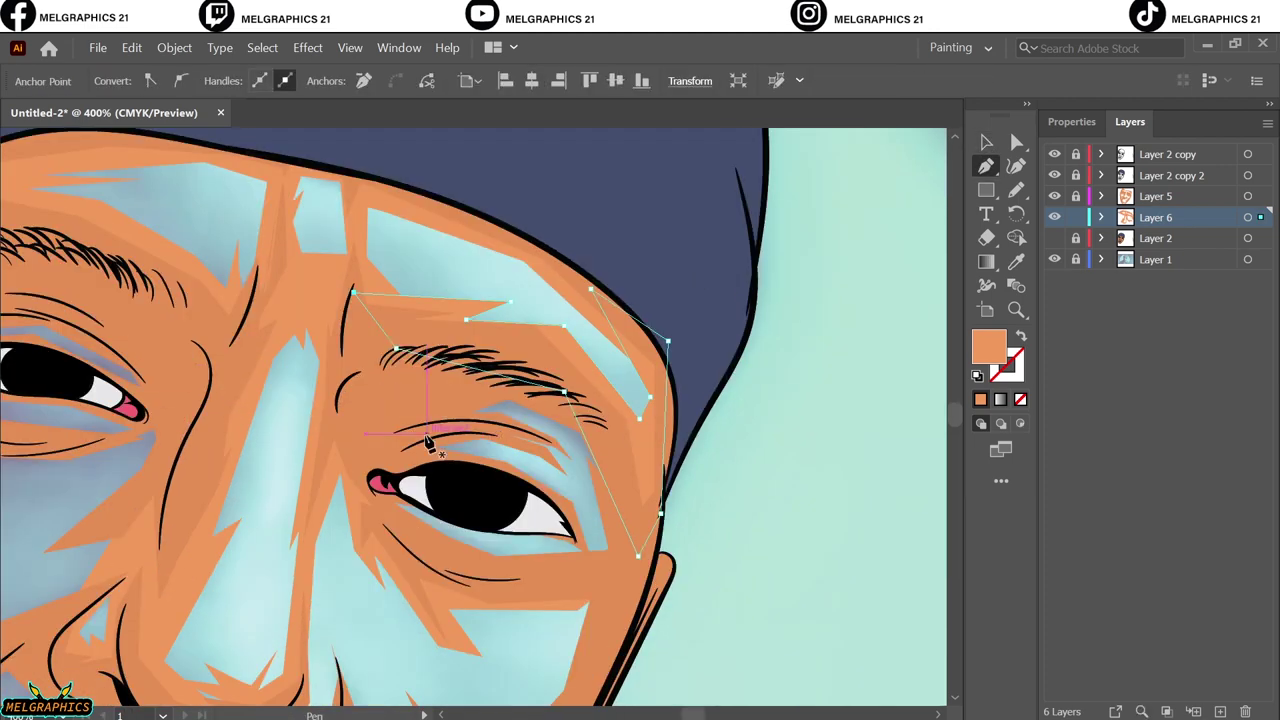
{"action": "scroll", "coordinate": [617, 533], "scroll_direction": "down", "scroll_amount": 3}
{"action": "scroll", "coordinate": [477, 486], "scroll_direction": "down", "scroll_amount": 2}
{"action": "left_click", "coordinate": [503, 387]}
{"action": "left_click", "coordinate": [551, 390]}
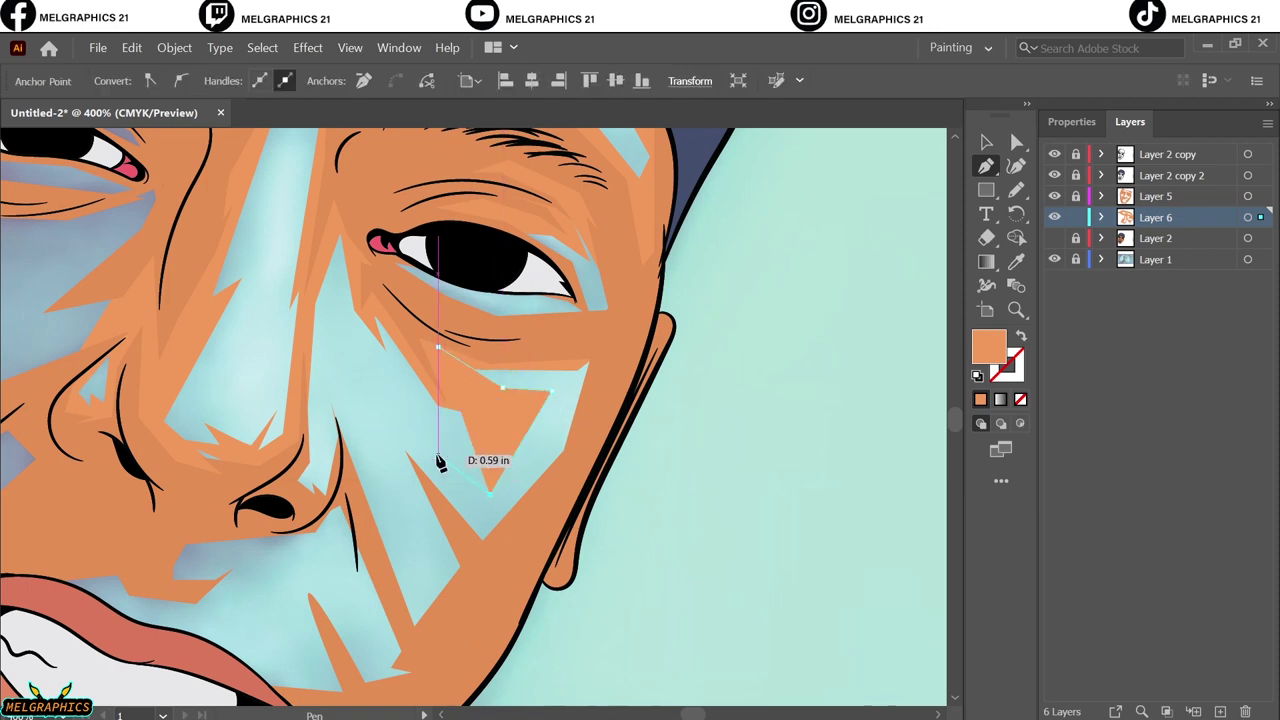
{"action": "left_click", "coordinate": [490, 494]}
{"action": "left_click", "coordinate": [431, 444]}
Extend the right cheek shape along the nose and close it
{"action": "left_click", "coordinate": [352, 218]}
{"action": "left_click", "coordinate": [329, 434]}
{"action": "left_click", "coordinate": [314, 357]}
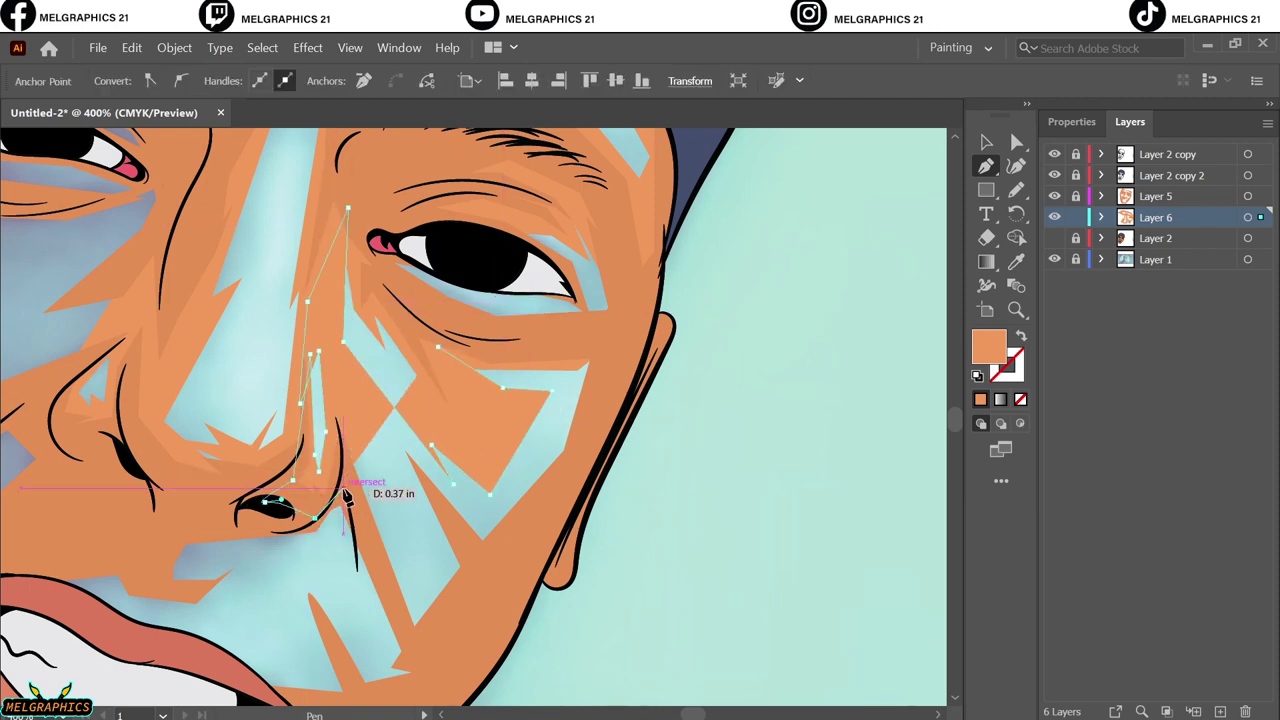
{"action": "left_click", "coordinate": [354, 491]}
{"action": "left_click", "coordinate": [561, 470]}
{"action": "left_click", "coordinate": [612, 345]}
Draw a closed orange shape between the nose and the lips
{"action": "scroll", "coordinate": [400, 500], "scroll_direction": "left", "scroll_amount": 3}
{"action": "scroll", "coordinate": [450, 560], "scroll_direction": "down", "scroll_amount": 2}
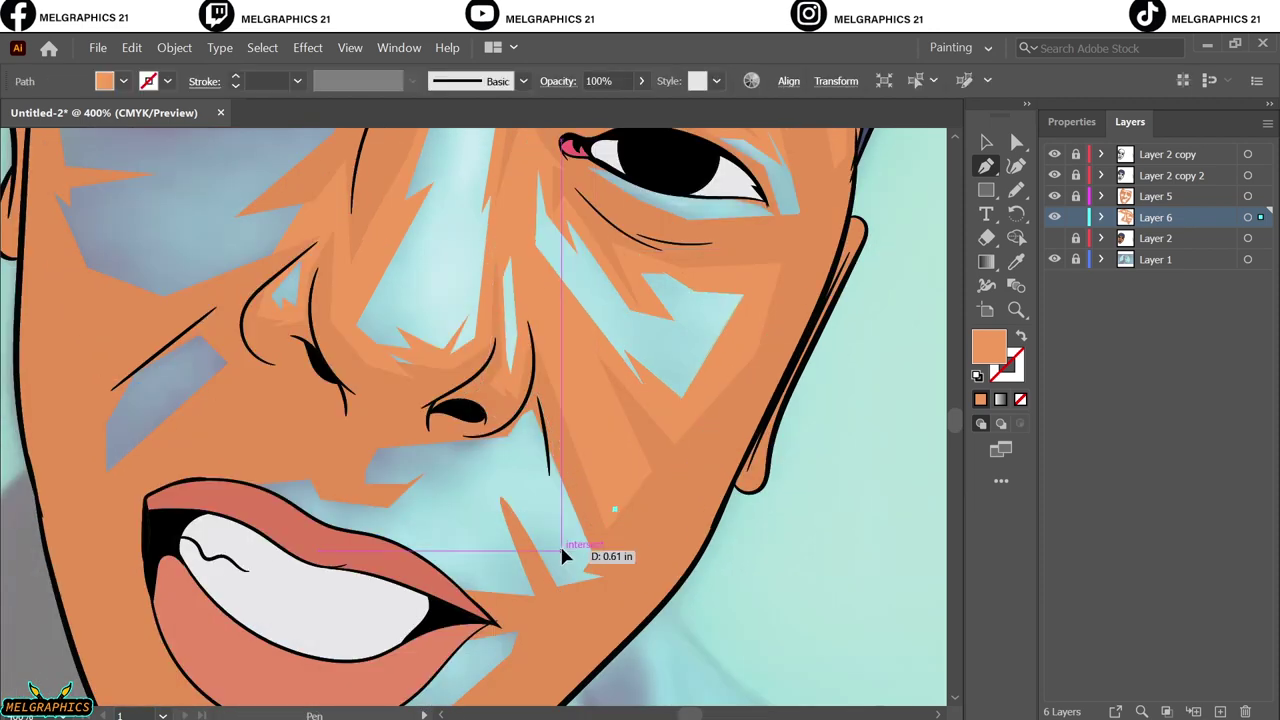
{"action": "left_click", "coordinate": [558, 542]}
{"action": "left_click", "coordinate": [607, 508]}
{"action": "left_click", "coordinate": [570, 396]}
{"action": "left_click", "coordinate": [510, 389]}
{"action": "left_click", "coordinate": [427, 421]}
{"action": "left_click", "coordinate": [333, 529]}
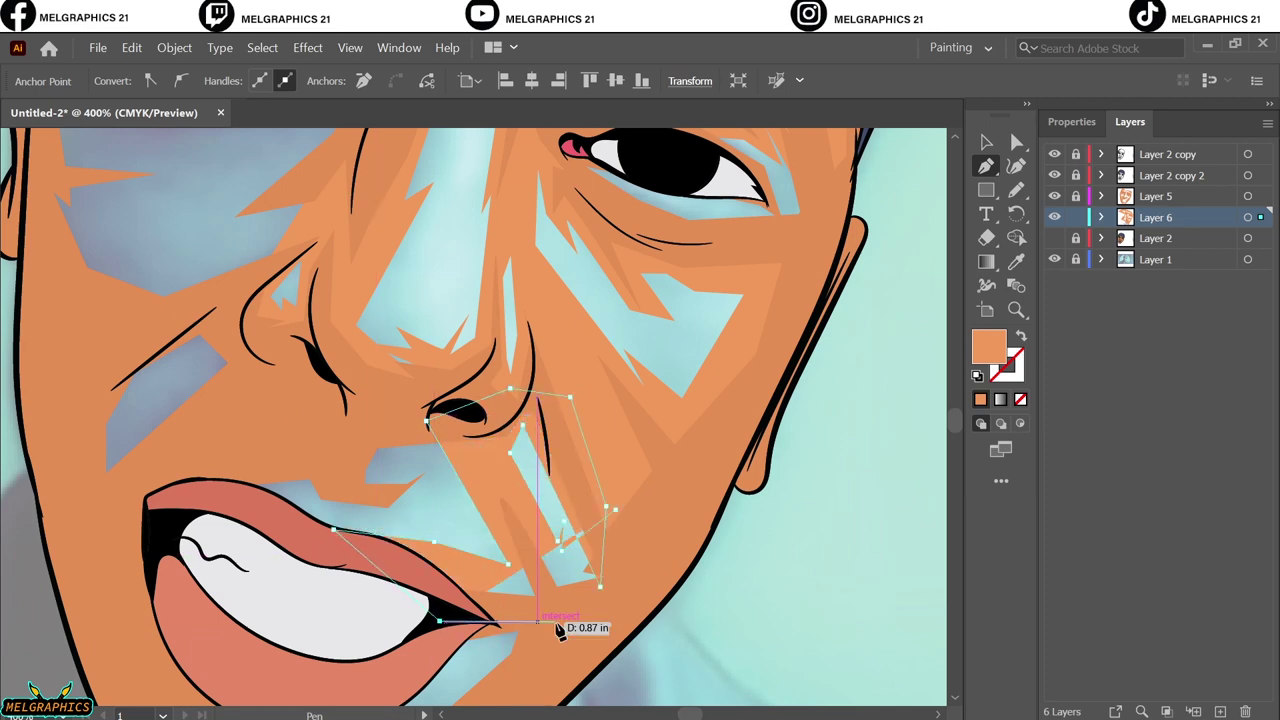
Draw a small orange shape under the lower lip
{"action": "scroll", "coordinate": [391, 451], "scroll_direction": "down", "scroll_amount": 5}
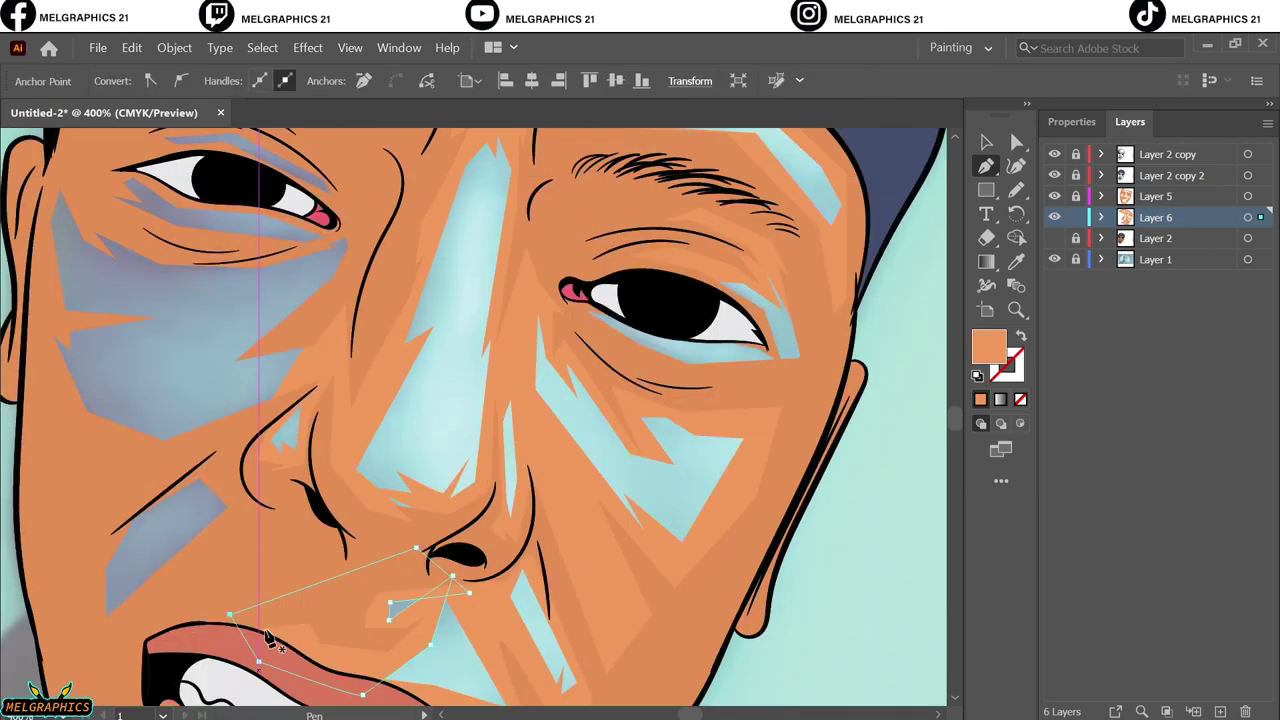
{"action": "left_click", "coordinate": [245, 452]}
{"action": "left_click", "coordinate": [203, 477]}
{"action": "left_click", "coordinate": [208, 488]}
{"action": "left_click", "coordinate": [249, 523]}
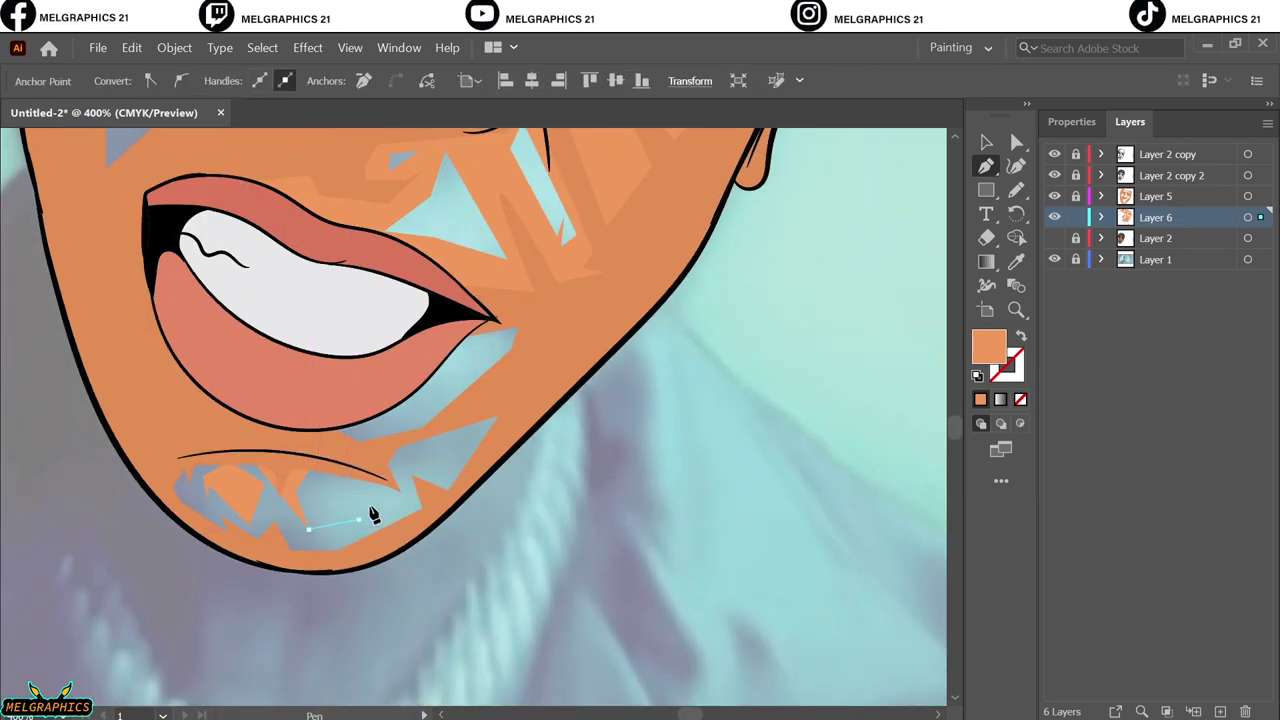
Outline an orange shape along the chin
{"action": "left_click", "coordinate": [395, 548]}
{"action": "left_click", "coordinate": [204, 528]}
{"action": "left_click", "coordinate": [160, 476]}
{"action": "left_click", "coordinate": [177, 432]}
{"action": "scroll", "coordinate": [460, 505], "scroll_direction": "up", "scroll_amount": 3}
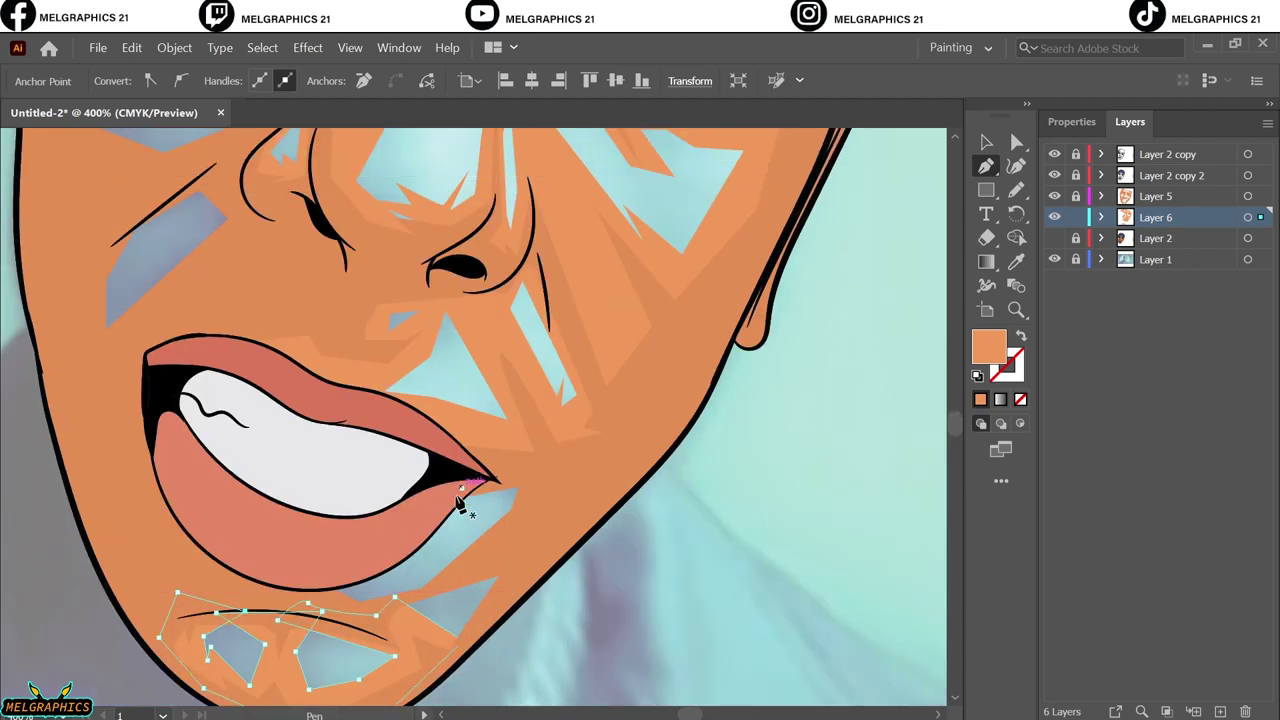
{"action": "left_click", "coordinate": [462, 490]}
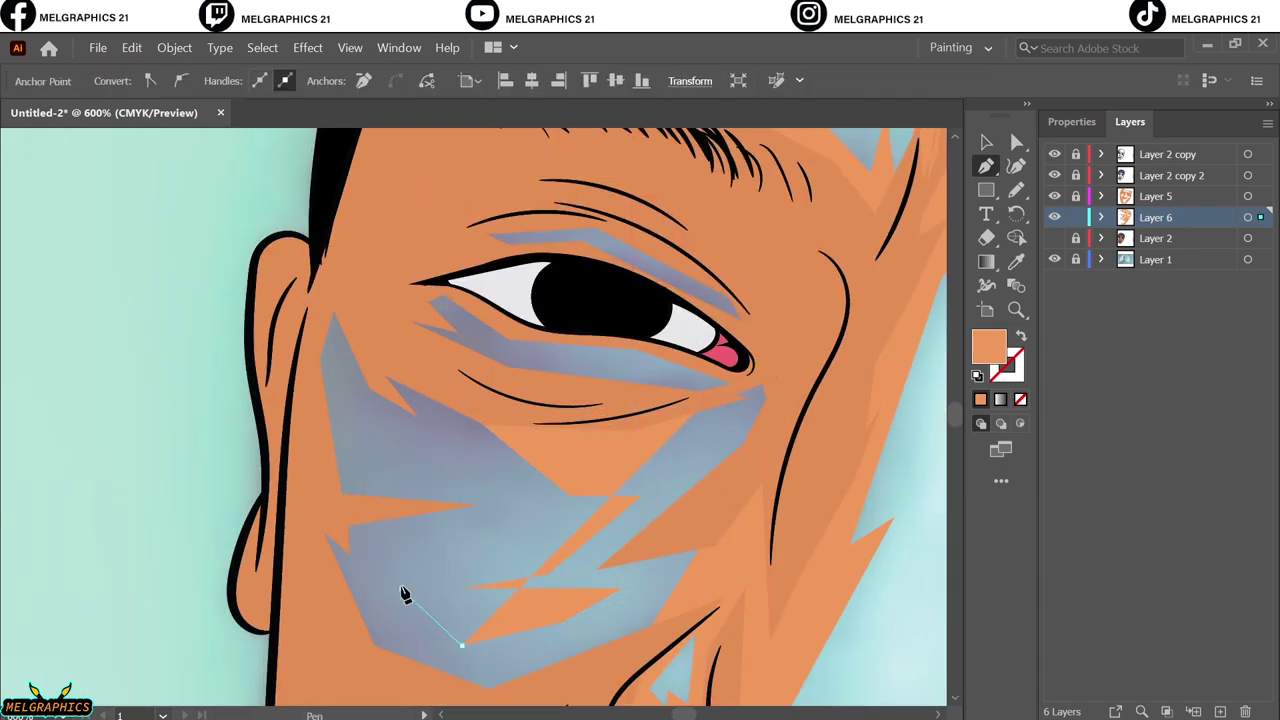
Trace a long orange shape around the left cheek shading
{"action": "left_click", "coordinate": [401, 589]}
{"action": "left_click", "coordinate": [420, 541]}
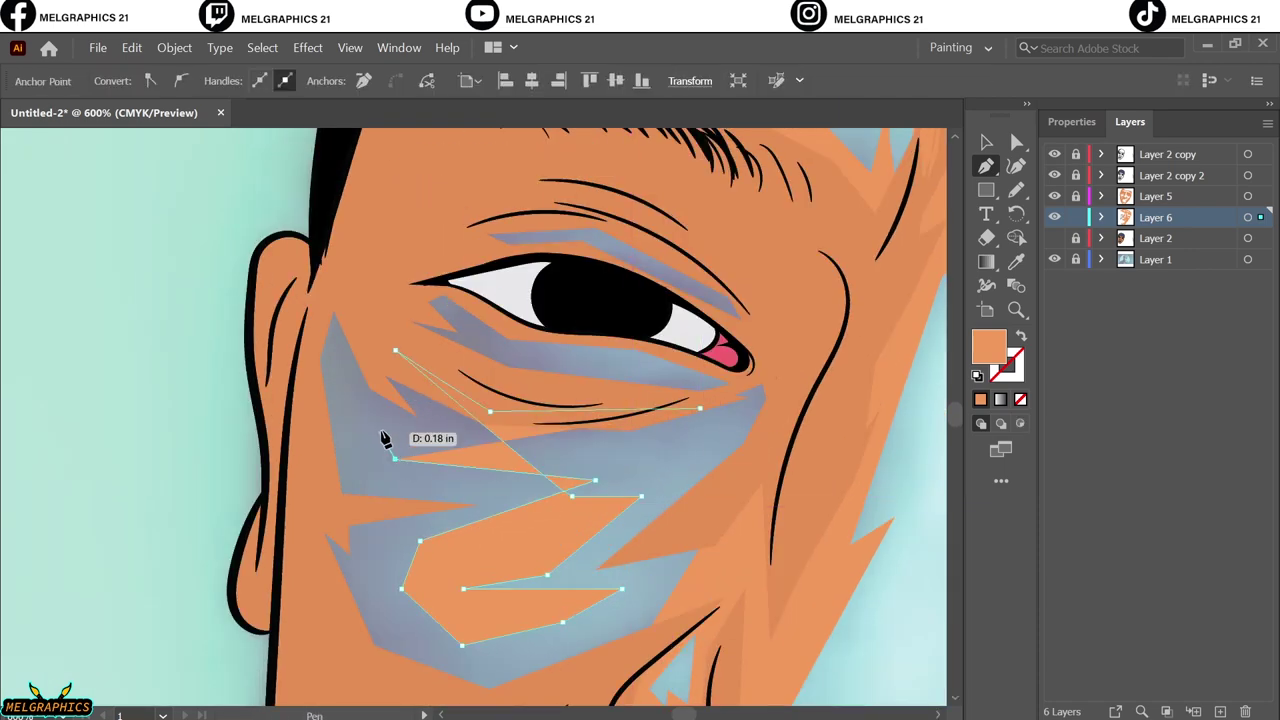
{"action": "left_click", "coordinate": [396, 459]}
{"action": "left_click", "coordinate": [288, 293]}
{"action": "left_click", "coordinate": [296, 606]}
{"action": "left_click", "coordinate": [412, 680]}
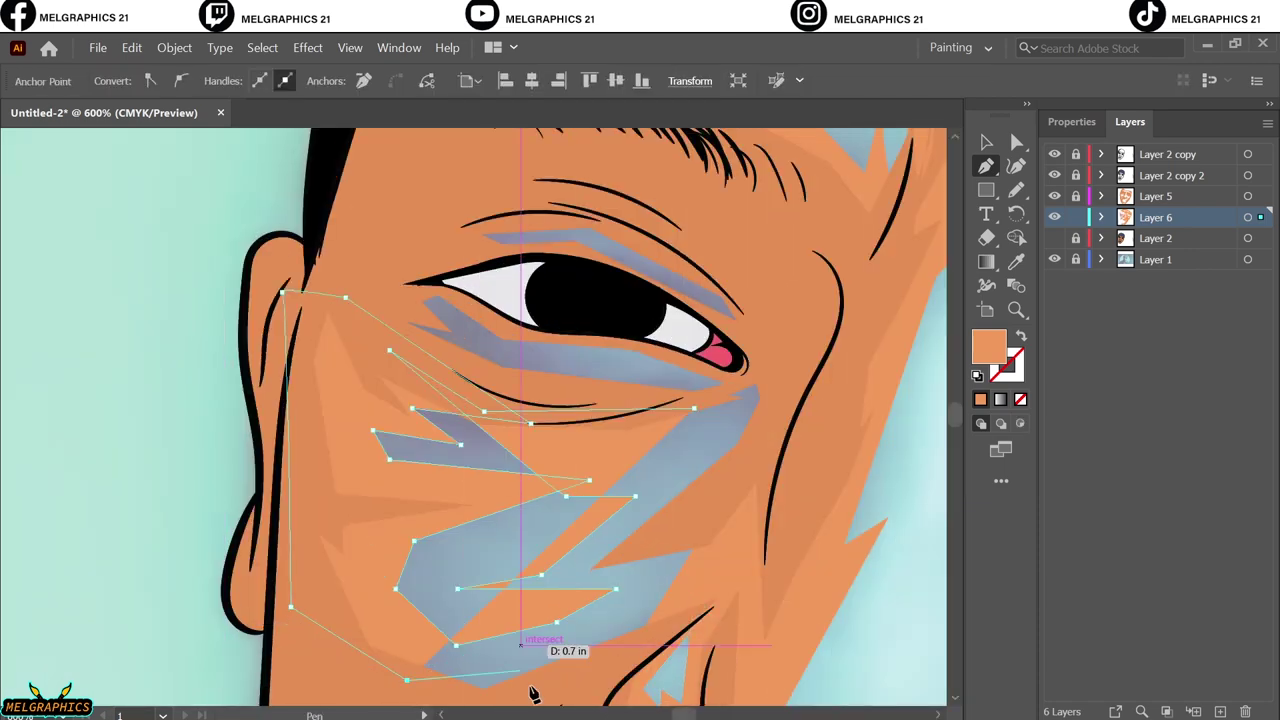
Draw an orange shape along the lower eyelid and fit the artboard in view
{"action": "left_click", "coordinate": [465, 487]}
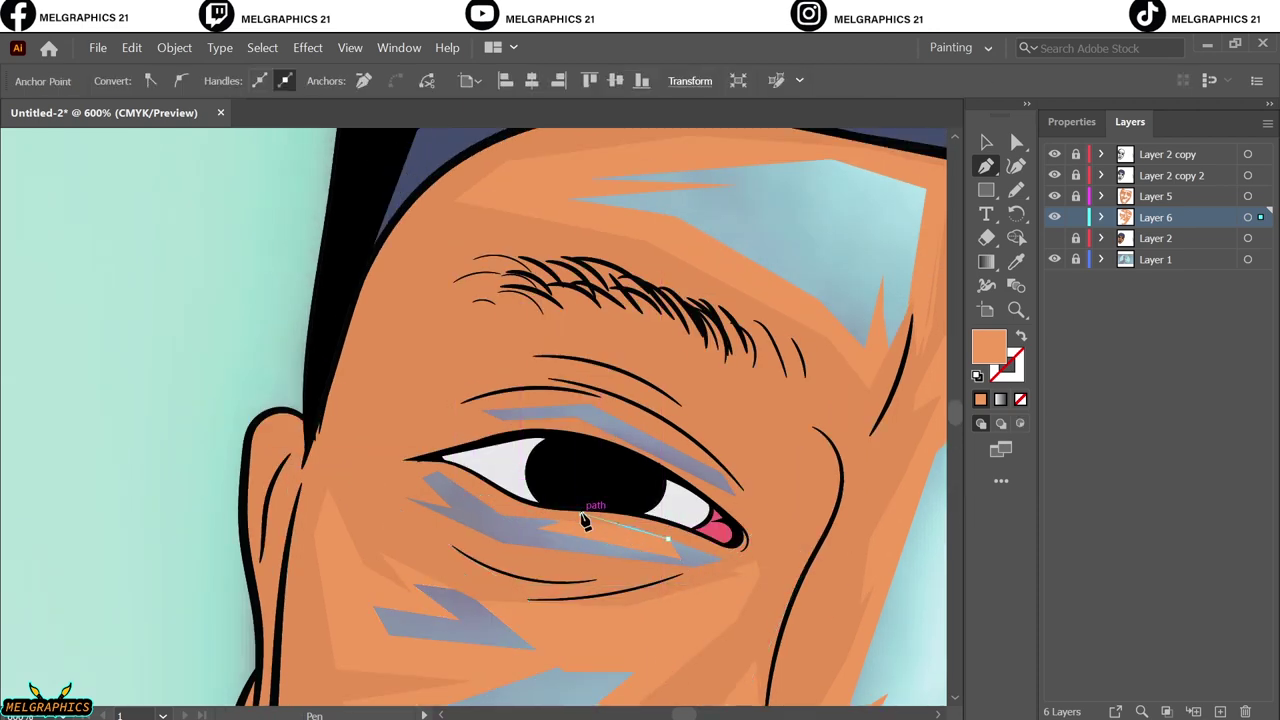
{"action": "left_click", "coordinate": [686, 543]}
{"action": "left_click", "coordinate": [475, 492]}
{"action": "left_click", "coordinate": [400, 523]}
{"action": "left_click", "coordinate": [329, 472]}
{"action": "key", "text": "ctrl+0"}
Hide the reference photo, add new Layer 7, and choose a darker orange fill
{"action": "left_click", "coordinate": [986, 142]}
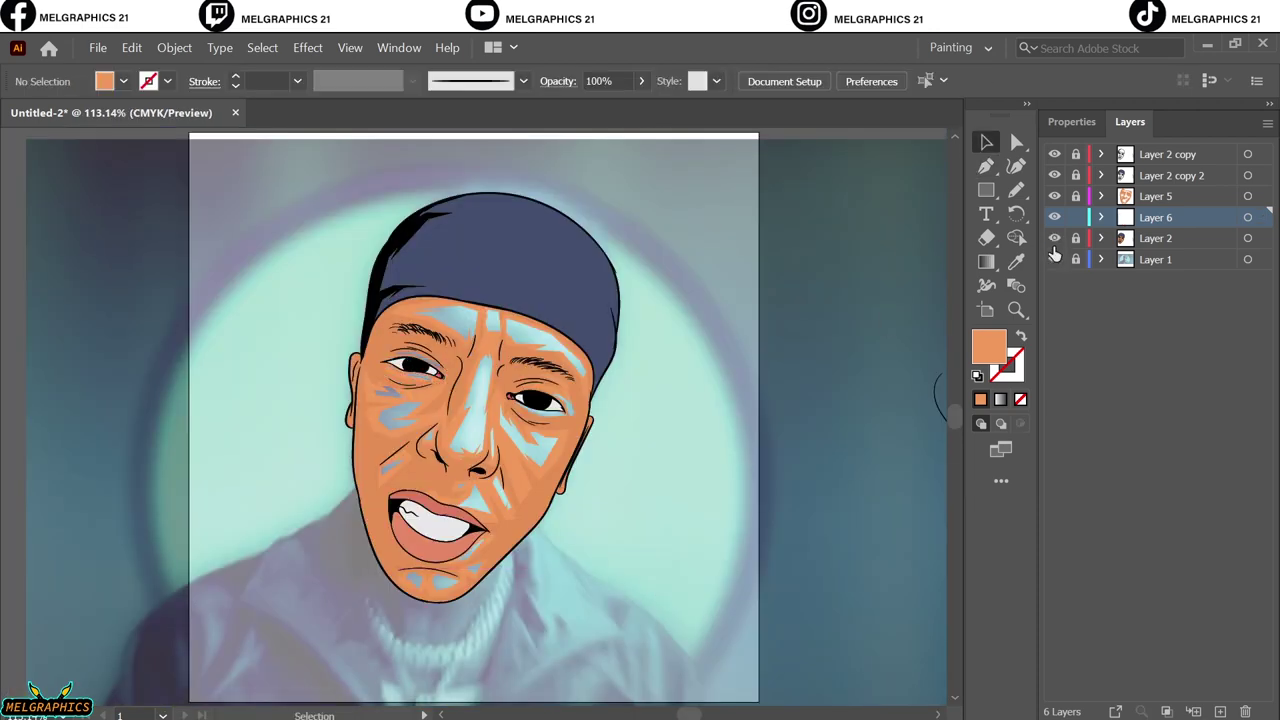
{"action": "left_click", "coordinate": [1054, 259]}
{"action": "key", "text": "ctrl+l"}
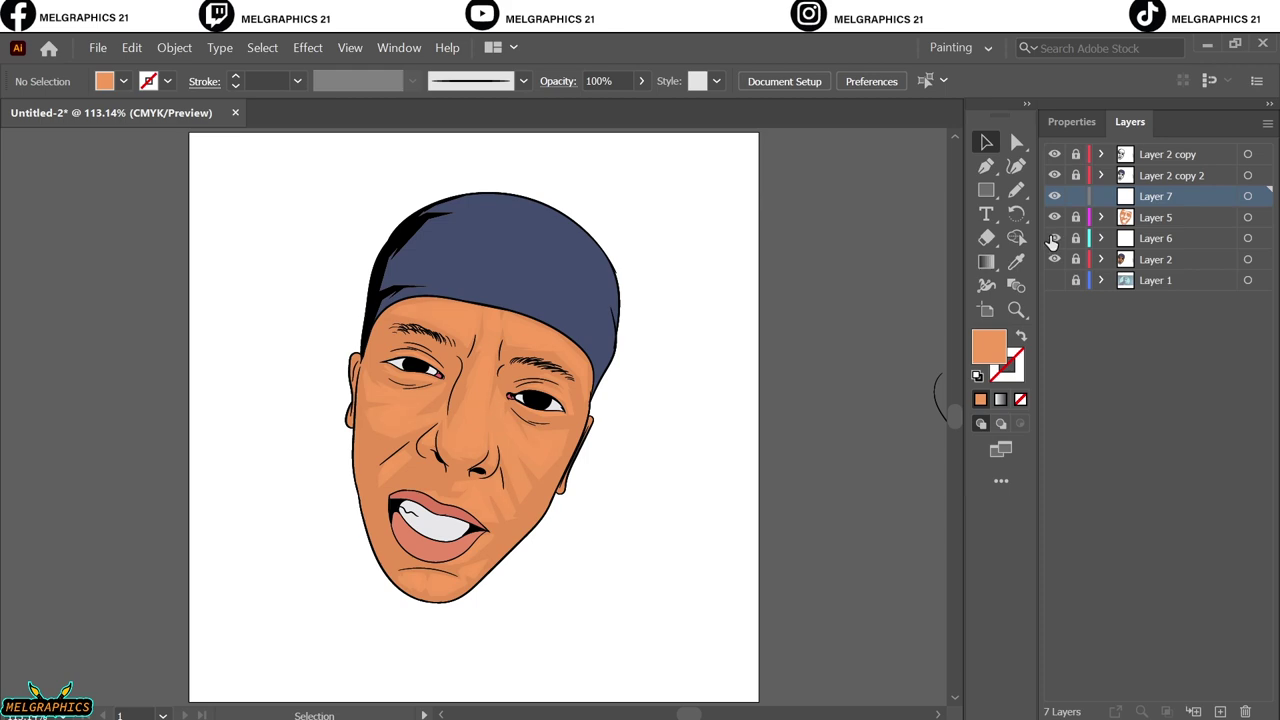
{"action": "double_click", "coordinate": [991, 355]}
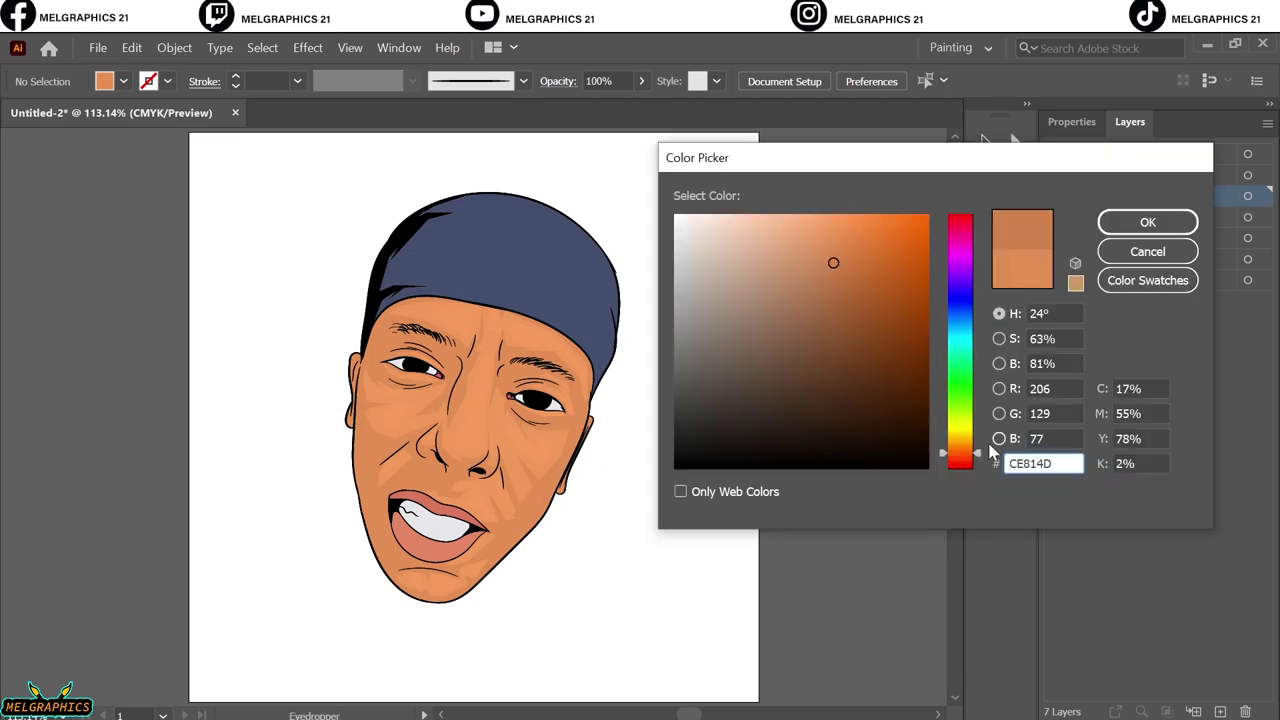
{"action": "left_click", "coordinate": [1147, 222]}
{"action": "key", "text": "n"}
{"action": "key", "text": "ctrl+plus"}
{"action": "key", "text": "ctrl+plus"}
{"action": "key", "text": "ctrl+plus"}
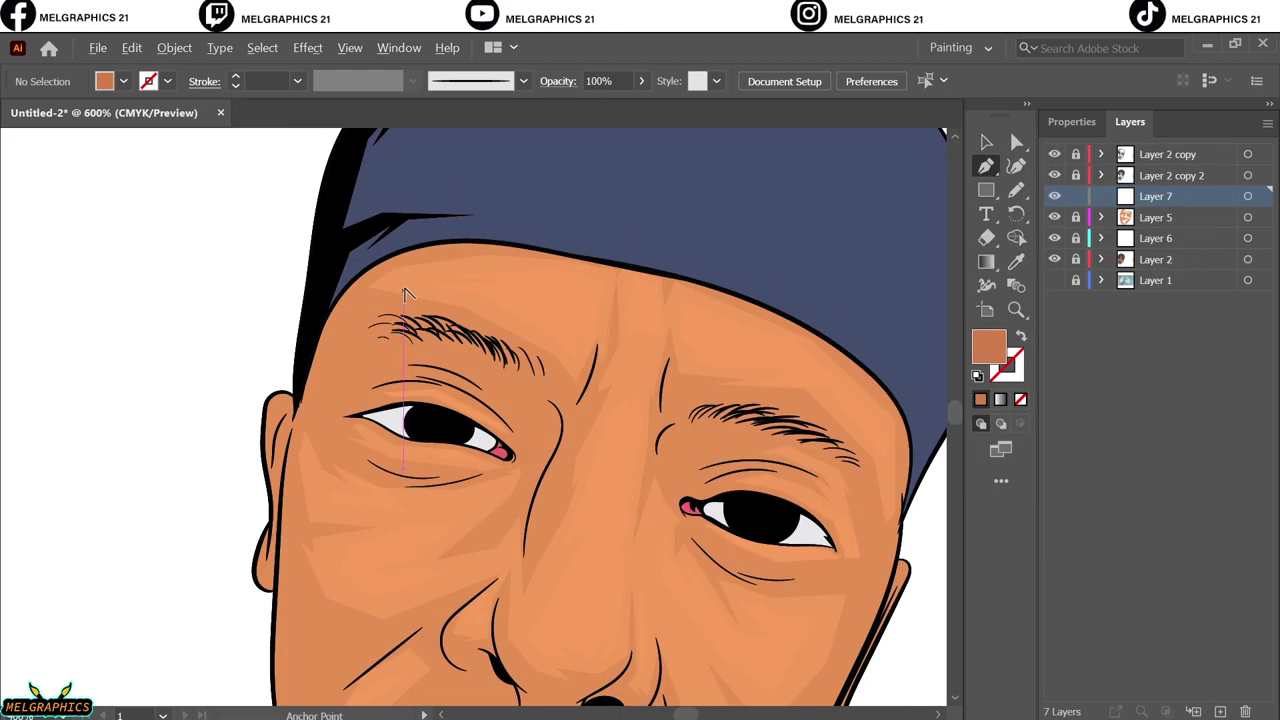
Pen the outline of a darker shadow shape across the forehead
{"action": "left_click", "coordinate": [715, 213]}
{"action": "left_click", "coordinate": [543, 206]}
{"action": "left_click", "coordinate": [370, 242]}
{"action": "left_click", "coordinate": [311, 288]}
{"action": "left_click", "coordinate": [427, 319]}
{"action": "left_click", "coordinate": [519, 339]}
{"action": "left_click", "coordinate": [753, 503]}
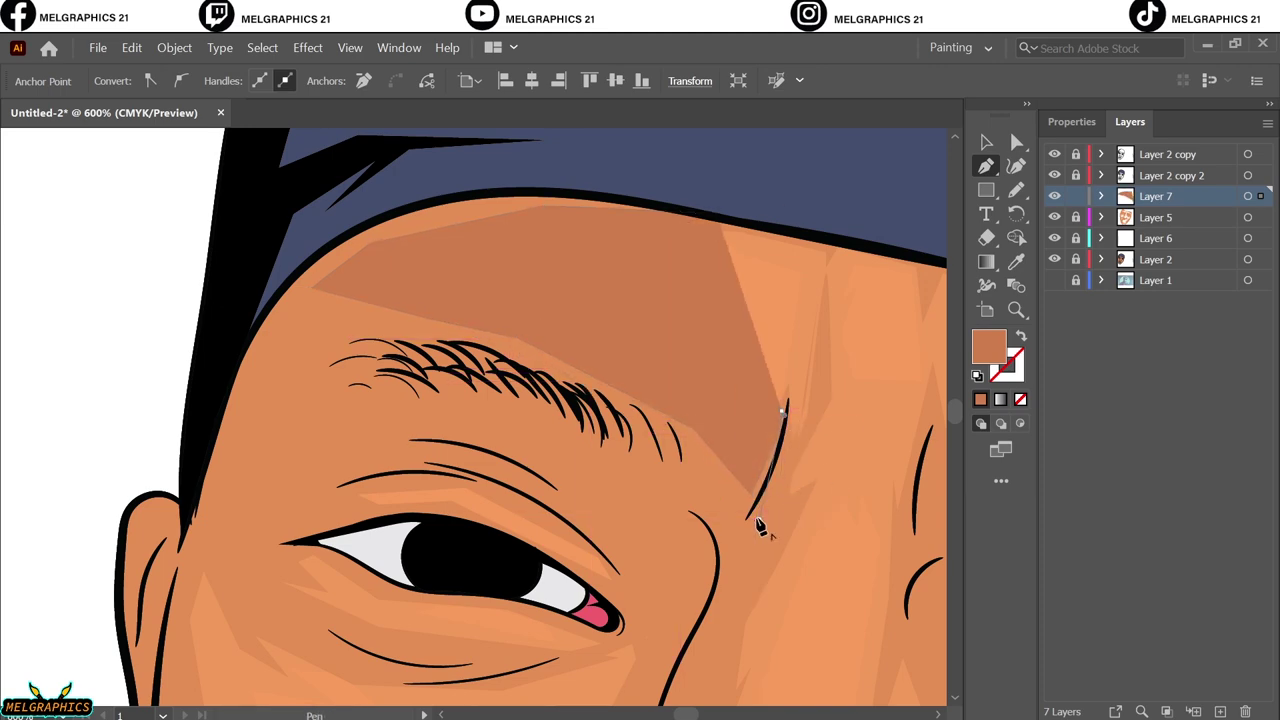
Trace against the reference photo to extend the shadow across the brow and close it
{"action": "left_click", "coordinate": [1054, 280]}
{"action": "left_click_drag", "start_coordinate": [1054, 217], "coordinate": [1054, 259]}
{"action": "left_click_drag", "start_coordinate": [1054, 154], "coordinate": [1054, 175]}
{"action": "key", "text": "ctrl+minus"}
{"action": "key", "text": "ctrl+minus"}
{"action": "key", "text": "ctrl+minus"}
{"action": "key", "text": "ctrl+plus"}
{"action": "key", "text": "ctrl+plus"}
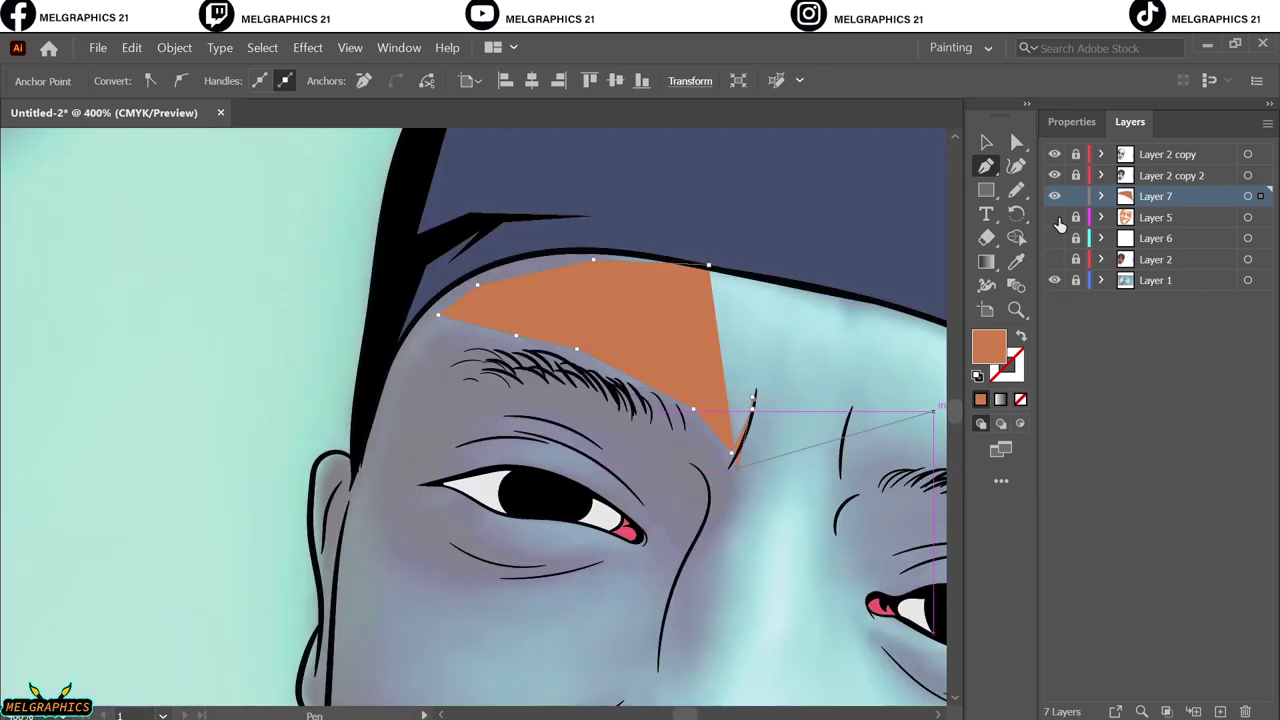
{"action": "left_click", "coordinate": [1054, 217]}
{"action": "left_click", "coordinate": [721, 527]}
{"action": "left_click", "coordinate": [677, 449]}
{"action": "left_click", "coordinate": [598, 404]}
{"action": "left_click", "coordinate": [513, 400]}
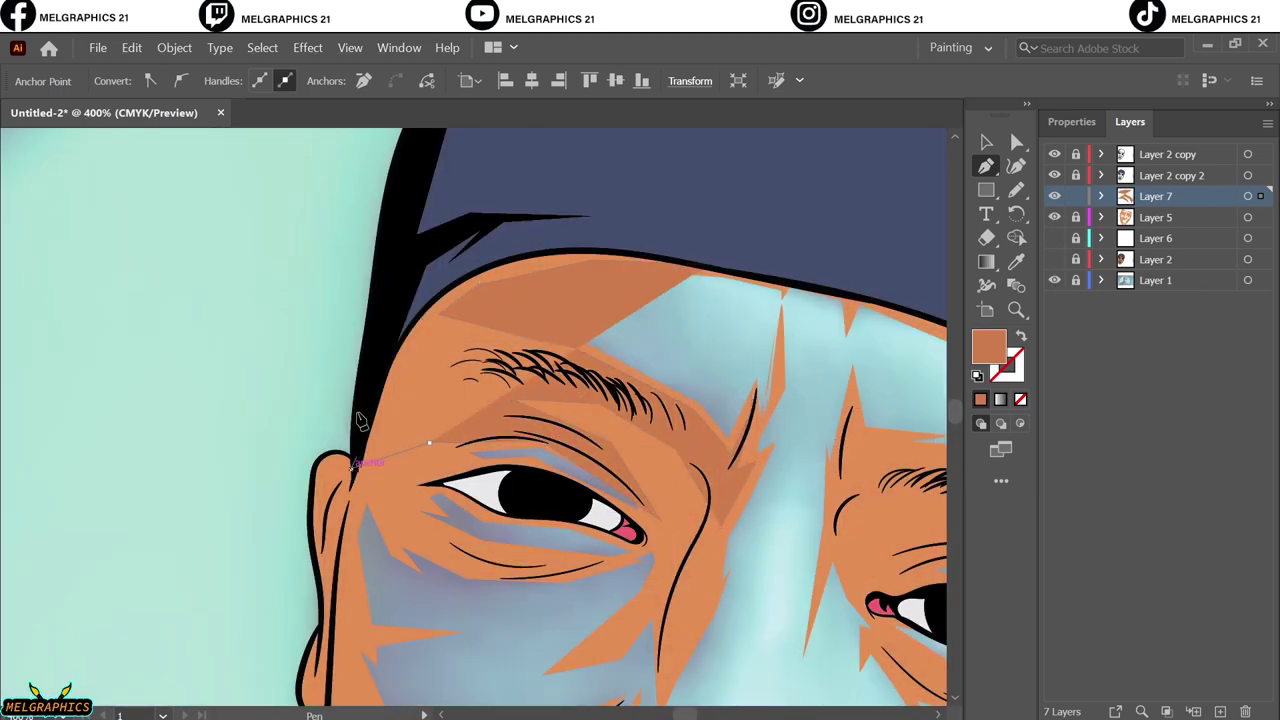
{"action": "left_click", "coordinate": [708, 265]}
Hide the reference photo again and select all artwork on Layer 7
{"action": "left_click", "coordinate": [1054, 280]}
{"action": "left_click", "coordinate": [284, 406]}
{"action": "key", "text": "ctrl+0"}
{"action": "left_click", "coordinate": [1247, 196]}
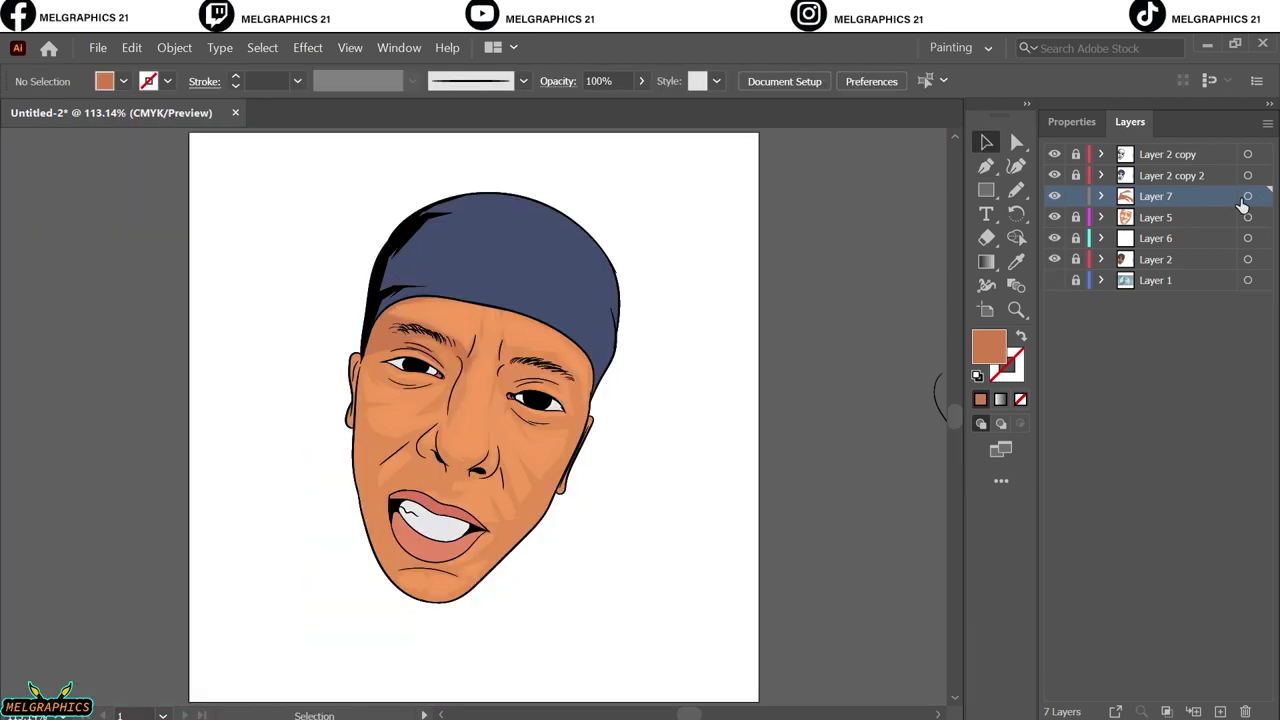
{"action": "key", "text": "ctrl+plus"}
{"action": "key", "text": "ctrl+plus"}
{"action": "key", "text": "ctrl+plus"}
Use Adjust Colors to make the shadow redder: less yellow, slight cyan, more magenta
{"action": "left_click", "coordinate": [131, 47]}
{"action": "left_click", "coordinate": [420, 420]}
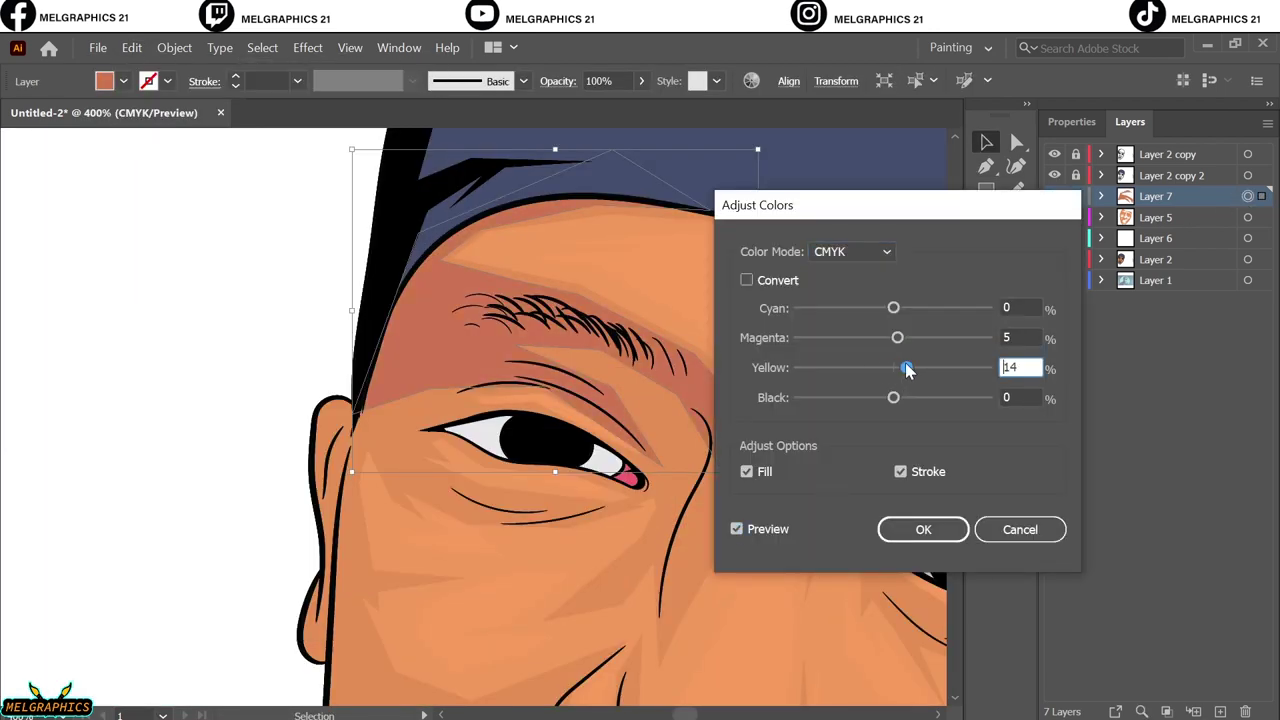
{"action": "left_click_drag", "start_coordinate": [906, 368], "coordinate": [888, 368]}
{"action": "mouse_move", "coordinate": [893, 308]}
{"action": "left_mouse_down"}
{"action": "mouse_move", "coordinate": [908, 316]}
{"action": "mouse_move", "coordinate": [894, 310]}
{"action": "left_mouse_up"}
{"action": "left_click_drag", "start_coordinate": [897, 337], "coordinate": [901, 337]}
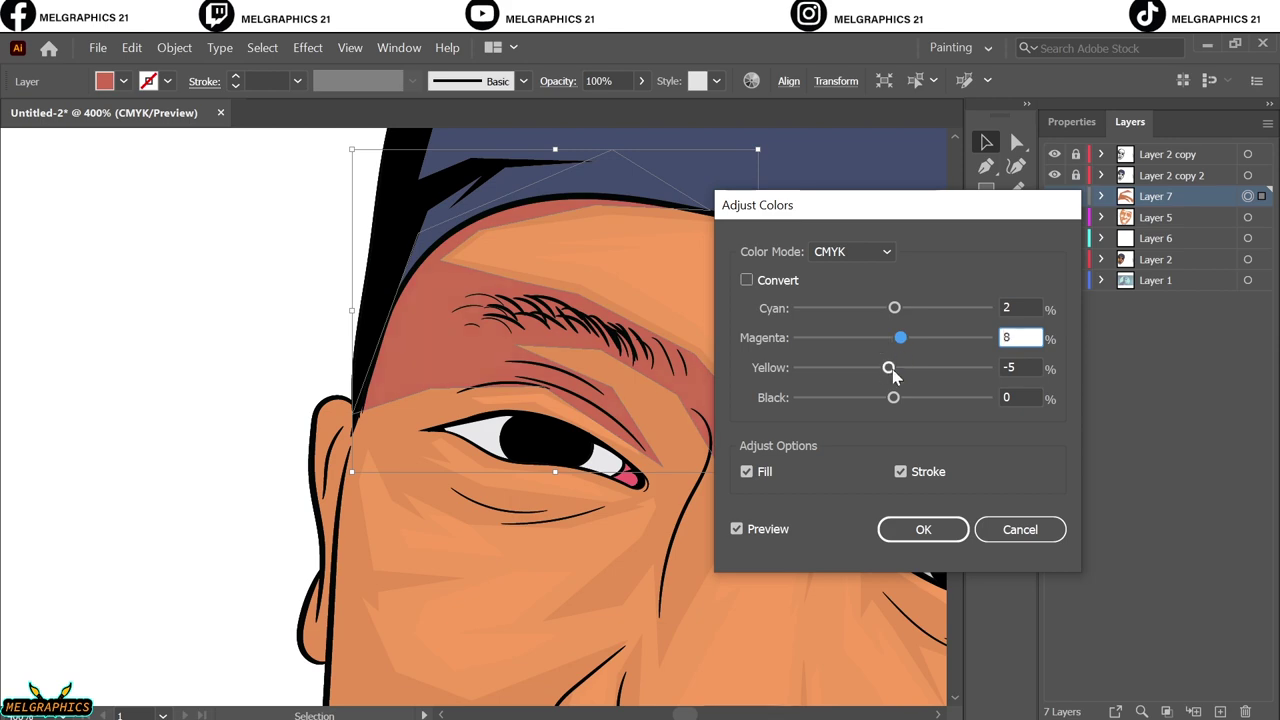
{"action": "left_click", "coordinate": [923, 529]}
{"action": "left_click", "coordinate": [251, 278]}
{"action": "key", "text": "ctrl+0"}
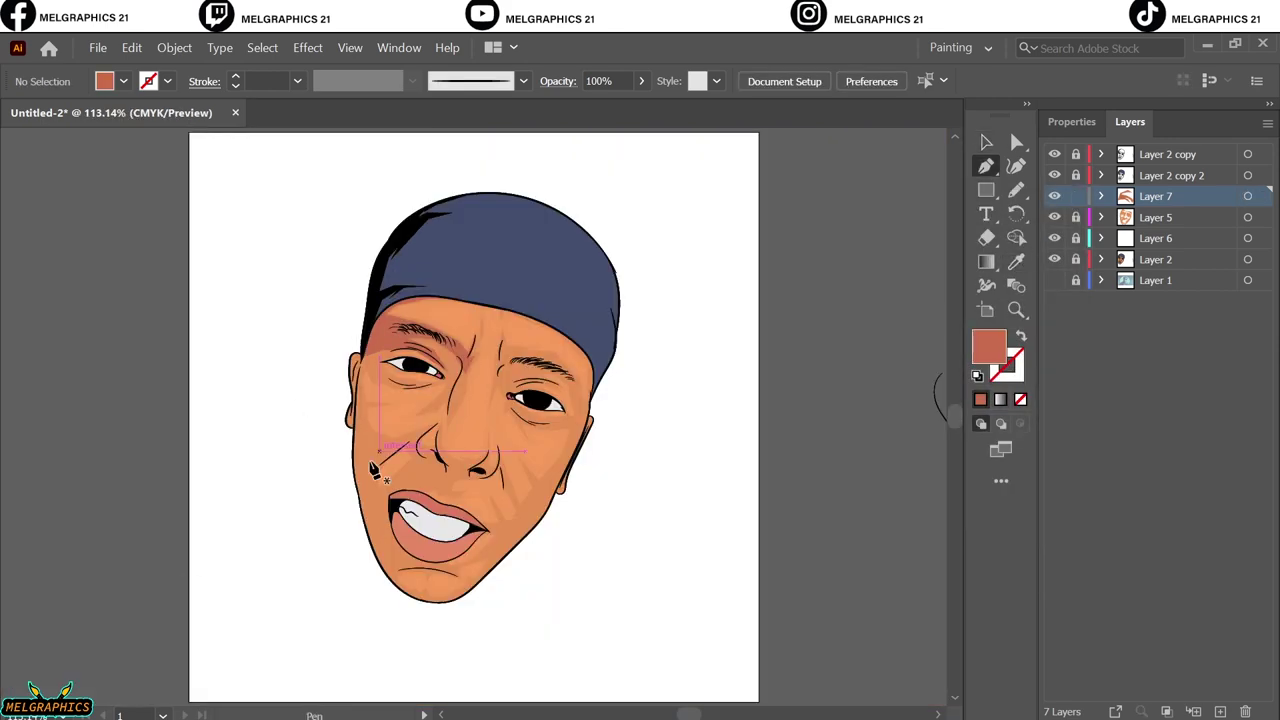
Draw a dark brown shadow over the eyelid, past the eye corner and under the lower lid
{"action": "scroll", "coordinate": [357, 368], "scroll_direction": "up", "scroll_amount": 5}
{"action": "left_click", "coordinate": [493, 322]}
{"action": "left_click", "coordinate": [612, 327]}
{"action": "left_click", "coordinate": [749, 360]}
{"action": "left_click", "coordinate": [835, 296]}
{"action": "left_click", "coordinate": [835, 425]}
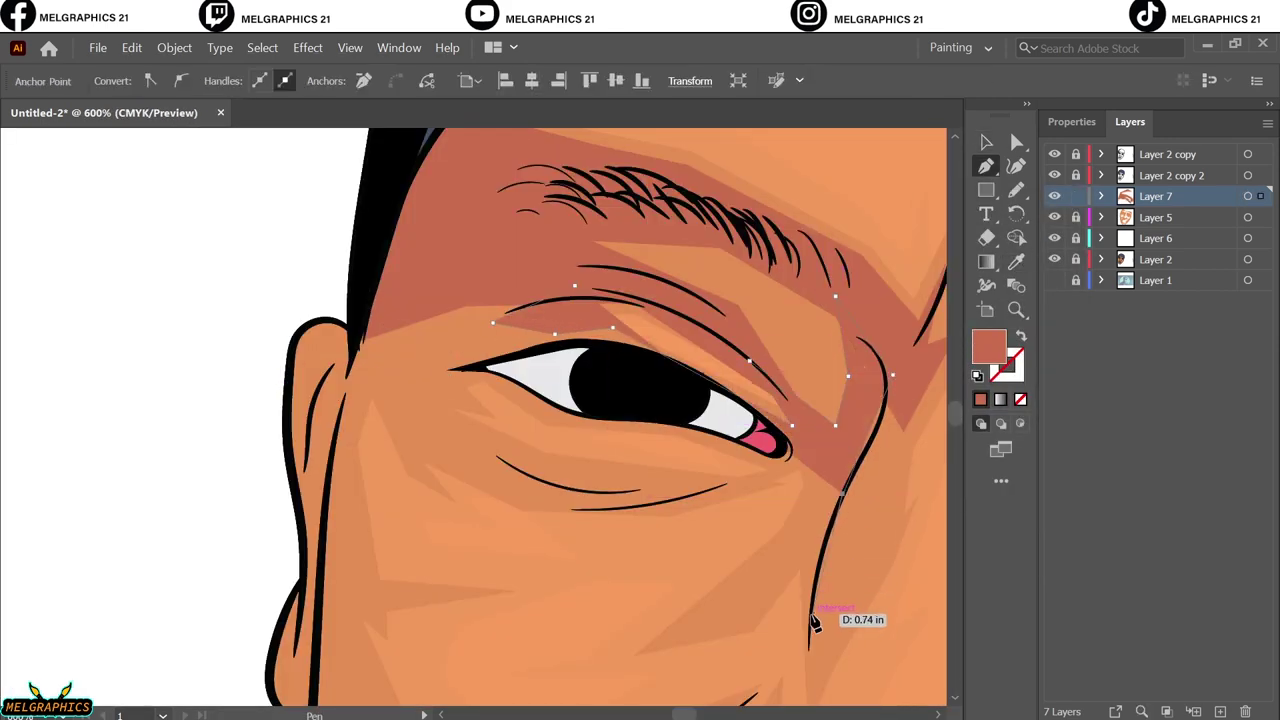
{"action": "left_click", "coordinate": [633, 421]}
{"action": "left_click", "coordinate": [544, 423]}
{"action": "left_click", "coordinate": [518, 459]}
{"action": "left_click", "coordinate": [588, 484]}
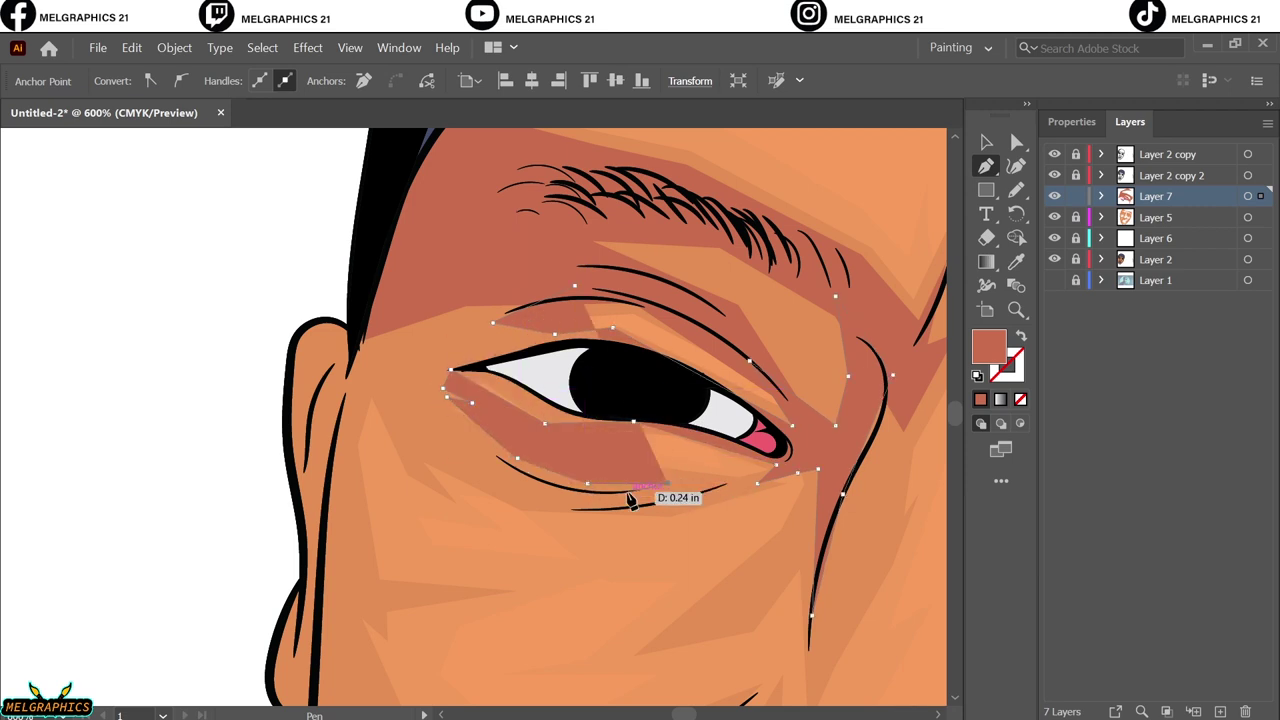
Start a shadow shape along the ear outline up to its top and across the cheek
{"action": "scroll", "coordinate": [377, 391], "scroll_direction": "down", "scroll_amount": 2}
{"action": "left_click", "coordinate": [268, 617]}
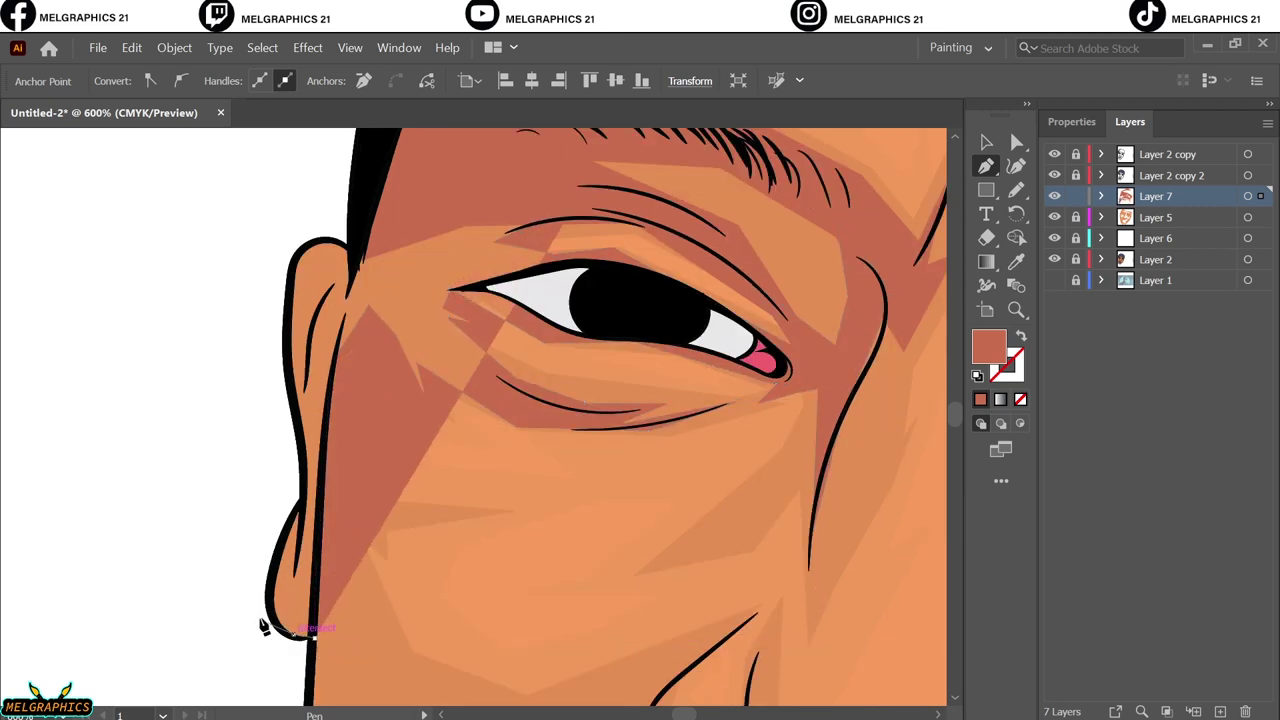
{"action": "left_click", "coordinate": [275, 555]}
{"action": "left_click", "coordinate": [299, 250]}
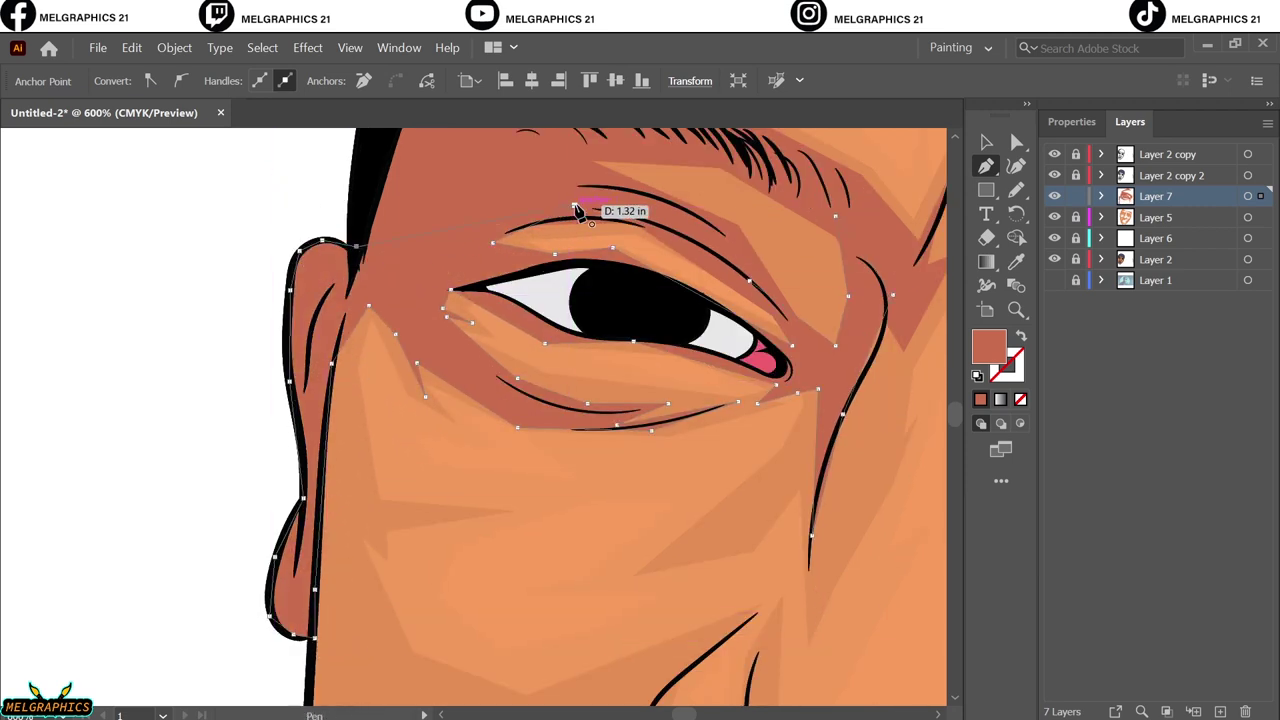
{"action": "scroll", "coordinate": [352, 320], "scroll_direction": "down", "scroll_amount": 2}
{"action": "left_click", "coordinate": [374, 414]}
{"action": "scroll", "coordinate": [363, 500], "scroll_direction": "down", "scroll_amount": 1}
{"action": "scroll", "coordinate": [363, 549], "scroll_direction": "down", "scroll_amount": 1}
{"action": "left_click", "coordinate": [526, 396]}
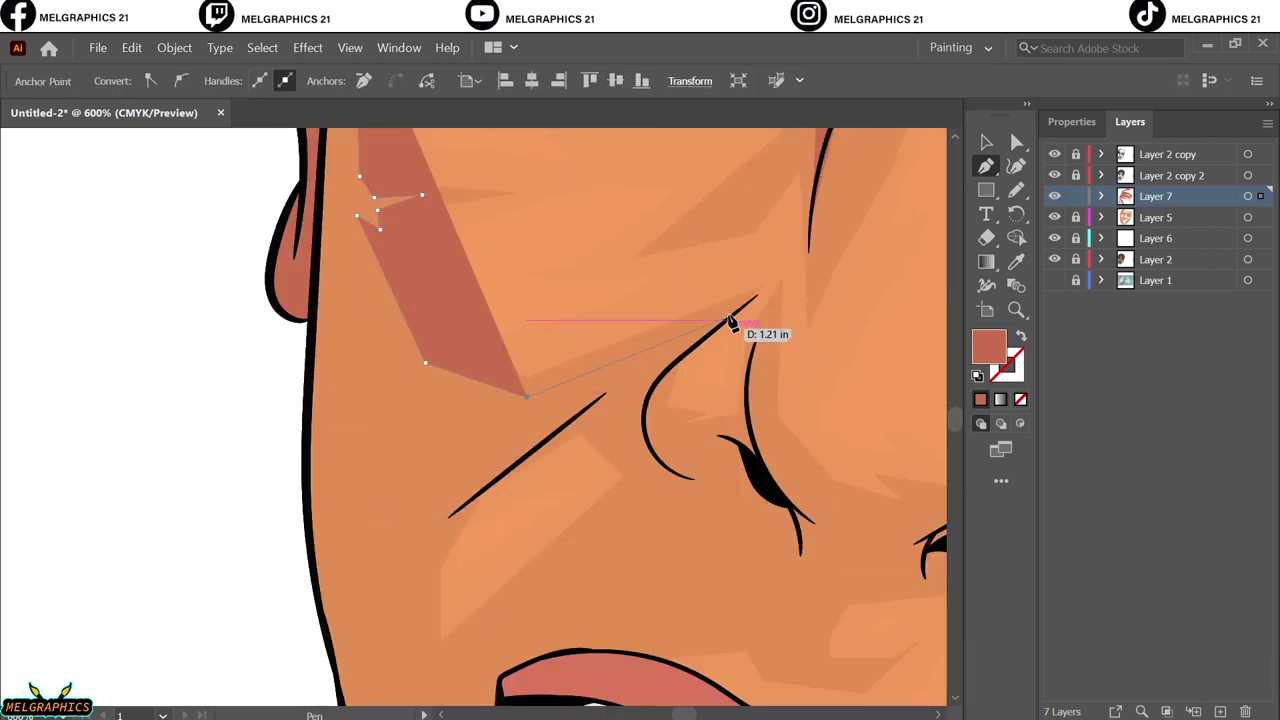
Extend the cheek shadow past the mouth corner along the jaw line and close it
{"action": "left_click", "coordinate": [752, 298]}
{"action": "left_click", "coordinate": [652, 386]}
{"action": "left_click", "coordinate": [440, 528]}
{"action": "scroll", "coordinate": [440, 540], "scroll_direction": "down", "scroll_amount": 3}
{"action": "left_click", "coordinate": [432, 588]}
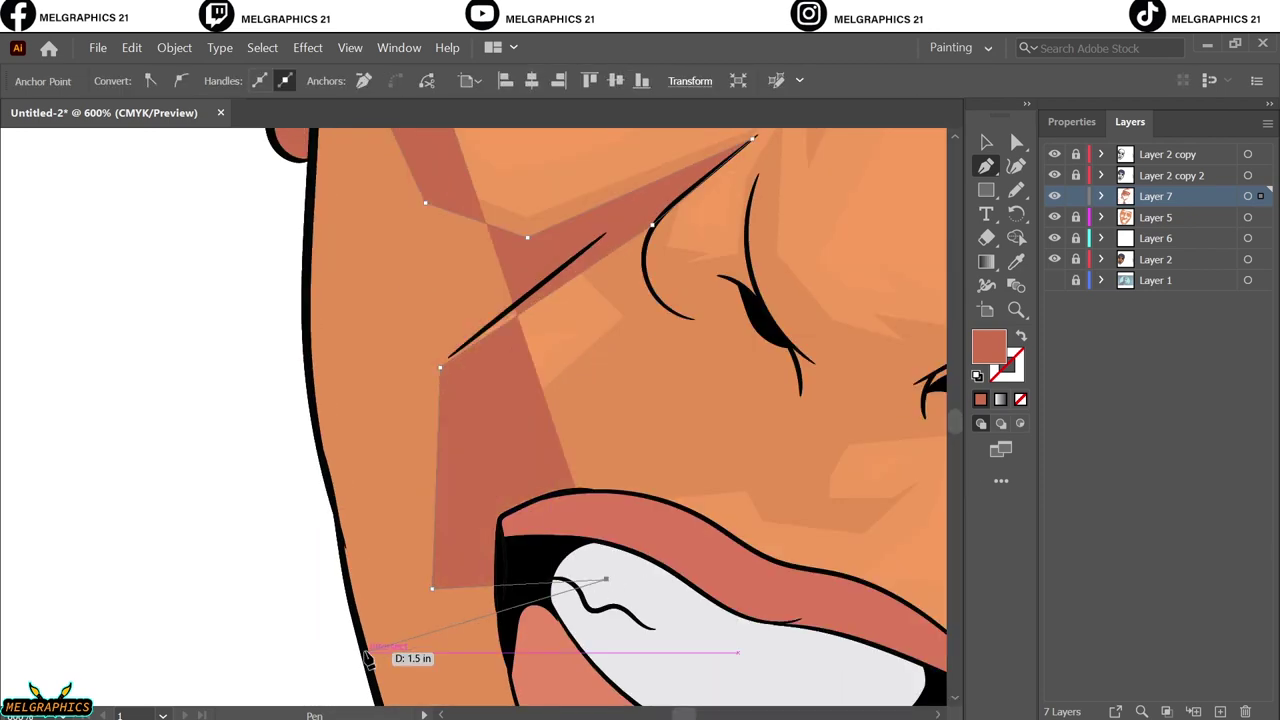
{"action": "left_click", "coordinate": [368, 655]}
{"action": "scroll", "coordinate": [280, 349], "scroll_direction": "up", "scroll_amount": 3}
{"action": "left_click", "coordinate": [309, 337]}
{"action": "scroll", "coordinate": [360, 243], "scroll_direction": "up", "scroll_amount": 3}
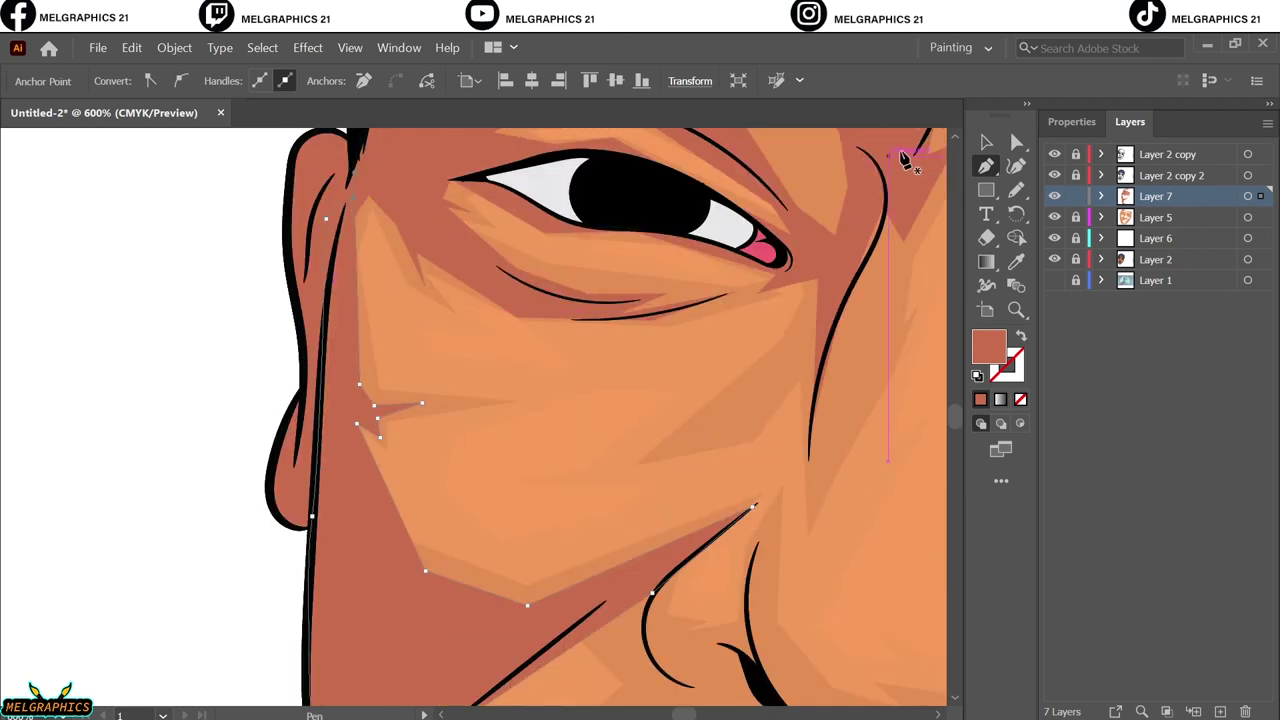
{"action": "left_click", "coordinate": [905, 160]}
{"action": "key", "text": "ctrl+0"}
Draw a chin shadow running down the jaw, up to the lip line and under the lower lip
{"action": "key", "text": "ctrl+equal"}
{"action": "key", "text": "ctrl+equal"}
{"action": "key", "text": "ctrl+equal"}
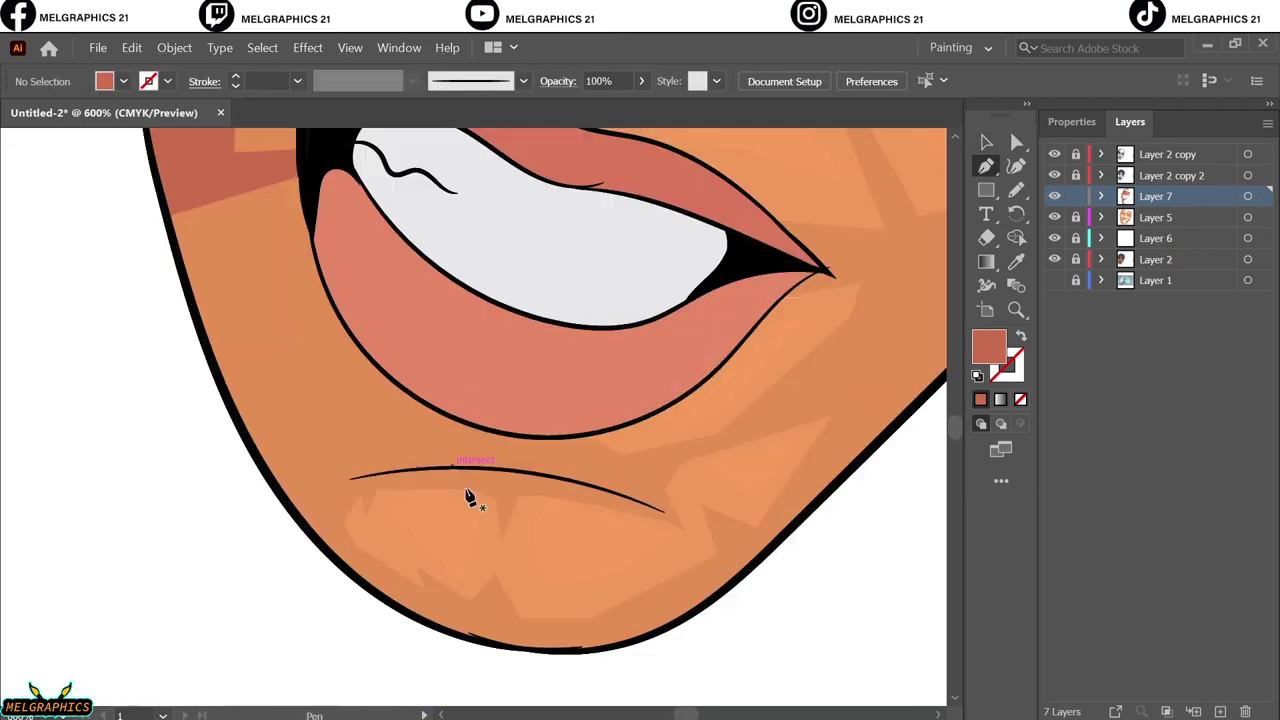
{"action": "left_click", "coordinate": [310, 162]}
{"action": "left_click", "coordinate": [404, 376]}
{"action": "left_click", "coordinate": [303, 289]}
{"action": "left_click", "coordinate": [196, 320]}
{"action": "left_click", "coordinate": [247, 450]}
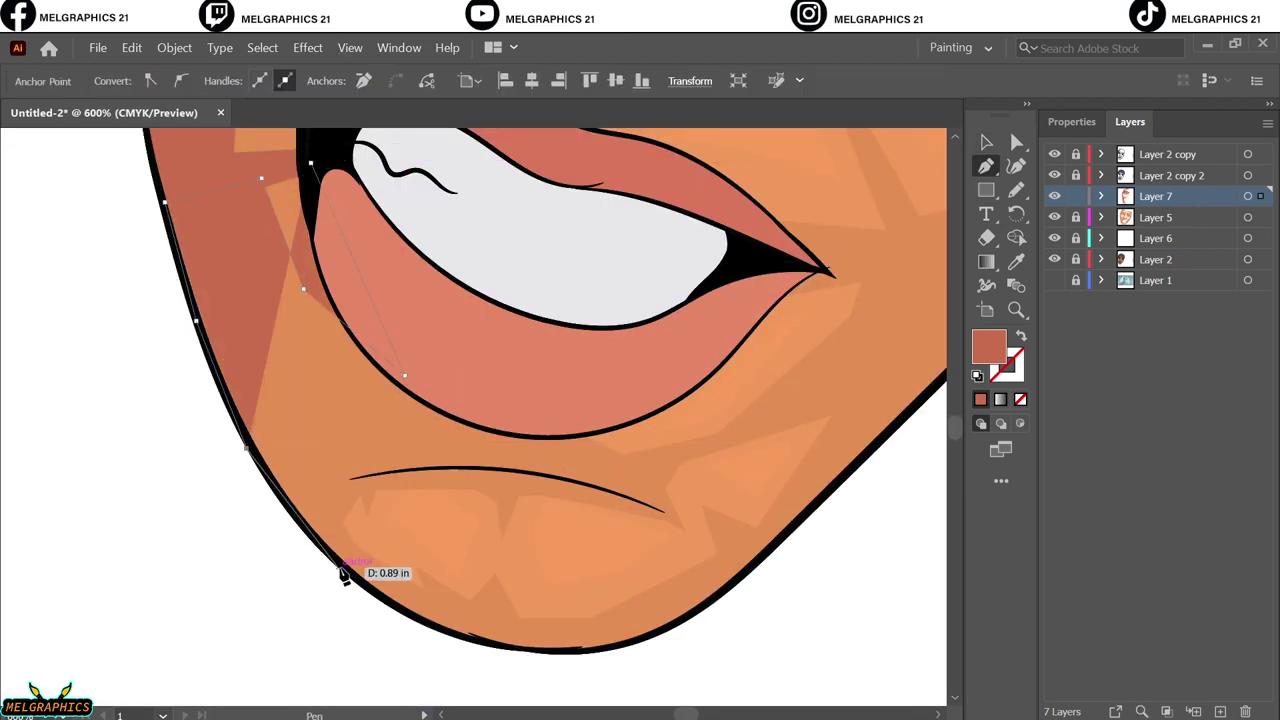
{"action": "left_click", "coordinate": [343, 571]}
{"action": "left_click", "coordinate": [335, 508]}
{"action": "left_click", "coordinate": [356, 478]}
{"action": "left_click", "coordinate": [625, 497]}
{"action": "left_click", "coordinate": [675, 525]}
{"action": "left_click", "coordinate": [680, 452]}
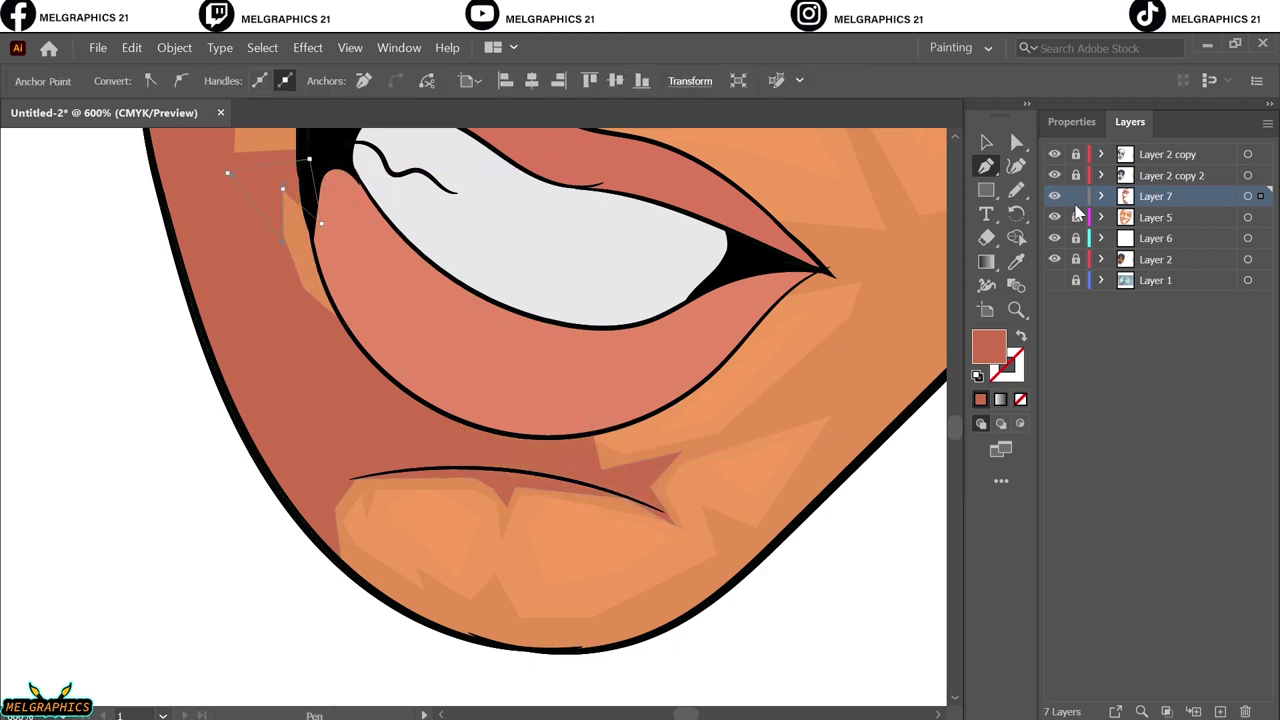
{"action": "key", "text": "ctrl+shift+a"}
Begin a curved shadow shape around the nose
{"action": "key", "text": "ctrl+0"}
{"action": "scroll", "coordinate": [611, 403], "scroll_direction": "up", "scroll_amount": 5}
{"action": "scroll", "coordinate": [372, 230], "scroll_direction": "up", "scroll_amount": 3}
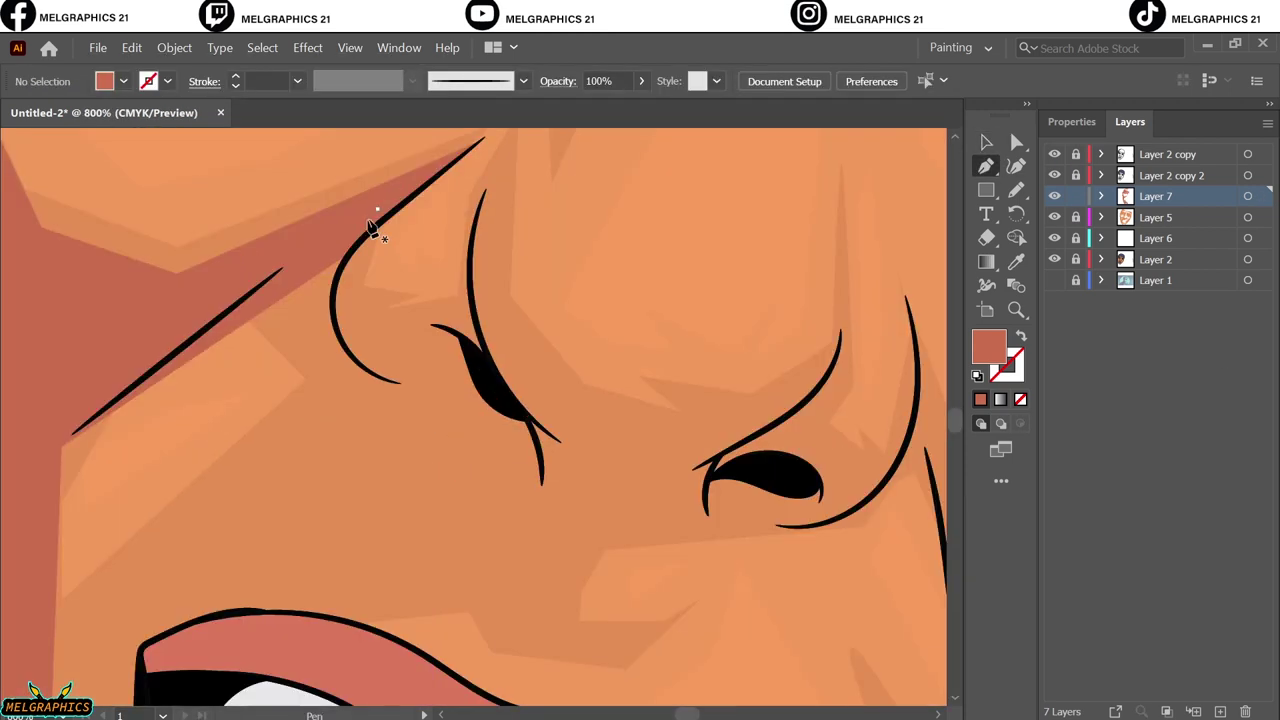
{"action": "left_click", "coordinate": [383, 299]}
{"action": "scroll", "coordinate": [371, 300], "scroll_direction": "up", "scroll_amount": 2}
{"action": "left_click", "coordinate": [485, 280]}
{"action": "left_click", "coordinate": [581, 495]}
{"action": "left_click", "coordinate": [822, 460]}
{"action": "left_click_drag", "start_coordinate": [846, 398], "coordinate": [849, 503]}
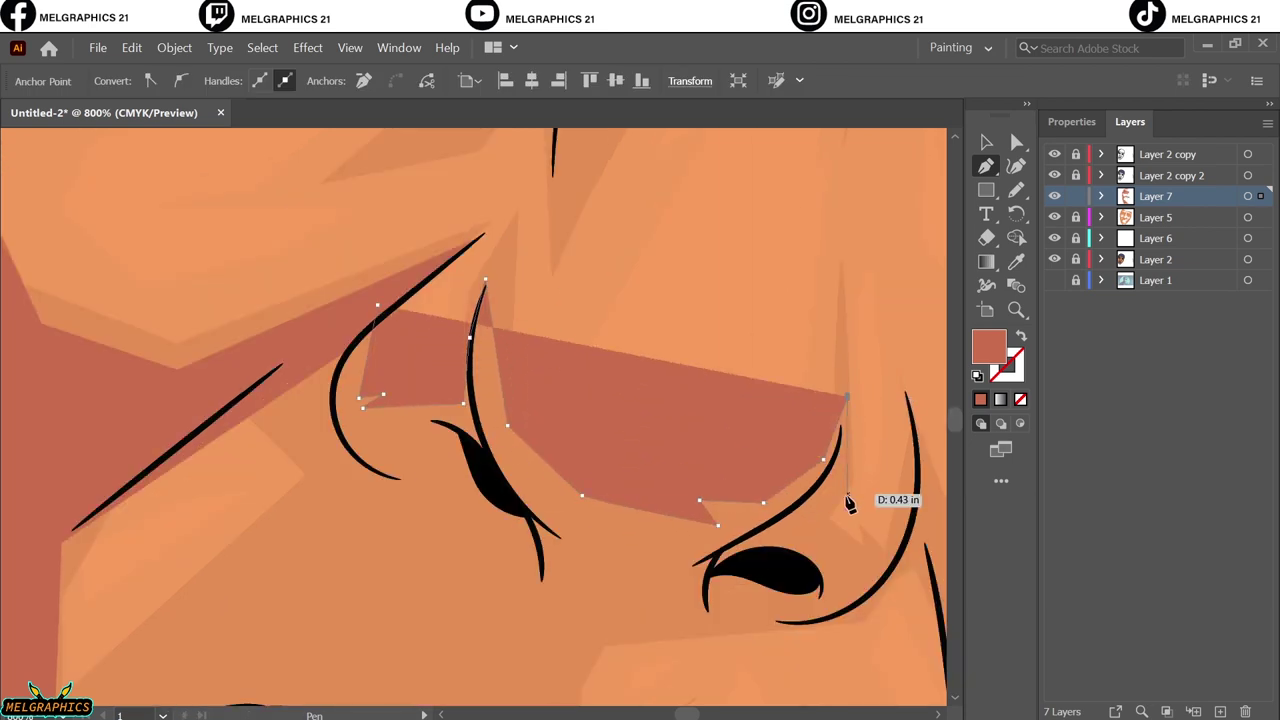
Extend the nose shadow below the eye corner and zig-zag it leftward under the nose
{"action": "left_click", "coordinate": [839, 486]}
{"action": "left_click", "coordinate": [810, 537]}
{"action": "left_click", "coordinate": [866, 564]}
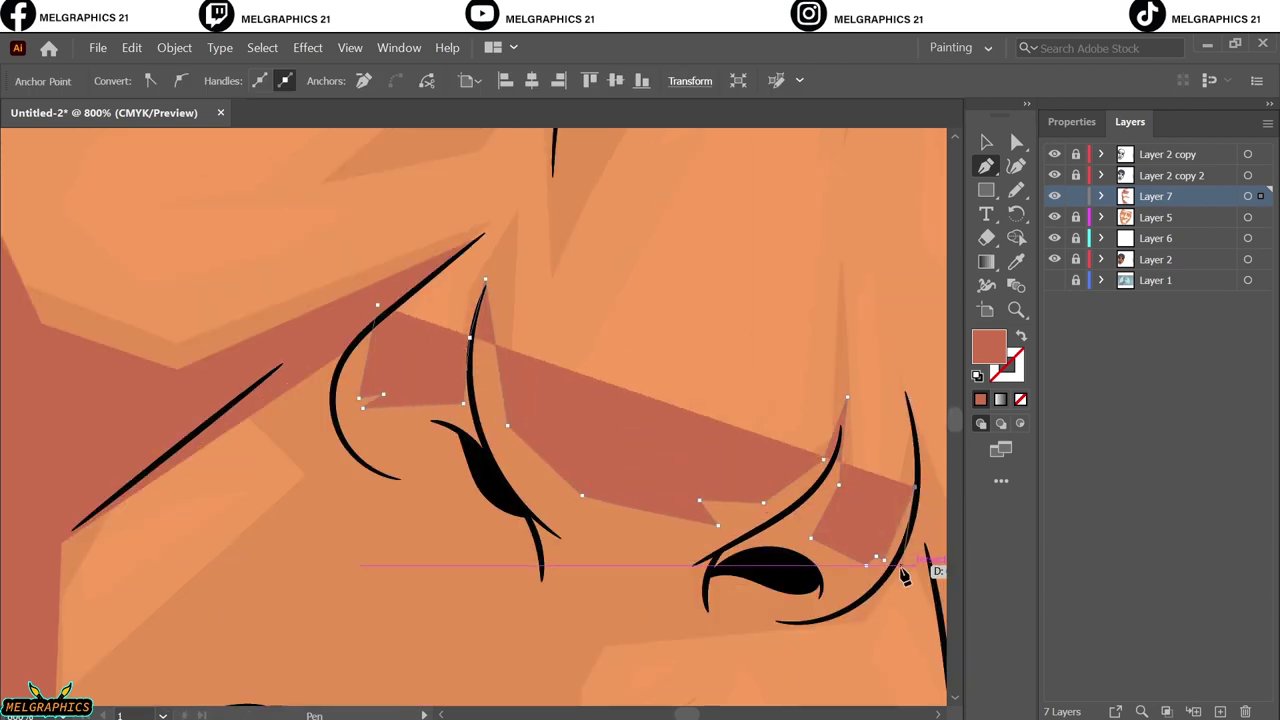
{"action": "scroll", "coordinate": [905, 570], "scroll_direction": "down", "scroll_amount": 3}
{"action": "left_click", "coordinate": [836, 510]}
{"action": "left_click", "coordinate": [600, 510]}
{"action": "left_click", "coordinate": [557, 568]}
{"action": "left_click", "coordinate": [618, 623]}
{"action": "left_click", "coordinate": [618, 645]}
{"action": "left_click", "coordinate": [511, 630]}
{"action": "left_click", "coordinate": [445, 552]}
Close the nose shadow with a solid brown fill, deselect, and fit the artboard
{"action": "scroll", "coordinate": [449, 560], "scroll_direction": "down", "scroll_amount": 3}
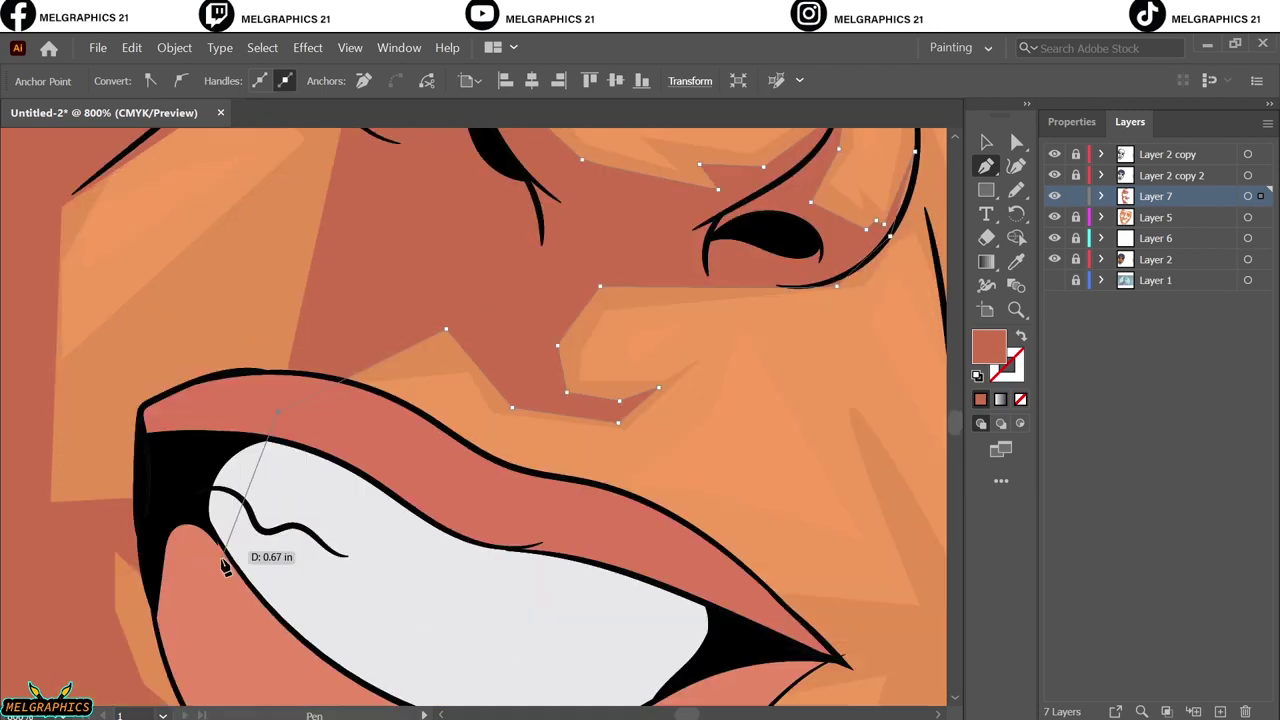
{"action": "scroll", "coordinate": [44, 573], "scroll_direction": "up", "scroll_amount": 3}
{"action": "key", "text": "shift+x"}
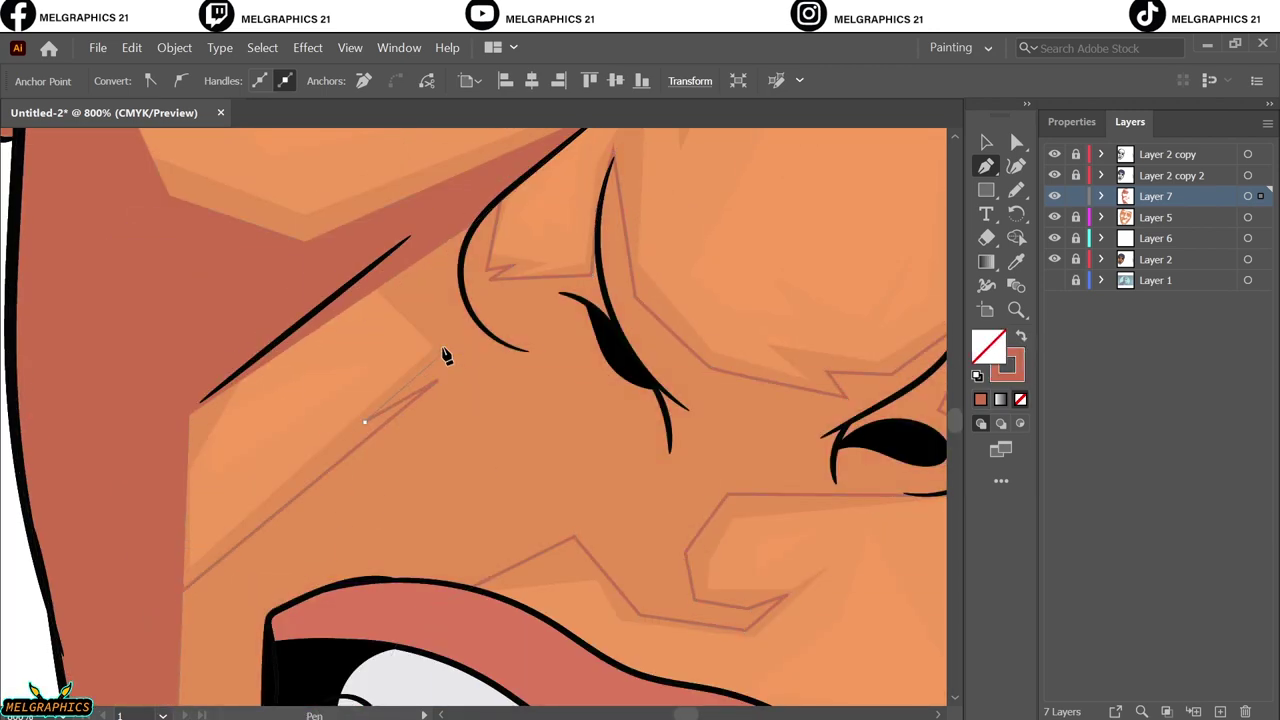
{"action": "left_click", "coordinate": [510, 182]}
{"action": "key", "text": "shift+x"}
{"action": "left_click", "coordinate": [986, 142]}
{"action": "key", "text": "ctrl+shift+a"}
{"action": "key", "text": "ctrl+0"}
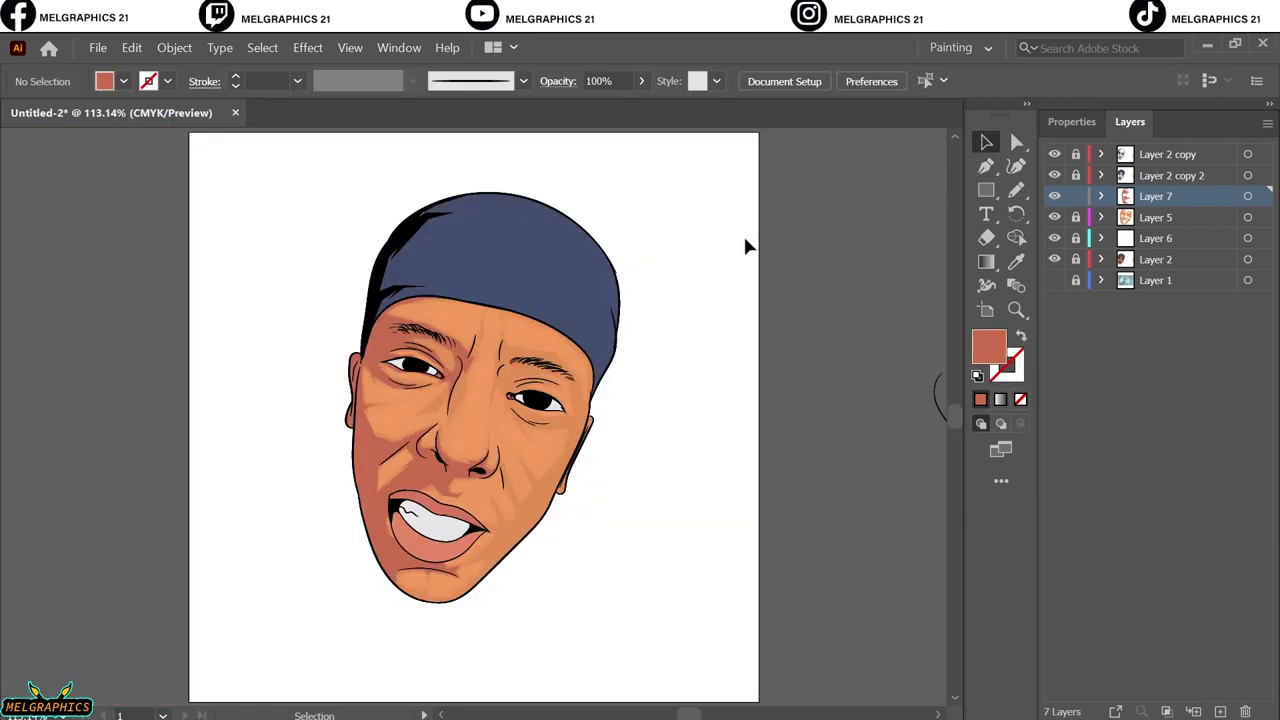
Draw a zig-zag shadow shape just below the eye
{"action": "key", "text": "ctrl+plus"}
{"action": "key", "text": "ctrl+plus"}
{"action": "key", "text": "ctrl+plus"}
{"action": "left_click", "coordinate": [545, 490]}
{"action": "left_click", "coordinate": [403, 604]}
{"action": "left_click", "coordinate": [478, 591]}
{"action": "left_click", "coordinate": [565, 496]}
{"action": "left_click", "coordinate": [573, 657]}
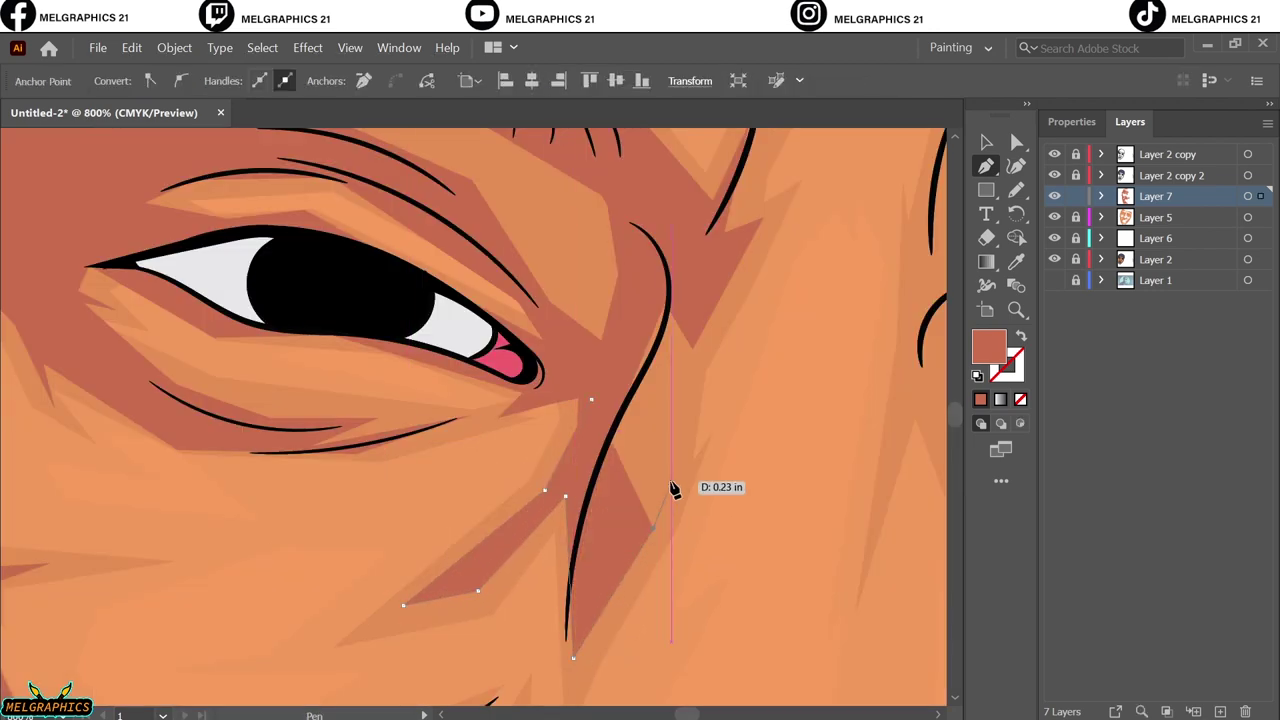
{"action": "left_click", "coordinate": [689, 400]}
{"action": "key", "text": "ctrl+0"}
{"action": "key", "text": "ctrl+plus"}
{"action": "key", "text": "ctrl+plus"}
{"action": "key", "text": "ctrl+plus"}
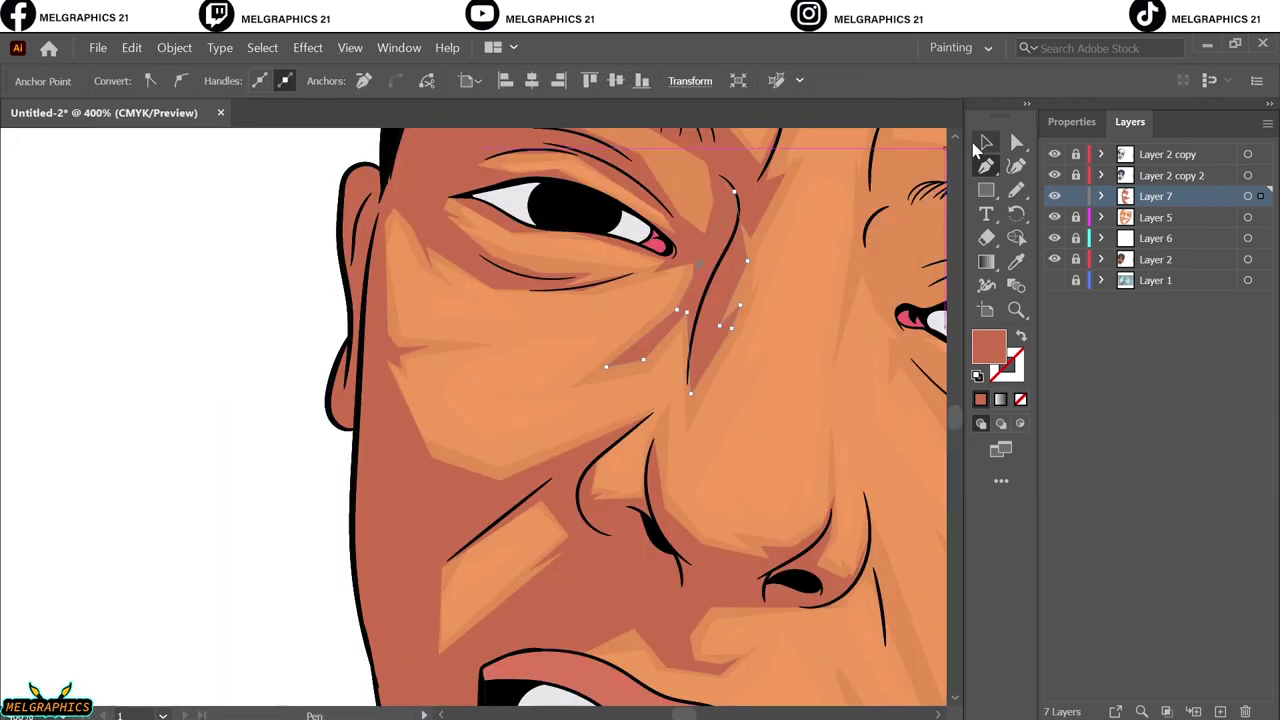
{"action": "left_click", "coordinate": [986, 142]}
{"action": "key", "text": "ctrl+shift+a"}
Trace a thin closed shadow along the black face crease
{"action": "key", "text": "ctrl+plus"}
{"action": "key", "text": "ctrl+plus"}
{"action": "key", "text": "ctrl+plus"}
{"action": "key", "text": "p"}
{"action": "left_click", "coordinate": [495, 562]}
{"action": "left_click", "coordinate": [568, 366]}
{"action": "left_click", "coordinate": [577, 471]}
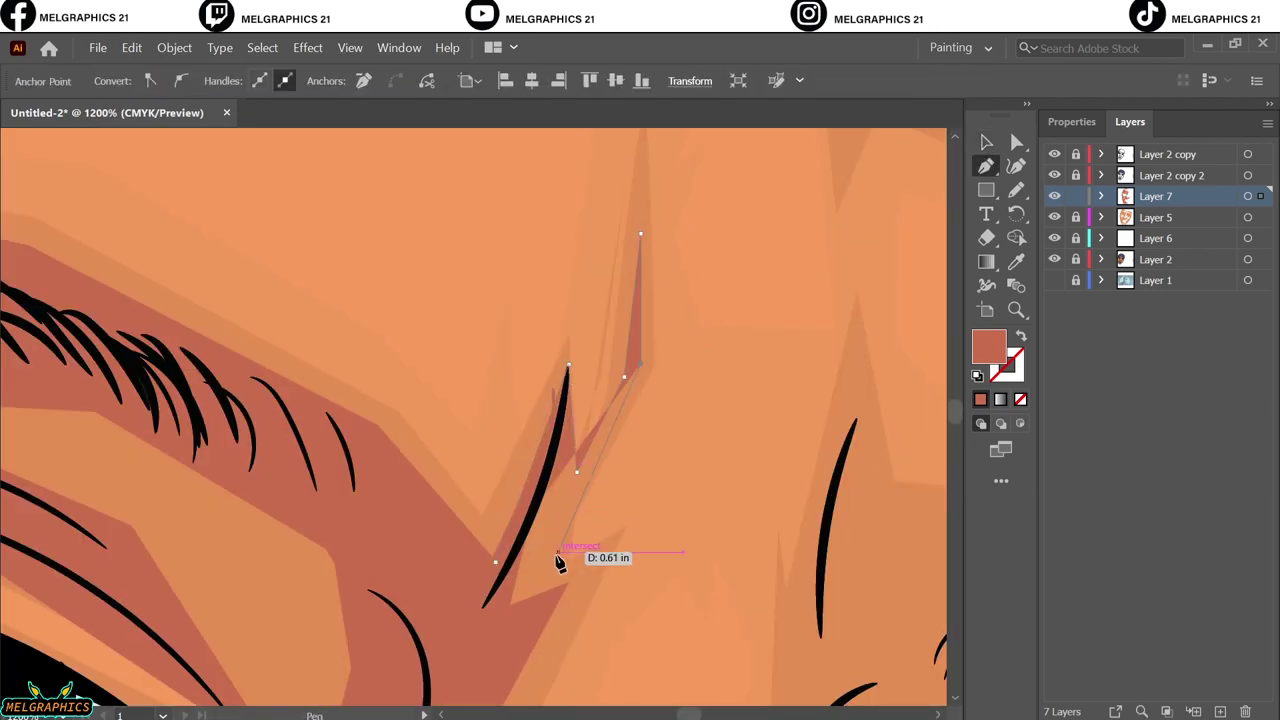
{"action": "left_click", "coordinate": [558, 560]}
{"action": "left_click", "coordinate": [495, 562]}
{"action": "key", "text": "v"}
{"action": "key", "text": "ctrl+shift+a"}
{"action": "key", "text": "ctrl+0"}
Draw a curved shadow shape across the forehead along the cap edge
{"action": "key", "text": "ctrl+plus"}
{"action": "key", "text": "ctrl+plus"}
{"action": "key", "text": "ctrl+plus"}
{"action": "key", "text": "p"}
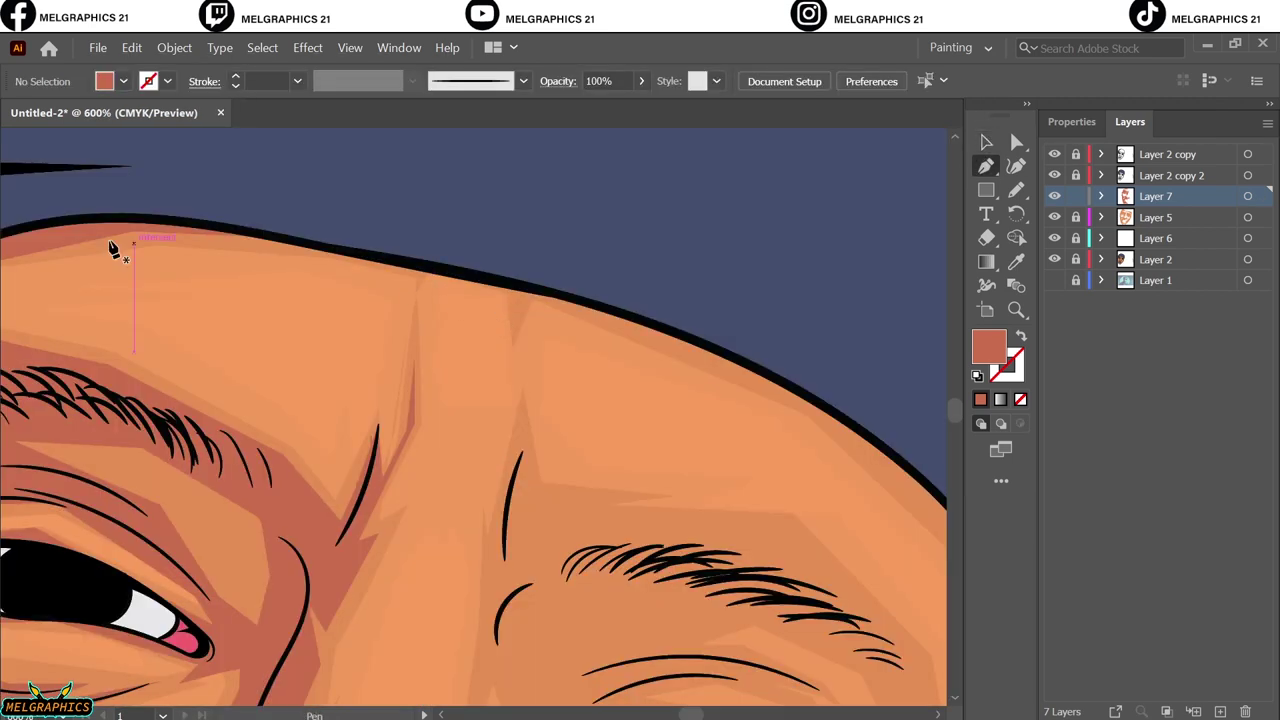
{"action": "left_click", "coordinate": [108, 240]}
{"action": "left_click", "coordinate": [711, 360]}
{"action": "left_click", "coordinate": [837, 426]}
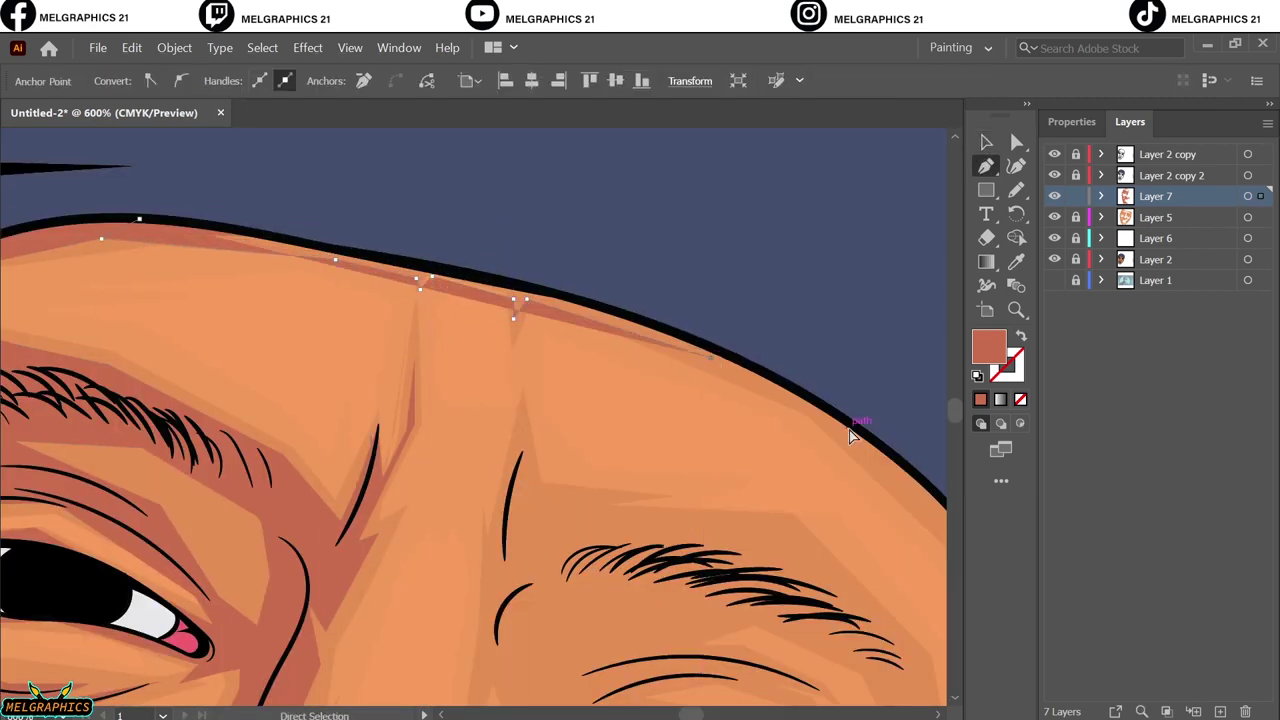
{"action": "left_click_drag", "start_coordinate": [857, 428], "coordinate": [617, 432]}
{"action": "left_click", "coordinate": [771, 594]}
{"action": "left_click_drag", "start_coordinate": [692, 380], "coordinate": [916, 471]}
{"action": "left_click", "coordinate": [361, 266]}
{"action": "left_click", "coordinate": [123, 315]}
{"action": "scroll", "coordinate": [549, 386], "scroll_direction": "down", "scroll_amount": 3}
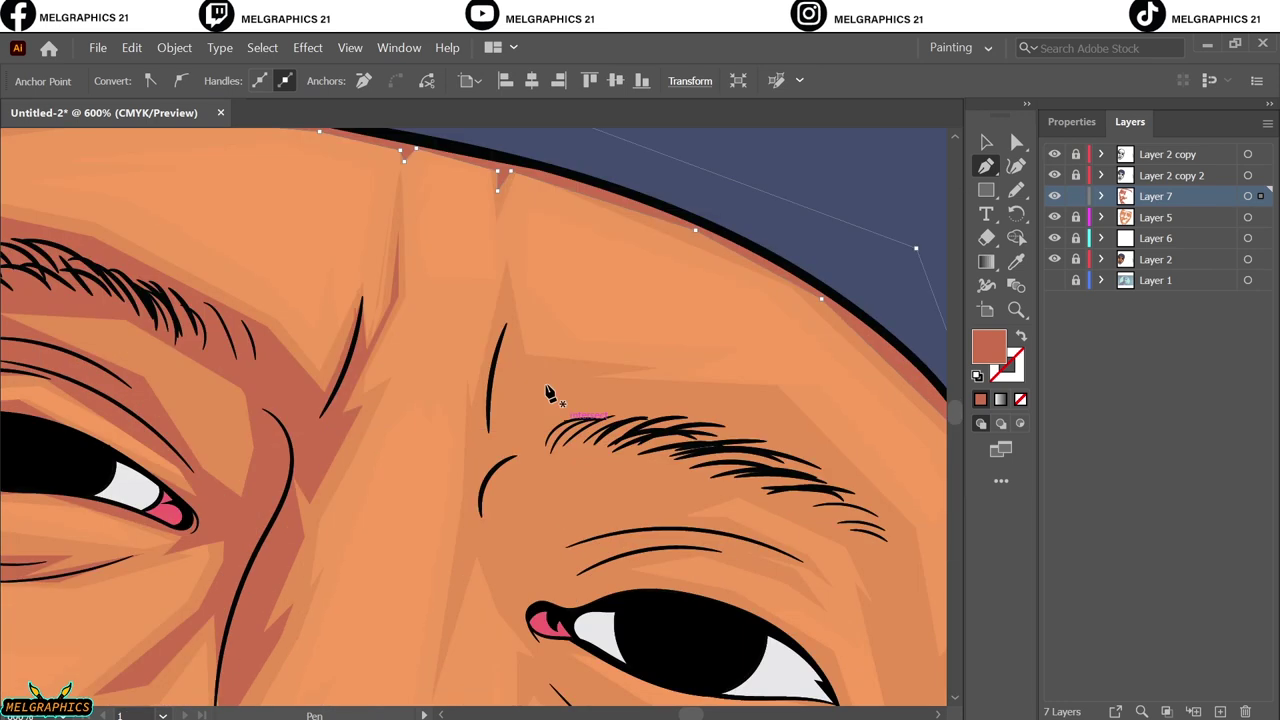
Draw a closed shadow shape along the brow crease, keeping a solid fill
{"action": "left_click", "coordinate": [506, 290]}
{"action": "left_click_drag", "start_coordinate": [478, 430], "coordinate": [470, 520]}
{"action": "left_click", "coordinate": [547, 645]}
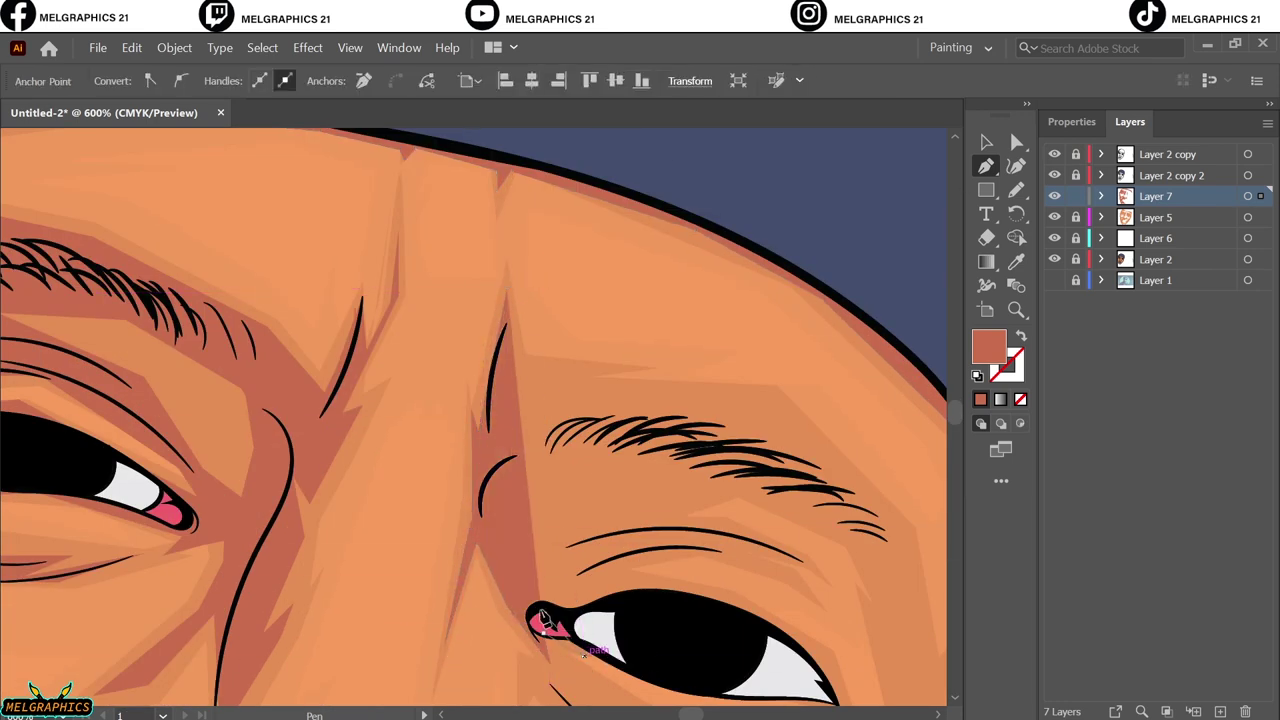
{"action": "left_click", "coordinate": [605, 461]}
{"action": "left_click", "coordinate": [787, 500]}
{"action": "scroll", "coordinate": [794, 506], "scroll_direction": "right", "scroll_amount": 3}
{"action": "left_click", "coordinate": [743, 686]}
{"action": "left_click_drag", "start_coordinate": [573, 410], "coordinate": [593, 410]}
{"action": "key", "text": "shift+x"}
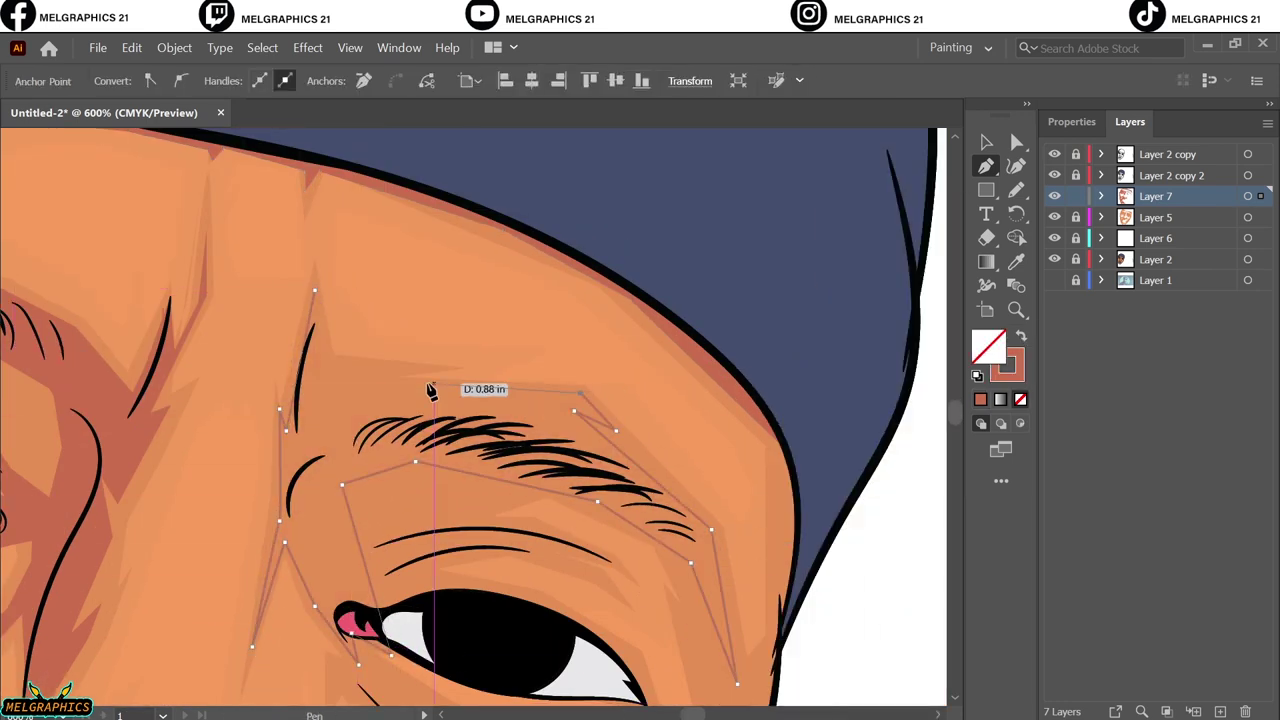
{"action": "left_click", "coordinate": [316, 296]}
{"action": "key", "text": "v"}
{"action": "key", "text": "shift+x"}
{"action": "key", "text": "ctrl+shift+a"}
{"action": "key", "text": "ctrl+0"}
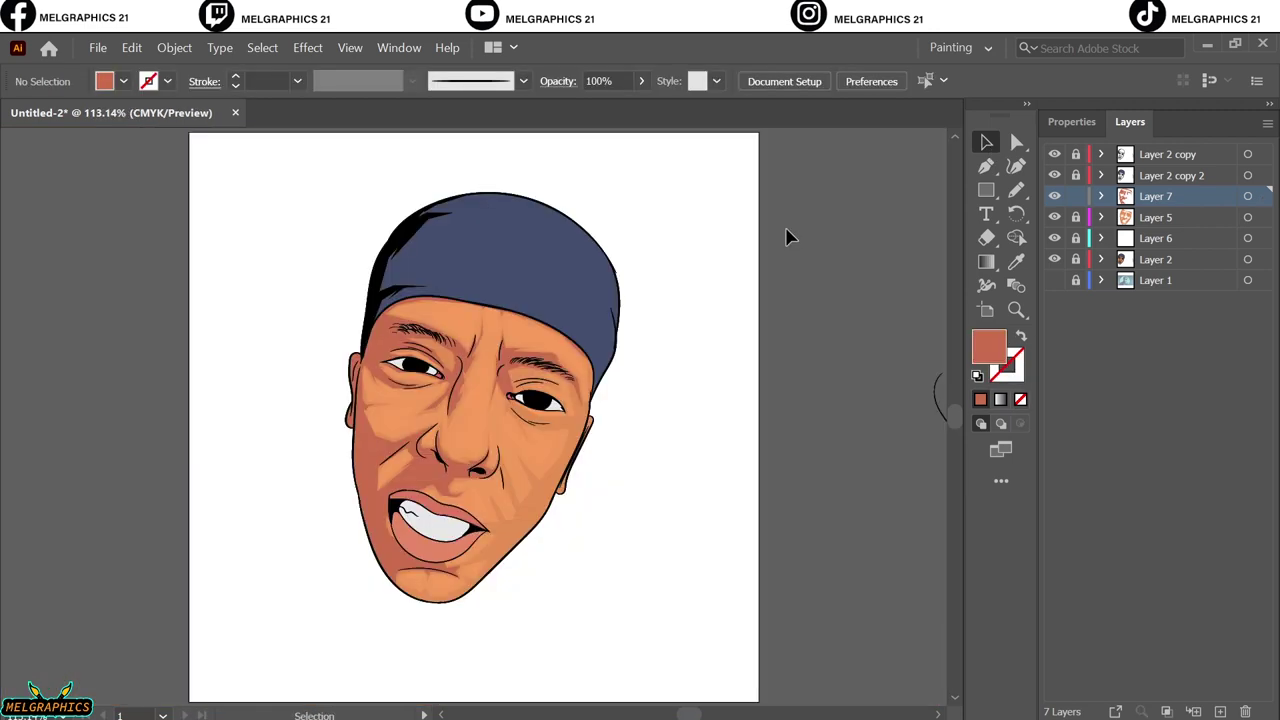
{"action": "scroll", "coordinate": [501, 595], "scroll_direction": "up", "scroll_amount": 3}
Add a curved shadow beneath the right eye toward its outer corner
{"action": "key", "text": "p"}
{"action": "scroll", "coordinate": [574, 354], "scroll_direction": "up", "scroll_amount": 3}
{"action": "scroll", "coordinate": [443, 423], "scroll_direction": "up", "scroll_amount": 2}
{"action": "left_click", "coordinate": [401, 383]}
{"action": "left_click", "coordinate": [400, 416]}
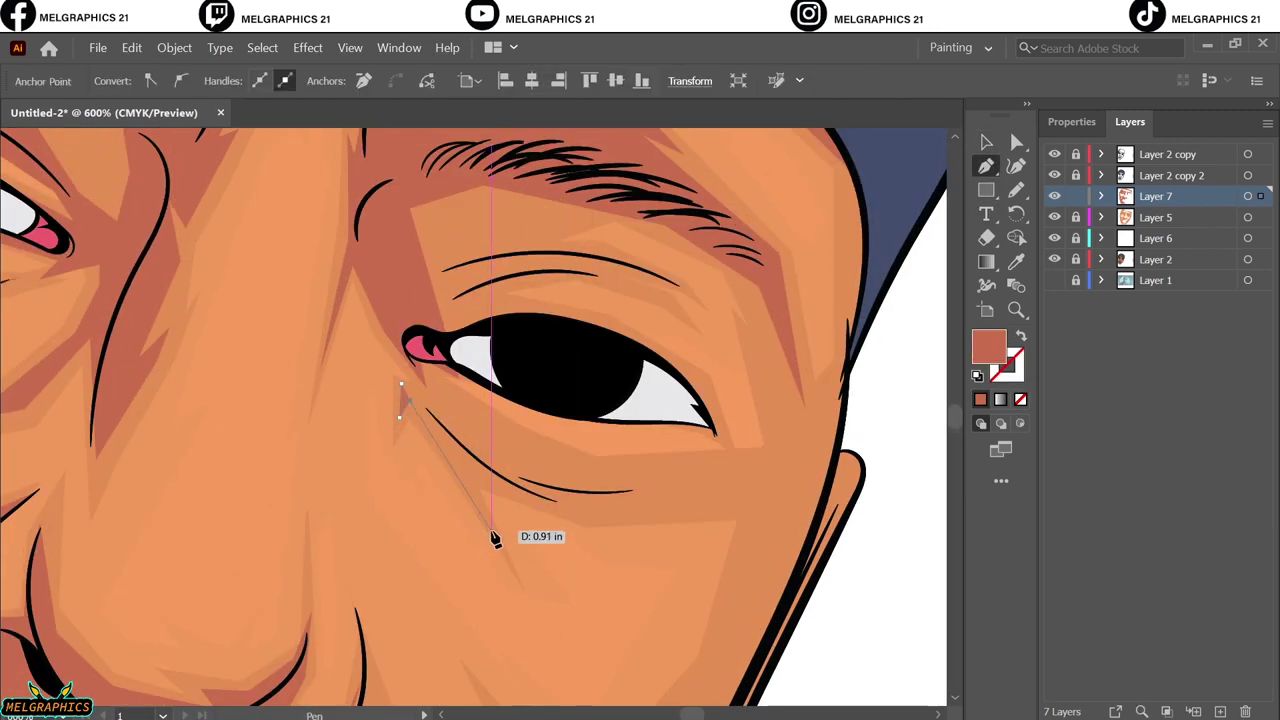
{"action": "left_click_drag", "start_coordinate": [551, 479], "coordinate": [749, 482]}
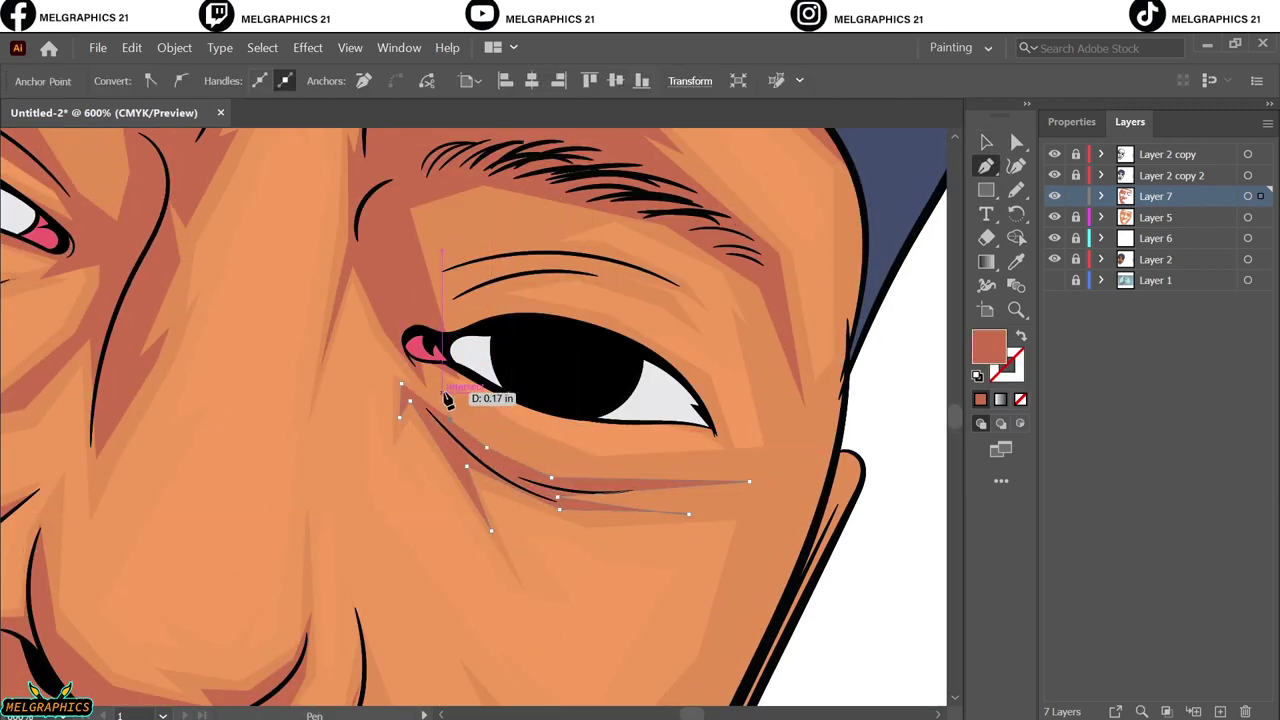
{"action": "left_click", "coordinate": [988, 145]}
{"action": "key", "text": "ctrl+shift+a"}
{"action": "key", "text": "ctrl+0"}
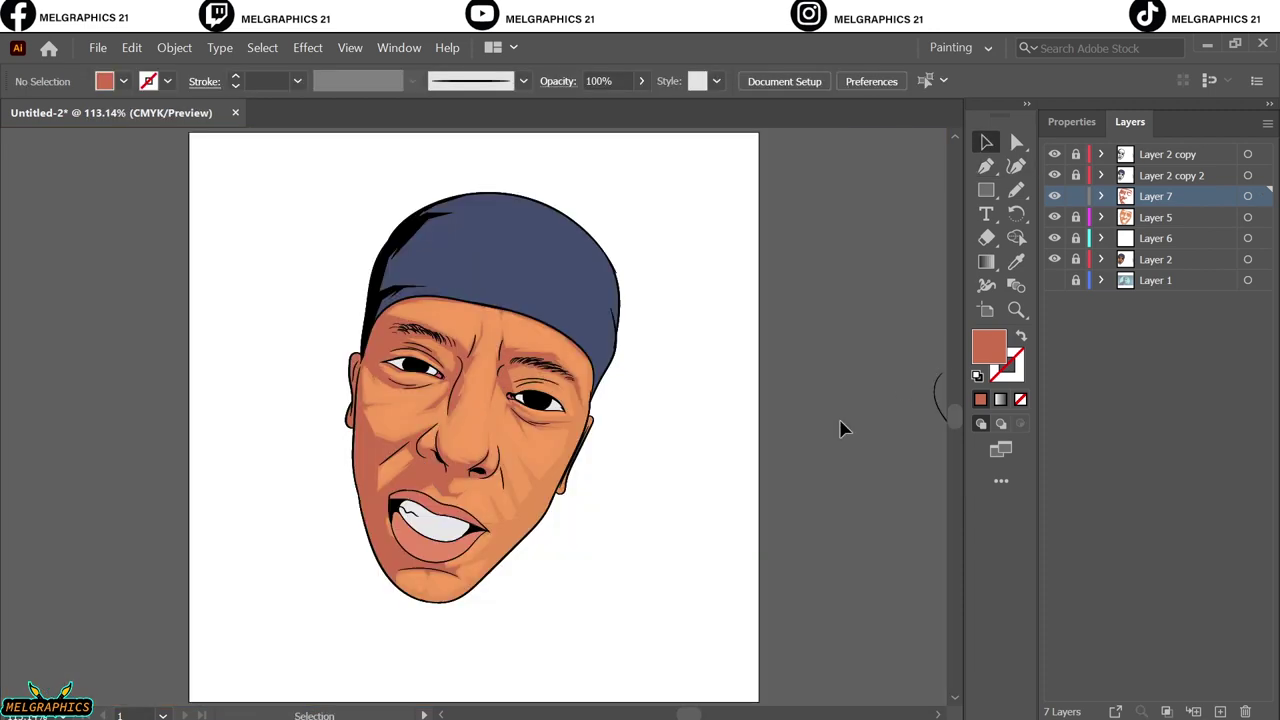
{"action": "key", "text": "ctrl+plus"}
{"action": "key", "text": "ctrl+plus"}
Show the reference photo, hide the face colour layers, and draw curved shadows beside the nose
{"action": "left_click", "coordinate": [1054, 280]}
{"action": "left_click_drag", "start_coordinate": [1054, 259], "coordinate": [1054, 217]}
{"action": "key", "text": "ctrl+plus"}
{"action": "key", "text": "ctrl+plus"}
{"action": "key", "text": "ctrl+plus"}
{"action": "left_click_drag", "start_coordinate": [443, 228], "coordinate": [434, 288]}
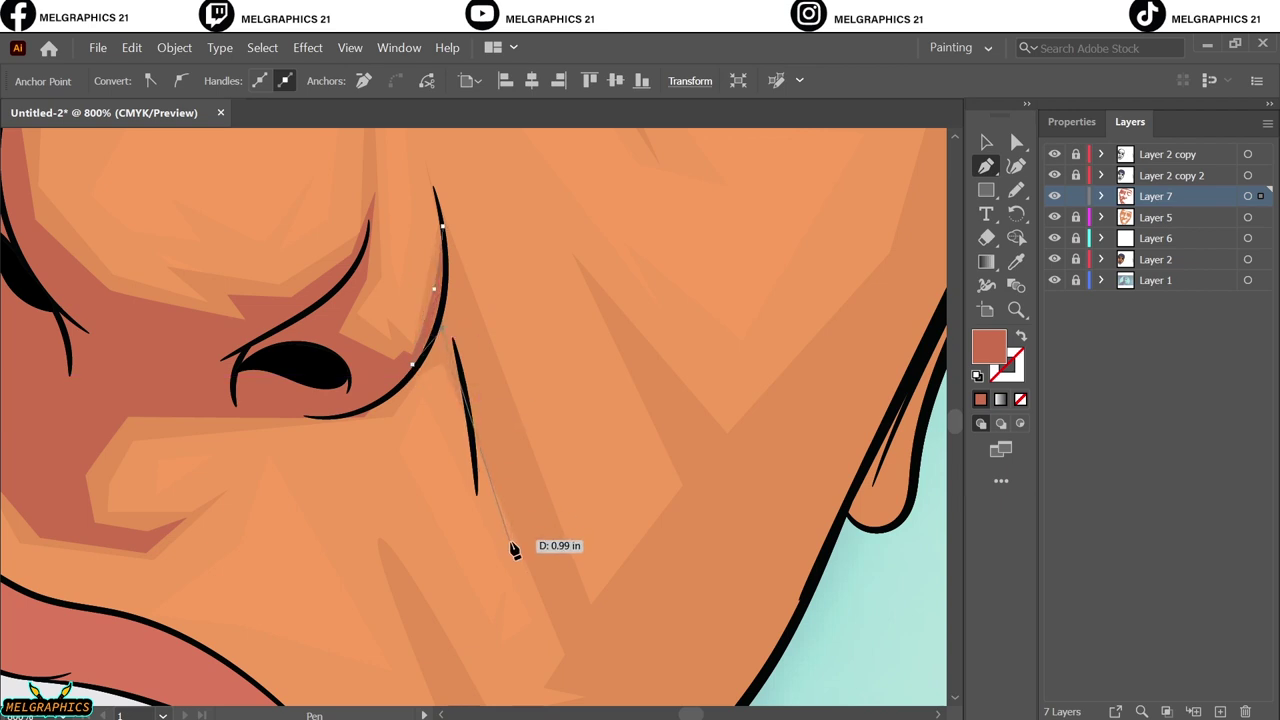
{"action": "left_click", "coordinate": [984, 148]}
{"action": "key", "text": "ctrl+shift+a"}
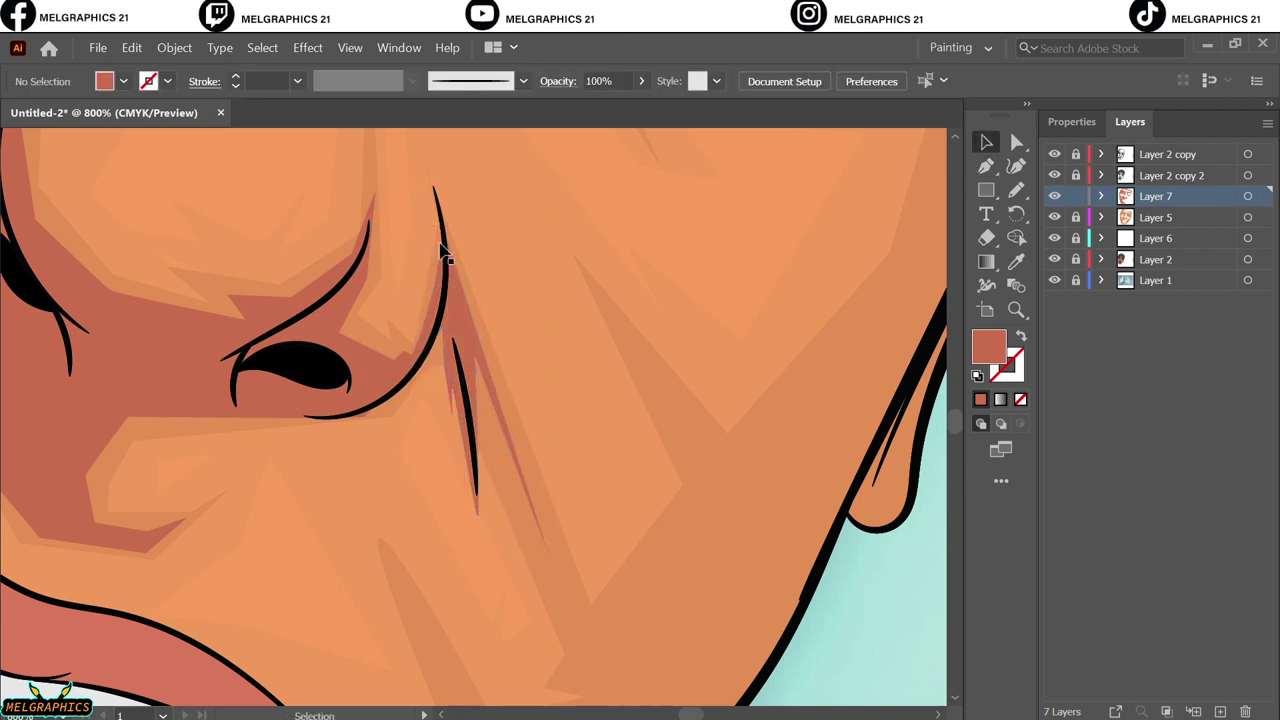
{"action": "left_click_drag", "start_coordinate": [474, 455], "coordinate": [467, 332]}
{"action": "left_click", "coordinate": [985, 145]}
{"action": "key", "text": "ctrl+0"}
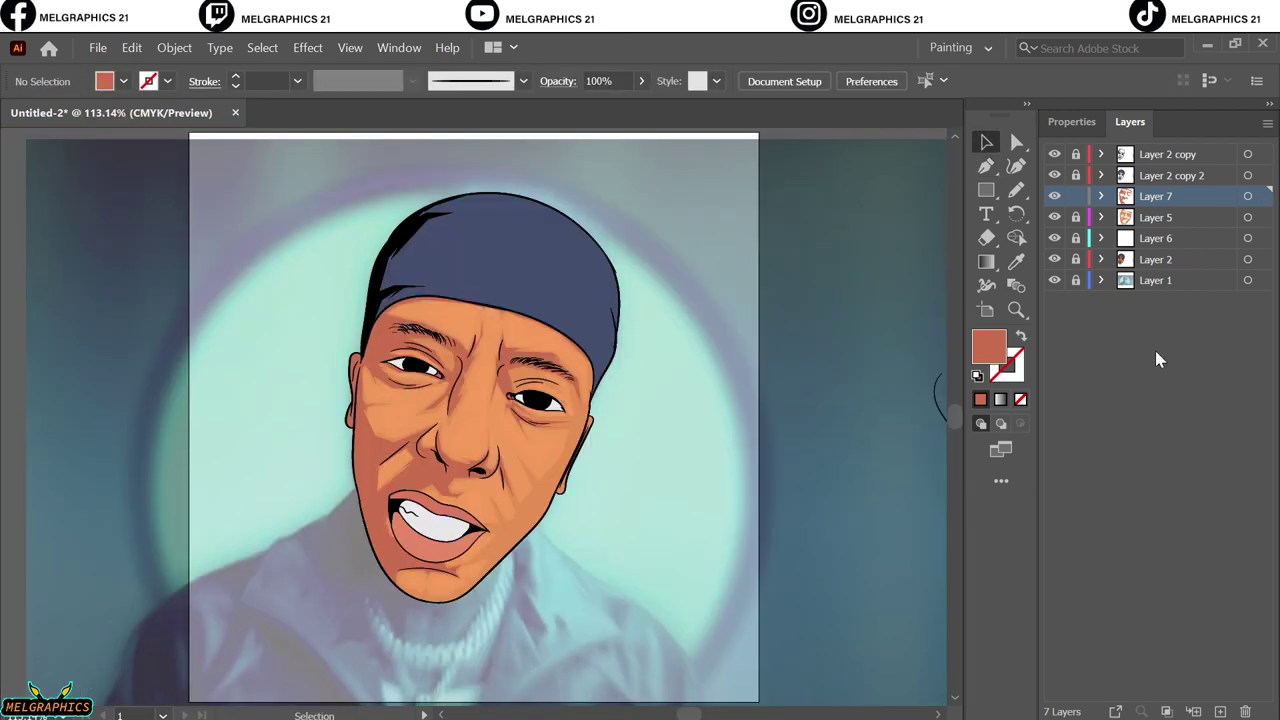
{"action": "left_click", "coordinate": [1054, 280]}
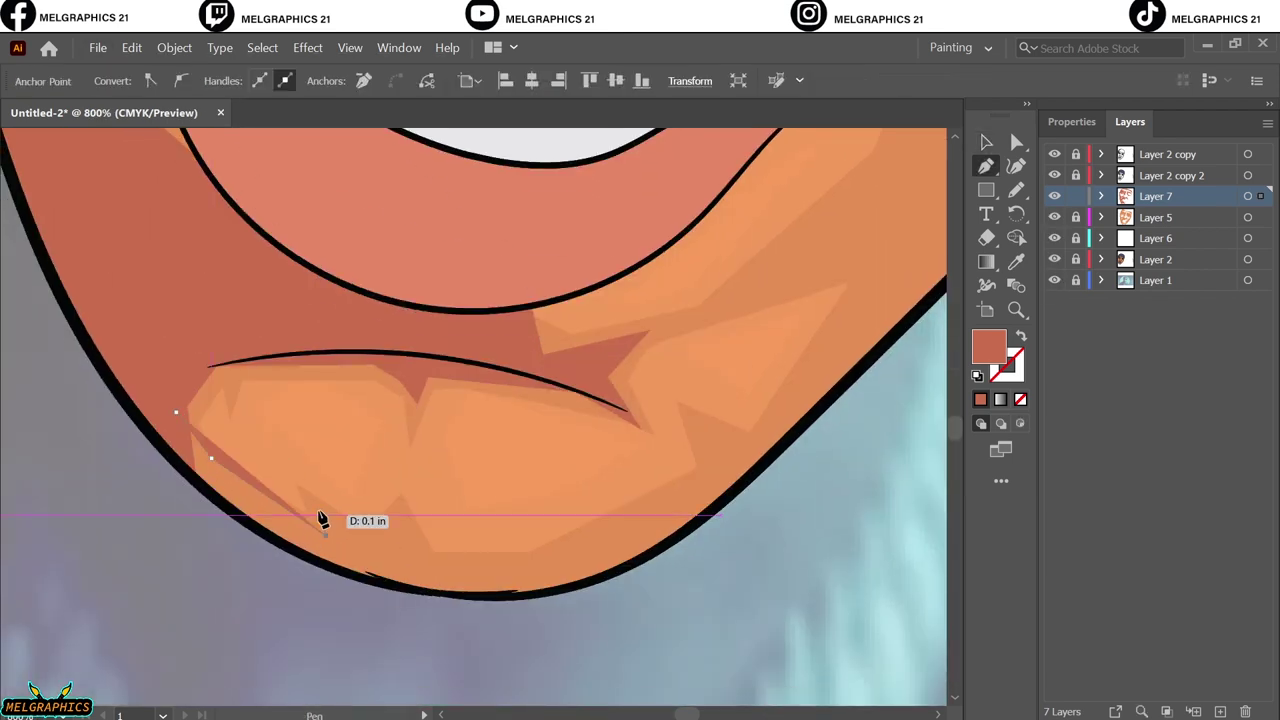
Outline a closed shadow along the lower jaw back to the chin, then hide the reference photo
{"action": "left_click", "coordinate": [326, 535]}
{"action": "left_click", "coordinate": [400, 516]}
{"action": "left_click", "coordinate": [437, 571]}
{"action": "left_click", "coordinate": [553, 563]}
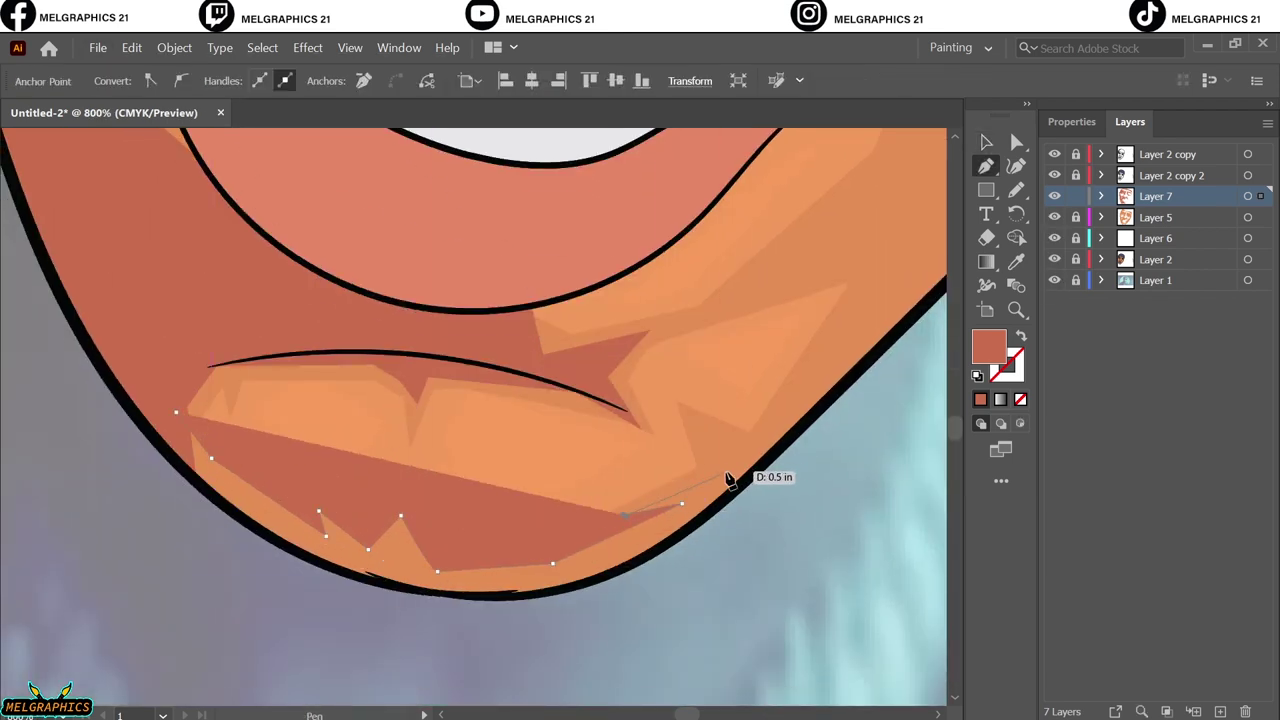
{"action": "left_click", "coordinate": [726, 471]}
{"action": "left_click", "coordinate": [789, 440]}
{"action": "left_click", "coordinate": [603, 580]}
{"action": "left_click", "coordinate": [493, 598]}
{"action": "left_click", "coordinate": [349, 573]}
{"action": "left_click", "coordinate": [209, 494]}
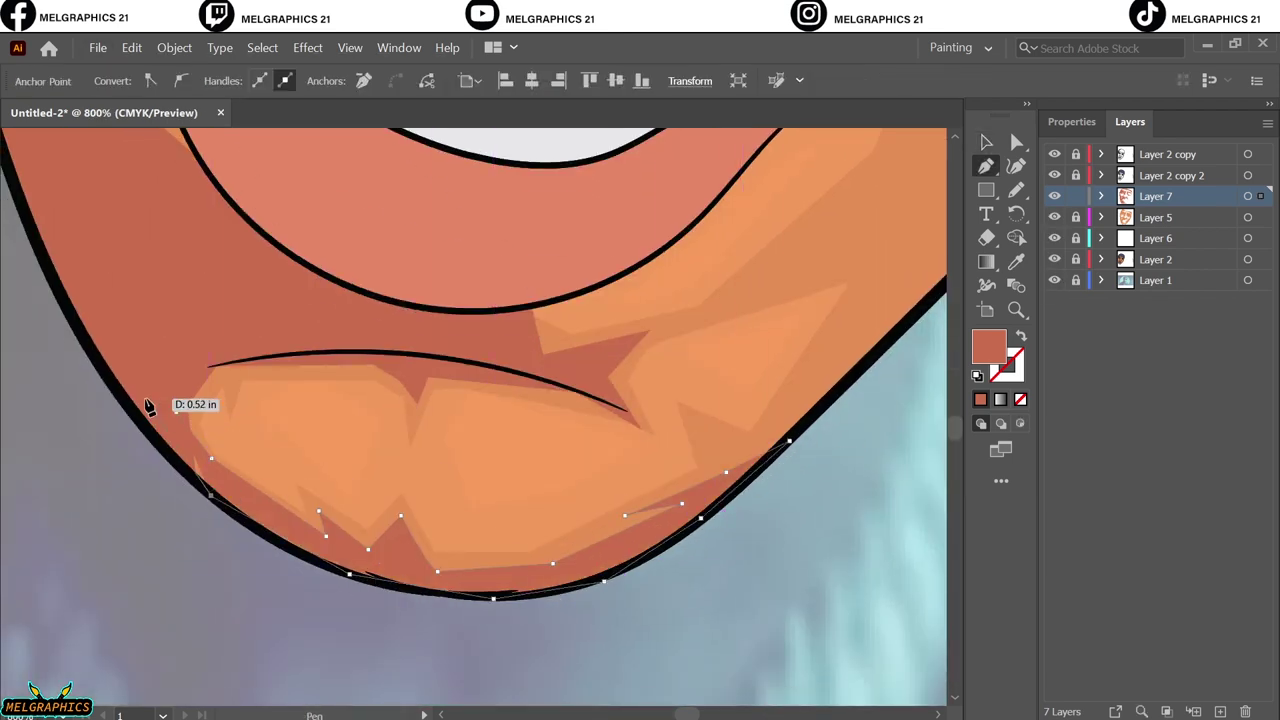
{"action": "left_click", "coordinate": [983, 145]}
{"action": "left_click", "coordinate": [748, 369]}
{"action": "key", "text": "ctrl+0"}
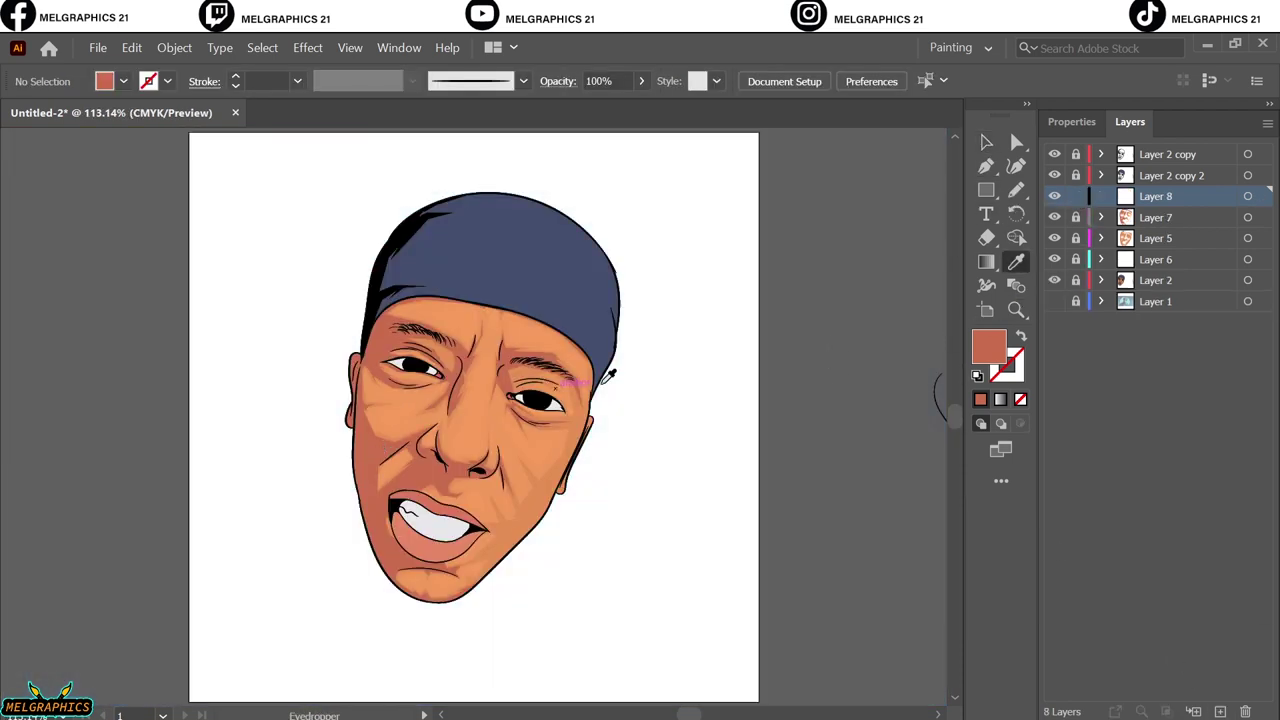
Set the fill colour to a darker reddish-brown
{"action": "double_click", "coordinate": [988, 346]}
{"action": "left_click", "coordinate": [1143, 220]}
{"action": "scroll", "coordinate": [650, 527], "scroll_direction": "up", "scroll_amount": 5}
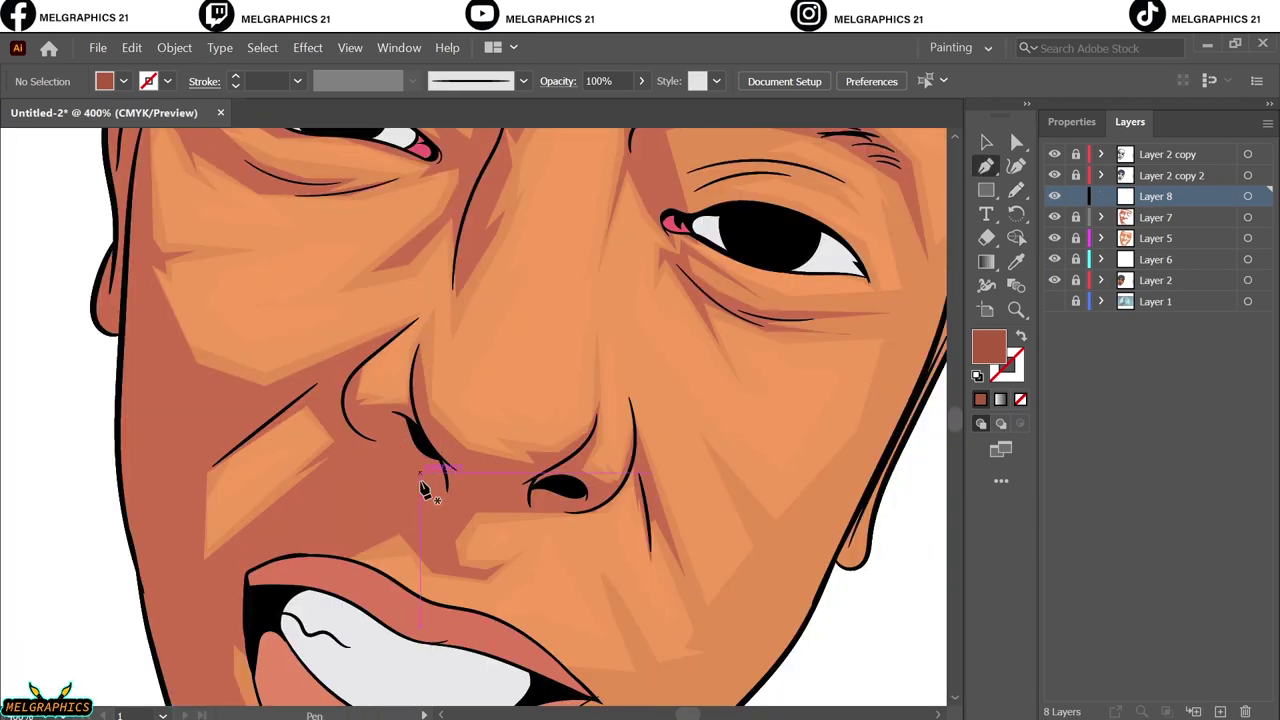
{"action": "key", "text": "p"}
Start the nose shadow beside the nostril, checking against the reference photo
{"action": "left_click", "coordinate": [100, 440]}
{"action": "left_click_drag", "start_coordinate": [277, 343], "coordinate": [310, 430]}
{"action": "left_click", "coordinate": [1054, 301]}
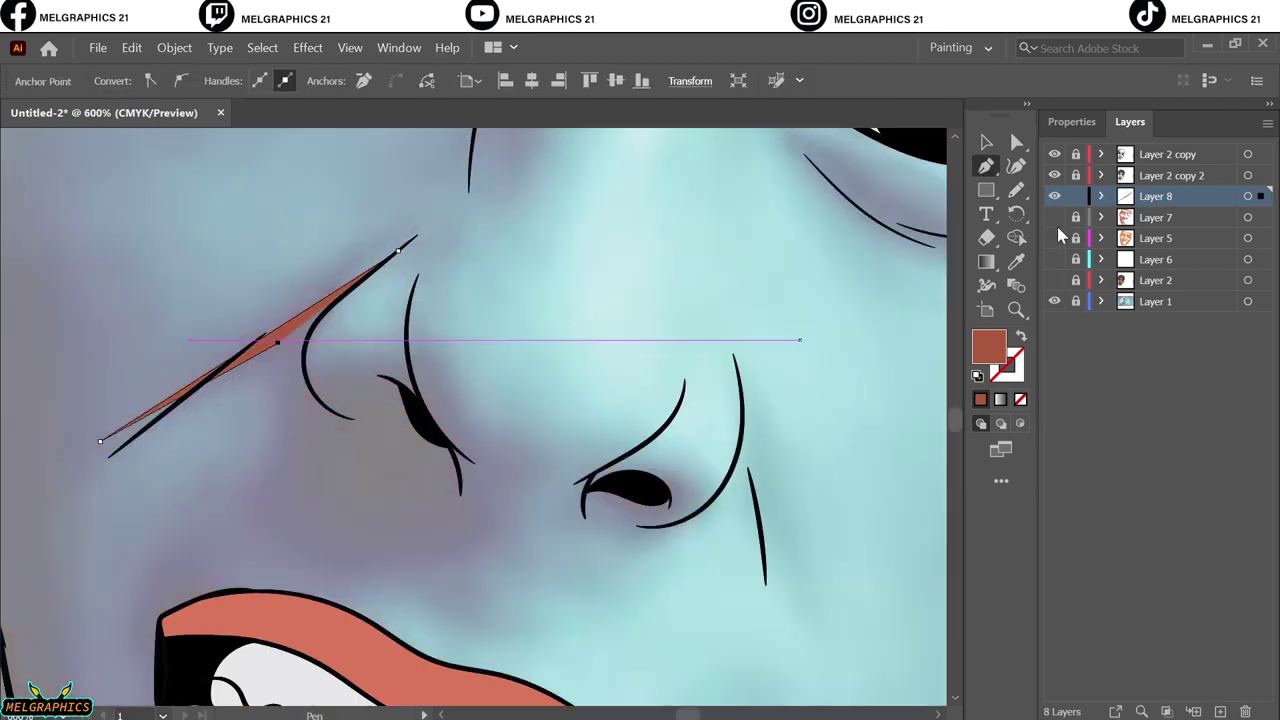
{"action": "scroll", "coordinate": [358, 458], "scroll_direction": "down", "scroll_amount": 2}
{"action": "left_click", "coordinate": [367, 447]}
{"action": "left_click", "coordinate": [410, 456]}
{"action": "left_click", "coordinate": [1054, 301]}
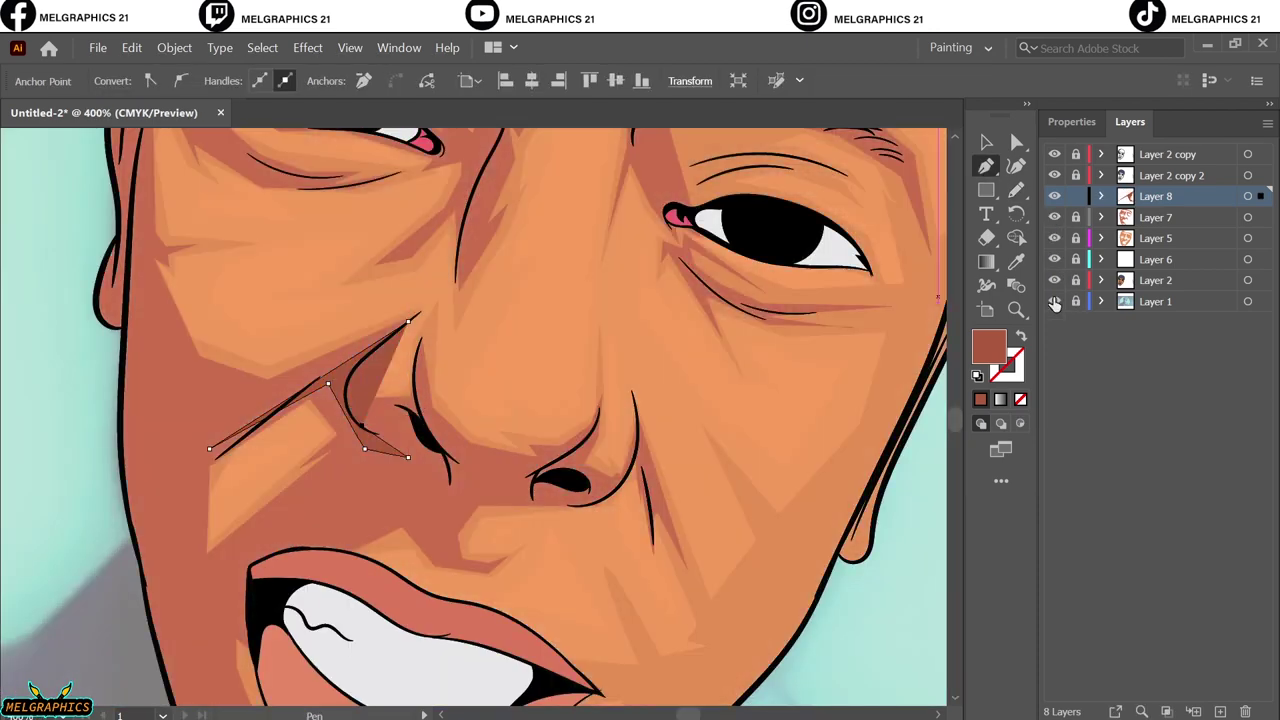
{"action": "scroll", "coordinate": [391, 340], "scroll_direction": "up", "scroll_amount": 3}
Finish the nose shadow with curved points under the nostril and along the cheek fold
{"action": "left_click_drag", "start_coordinate": [440, 481], "coordinate": [590, 483]}
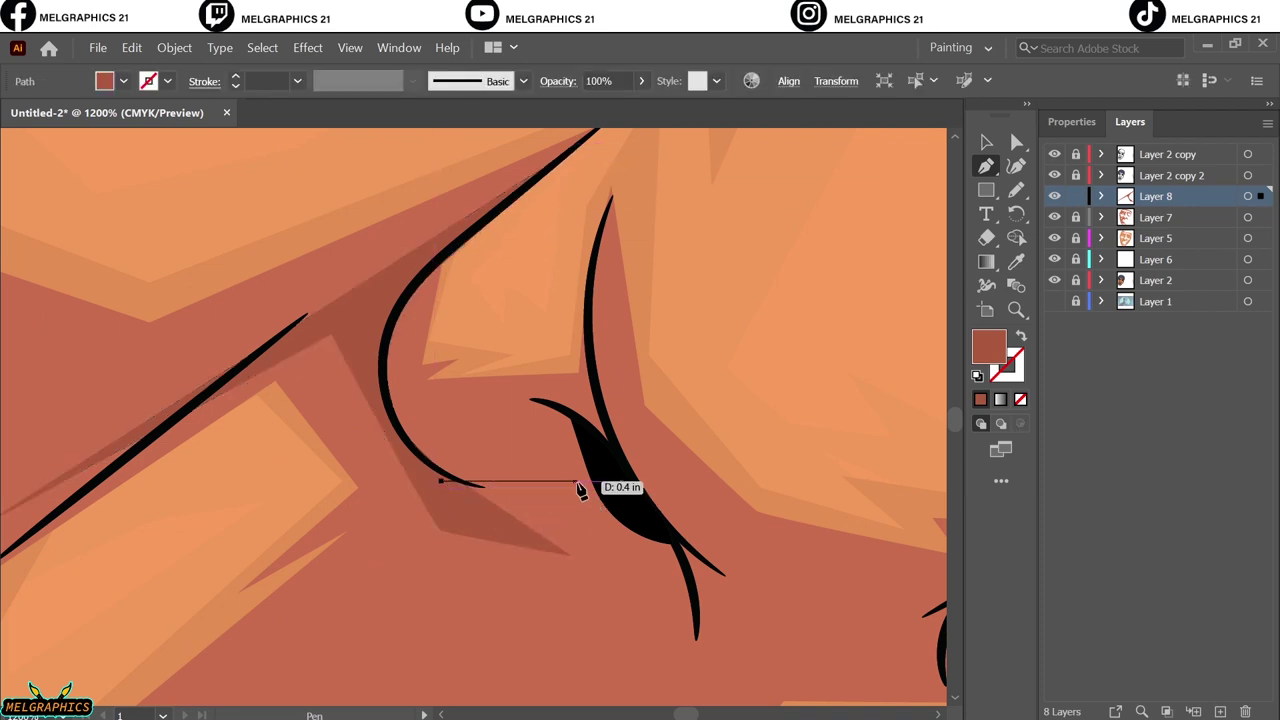
{"action": "scroll", "coordinate": [480, 505], "scroll_direction": "right", "scroll_amount": 4}
{"action": "scroll", "coordinate": [746, 602], "scroll_direction": "down", "scroll_amount": 2}
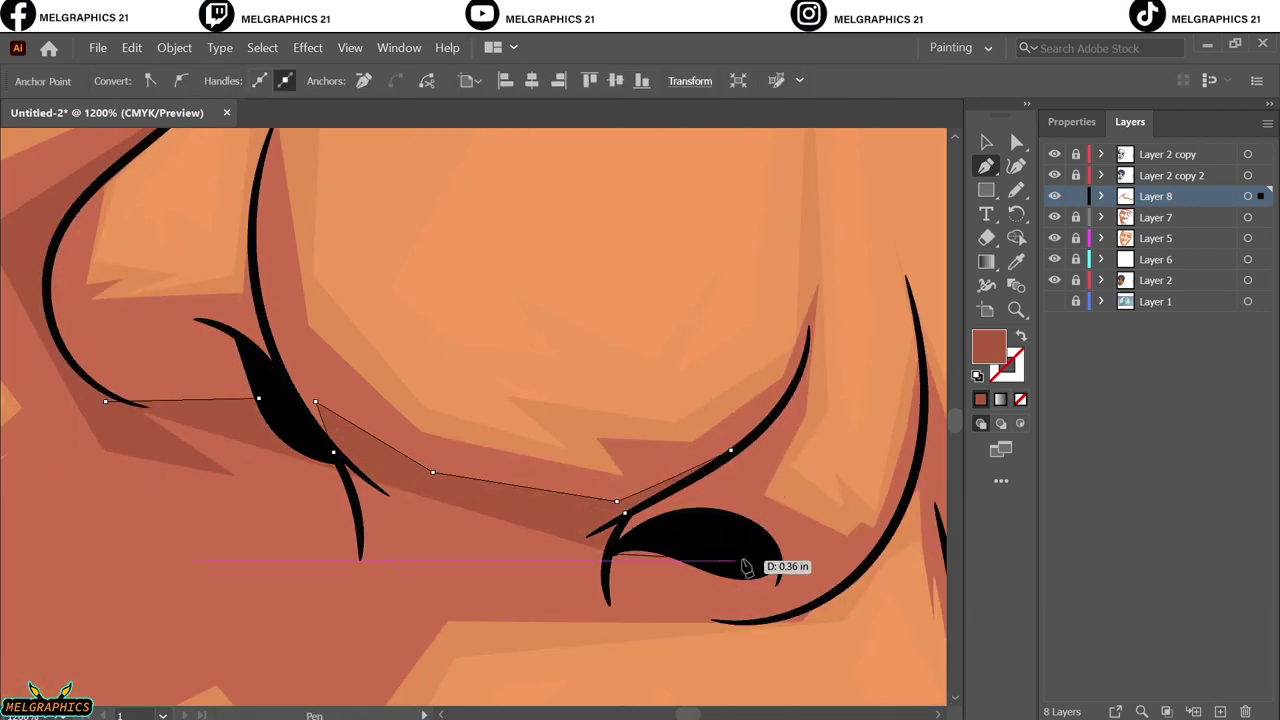
{"action": "left_click", "coordinate": [560, 611]}
{"action": "scroll", "coordinate": [346, 580], "scroll_direction": "left", "scroll_amount": 3}
{"action": "left_click_drag", "start_coordinate": [176, 450], "coordinate": [192, 348]}
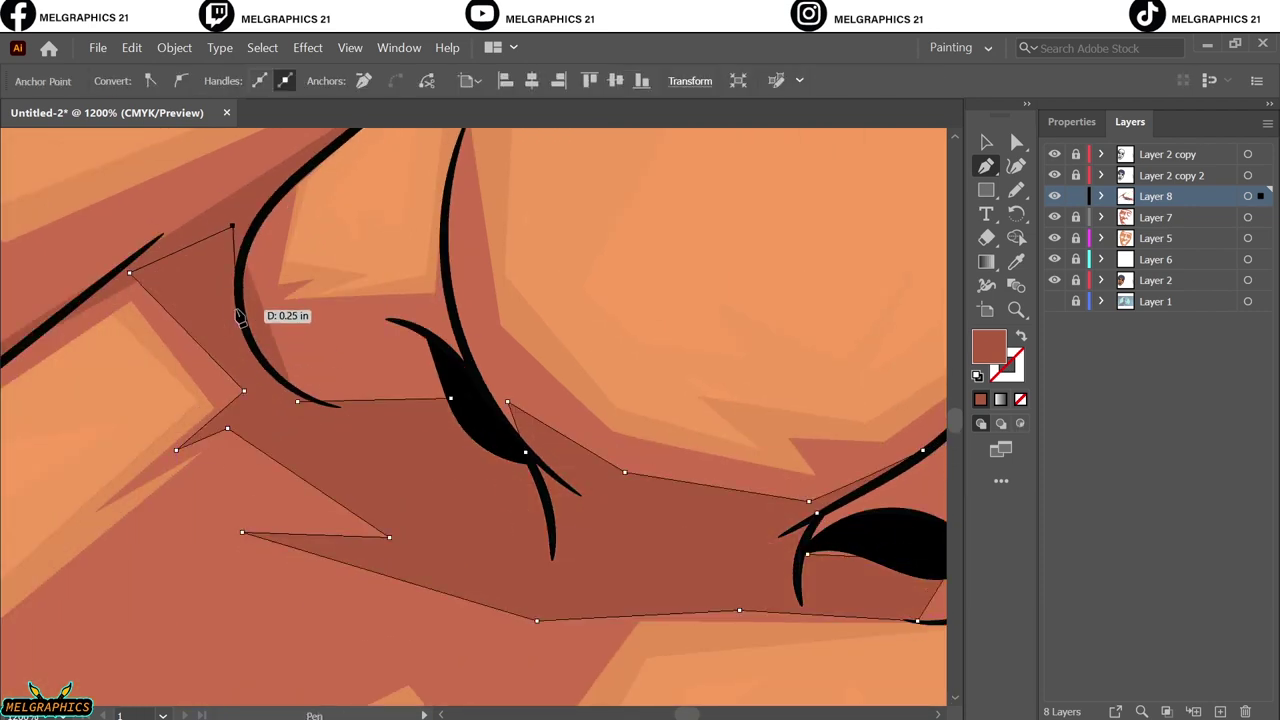
{"action": "key", "text": "v"}
{"action": "key", "text": "ctrl+shift+a"}
{"action": "key", "text": "ctrl+0"}
{"action": "key", "text": "ctrl+plus"}
{"action": "key", "text": "ctrl+plus"}
{"action": "key", "text": "ctrl+plus"}
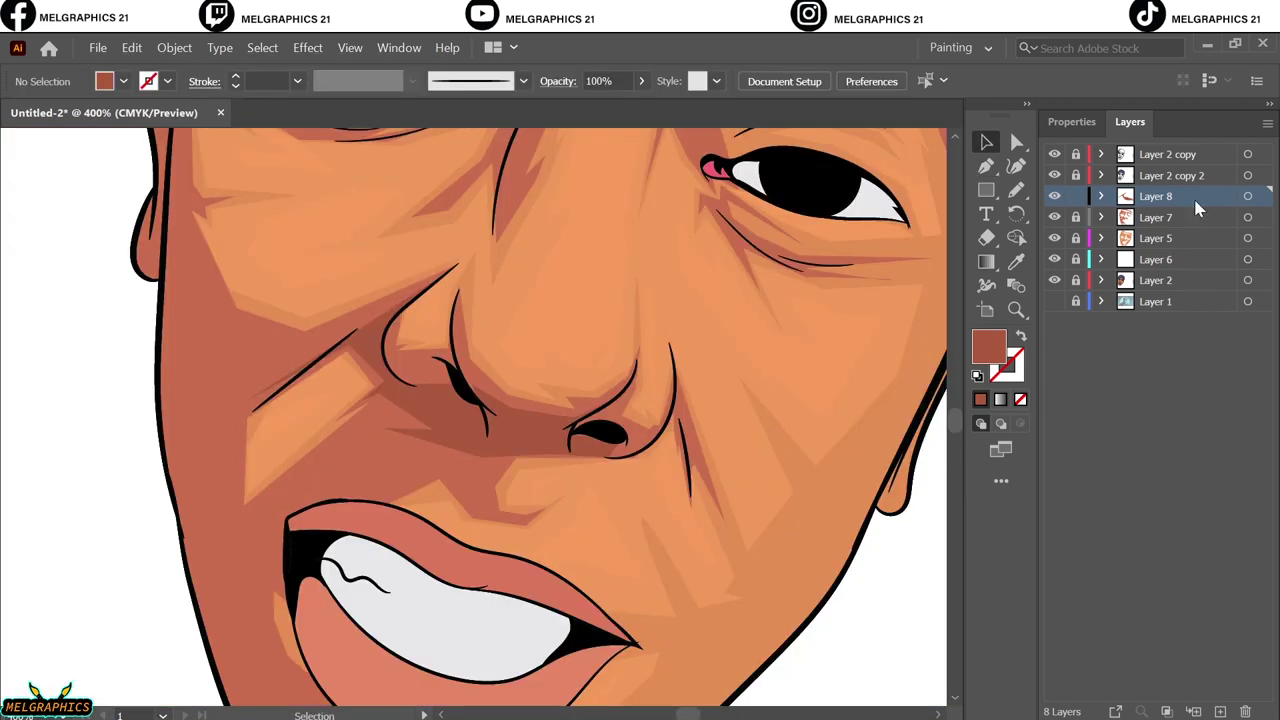
Adjust the shadow's colours, raising magenta and adding a little black
{"action": "left_click", "coordinate": [1248, 196]}
{"action": "left_click", "coordinate": [131, 47]}
{"action": "left_click", "coordinate": [171, 371]}
{"action": "left_click", "coordinate": [490, 394]}
{"action": "left_click_drag", "start_coordinate": [893, 337], "coordinate": [895, 338]}
{"action": "left_click_drag", "start_coordinate": [893, 397], "coordinate": [901, 400]}
{"action": "left_click_drag", "start_coordinate": [895, 337], "coordinate": [900, 337]}
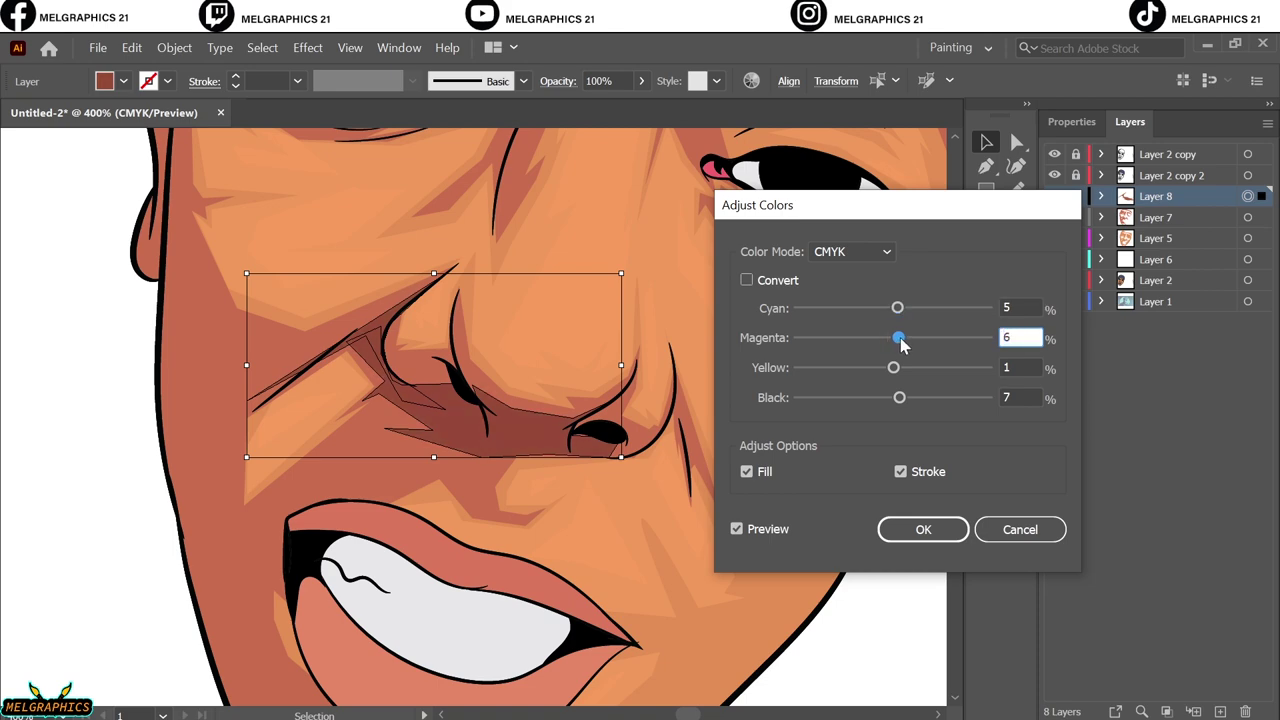
{"action": "left_click", "coordinate": [923, 529]}
{"action": "key", "text": "ctrl+shift+a"}
{"action": "key", "text": "ctrl+0"}
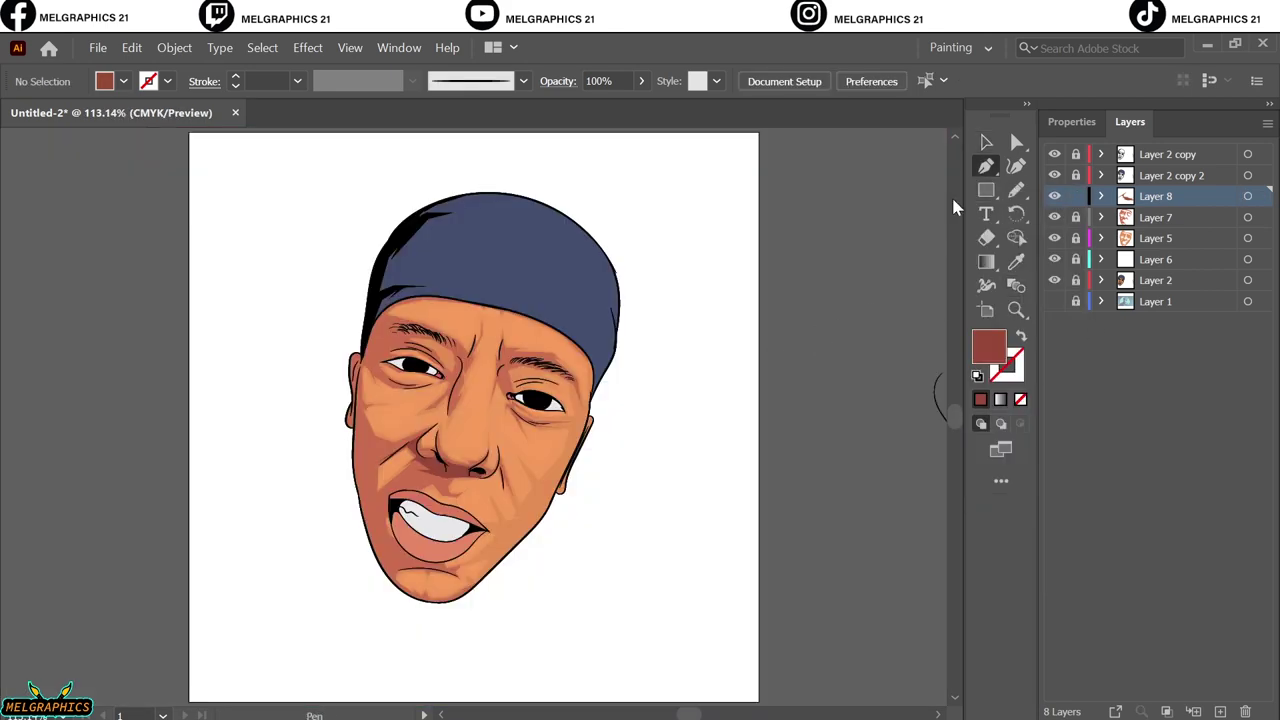
Outline the forehead shadow under the cap, running down into the V of the brow
{"action": "scroll", "coordinate": [680, 303], "scroll_direction": "up", "scroll_amount": 8}
{"action": "left_click", "coordinate": [672, 262]}
{"action": "left_click", "coordinate": [479, 321]}
{"action": "left_click", "coordinate": [378, 410]}
{"action": "left_click", "coordinate": [493, 440]}
{"action": "left_click", "coordinate": [650, 468]}
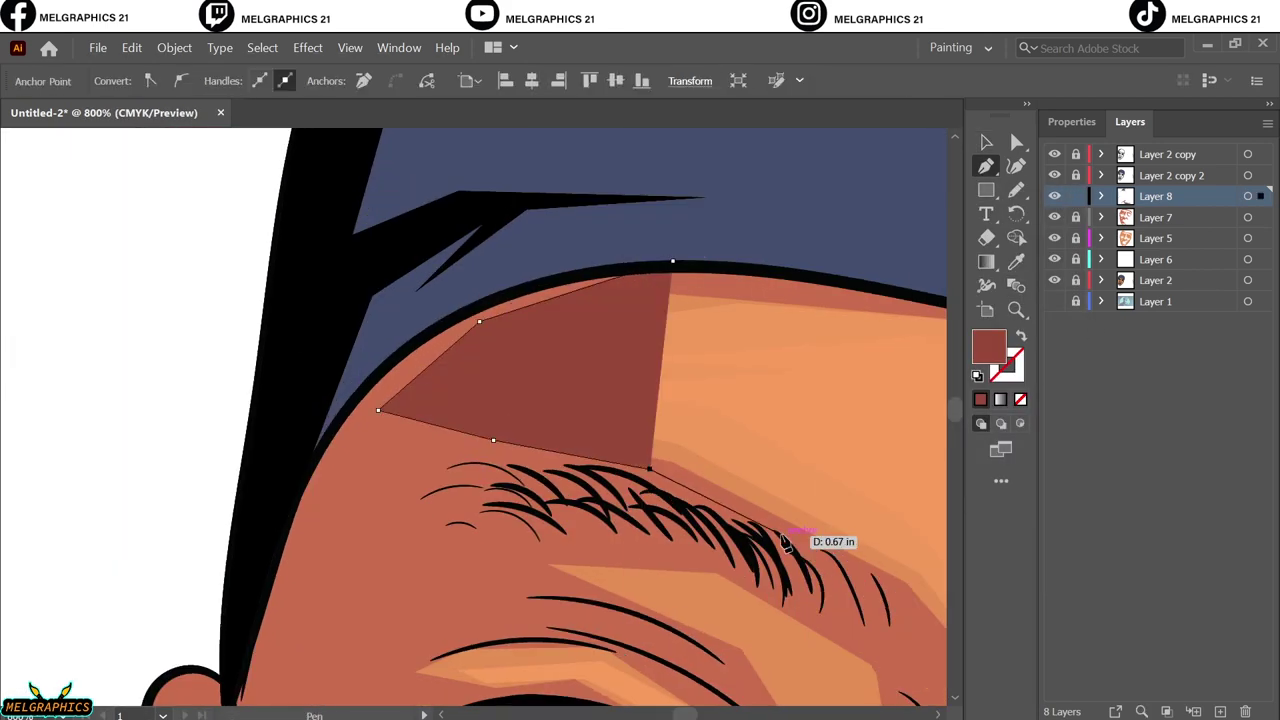
{"action": "left_click", "coordinate": [783, 540]}
{"action": "scroll", "coordinate": [700, 560], "scroll_direction": "down", "scroll_amount": 3}
{"action": "left_click", "coordinate": [771, 594]}
{"action": "scroll", "coordinate": [771, 594], "scroll_direction": "down", "scroll_amount": 3}
{"action": "left_click", "coordinate": [711, 609]}
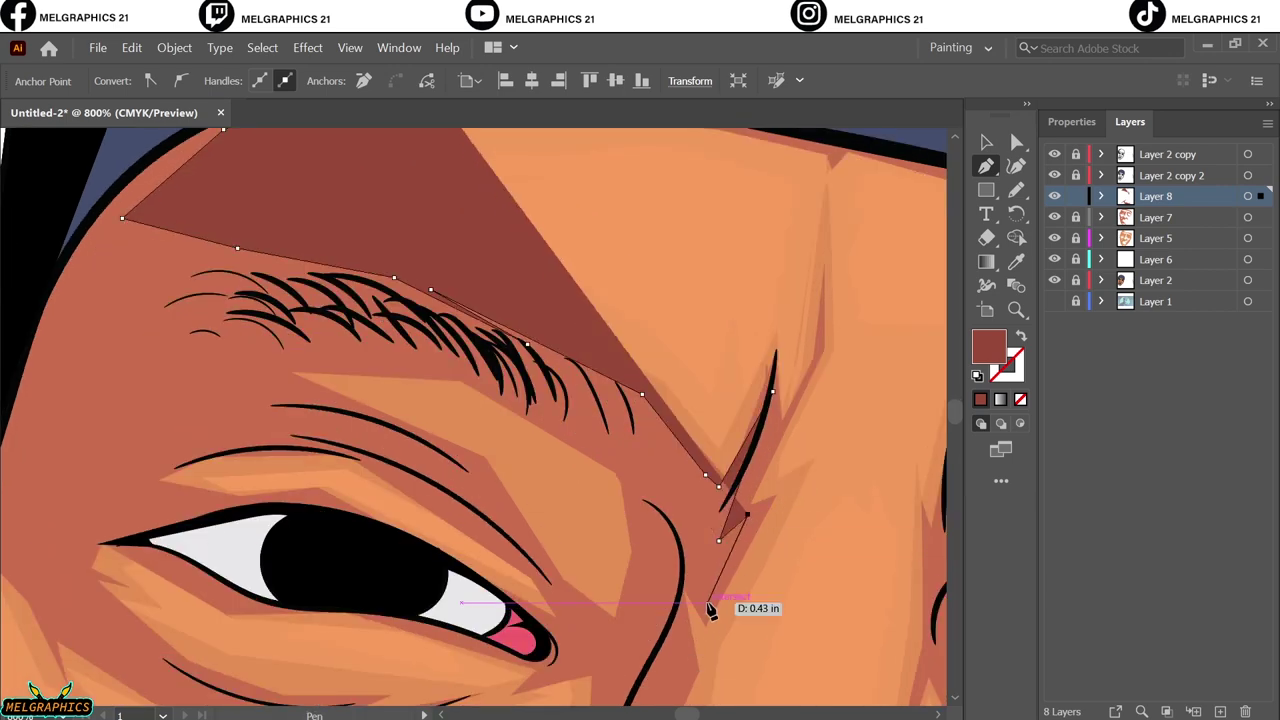
Trace the brow shadow along the eyebrow underside and eyelid crease, then close it
{"action": "left_click", "coordinate": [462, 362]}
{"action": "left_click", "coordinate": [265, 360]}
{"action": "left_click", "coordinate": [323, 421]}
{"action": "left_click", "coordinate": [463, 466]}
{"action": "left_click", "coordinate": [560, 598]}
{"action": "scroll", "coordinate": [192, 455], "scroll_direction": "left", "scroll_amount": 2}
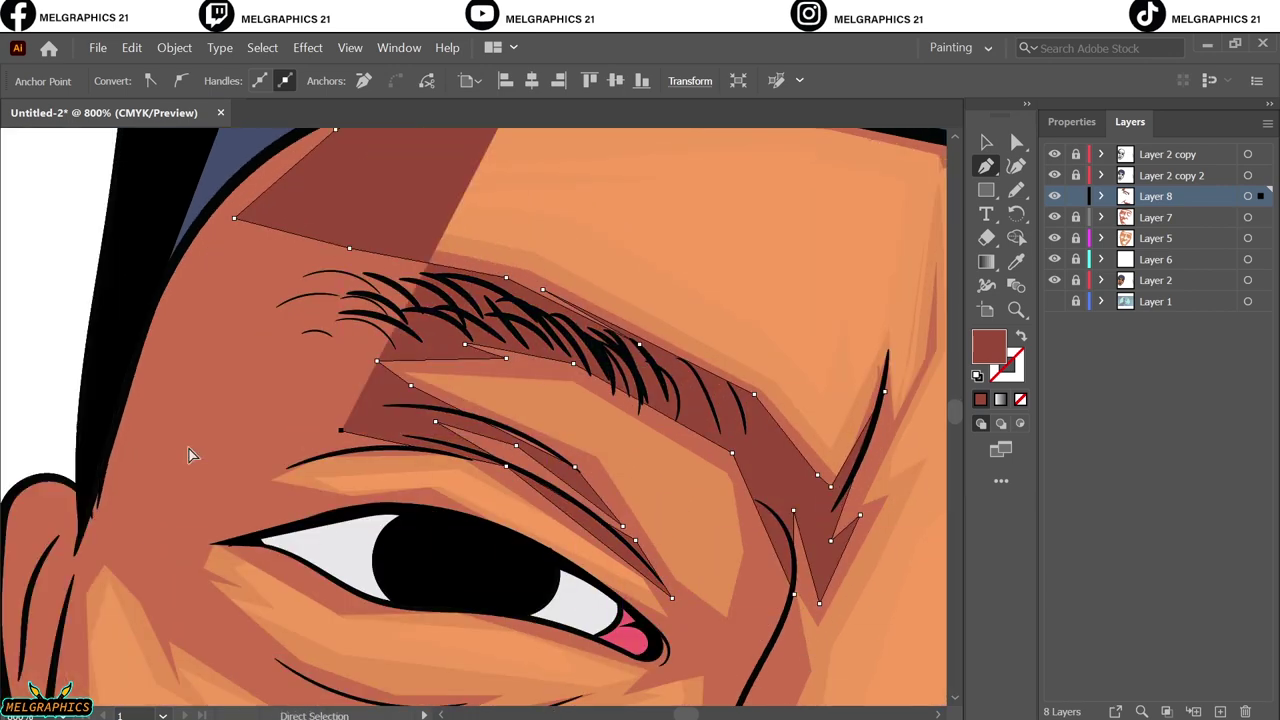
{"action": "left_click", "coordinate": [192, 455], "text": "ctrl"}
Draw a closed curved shadow shape below the outer eye corner
{"action": "scroll", "coordinate": [271, 543], "scroll_direction": "down", "scroll_amount": 2}
{"action": "left_click_drag", "start_coordinate": [260, 461], "coordinate": [262, 479]}
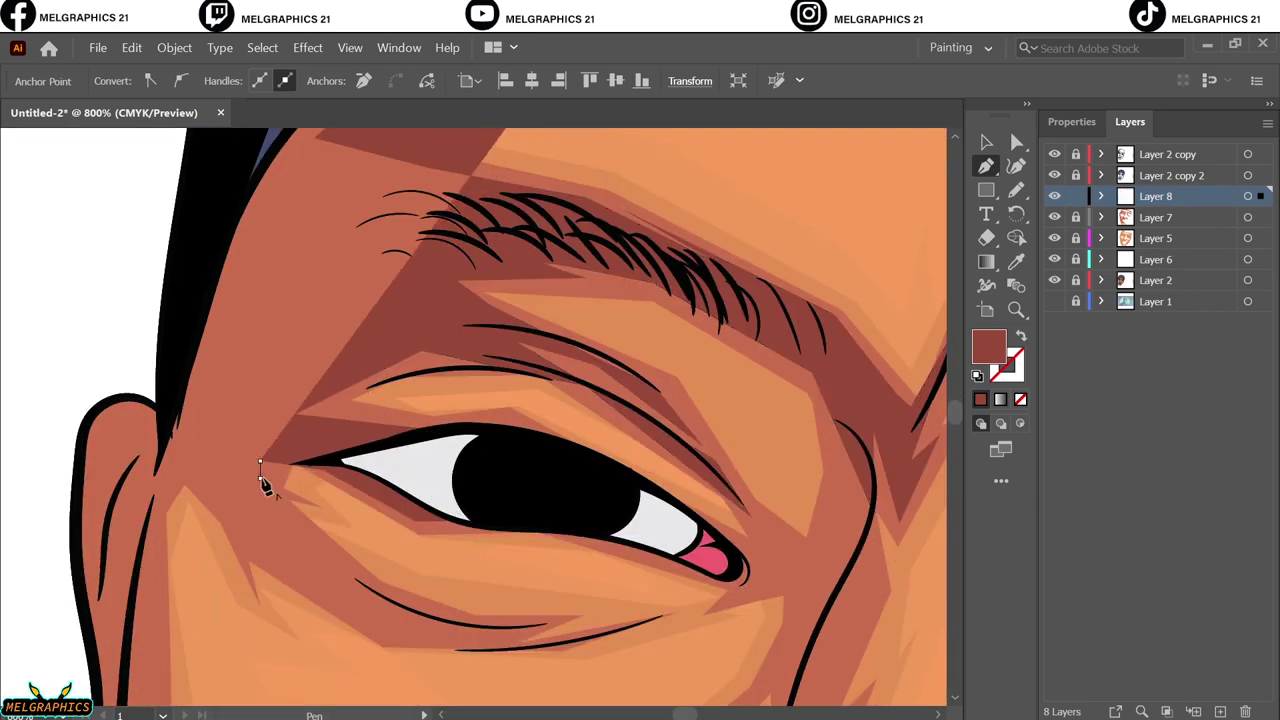
{"action": "left_click", "coordinate": [509, 634]}
{"action": "left_click", "coordinate": [414, 643]}
{"action": "left_click", "coordinate": [257, 580]}
{"action": "left_click", "coordinate": [245, 560]}
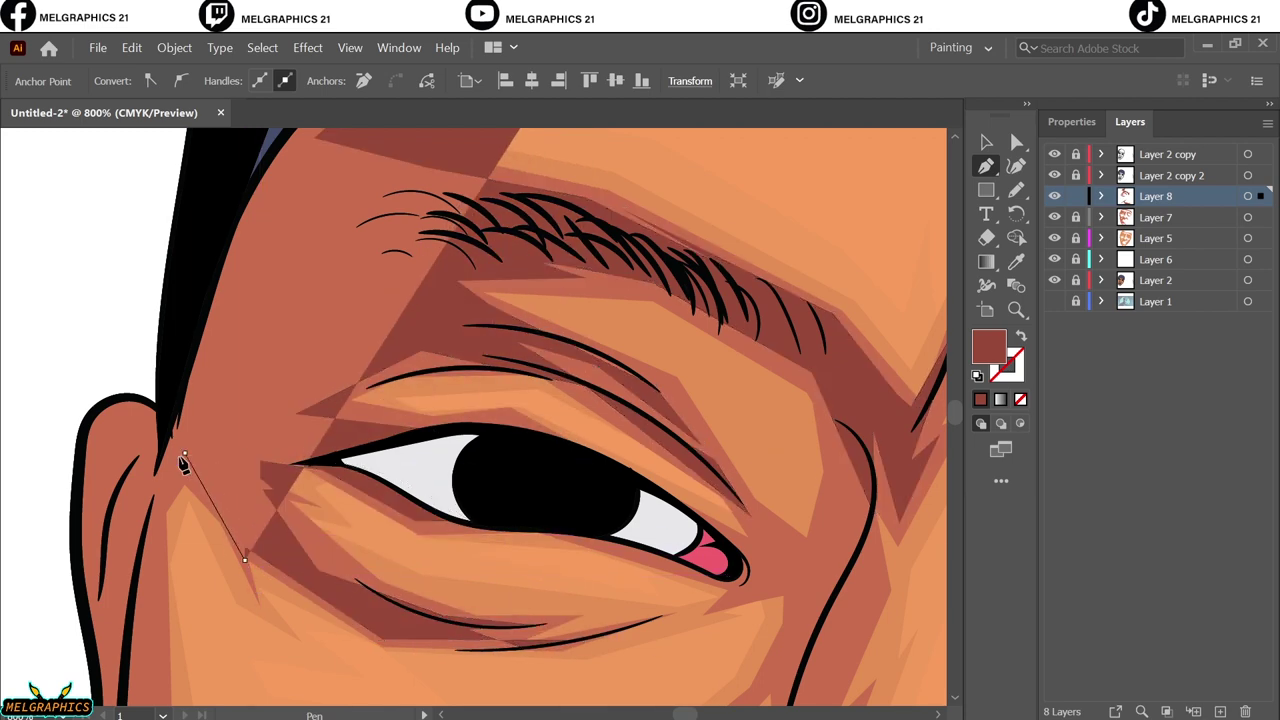
{"action": "left_click", "coordinate": [183, 462]}
{"action": "scroll", "coordinate": [500, 400], "scroll_direction": "up", "scroll_amount": 5}
Clear the selection, fit the face in view, then zoom into the left cheek and ear
{"action": "key", "text": "v"}
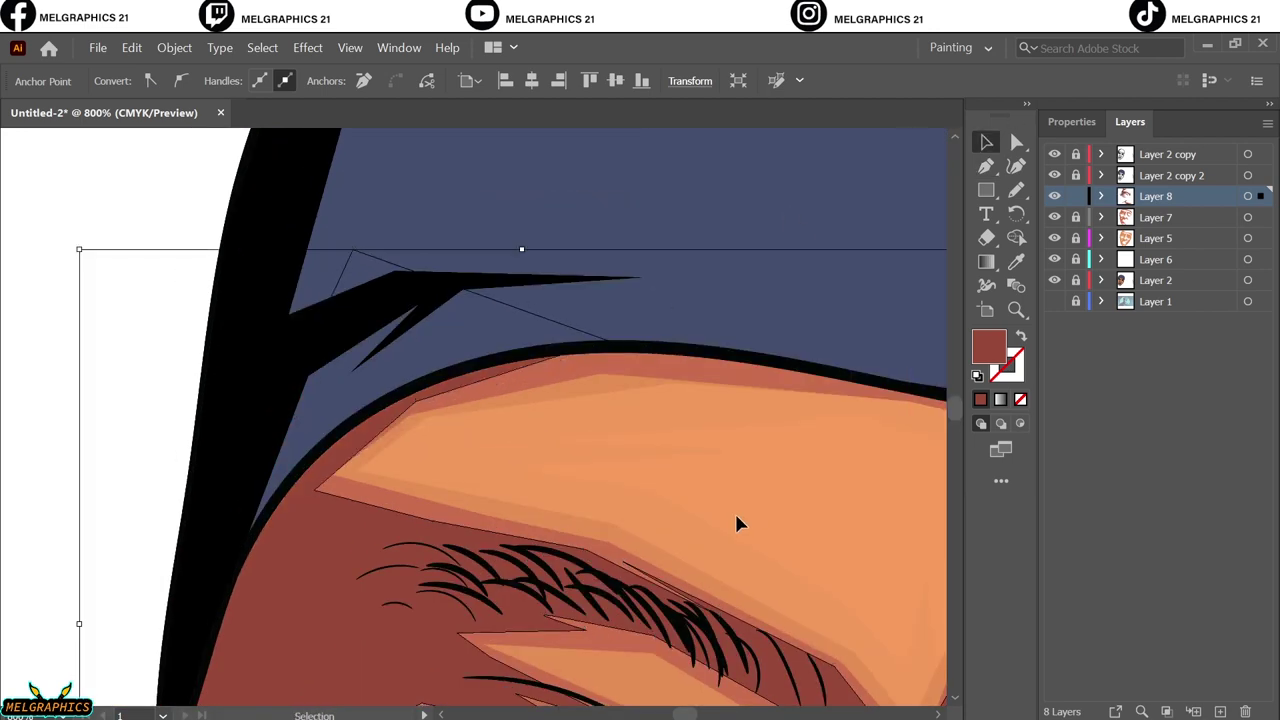
{"action": "left_click", "coordinate": [735, 524]}
{"action": "key", "text": "ctrl+0"}
{"action": "left_click_drag", "start_coordinate": [350, 354], "coordinate": [450, 400]}
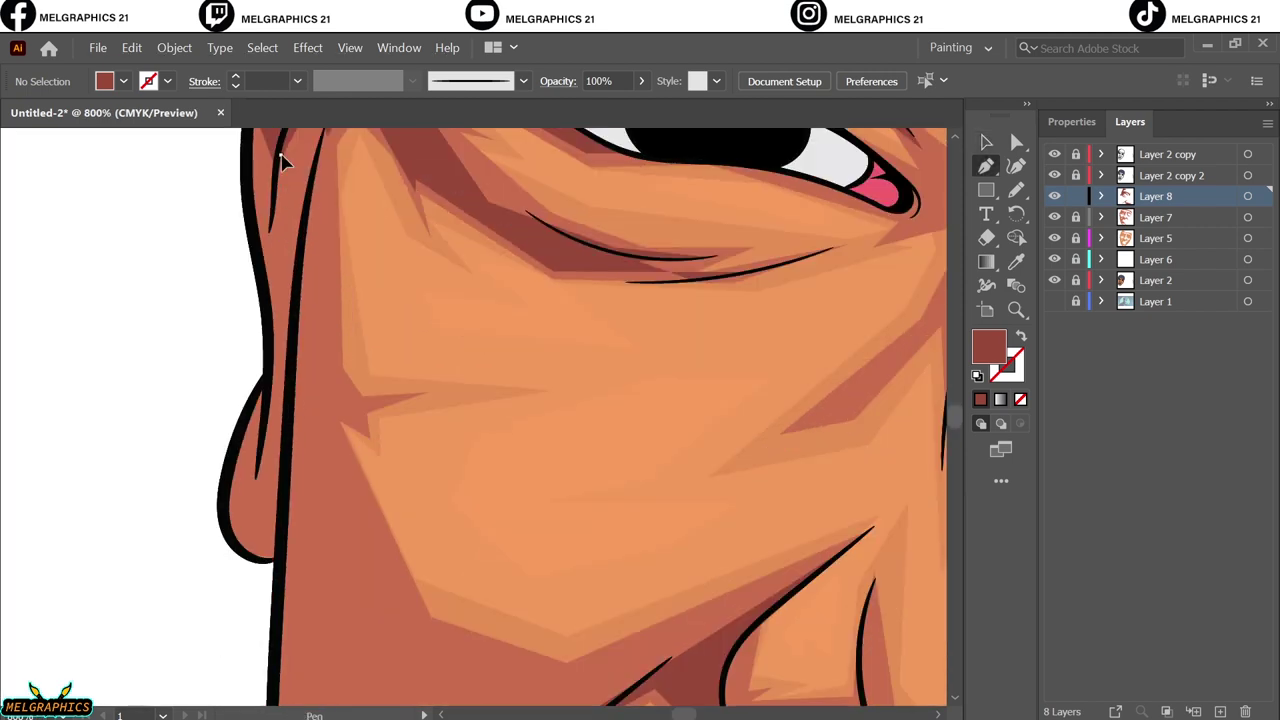
Draw the cheek shadow beside the ear toward the chin crease, swapping fill and stroke
{"action": "key", "text": "p"}
{"action": "left_click", "coordinate": [280, 155]}
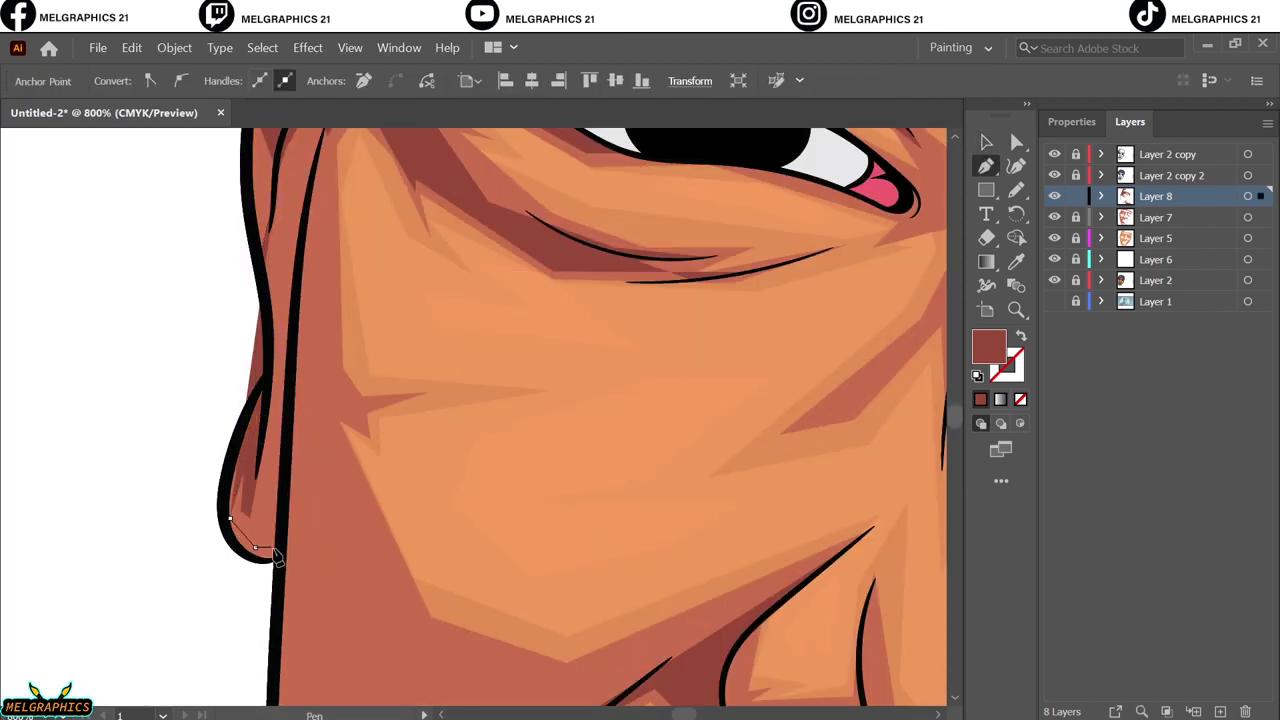
{"action": "left_click", "coordinate": [277, 557]}
{"action": "scroll", "coordinate": [277, 557], "scroll_direction": "down", "scroll_amount": 5}
{"action": "left_click", "coordinate": [270, 530]}
{"action": "left_click", "coordinate": [324, 301]}
{"action": "left_click", "coordinate": [508, 508]}
{"action": "left_click", "coordinate": [800, 327]}
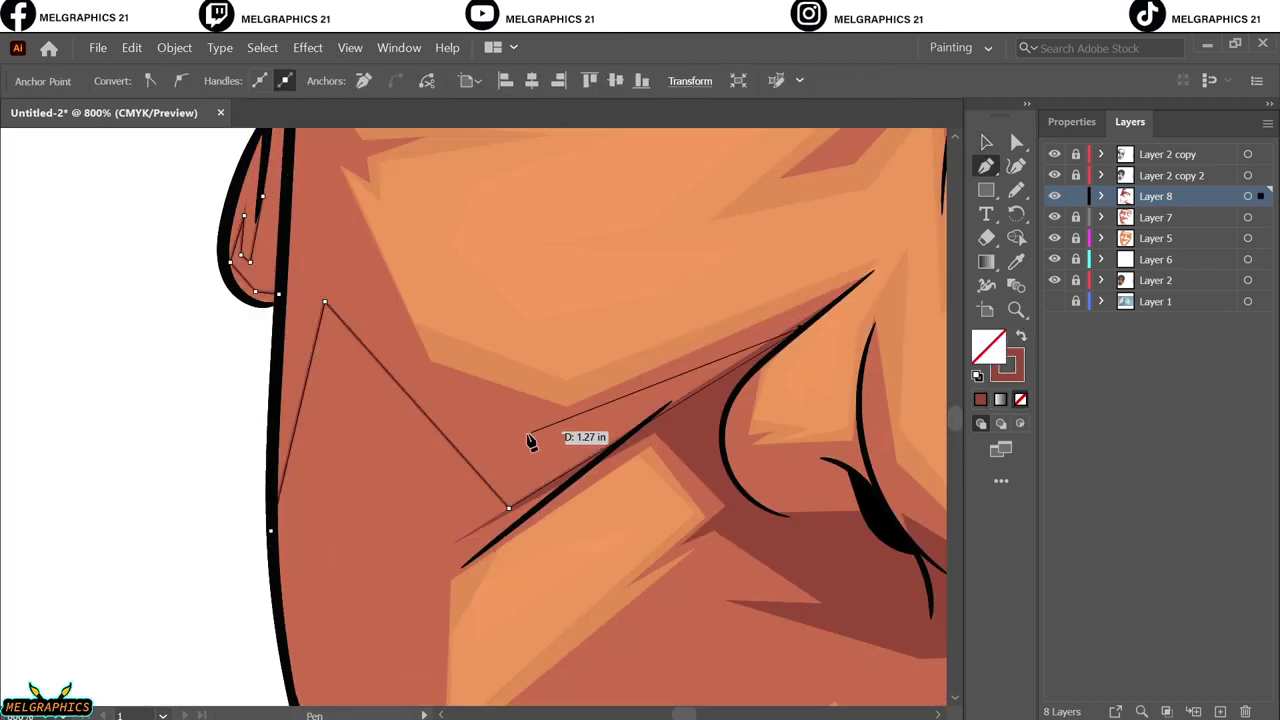
{"action": "left_click", "coordinate": [350, 221]}
{"action": "scroll", "coordinate": [308, 498], "scroll_direction": "up", "scroll_amount": 5}
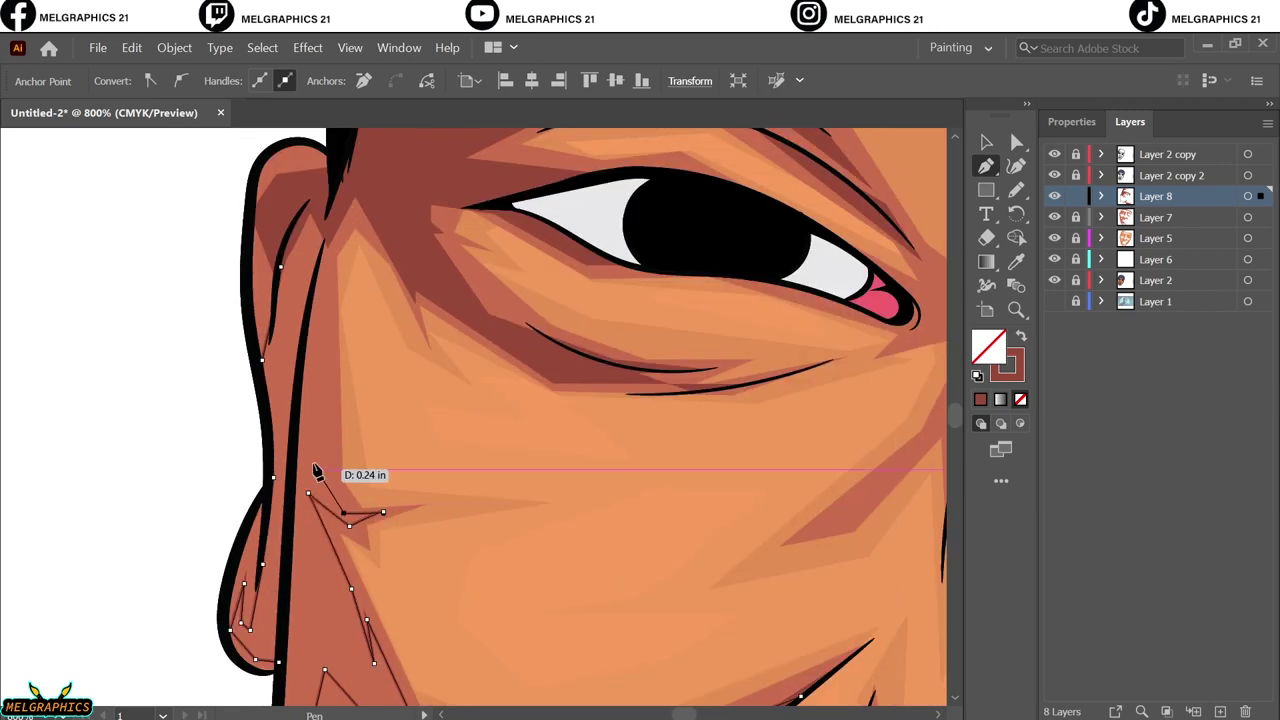
{"action": "key", "text": "shift+x"}
Deselect, fit the face in view, and outline a cheek shadow beside the mouth
{"action": "key", "text": "v"}
{"action": "key", "text": "ctrl+shift+a"}
{"action": "key", "text": "ctrl+0"}
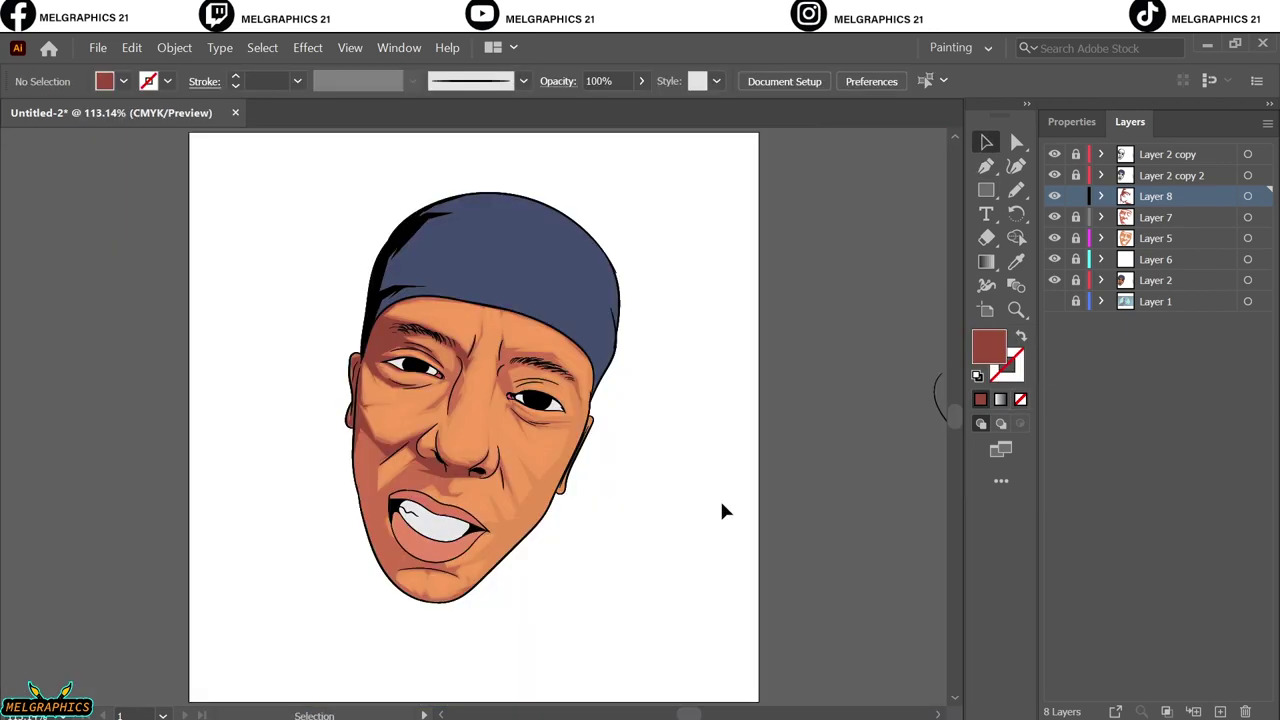
{"action": "scroll", "coordinate": [352, 497], "scroll_direction": "up", "scroll_amount": 3}
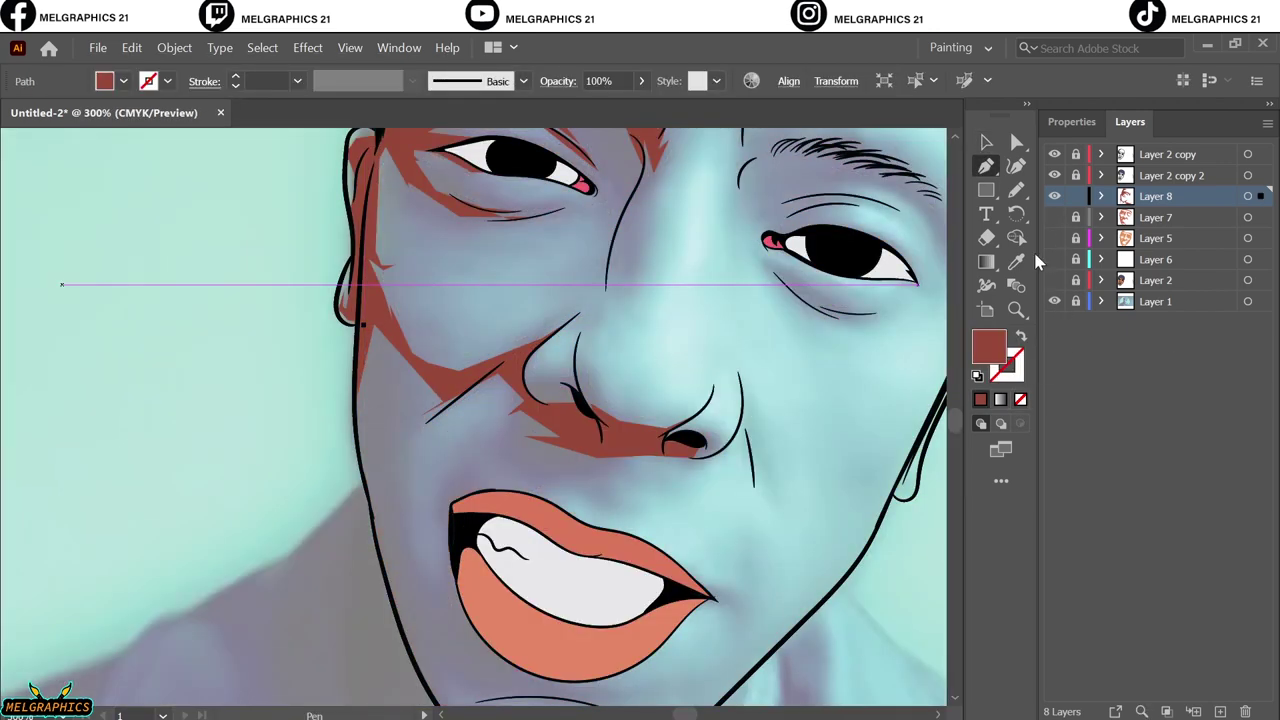
{"action": "left_click", "coordinate": [364, 309]}
{"action": "left_click", "coordinate": [378, 297]}
{"action": "left_click", "coordinate": [437, 373]}
{"action": "left_click", "coordinate": [398, 433]}
{"action": "left_click", "coordinate": [404, 551]}
{"action": "left_click", "coordinate": [437, 480]}
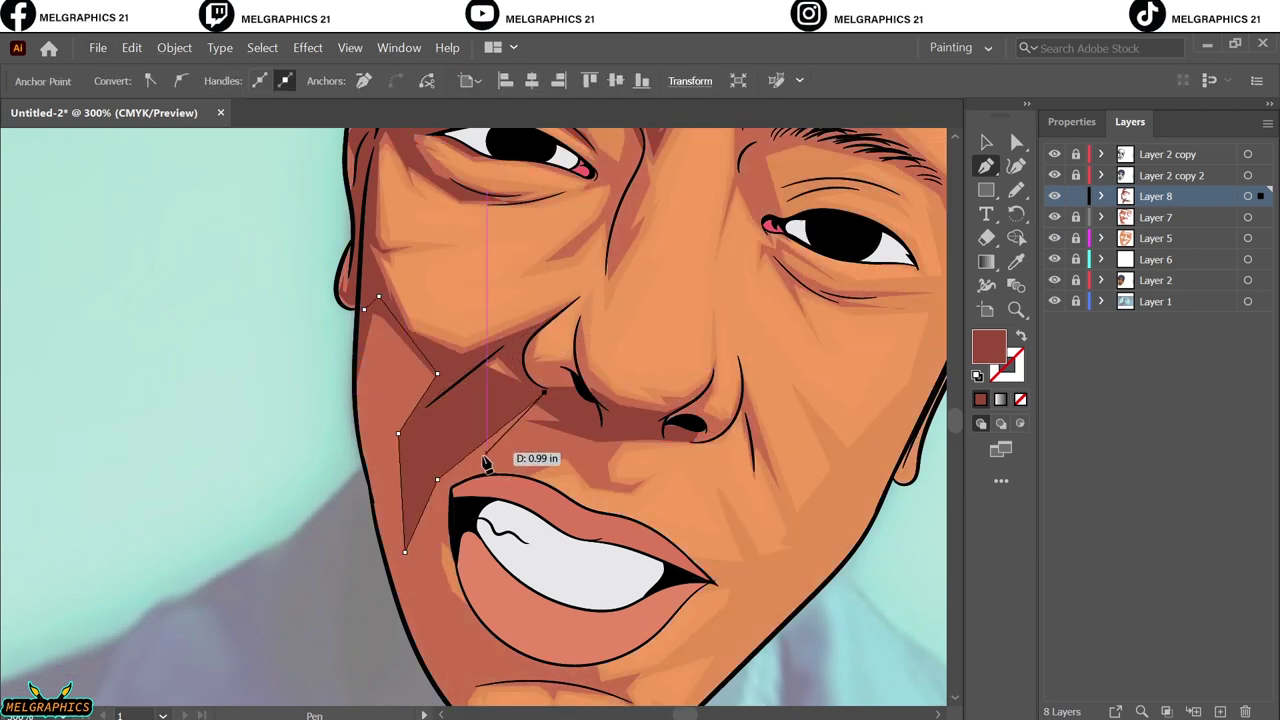
{"action": "left_click", "coordinate": [485, 458]}
{"action": "left_click", "coordinate": [544, 393]}
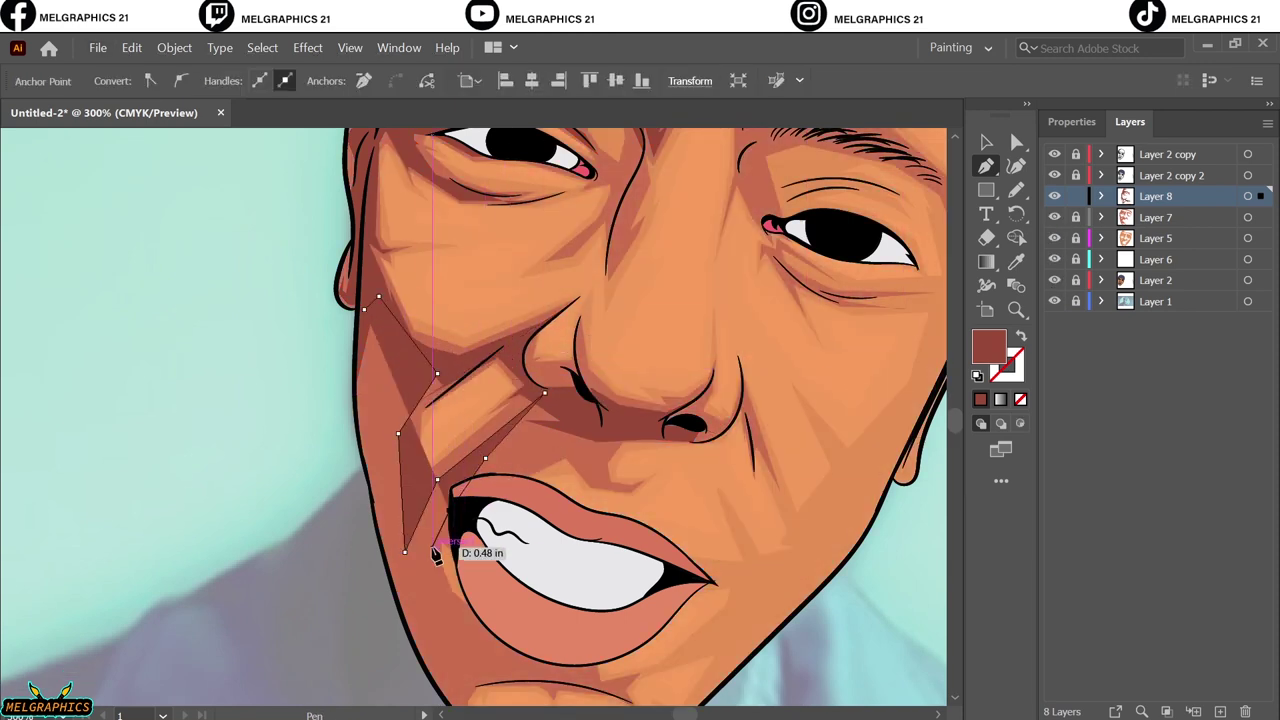
Extend the cheek shadow below the lower lip and finish it
{"action": "left_click", "coordinate": [526, 669]}
{"action": "scroll", "coordinate": [515, 668], "scroll_direction": "down", "scroll_amount": 1}
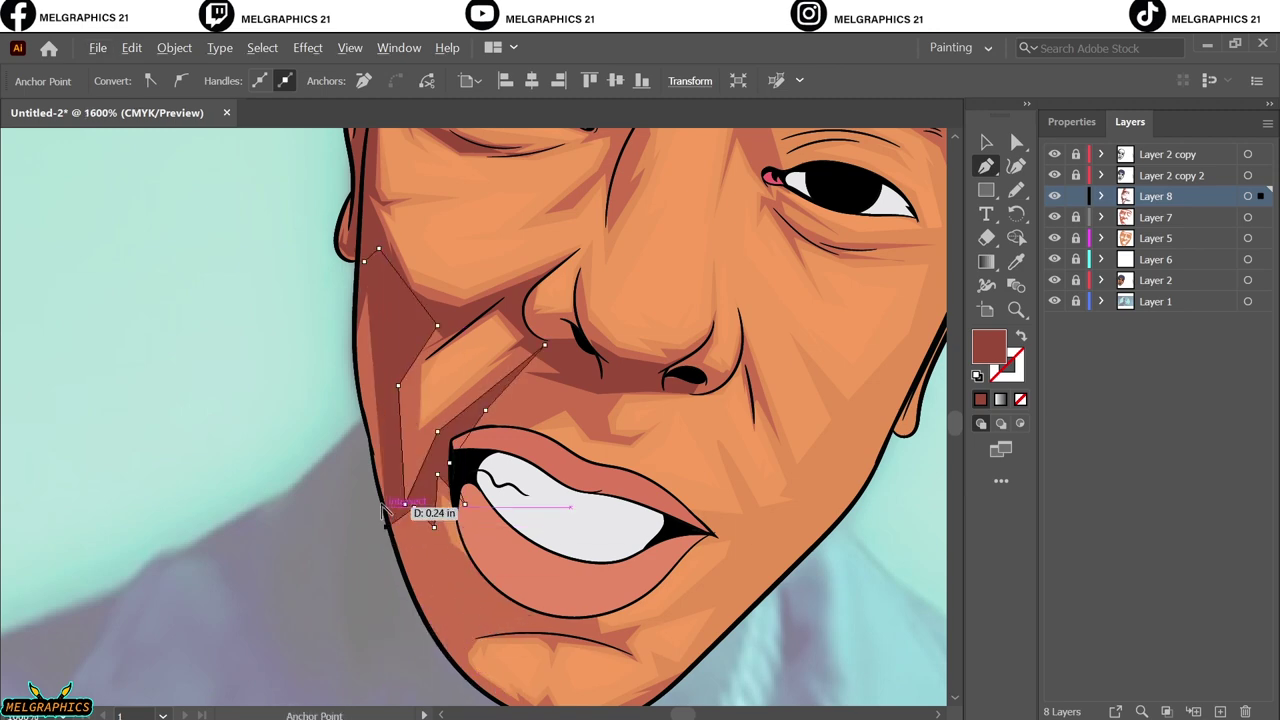
{"action": "scroll", "coordinate": [383, 426], "scroll_direction": "up", "scroll_amount": 5}
{"action": "scroll", "coordinate": [283, 265], "scroll_direction": "down", "scroll_amount": 2}
{"action": "left_click", "coordinate": [280, 290]}
{"action": "scroll", "coordinate": [280, 290], "scroll_direction": "down", "scroll_amount": 3}
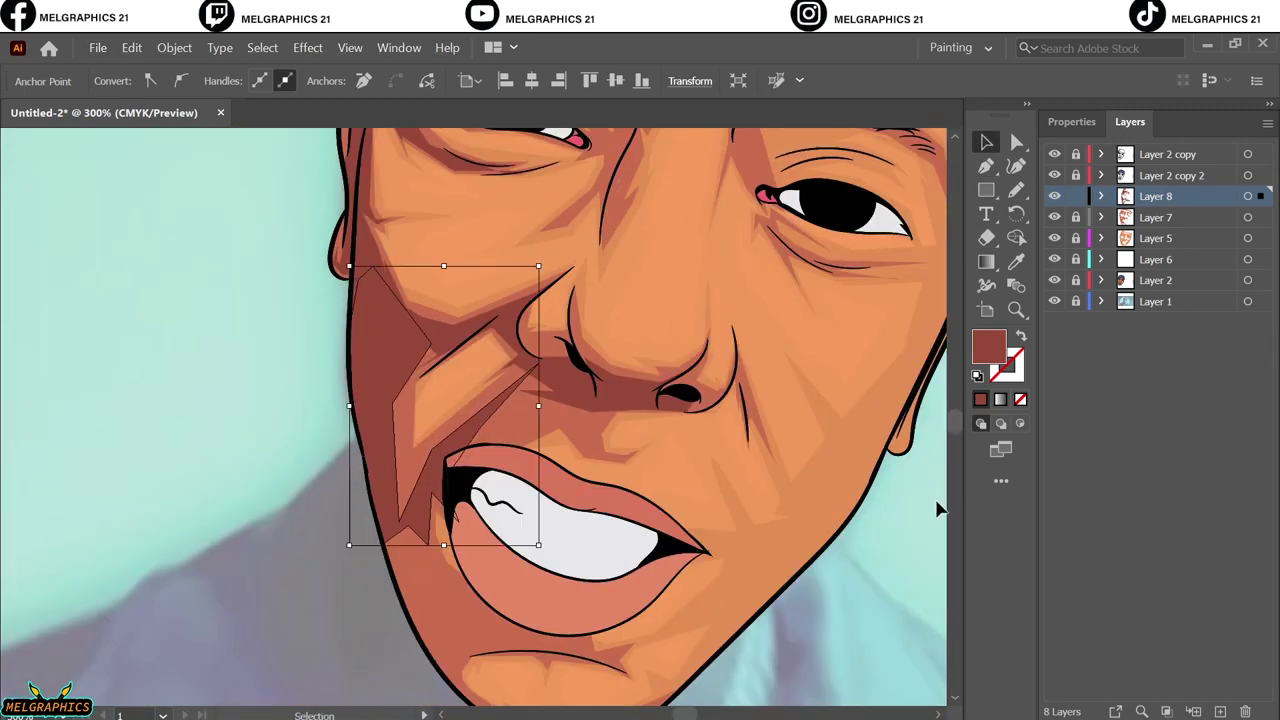
{"action": "scroll", "coordinate": [578, 538], "scroll_direction": "up", "scroll_amount": 1}
Draw a curved shadow below the lower lip and swap its fill and stroke
{"action": "left_click", "coordinate": [576, 528]}
{"action": "left_click_drag", "start_coordinate": [458, 492], "coordinate": [400, 395]}
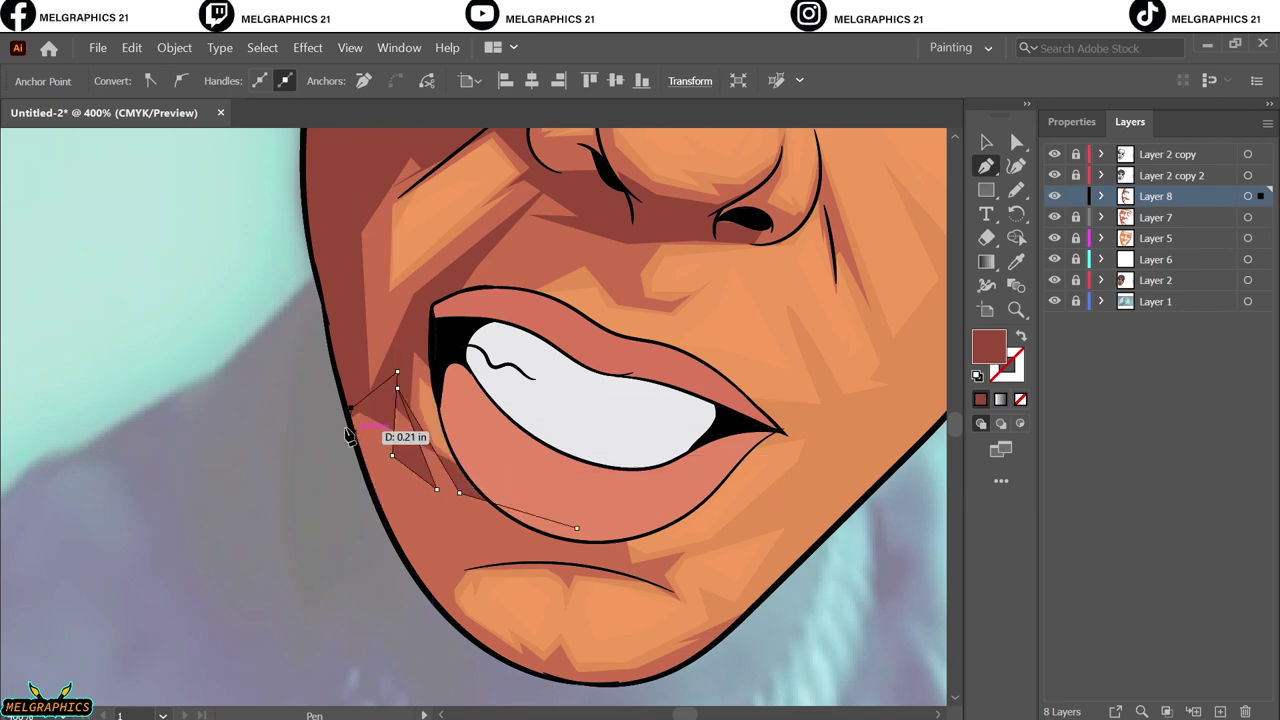
{"action": "key", "text": "shift+x"}
{"action": "scroll", "coordinate": [515, 662], "scroll_direction": "up", "scroll_amount": 3}
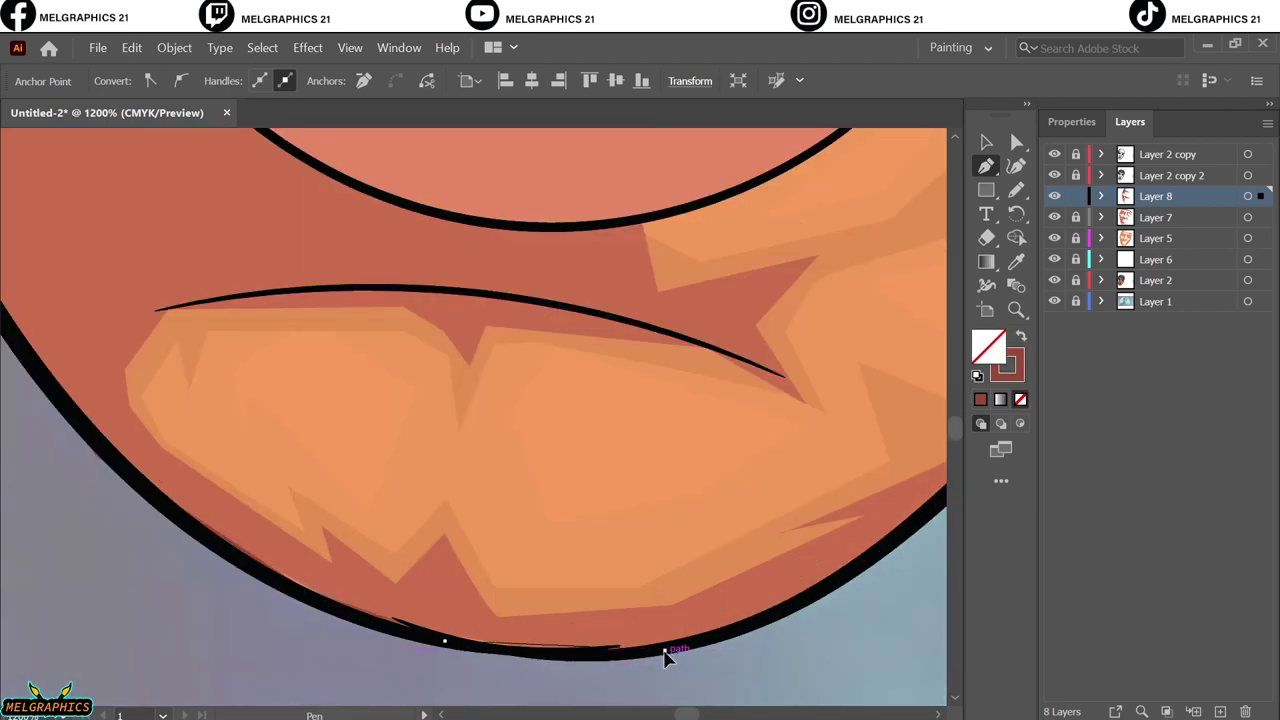
{"action": "scroll", "coordinate": [770, 617], "scroll_direction": "right", "scroll_amount": 3}
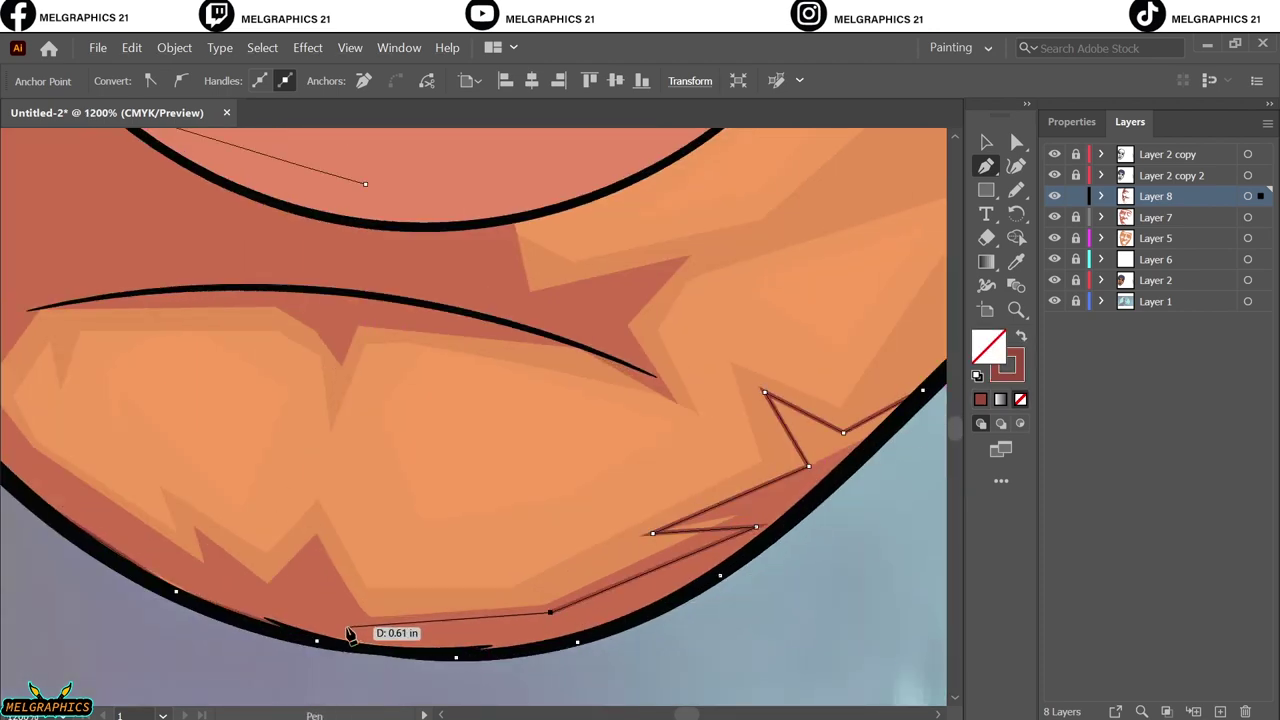
Outline and close the chin shadow shape
{"action": "left_click", "coordinate": [70, 498]}
{"action": "scroll", "coordinate": [70, 498], "scroll_direction": "left", "scroll_amount": 3}
{"action": "scroll", "coordinate": [70, 498], "scroll_direction": "up", "scroll_amount": 1}
{"action": "left_click", "coordinate": [190, 499]}
{"action": "left_click", "coordinate": [191, 432]}
{"action": "left_click", "coordinate": [234, 398]}
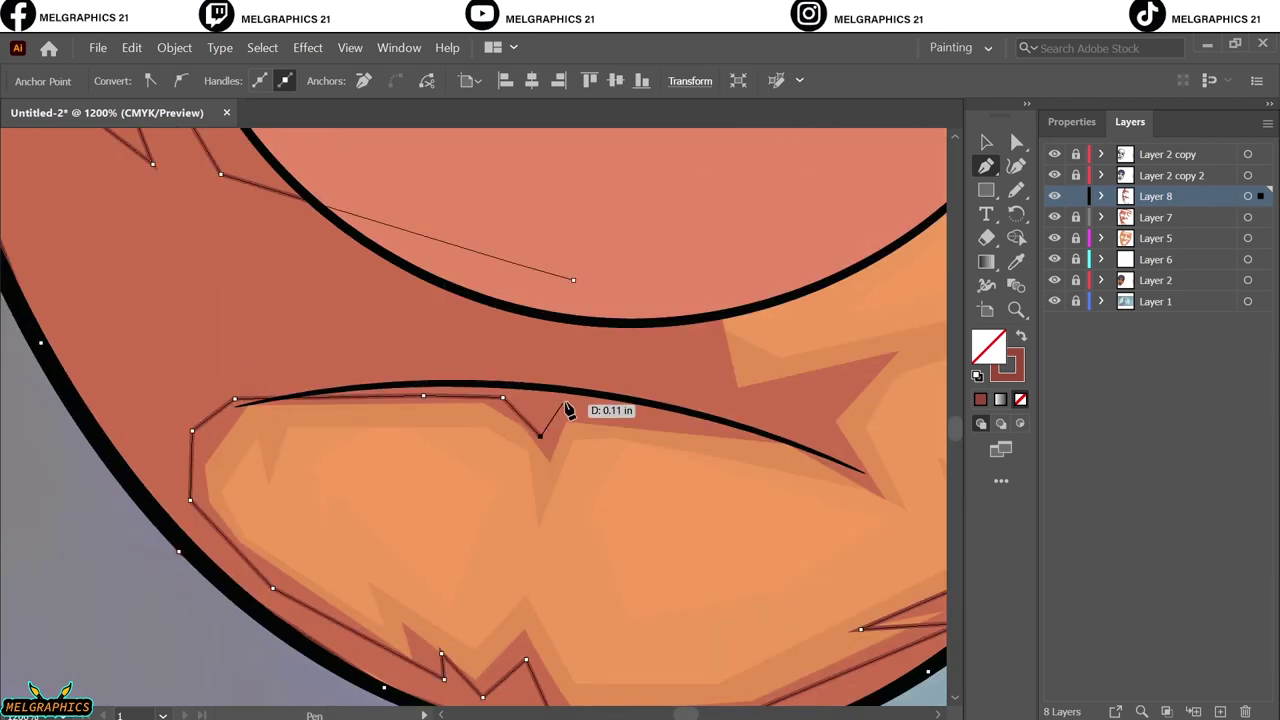
{"action": "left_click", "coordinate": [857, 371]}
{"action": "left_click", "coordinate": [666, 277]}
{"action": "left_click", "coordinate": [1020, 336]}
Deselect, fit the artboard, hide the reference photo layer and zoom in
{"action": "key", "text": "v"}
{"action": "key", "text": "ctrl+shift+a"}
{"action": "key", "text": "ctrl+0"}
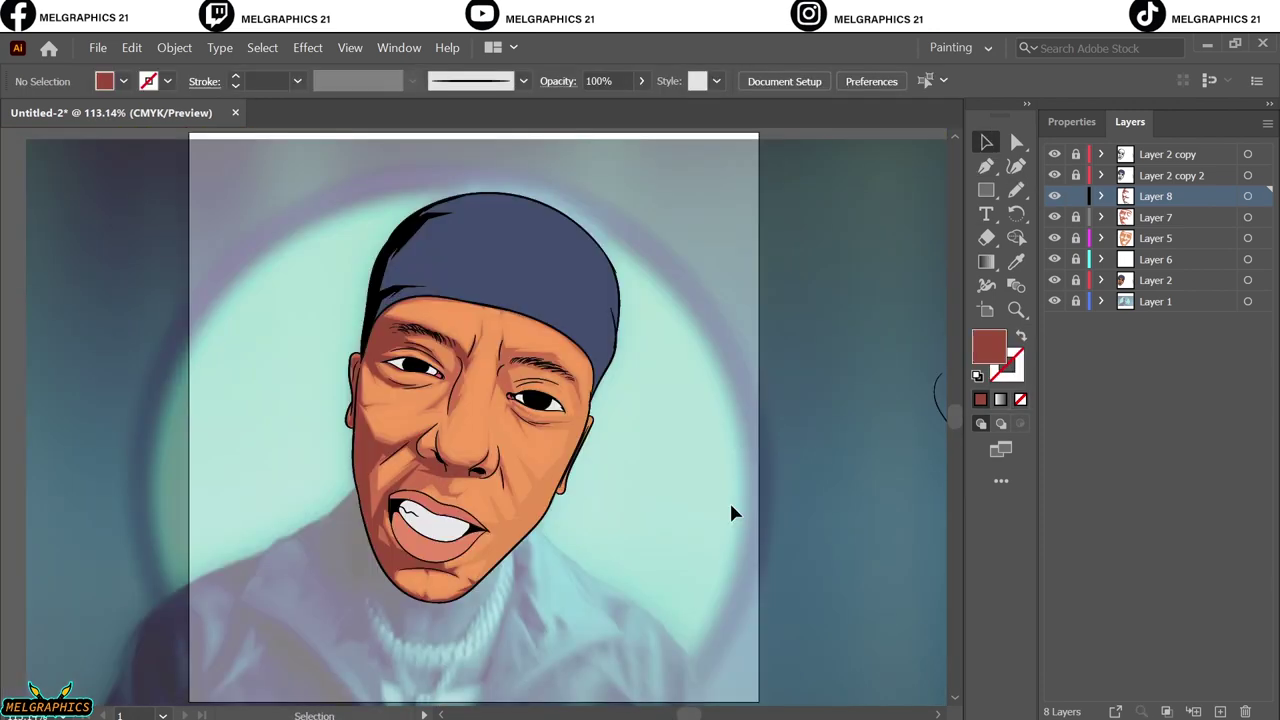
{"action": "left_click", "coordinate": [1054, 301]}
{"action": "key", "text": "ctrl+plus"}
{"action": "key", "text": "ctrl+plus"}
{"action": "key", "text": "ctrl+plus"}
{"action": "key", "text": "p"}
Draw a closed shadow shape under and beside the nose
{"action": "left_click_drag", "start_coordinate": [103, 530], "coordinate": [160, 512]}
{"action": "left_click", "coordinate": [177, 457]}
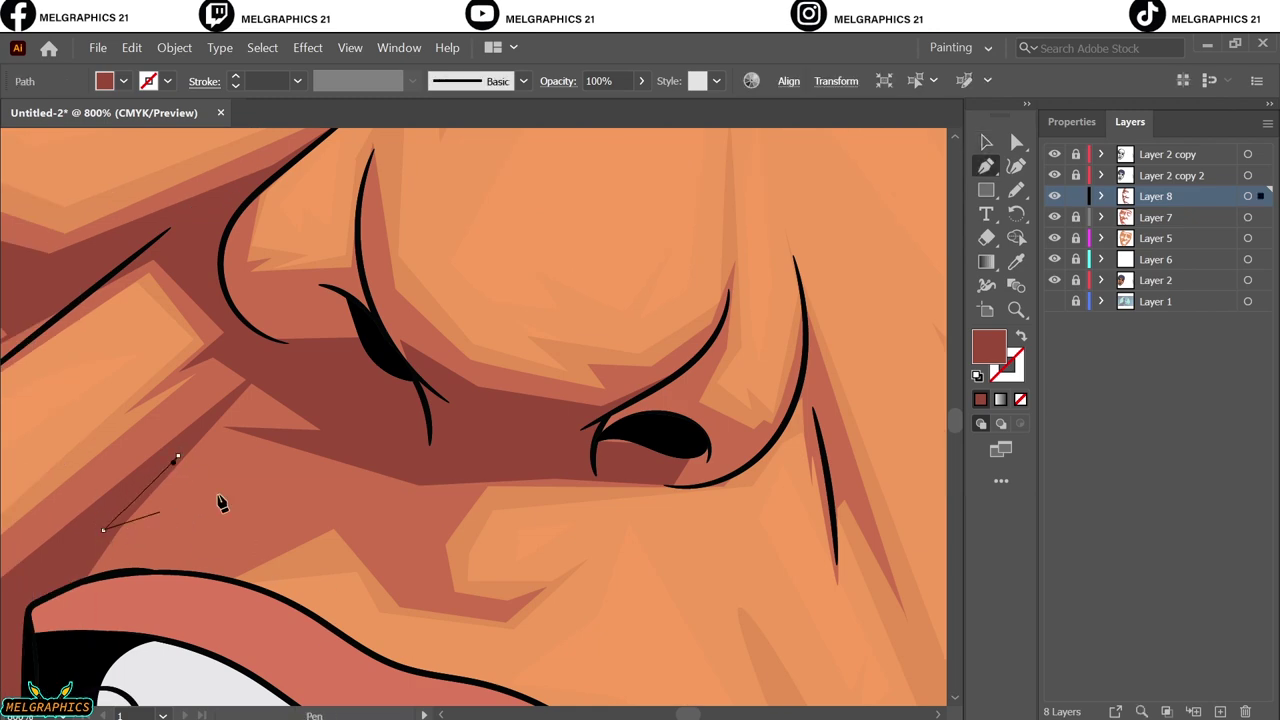
{"action": "left_click", "coordinate": [316, 477]}
{"action": "left_click", "coordinate": [402, 582]}
{"action": "left_click", "coordinate": [443, 551]}
{"action": "left_click", "coordinate": [485, 485]}
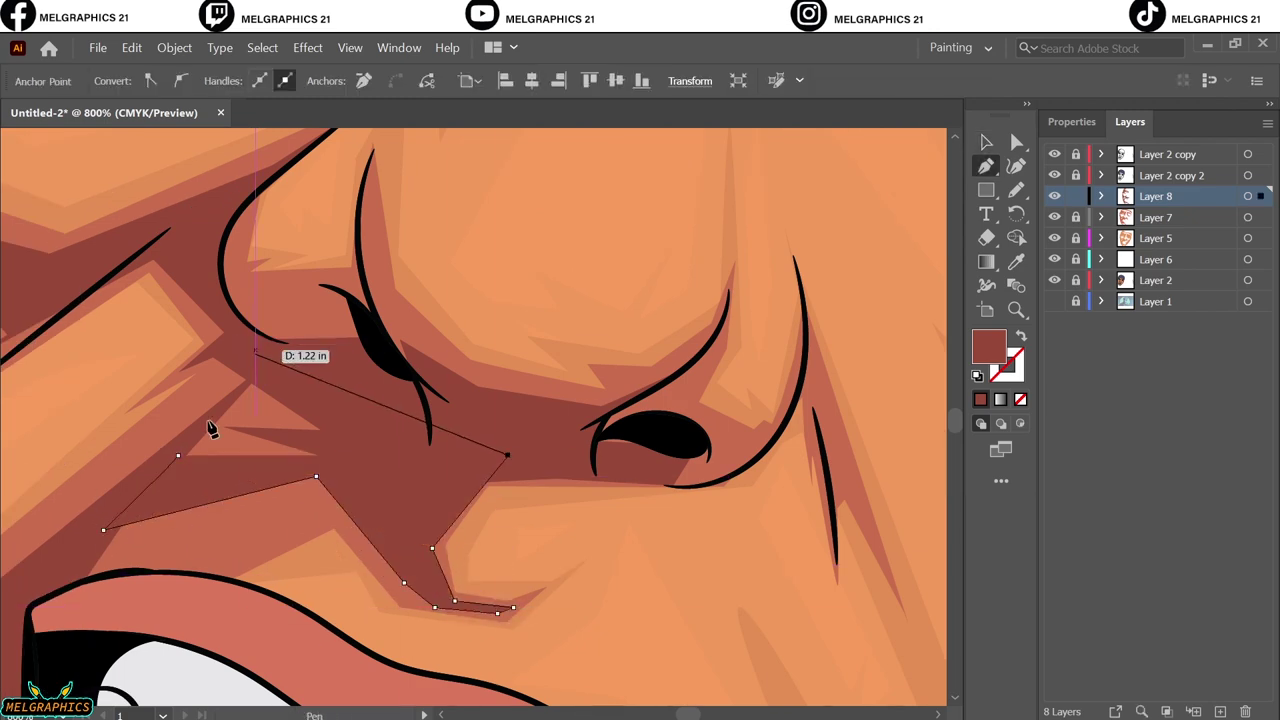
{"action": "left_click", "coordinate": [214, 428]}
{"action": "left_click", "coordinate": [103, 530]}
Deselect the nose shadow, refit the artboard and undo a stray path by the eye
{"action": "key", "text": "v"}
{"action": "key", "text": "ctrl+shift+a"}
{"action": "key", "text": "ctrl+0"}
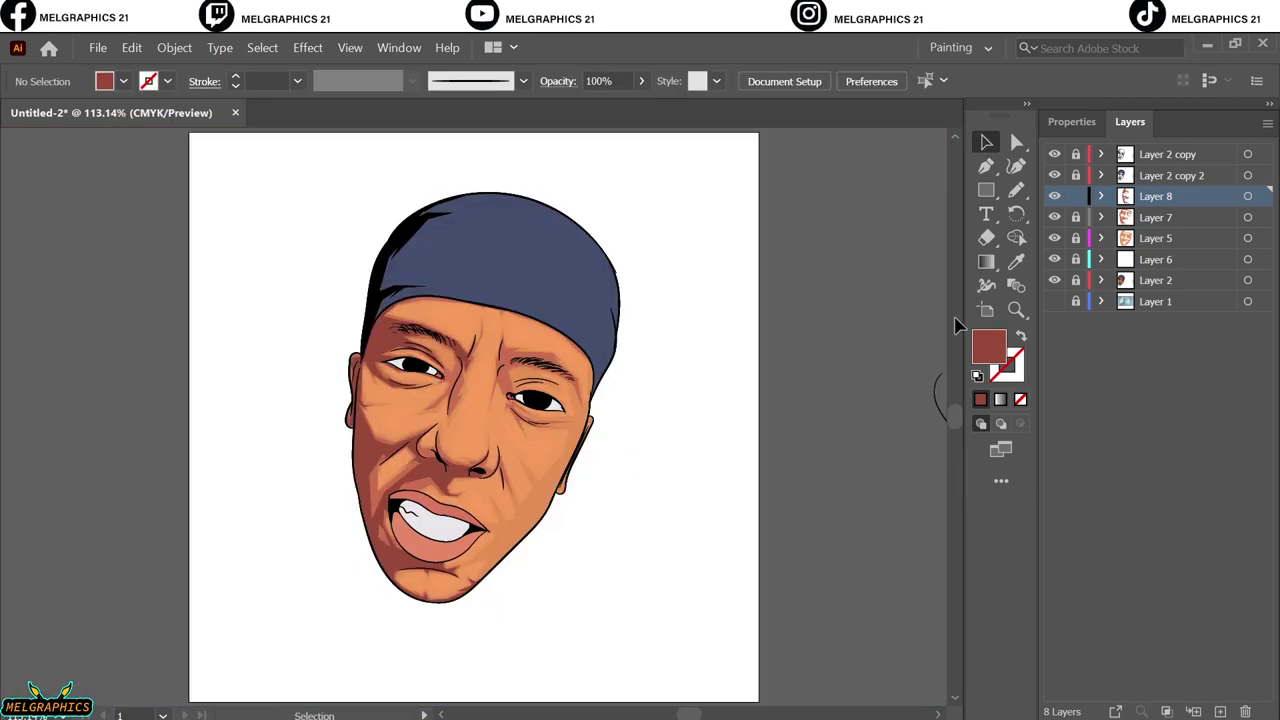
{"action": "scroll", "coordinate": [433, 320], "scroll_direction": "up", "scroll_amount": 4}
{"action": "left_click_drag", "start_coordinate": [219, 509], "coordinate": [264, 543]}
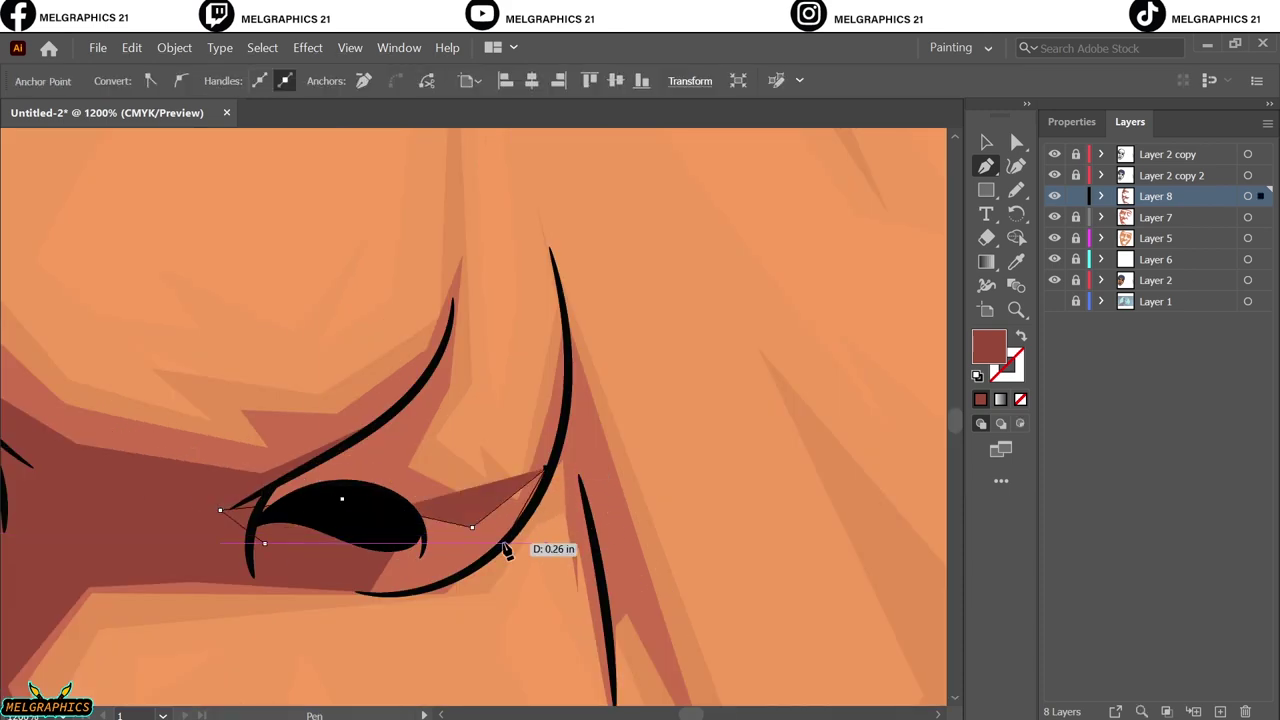
{"action": "key", "text": "ctrl+z"}
Draw the shadow along the lower lash and eye corner, then fit and deselect
{"action": "left_click", "coordinate": [569, 331]}
{"action": "left_click", "coordinate": [571, 456]}
{"action": "left_click", "coordinate": [507, 535]}
{"action": "scroll", "coordinate": [614, 586], "scroll_direction": "down", "scroll_amount": 1}
{"action": "left_click", "coordinate": [614, 631]}
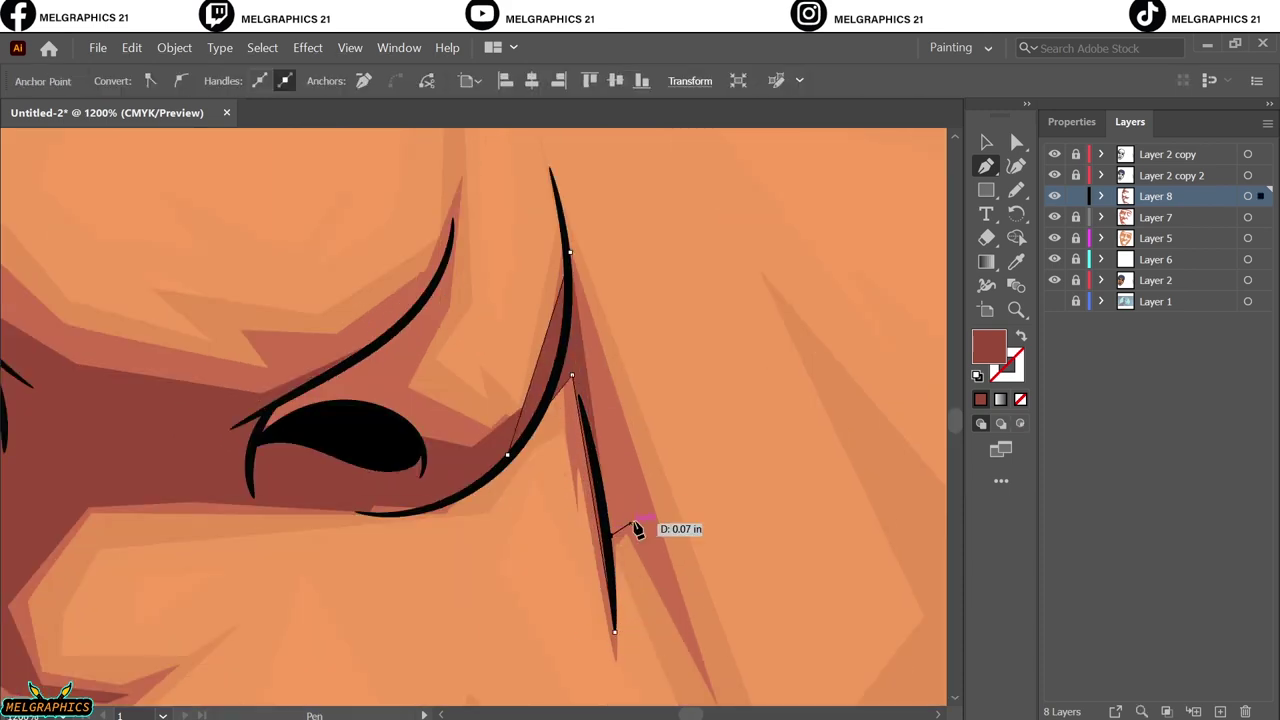
{"action": "left_click", "coordinate": [634, 521]}
{"action": "left_click", "coordinate": [707, 676]}
{"action": "left_click", "coordinate": [991, 143]}
{"action": "key", "text": "ctrl+0"}
{"action": "left_click", "coordinate": [815, 187]}
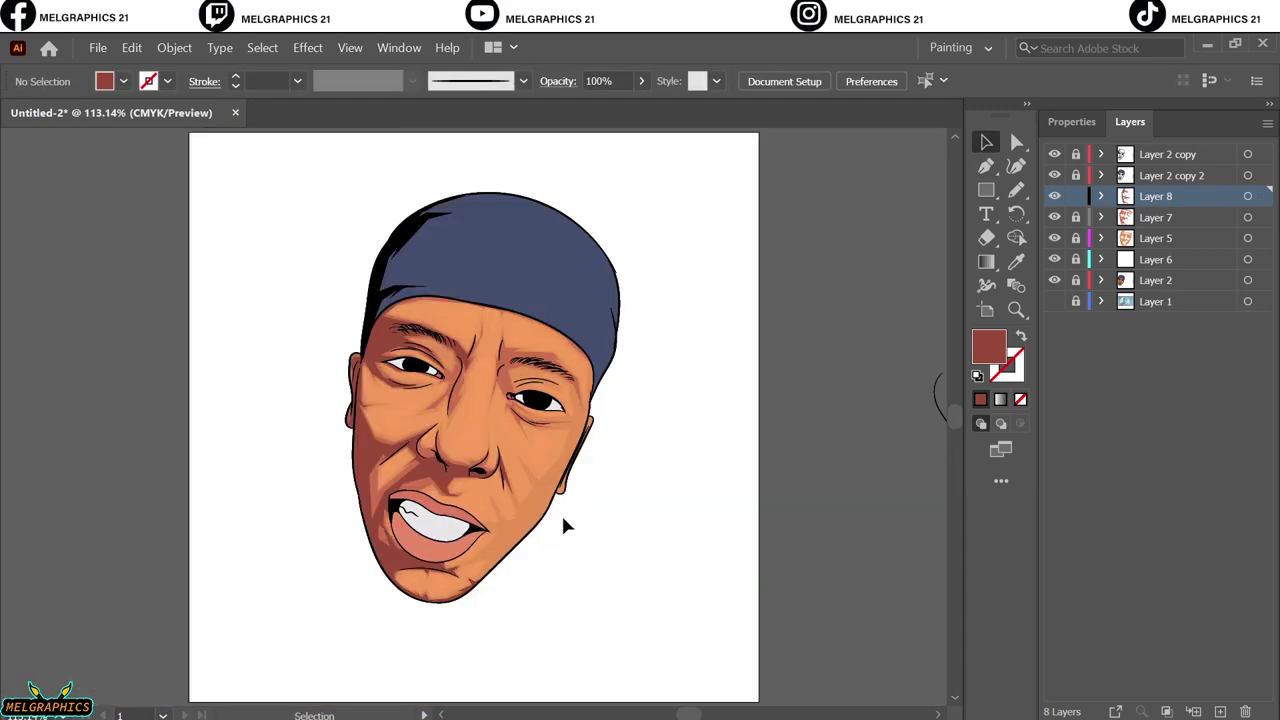
Outline a closed shadow shape around the eyebrow
{"action": "key", "text": "p"}
{"action": "scroll", "coordinate": [560, 352], "scroll_direction": "up", "scroll_amount": 5}
{"action": "left_click_drag", "start_coordinate": [385, 296], "coordinate": [377, 280]}
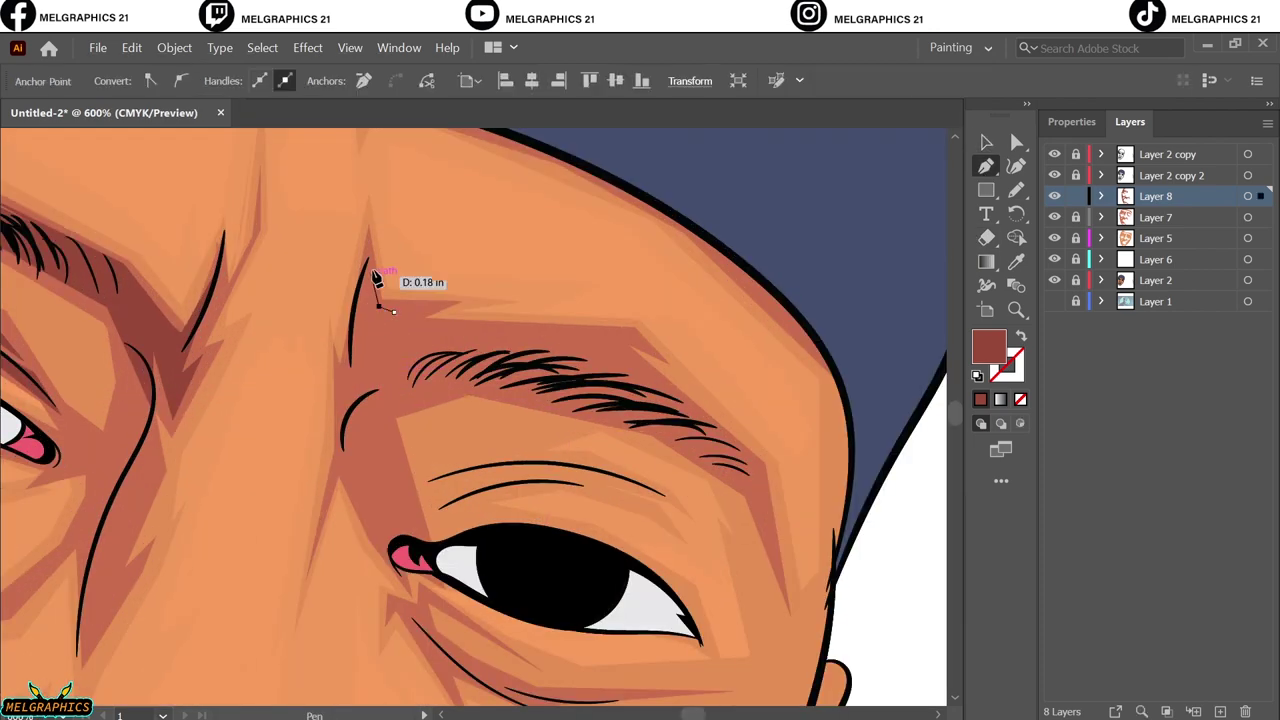
{"action": "left_click", "coordinate": [403, 567]}
{"action": "left_click", "coordinate": [383, 420]}
{"action": "left_click", "coordinate": [543, 398]}
{"action": "left_click", "coordinate": [678, 447]}
{"action": "left_click", "coordinate": [769, 538]}
{"action": "left_click", "coordinate": [633, 360]}
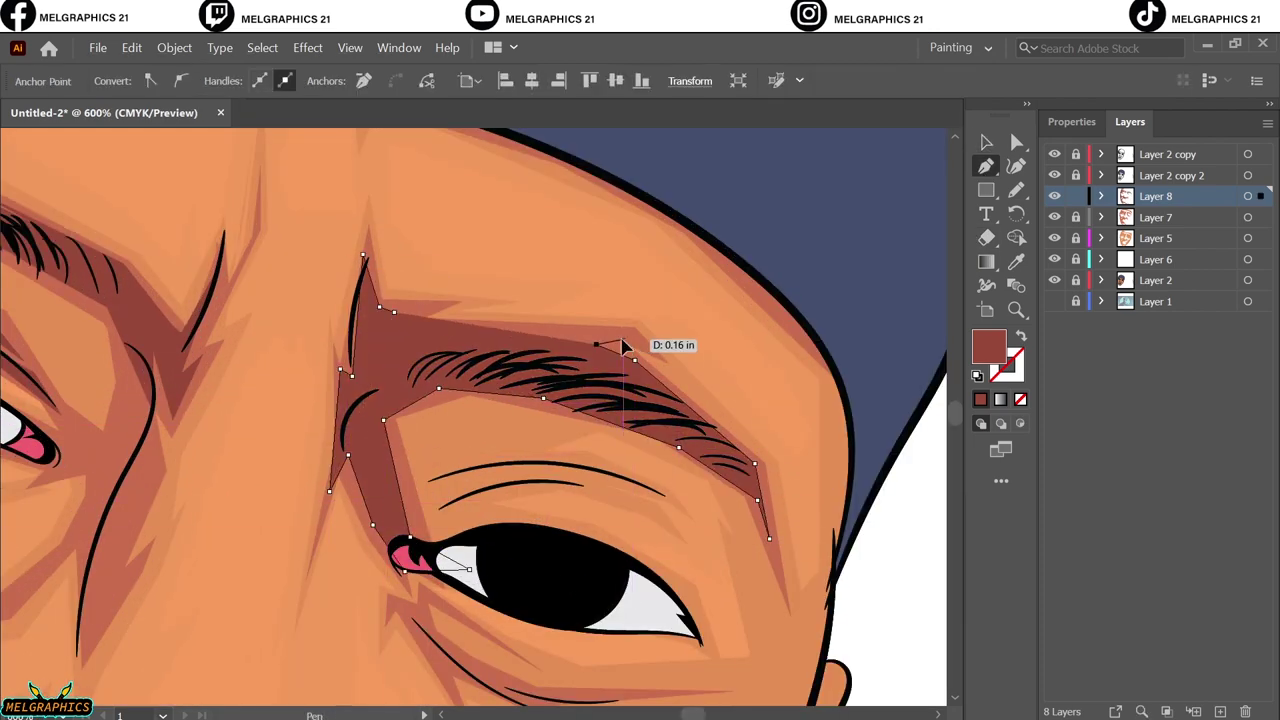
Draw the under-eye crease shadows below the eye
{"action": "scroll", "coordinate": [397, 318], "scroll_direction": "up", "scroll_amount": 2}
{"action": "left_click", "coordinate": [292, 315]}
{"action": "left_click", "coordinate": [392, 437]}
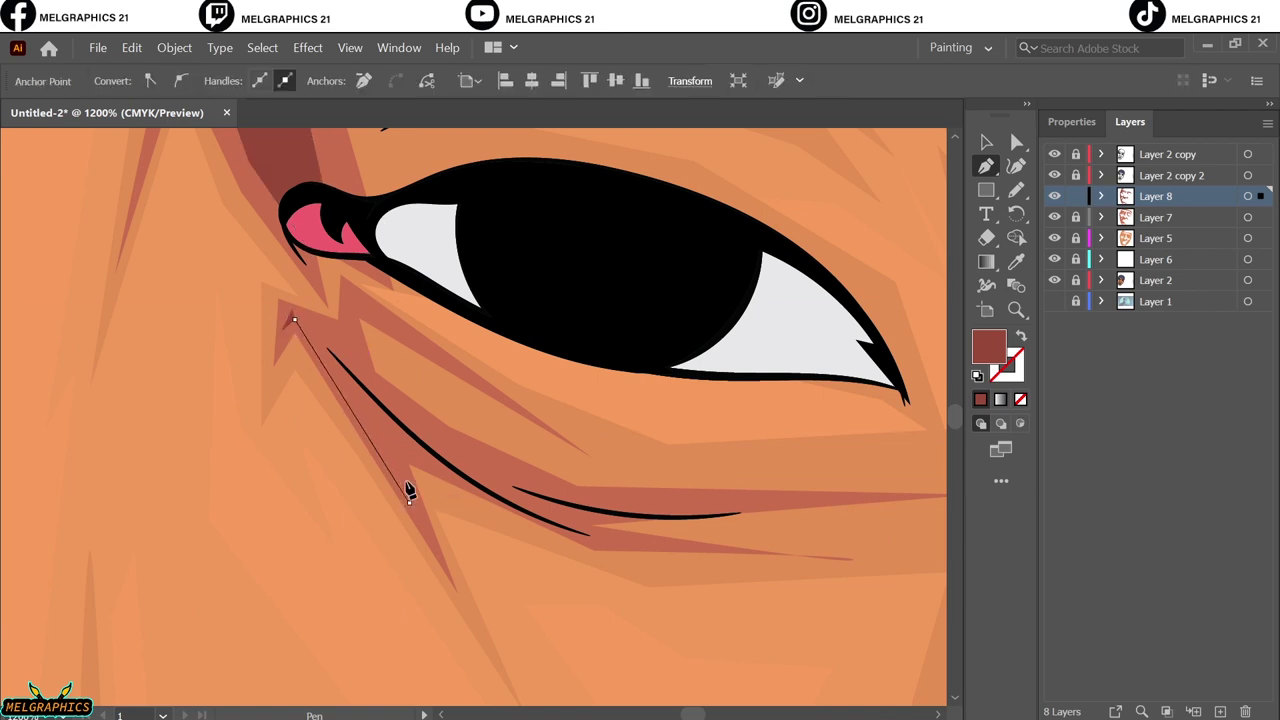
{"action": "left_click", "coordinate": [409, 503]}
{"action": "left_click", "coordinate": [594, 540]}
{"action": "left_click", "coordinate": [649, 545]}
{"action": "left_click", "coordinate": [843, 505]}
{"action": "left_click", "coordinate": [415, 418]}
{"action": "left_click", "coordinate": [364, 372]}
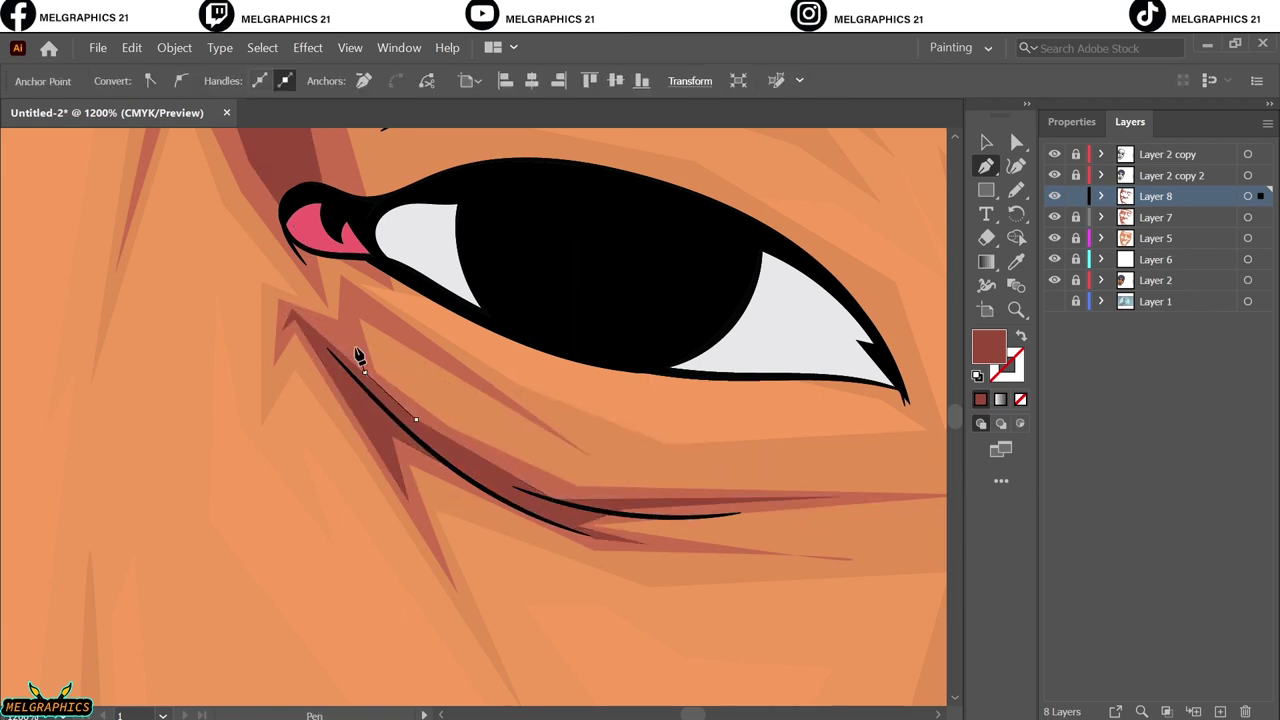
Deselect, fit the artboard, and trace the right jaw shadow up toward the eye
{"action": "key", "text": "v"}
{"action": "key", "text": "ctrl+shift+a"}
{"action": "key", "text": "ctrl+0"}
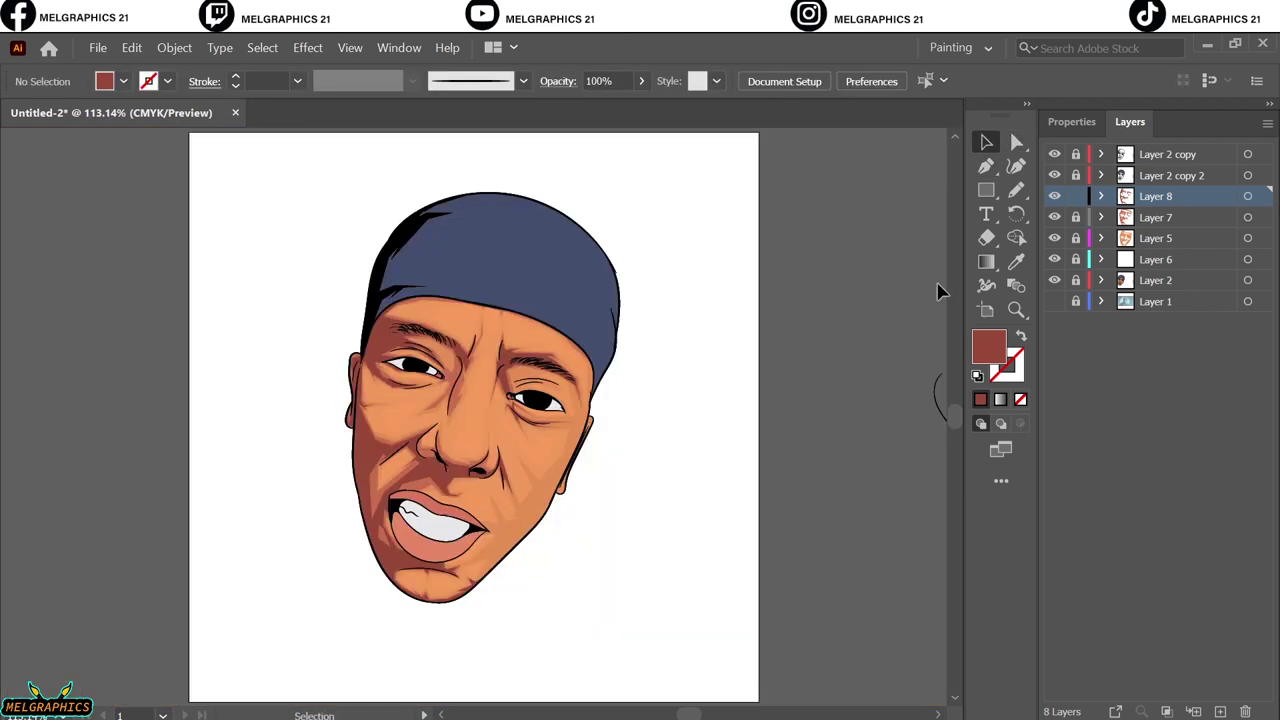
{"action": "scroll", "coordinate": [677, 343], "scroll_direction": "up", "scroll_amount": 3}
{"action": "left_click", "coordinate": [677, 343]}
{"action": "left_click", "coordinate": [563, 600]}
{"action": "scroll", "coordinate": [543, 600], "scroll_direction": "up", "scroll_amount": 2}
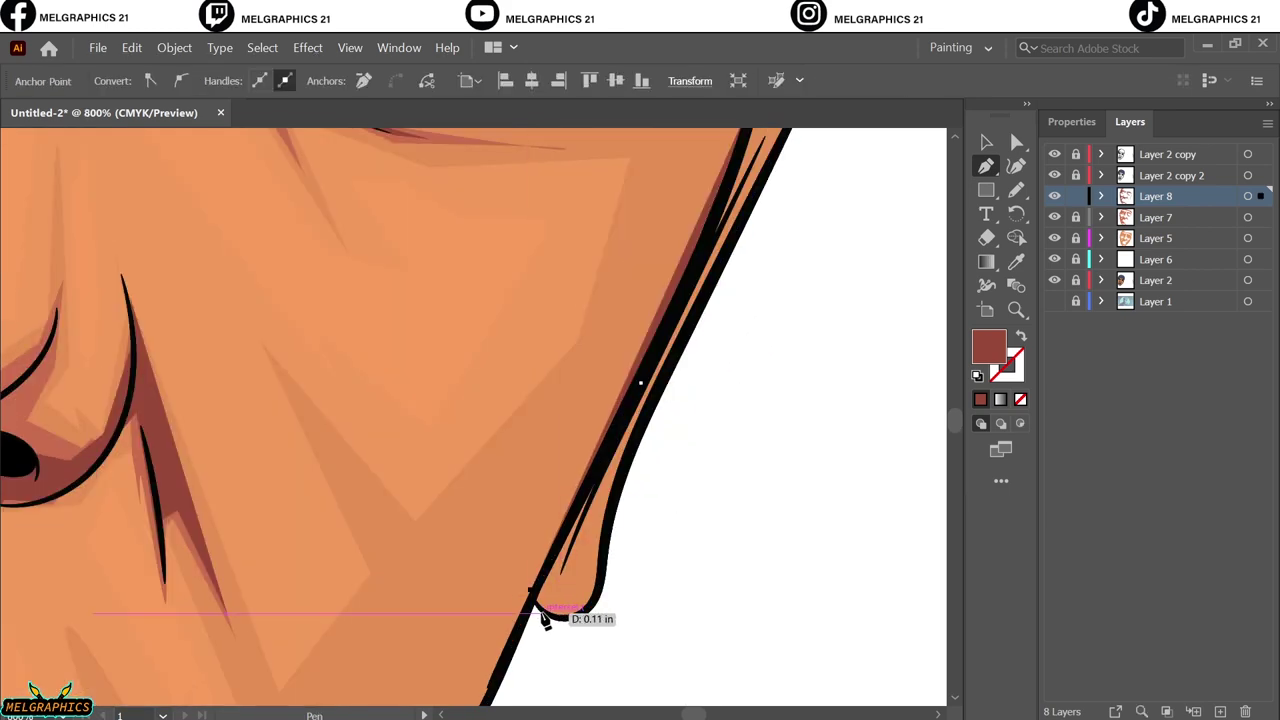
{"action": "left_click", "coordinate": [600, 590]}
{"action": "scroll", "coordinate": [627, 467], "scroll_direction": "up", "scroll_amount": 3}
{"action": "left_click", "coordinate": [769, 258]}
Sample the orange skin colour with the Eyedropper and open the fill Color Picker
{"action": "key", "text": "v"}
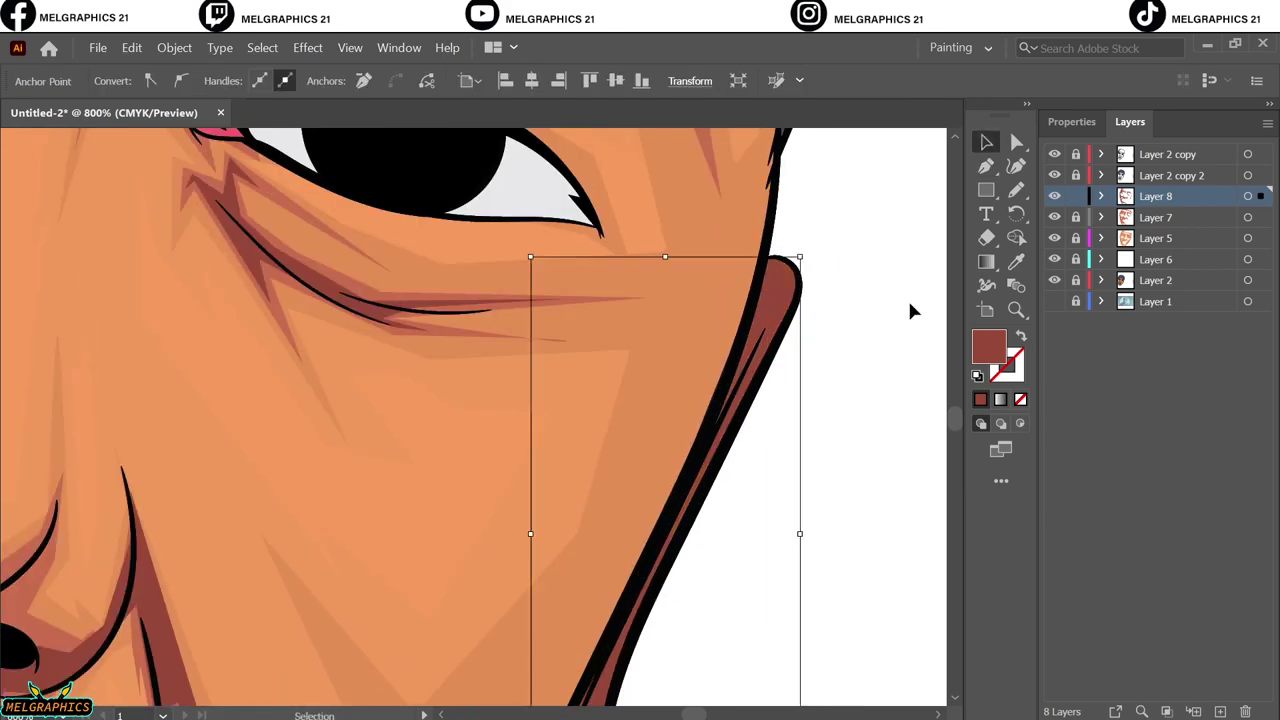
{"action": "left_click", "coordinate": [907, 298]}
{"action": "key", "text": "ctrl+0"}
{"action": "left_click", "coordinate": [1016, 262]}
{"action": "left_click", "coordinate": [400, 420]}
{"action": "double_click", "coordinate": [988, 346]}
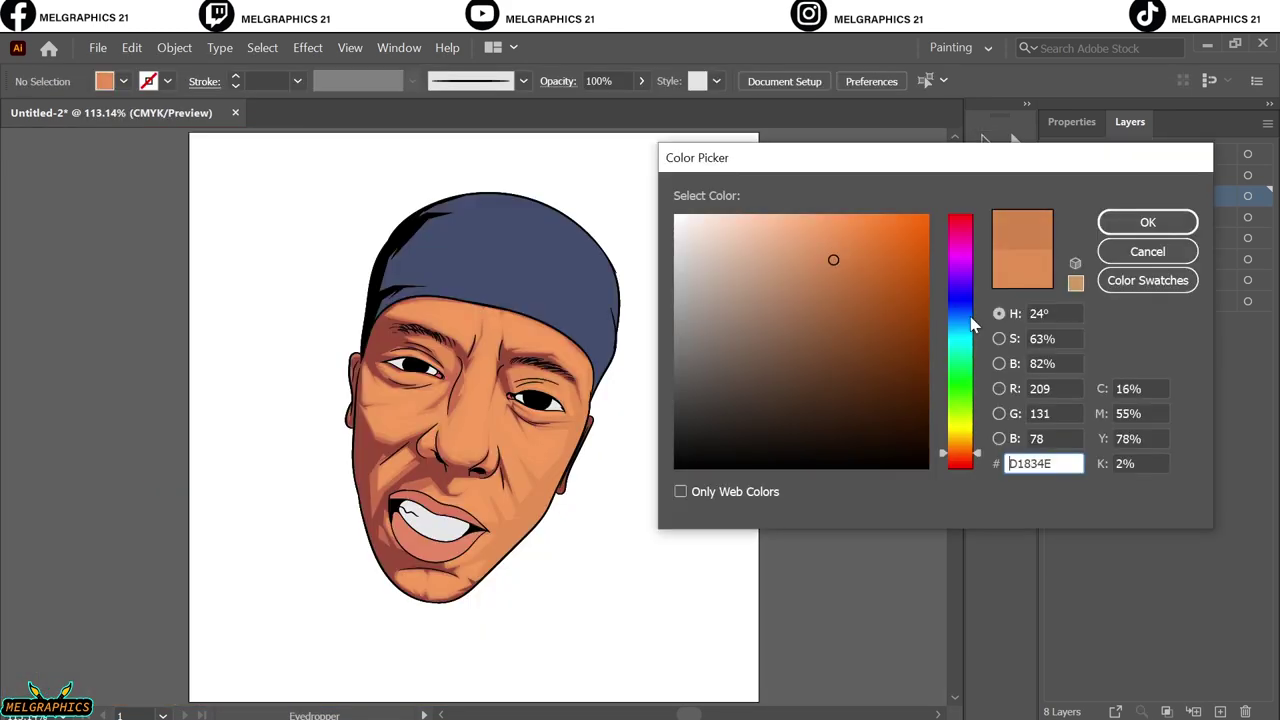
Confirm the orange fill colour and add a new layer for the cheek highlight
{"action": "key", "text": "Return"}
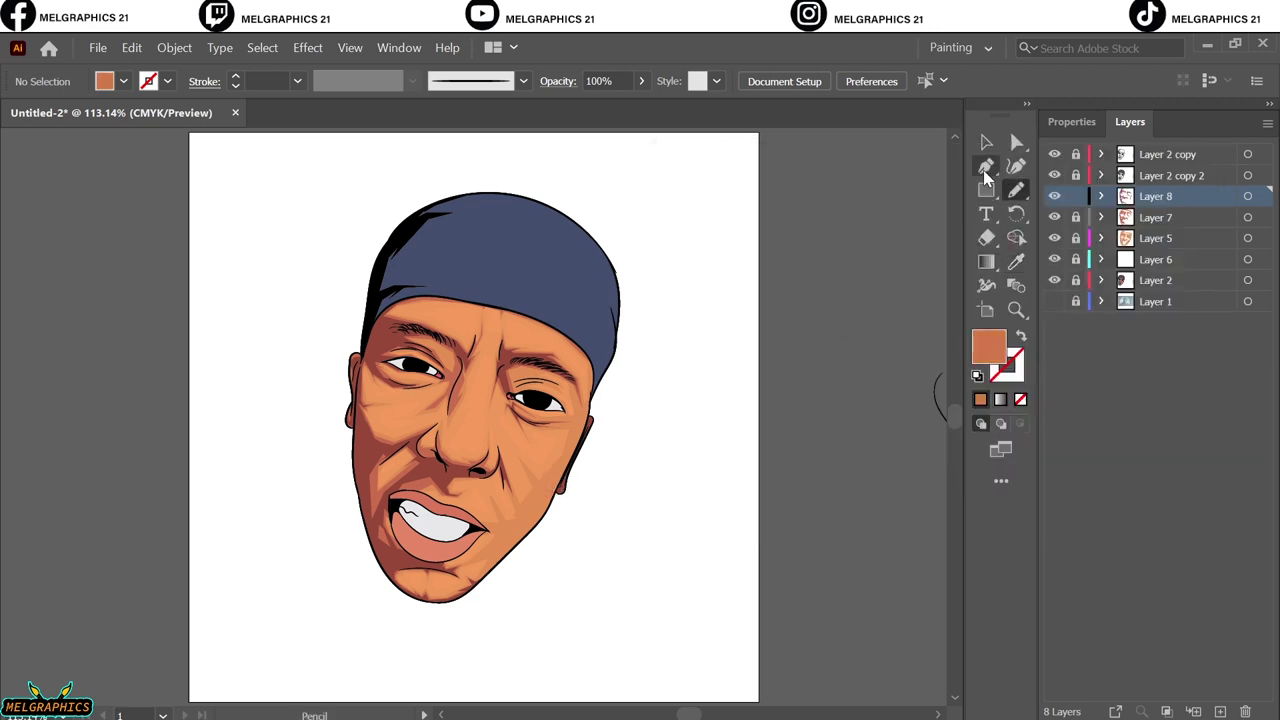
{"action": "left_click", "coordinate": [986, 168]}
{"action": "scroll", "coordinate": [545, 393], "scroll_direction": "up", "scroll_amount": 3}
{"action": "left_click", "coordinate": [1155, 238]}
{"action": "key", "text": "ctrl+l"}
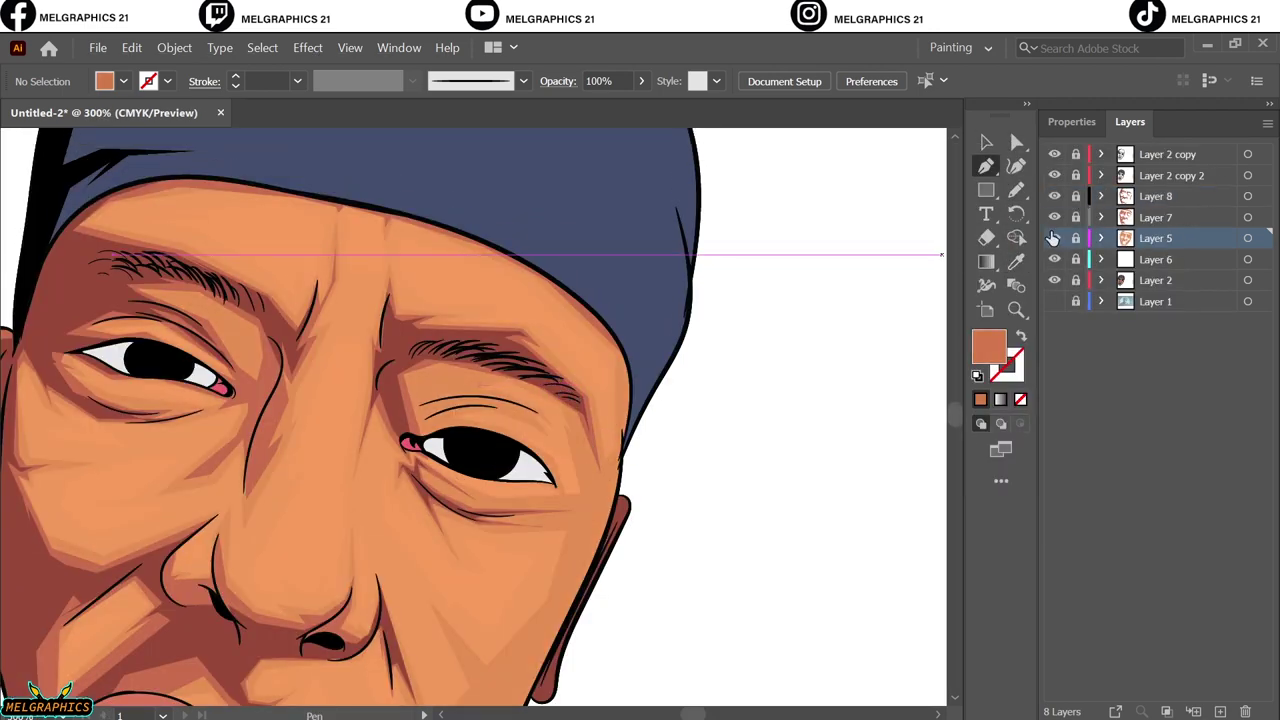
{"action": "scroll", "coordinate": [622, 380], "scroll_direction": "down", "scroll_amount": 1}
Outline the lighter orange highlight shape down the right cheek
{"action": "left_click", "coordinate": [612, 272]}
{"action": "left_click", "coordinate": [622, 383]}
{"action": "left_click", "coordinate": [585, 432]}
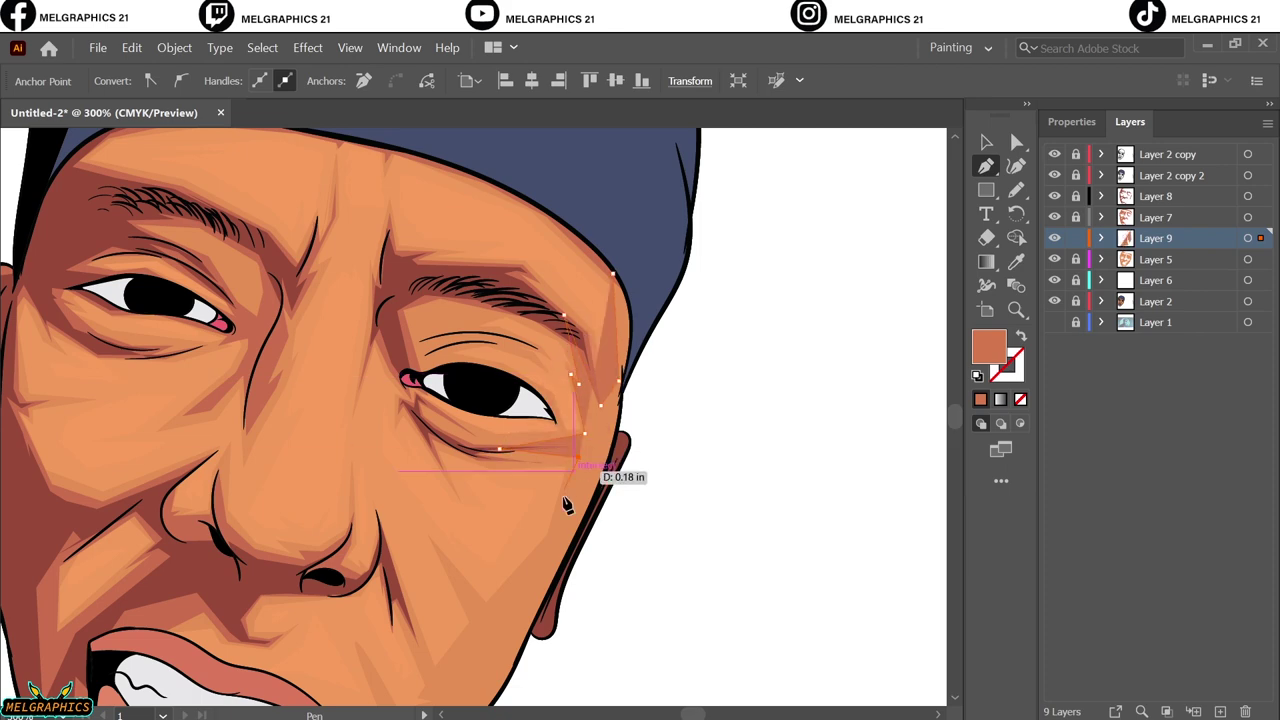
{"action": "left_click", "coordinate": [550, 546]}
{"action": "left_click", "coordinate": [478, 640]}
{"action": "scroll", "coordinate": [418, 625], "scroll_direction": "down", "scroll_amount": 1}
Continue the highlight along the chin and close the shape
{"action": "left_click", "coordinate": [370, 560]}
{"action": "scroll", "coordinate": [370, 585], "scroll_direction": "down", "scroll_amount": 1}
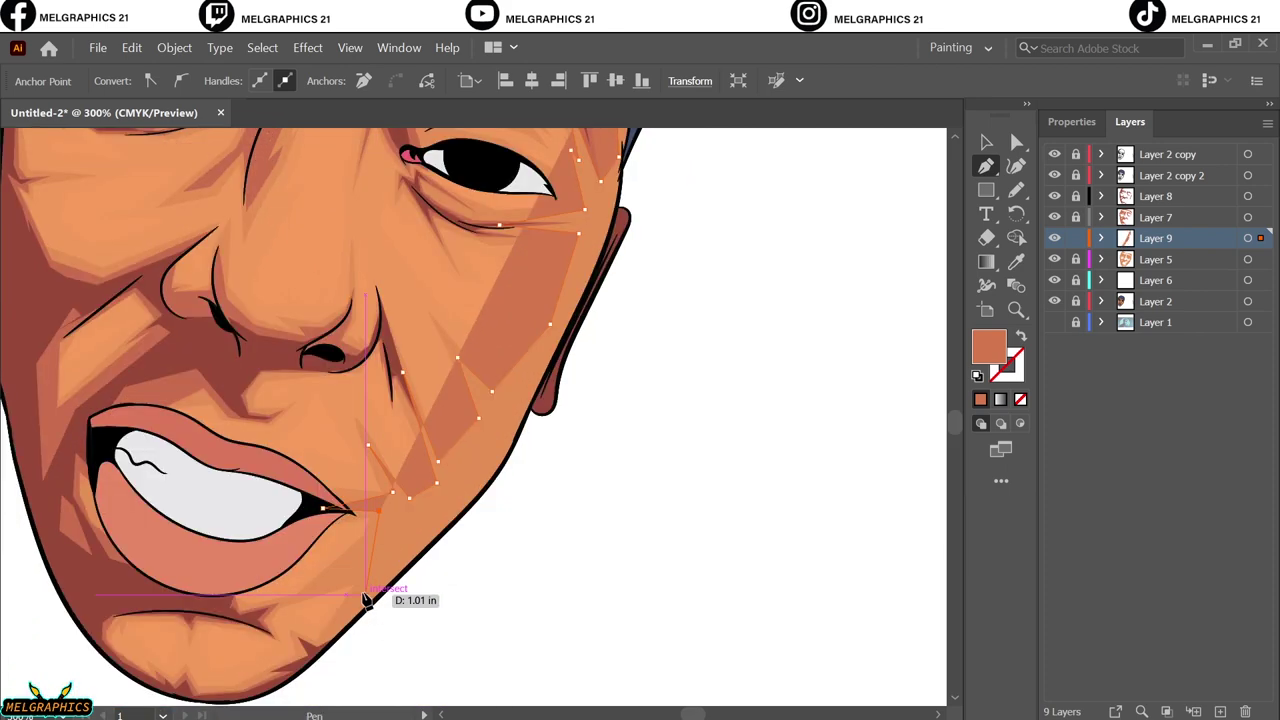
{"action": "left_click", "coordinate": [358, 576]}
{"action": "left_click", "coordinate": [319, 589]}
{"action": "left_click", "coordinate": [270, 606]}
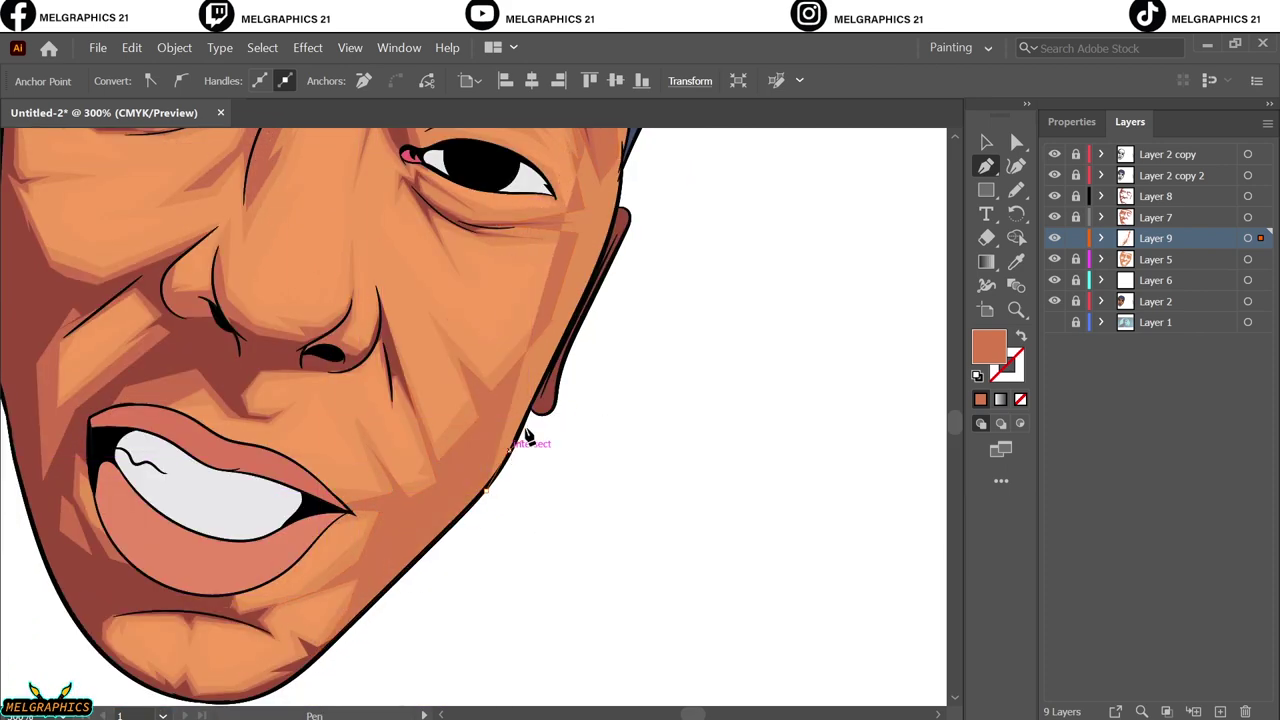
{"action": "scroll", "coordinate": [557, 451], "scroll_direction": "up", "scroll_amount": 2}
{"action": "scroll", "coordinate": [580, 470], "scroll_direction": "up", "scroll_amount": 1}
{"action": "left_click", "coordinate": [615, 493]}
Deselect the finished highlight and fit the whole artboard in view
{"action": "key", "text": "v"}
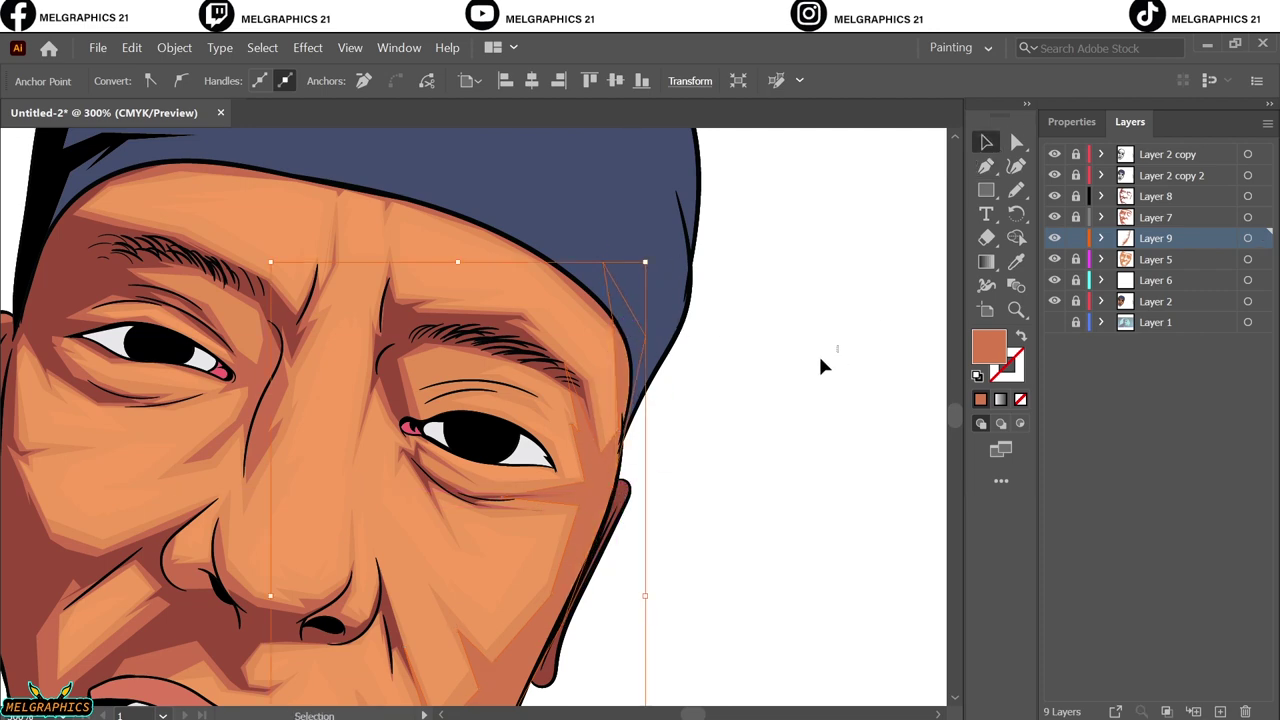
{"action": "left_click", "coordinate": [818, 360]}
{"action": "key", "text": "ctrl+0"}
{"action": "scroll", "coordinate": [555, 495], "scroll_direction": "up", "scroll_amount": 5}
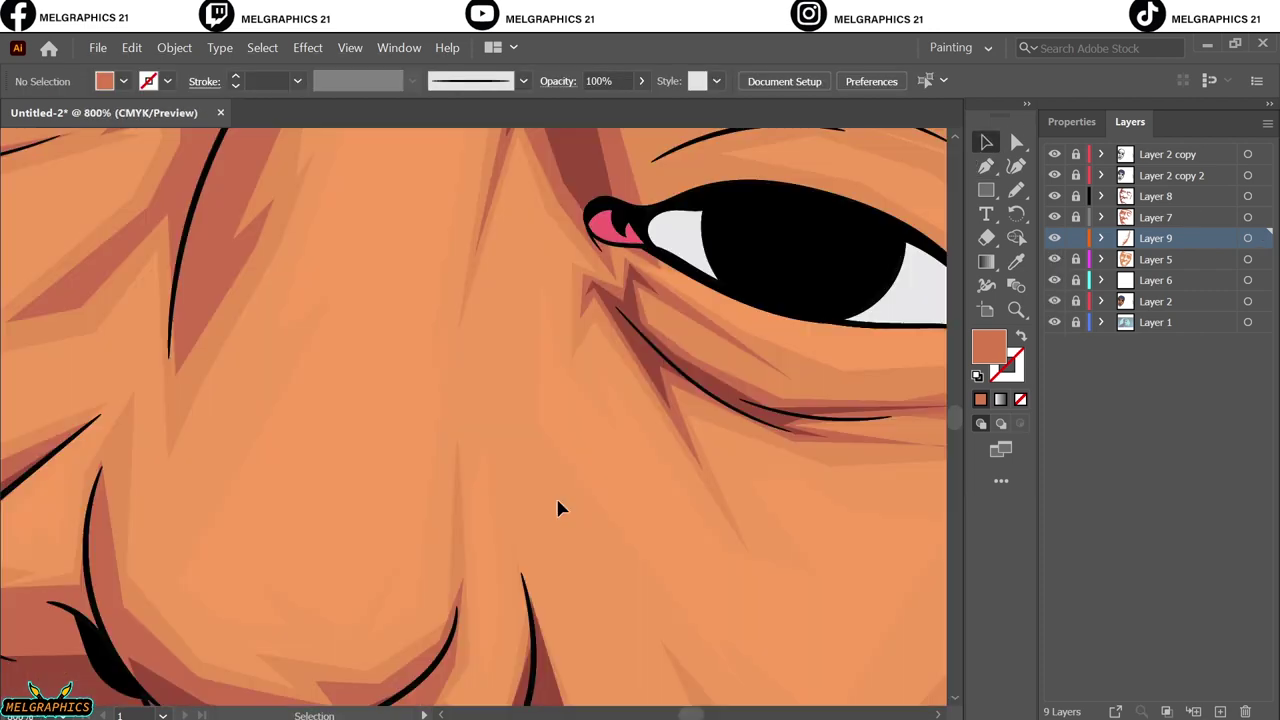
{"action": "scroll", "coordinate": [555, 495], "scroll_direction": "down", "scroll_amount": 2}
Sketch a highlight along the nose bridge and add a new layer above Layer 6
{"action": "key", "text": "p"}
{"action": "left_click", "coordinate": [606, 316]}
{"action": "left_click", "coordinate": [574, 449]}
{"action": "left_click", "coordinate": [599, 518]}
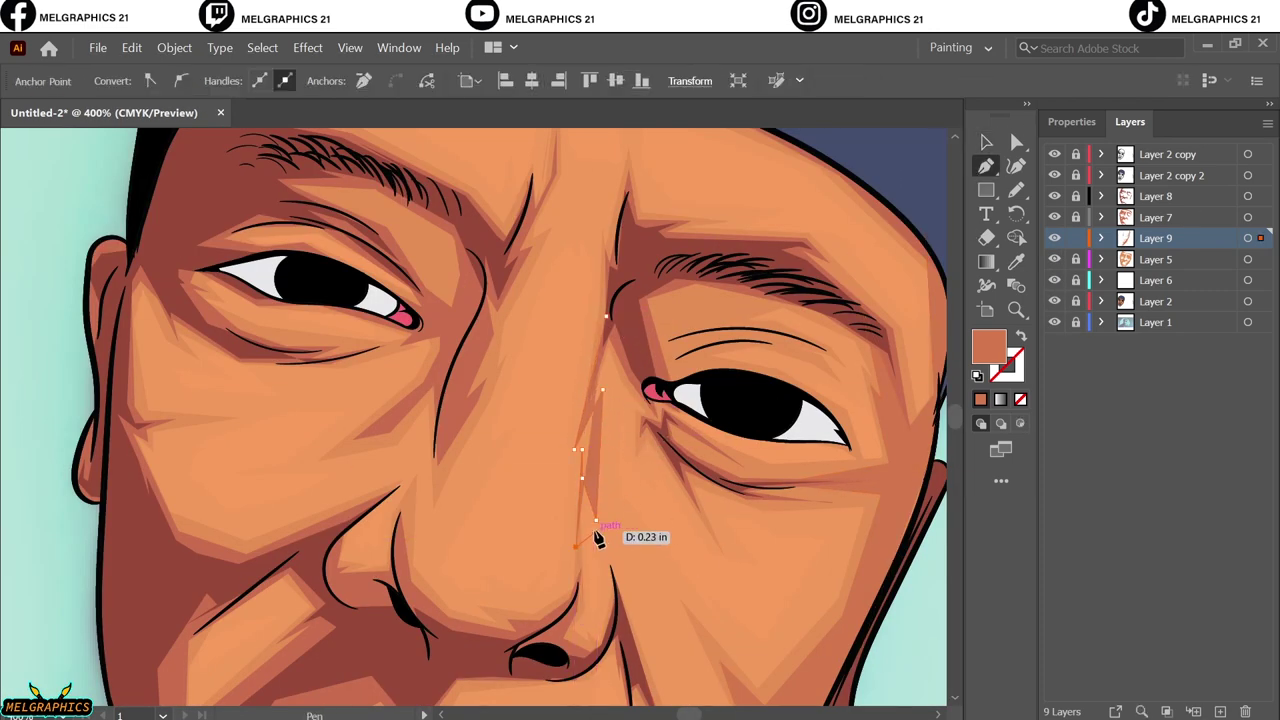
{"action": "left_click", "coordinate": [617, 601], "text": "ctrl"}
{"action": "left_click", "coordinate": [1155, 280]}
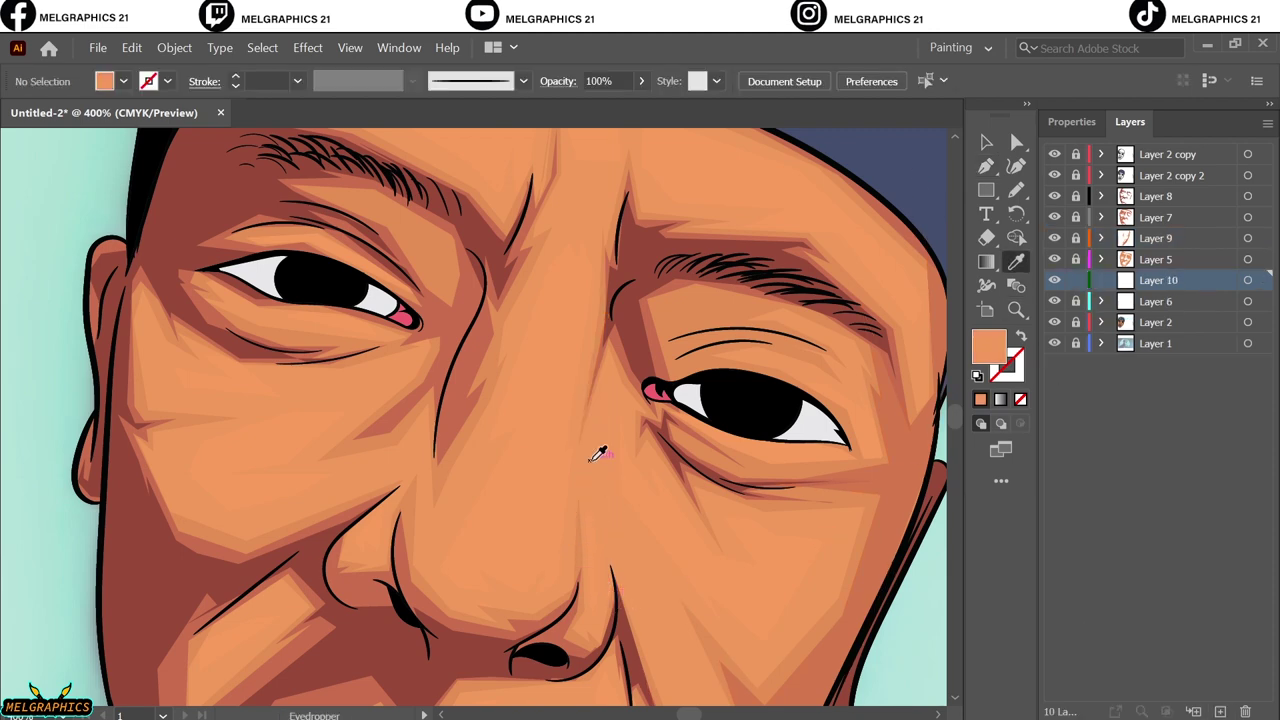
Confirm the fill colour and draw a closed highlight shape around the nose
{"action": "double_click", "coordinate": [988, 347]}
{"action": "key", "text": "Return"}
{"action": "key", "text": "p"}
{"action": "left_click", "coordinate": [595, 354]}
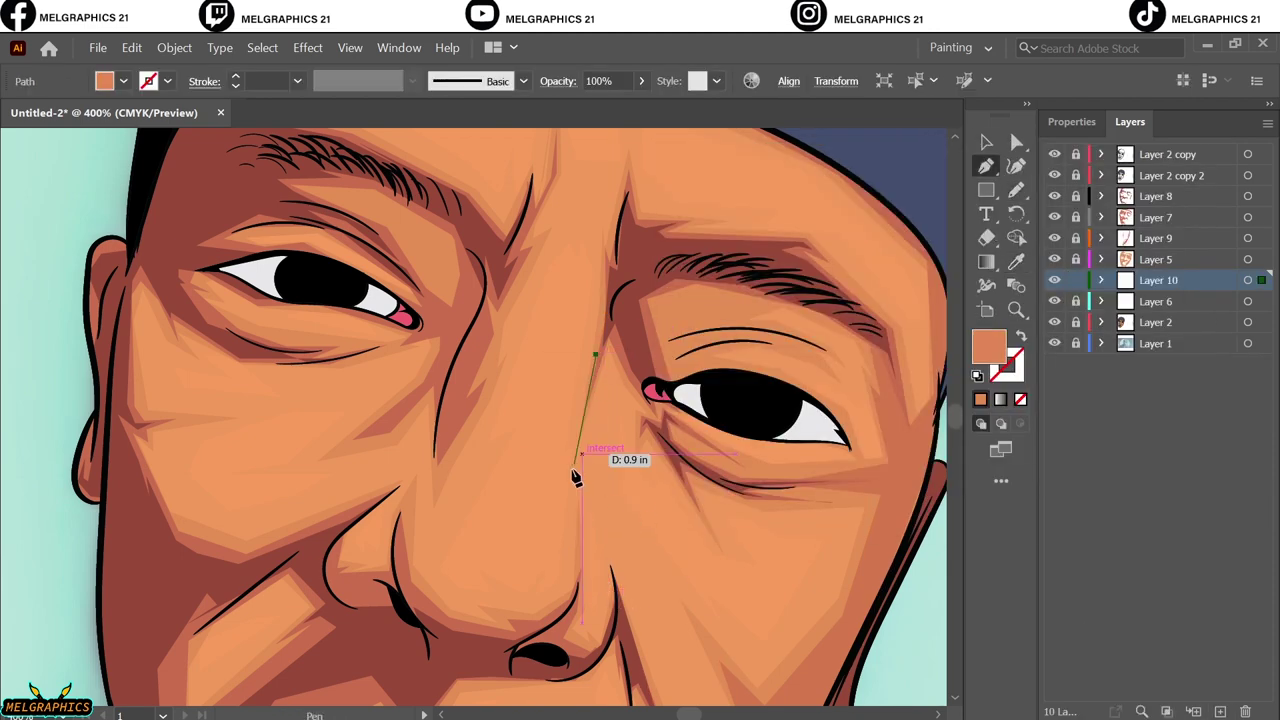
{"action": "left_click", "coordinate": [578, 489]}
{"action": "left_click_drag", "start_coordinate": [578, 510], "coordinate": [591, 543]}
{"action": "left_click", "coordinate": [666, 585]}
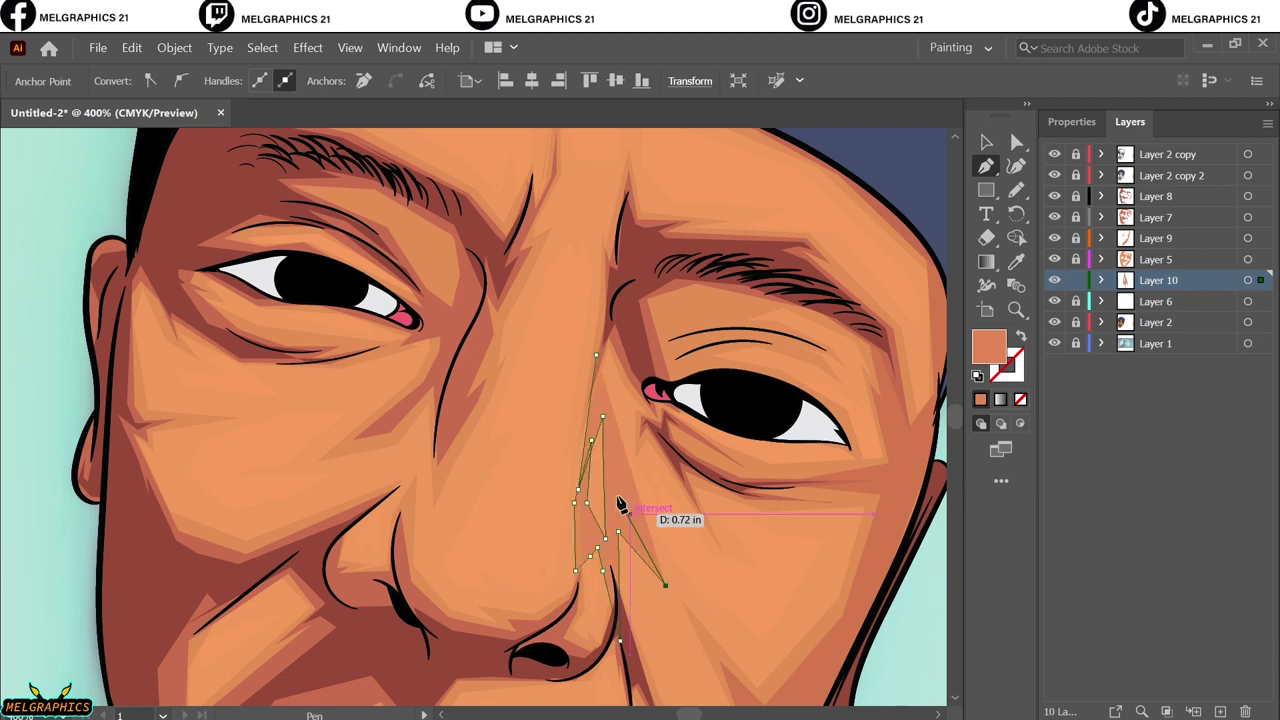
{"action": "left_click", "coordinate": [614, 484]}
{"action": "left_click", "coordinate": [657, 427]}
{"action": "left_click", "coordinate": [620, 371]}
{"action": "left_click", "coordinate": [618, 290]}
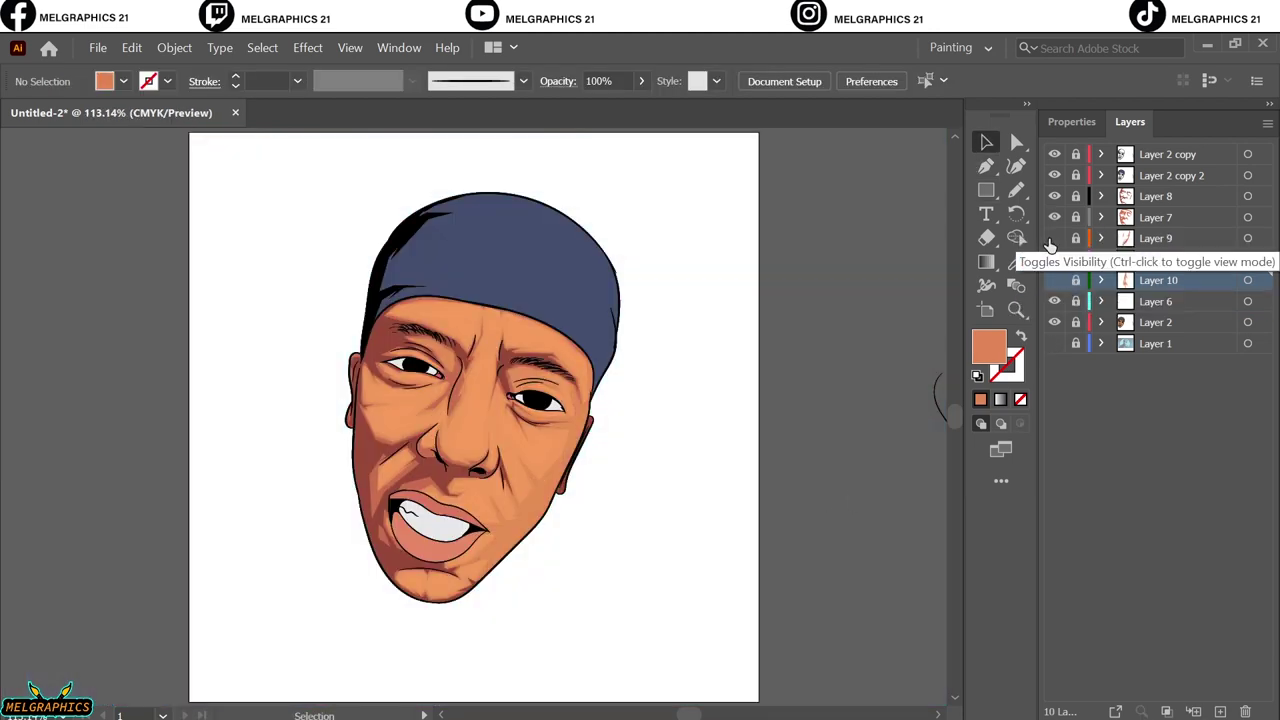
Keep the reference photo layer hidden and add a new layer for face highlights
{"action": "left_click", "coordinate": [1055, 345]}
{"action": "left_click", "coordinate": [1055, 343]}
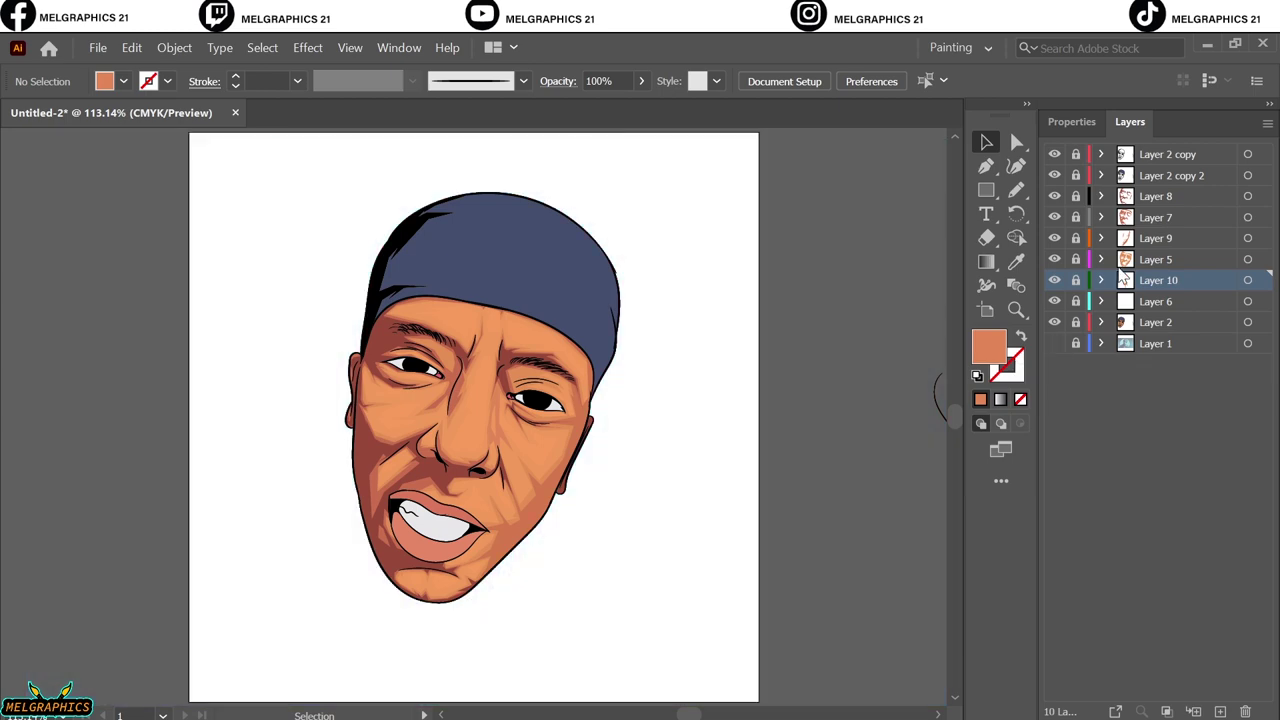
{"action": "key", "text": "ctrl+l"}
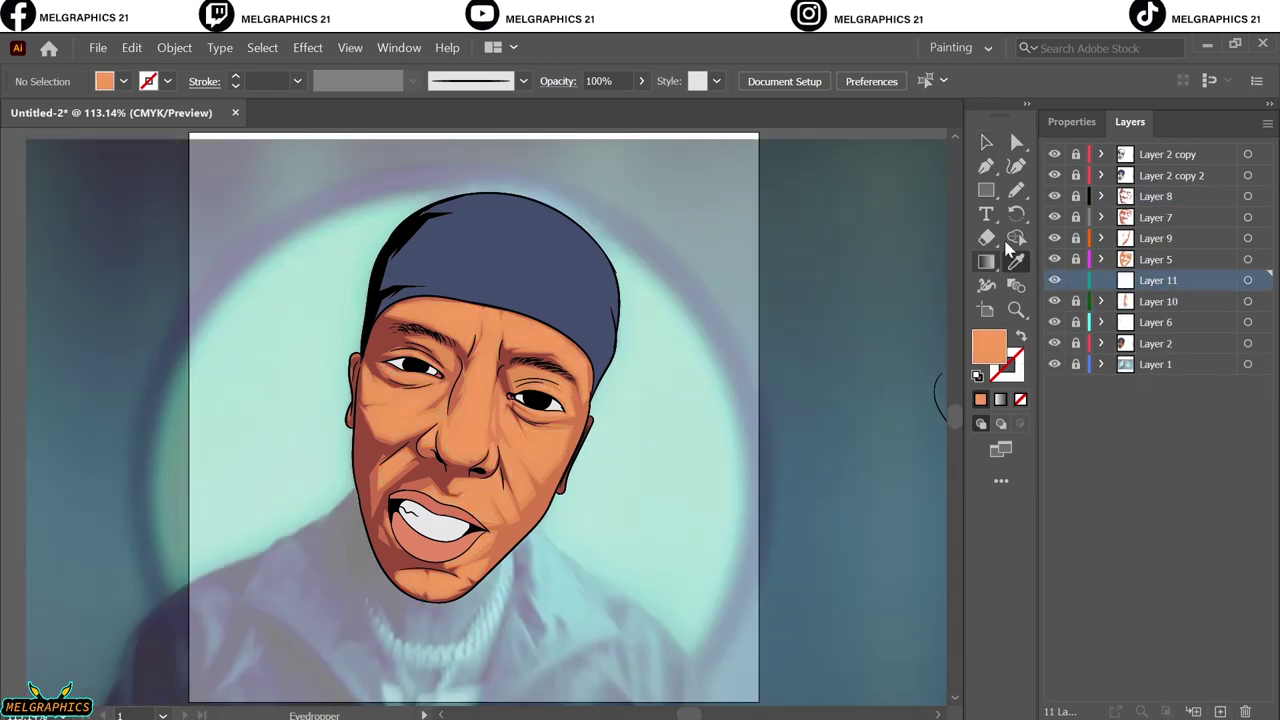
{"action": "scroll", "coordinate": [441, 483], "scroll_direction": "up", "scroll_amount": 4}
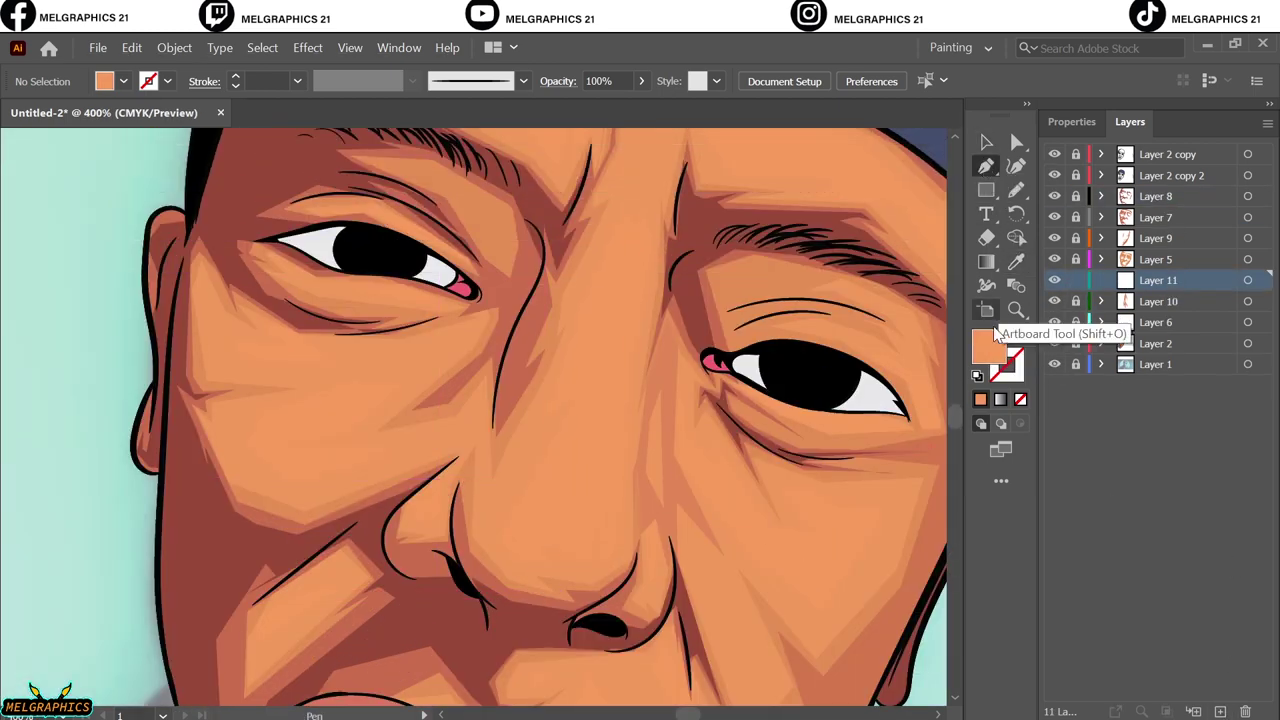
Draw a nose highlight path and start a curved highlight under the right eye
{"action": "key", "text": "p"}
{"action": "left_click", "coordinate": [620, 287]}
{"action": "left_click", "coordinate": [562, 465]}
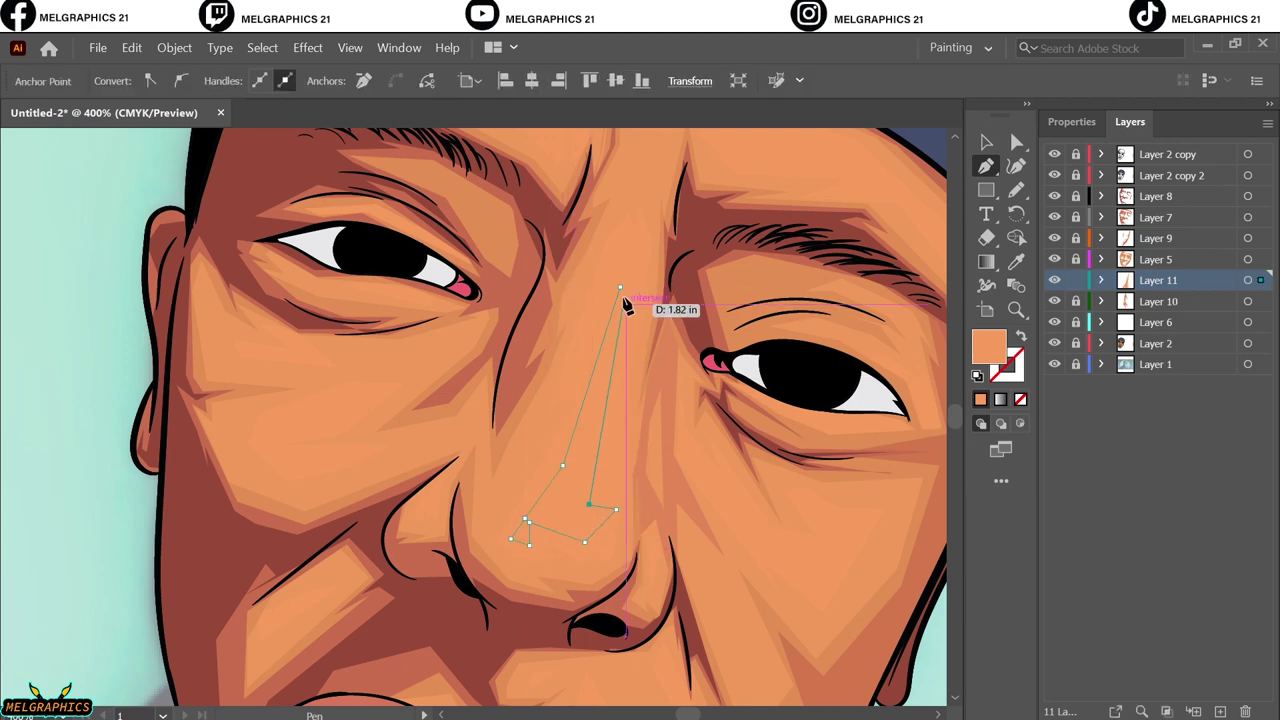
{"action": "key", "text": "Return"}
{"action": "left_click_drag", "start_coordinate": [785, 570], "coordinate": [819, 594]}
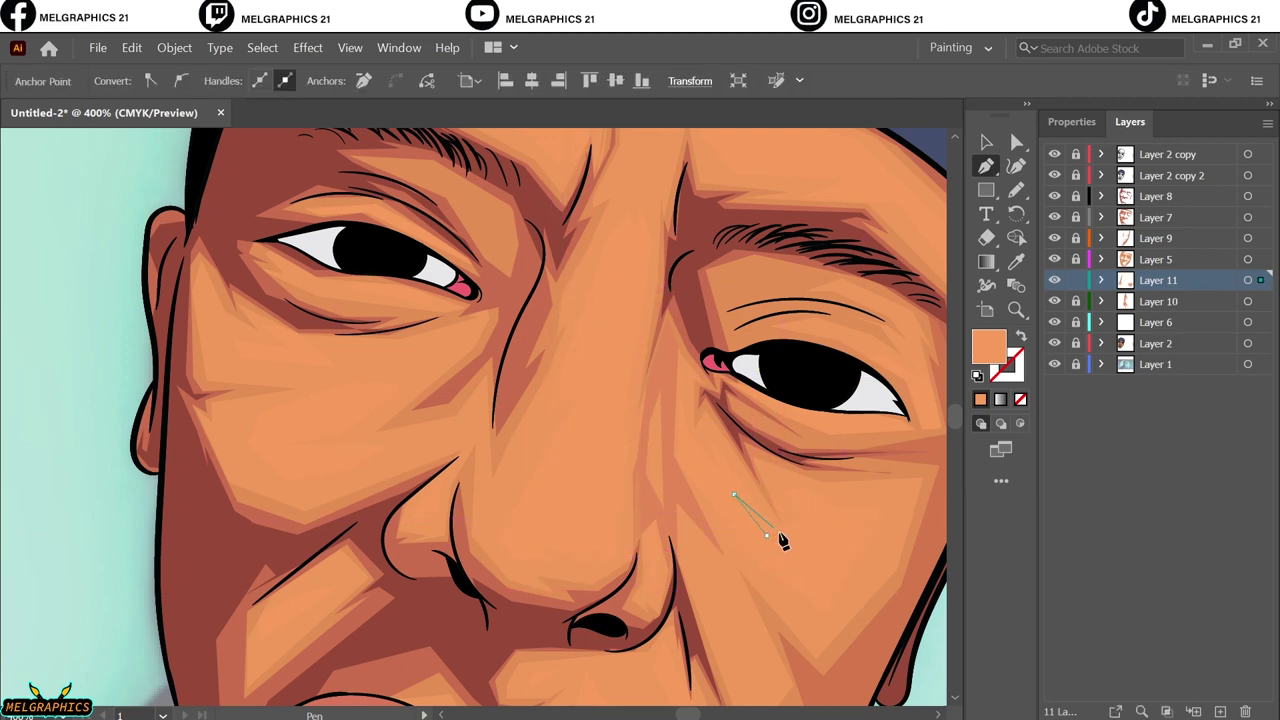
{"action": "scroll", "coordinate": [591, 486], "scroll_direction": "down", "scroll_amount": 5}
{"action": "scroll", "coordinate": [586, 394], "scroll_direction": "down", "scroll_amount": 2}
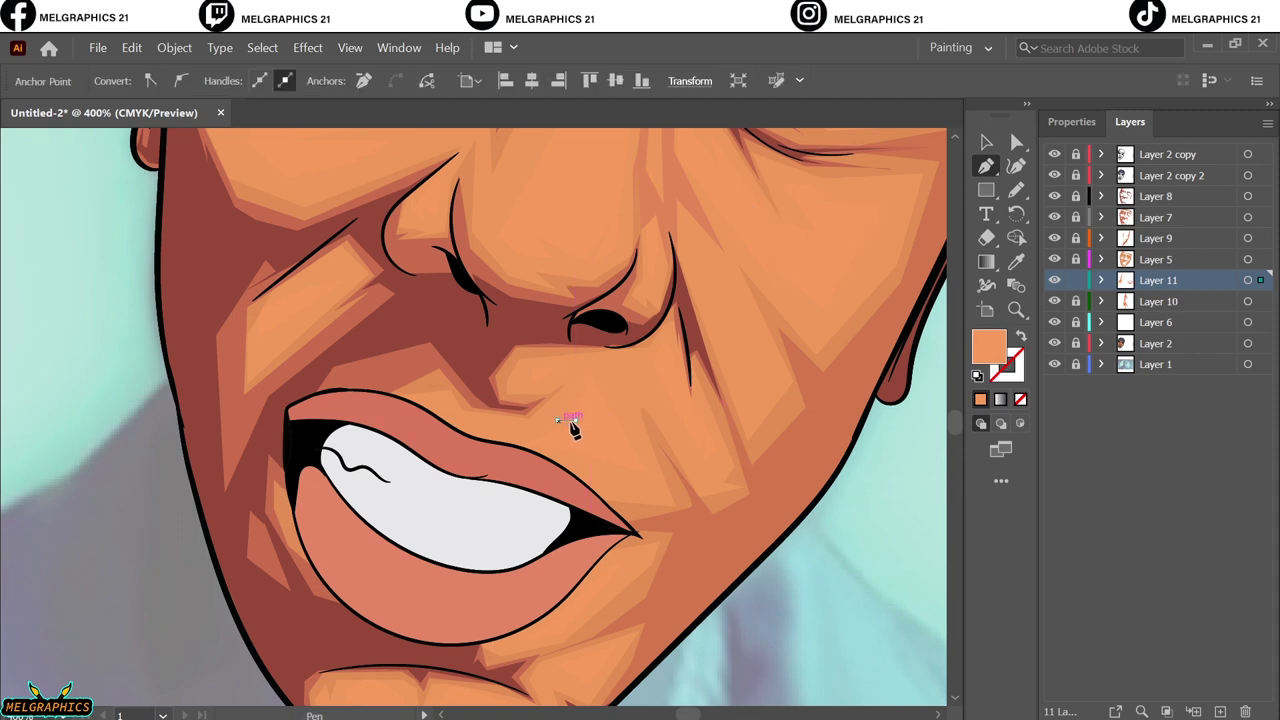
{"action": "scroll", "coordinate": [571, 423], "scroll_direction": "down", "scroll_amount": 2}
{"action": "scroll", "coordinate": [420, 590], "scroll_direction": "up", "scroll_amount": 1}
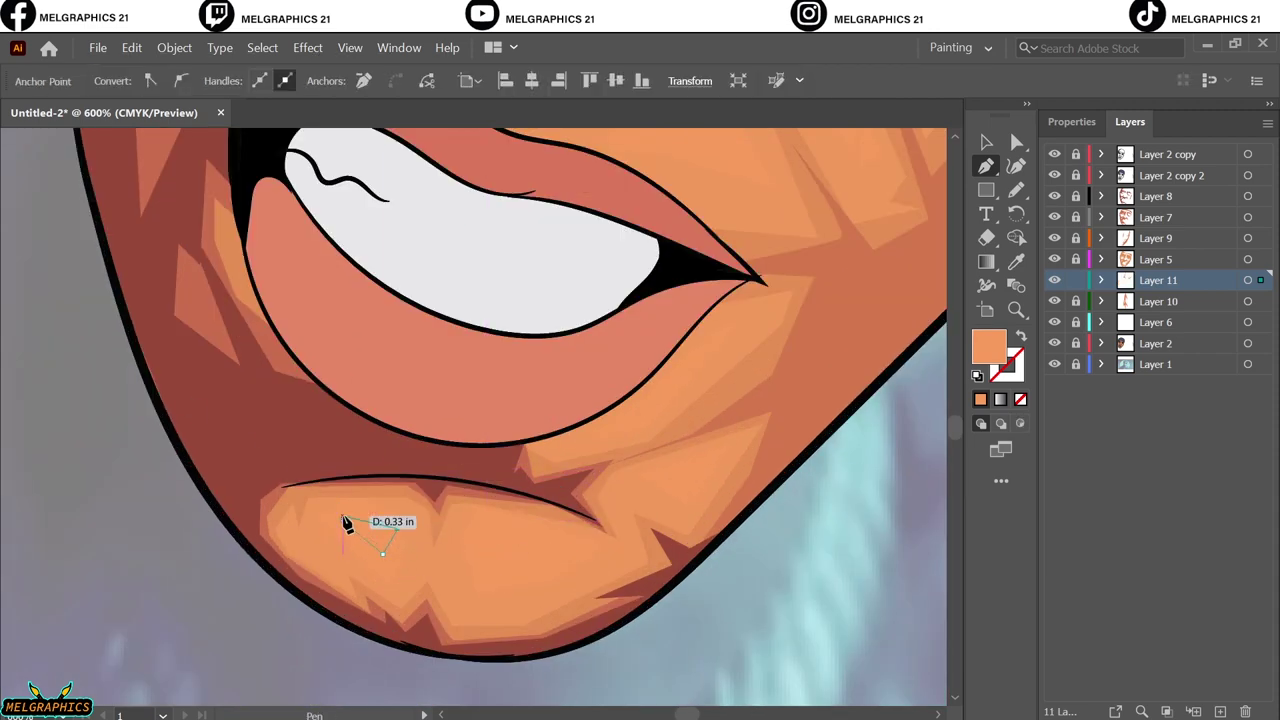
{"action": "scroll", "coordinate": [300, 500], "scroll_direction": "up", "scroll_amount": 5}
{"action": "scroll", "coordinate": [230, 425], "scroll_direction": "up", "scroll_amount": 2}
Outline highlights on the left cheek and forehead, undoing the oversized forehead path
{"action": "left_click", "coordinate": [217, 410]}
{"action": "left_click", "coordinate": [323, 382]}
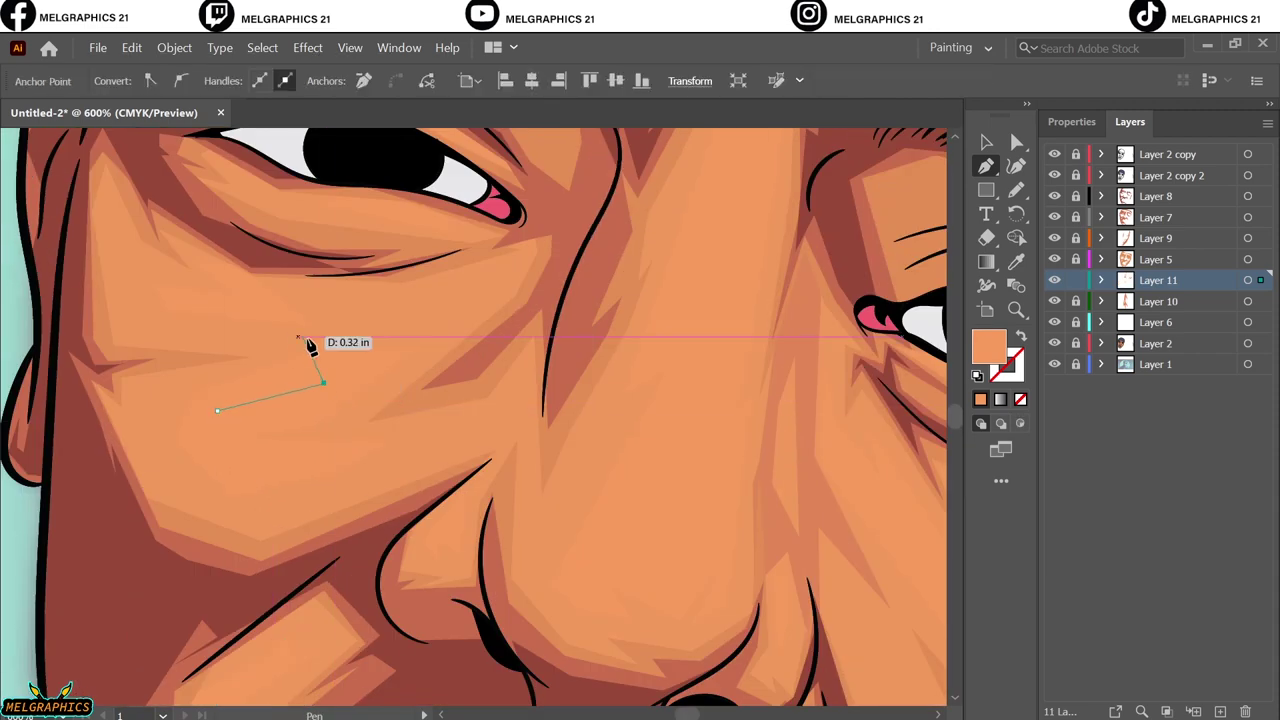
{"action": "scroll", "coordinate": [660, 523], "scroll_direction": "up", "scroll_amount": 3}
{"action": "scroll", "coordinate": [660, 523], "scroll_direction": "up", "scroll_amount": 2}
{"action": "left_click", "coordinate": [437, 337]}
{"action": "left_click", "coordinate": [626, 344]}
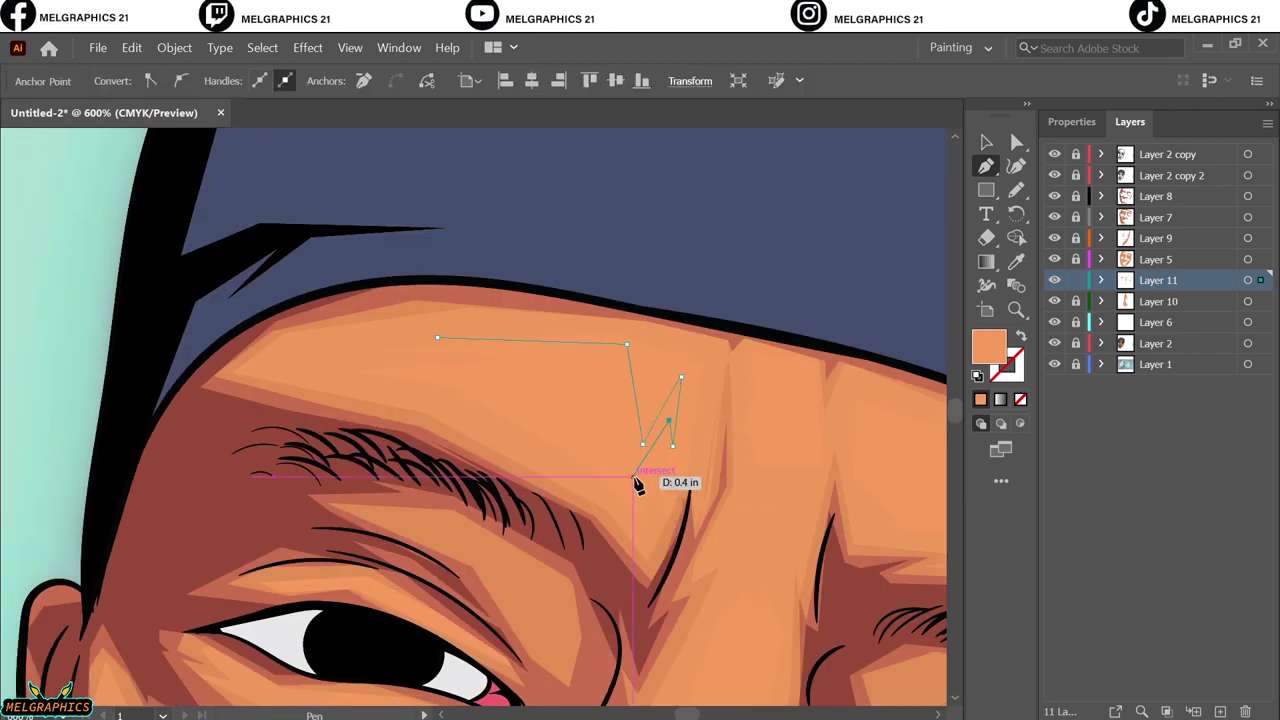
{"action": "scroll", "coordinate": [637, 483], "scroll_direction": "right", "scroll_amount": 3}
{"action": "key", "text": "ctrl+z"}
Draw a small closed highlight at the forehead crease and begin another forehead highlight
{"action": "left_click", "coordinate": [586, 366]}
{"action": "left_click", "coordinate": [625, 377]}
{"action": "left_click", "coordinate": [625, 428]}
{"action": "scroll", "coordinate": [600, 443], "scroll_direction": "right", "scroll_amount": 2}
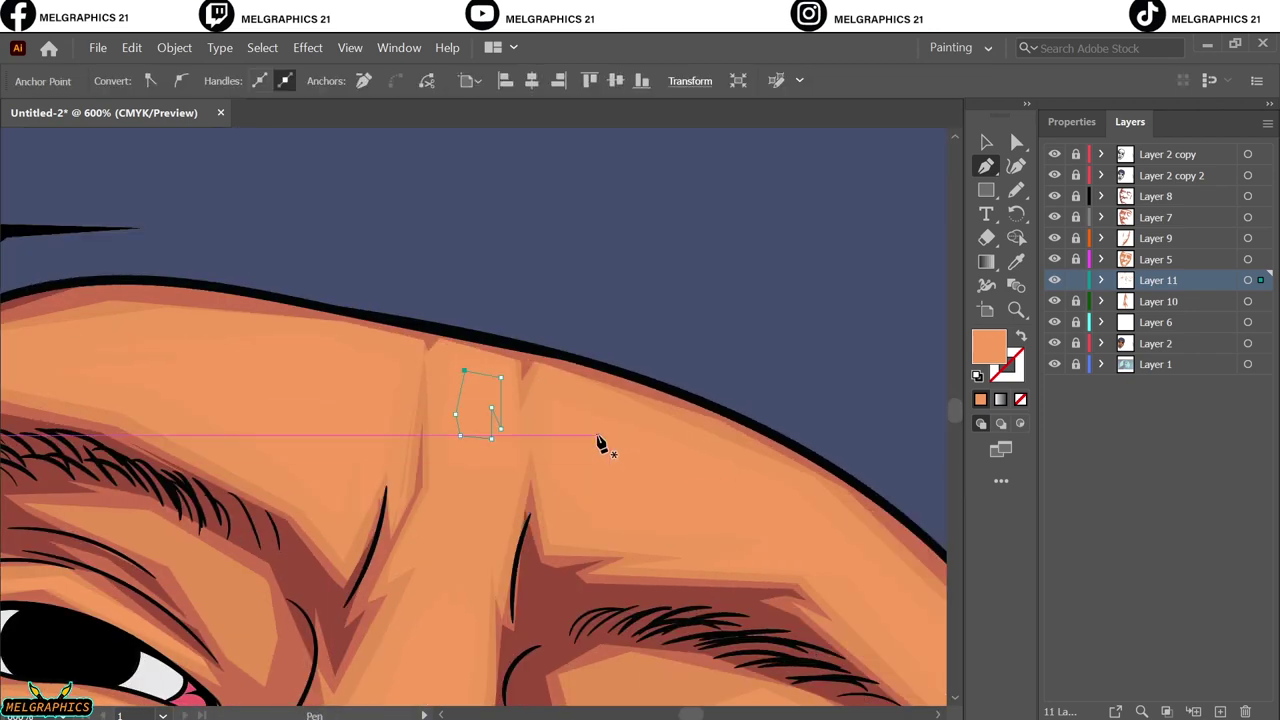
{"action": "left_click", "coordinate": [792, 536]}
{"action": "left_click", "coordinate": [893, 595]}
Recolour the selected highlight shapes to a paler orange with Edit Colors > Recolor Artwork
{"action": "key", "text": "ctrl+minus"}
{"action": "key", "text": "ctrl+minus"}
{"action": "key", "text": "ctrl+minus"}
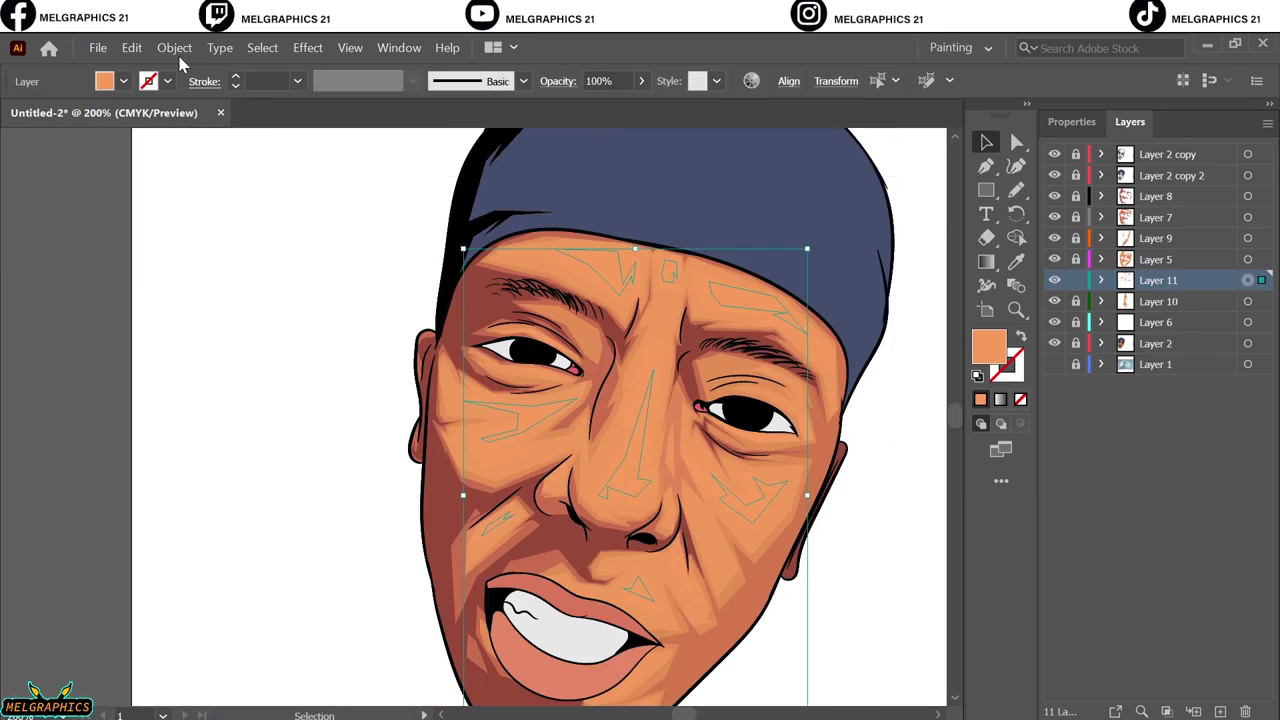
{"action": "left_click", "coordinate": [131, 47]}
{"action": "left_click", "coordinate": [560, 600]}
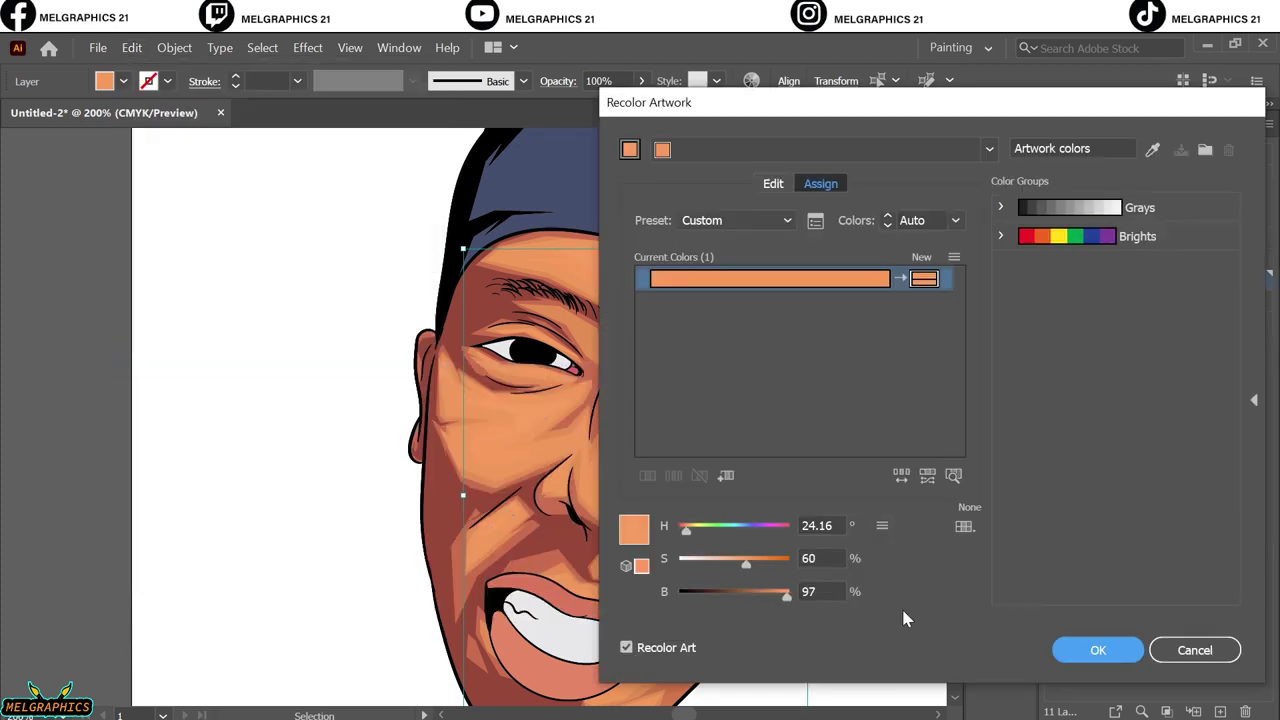
{"action": "key", "text": "Return"}
{"action": "left_click", "coordinate": [913, 374]}
{"action": "key", "text": "ctrl+0"}
{"action": "left_click", "coordinate": [131, 47]}
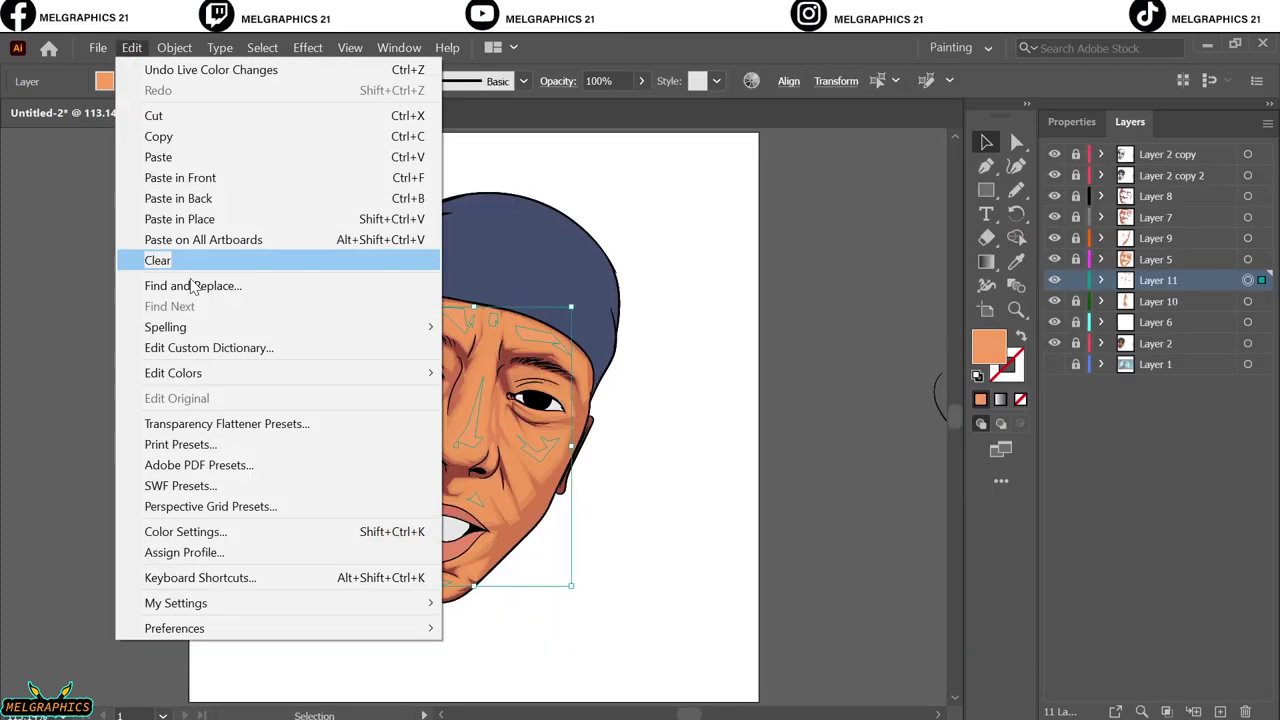
{"action": "left_click", "coordinate": [500, 374]}
{"action": "left_click", "coordinate": [1122, 658]}
{"action": "left_click", "coordinate": [840, 465]}
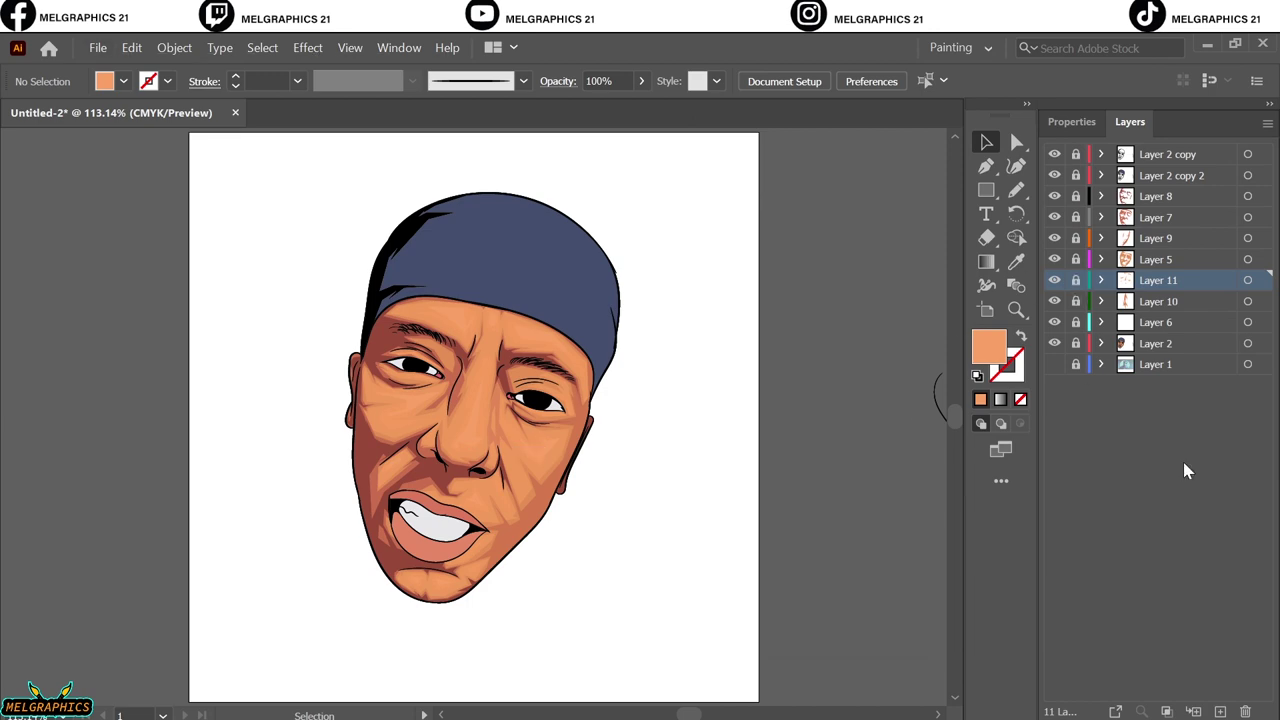
Add Layer 12 with small nose and cheek highlights in the paler orange
{"action": "key", "text": "ctrl+l"}
{"action": "scroll", "coordinate": [471, 428], "scroll_direction": "up", "scroll_amount": 1}
{"action": "scroll", "coordinate": [480, 423], "scroll_direction": "up", "scroll_amount": 2}
{"action": "key", "text": "p"}
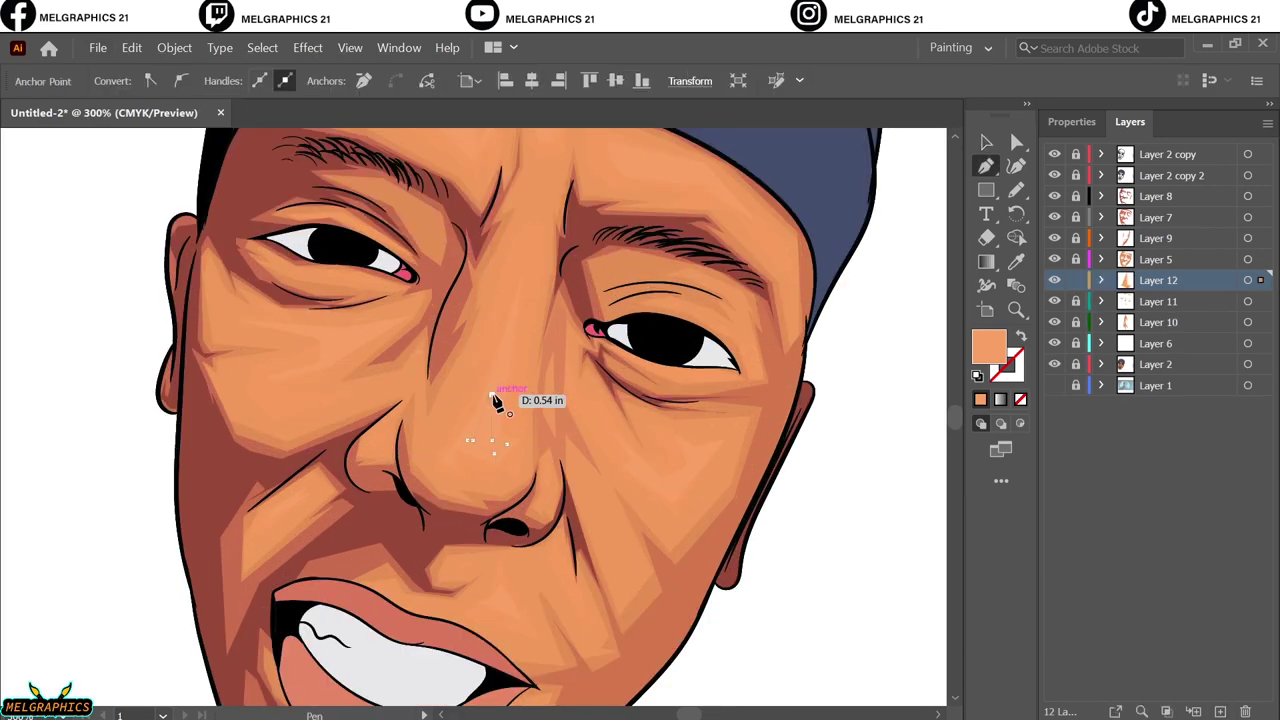
{"action": "scroll", "coordinate": [495, 400], "scroll_direction": "up", "scroll_amount": 3}
{"action": "scroll", "coordinate": [400, 330], "scroll_direction": "left", "scroll_amount": 3}
{"action": "scroll", "coordinate": [400, 330], "scroll_direction": "up", "scroll_amount": 1}
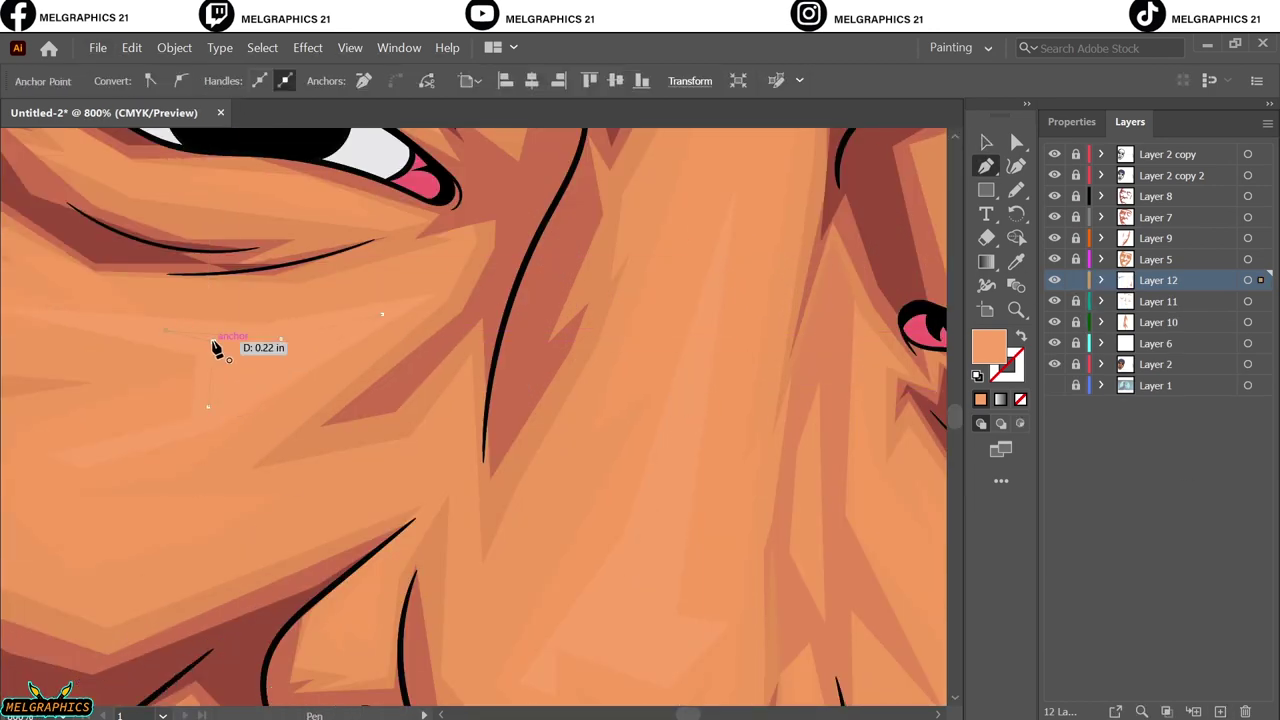
{"action": "scroll", "coordinate": [546, 533], "scroll_direction": "down", "scroll_amount": 5}
{"action": "scroll", "coordinate": [783, 416], "scroll_direction": "up", "scroll_amount": 5}
{"action": "scroll", "coordinate": [775, 395], "scroll_direction": "up", "scroll_amount": 2}
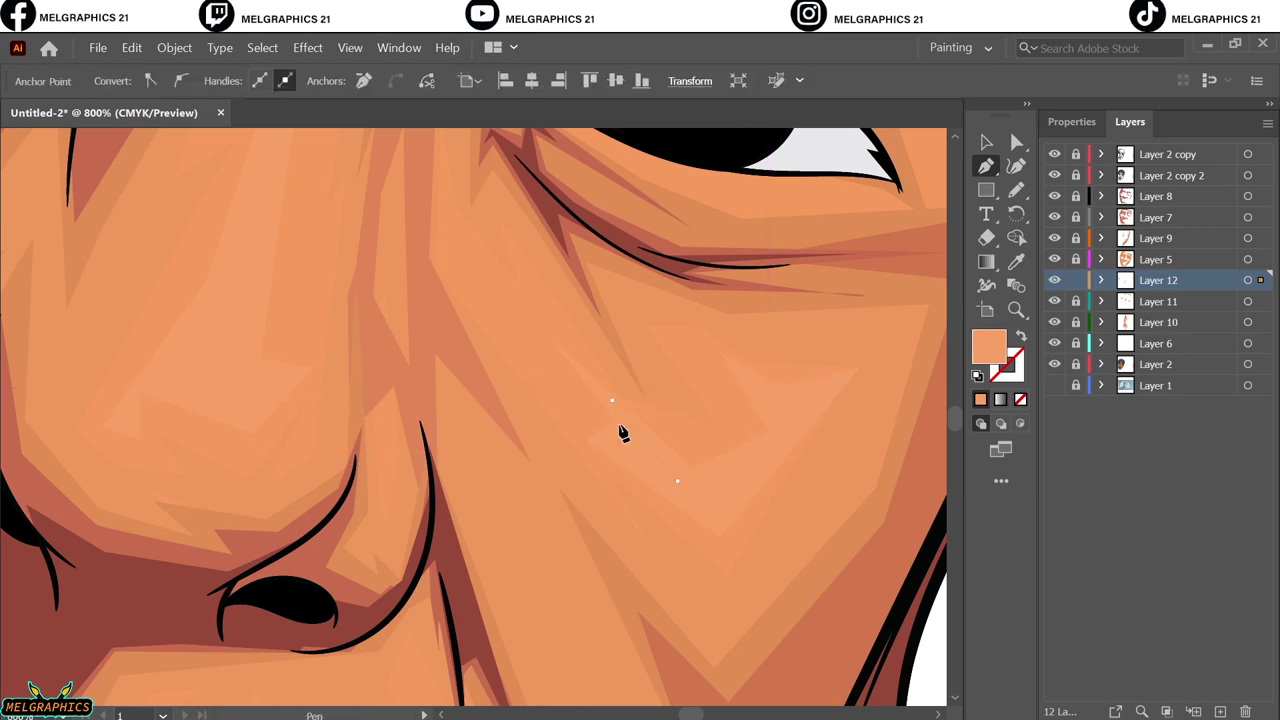
{"action": "scroll", "coordinate": [398, 578], "scroll_direction": "up", "scroll_amount": 3}
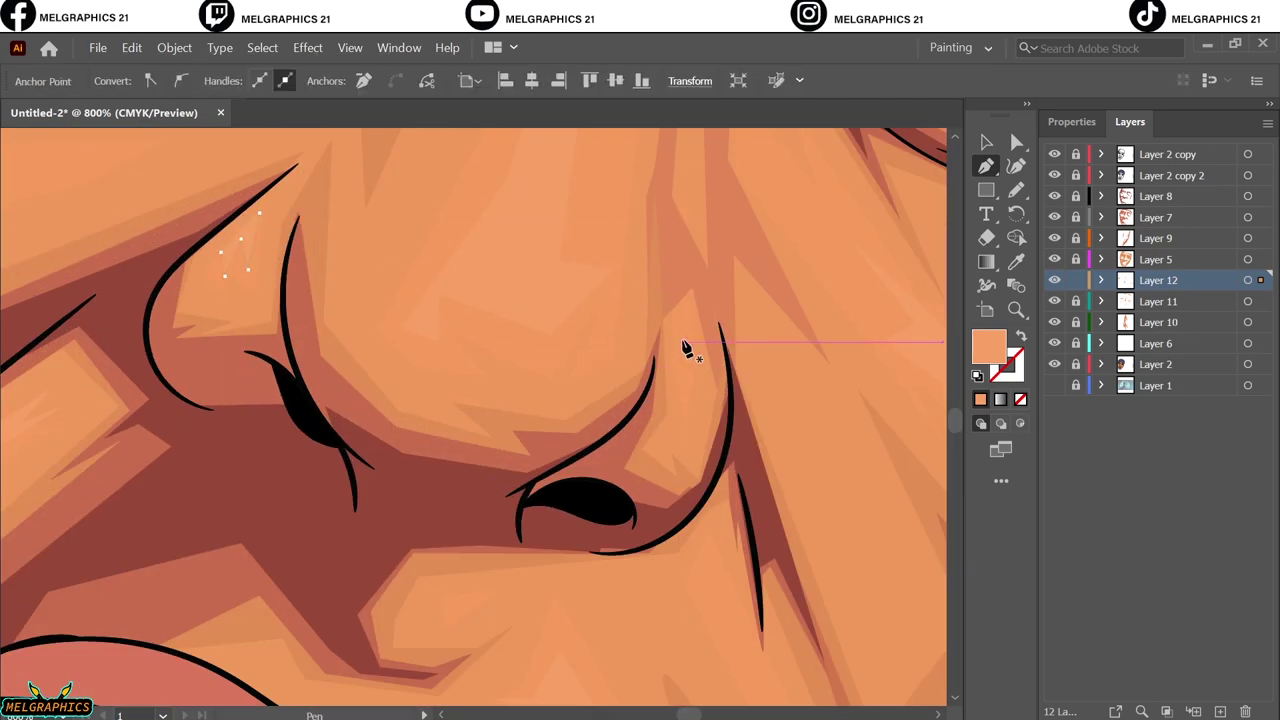
{"action": "scroll", "coordinate": [683, 347], "scroll_direction": "down", "scroll_amount": 5}
{"action": "scroll", "coordinate": [586, 466], "scroll_direction": "down", "scroll_amount": 3}
{"action": "scroll", "coordinate": [531, 449], "scroll_direction": "up", "scroll_amount": 2}
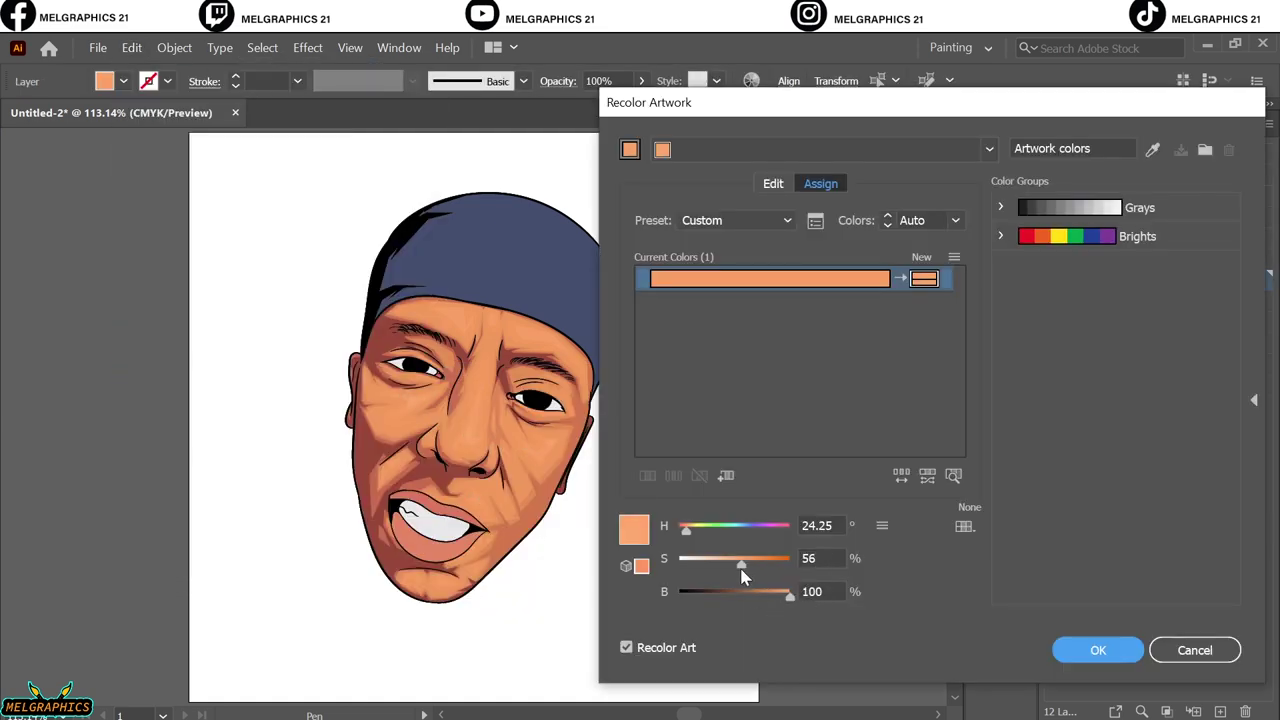
{"action": "left_click", "coordinate": [1115, 649]}
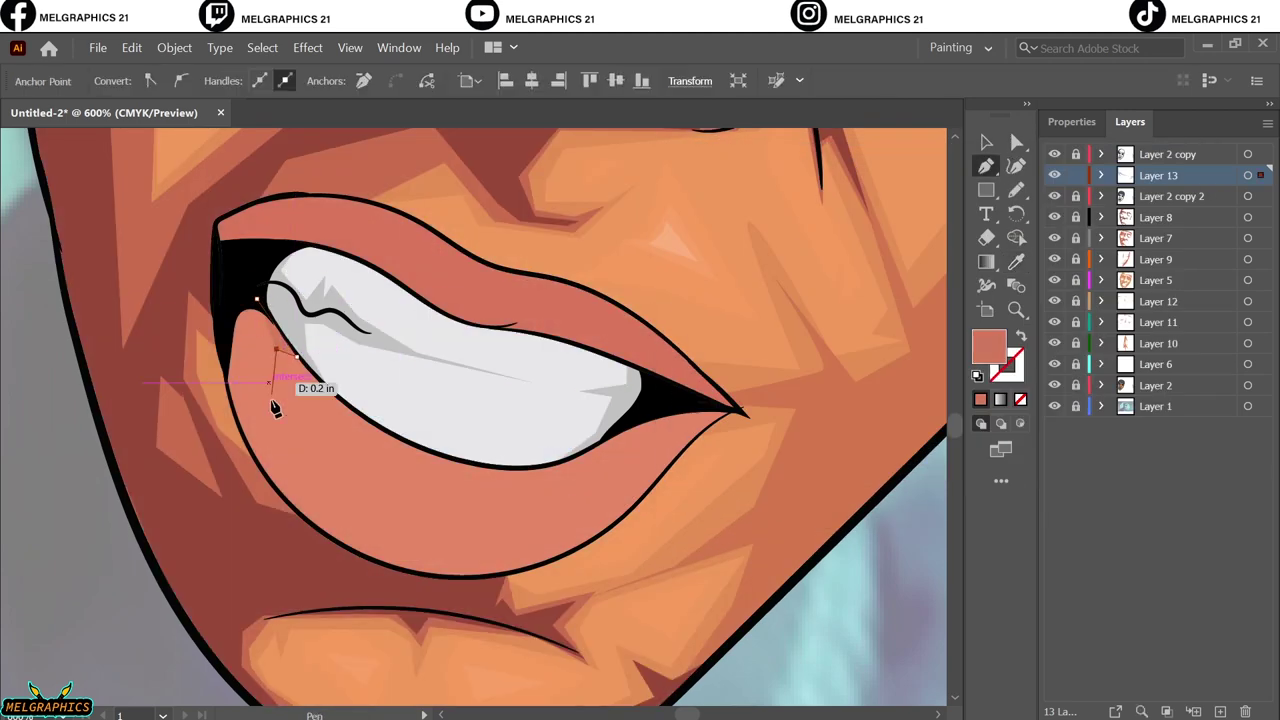
Zoom in closer on the lips to draw the mouth shading
{"action": "key", "text": "ctrl+plus"}
{"action": "key", "text": "ctrl+plus"}
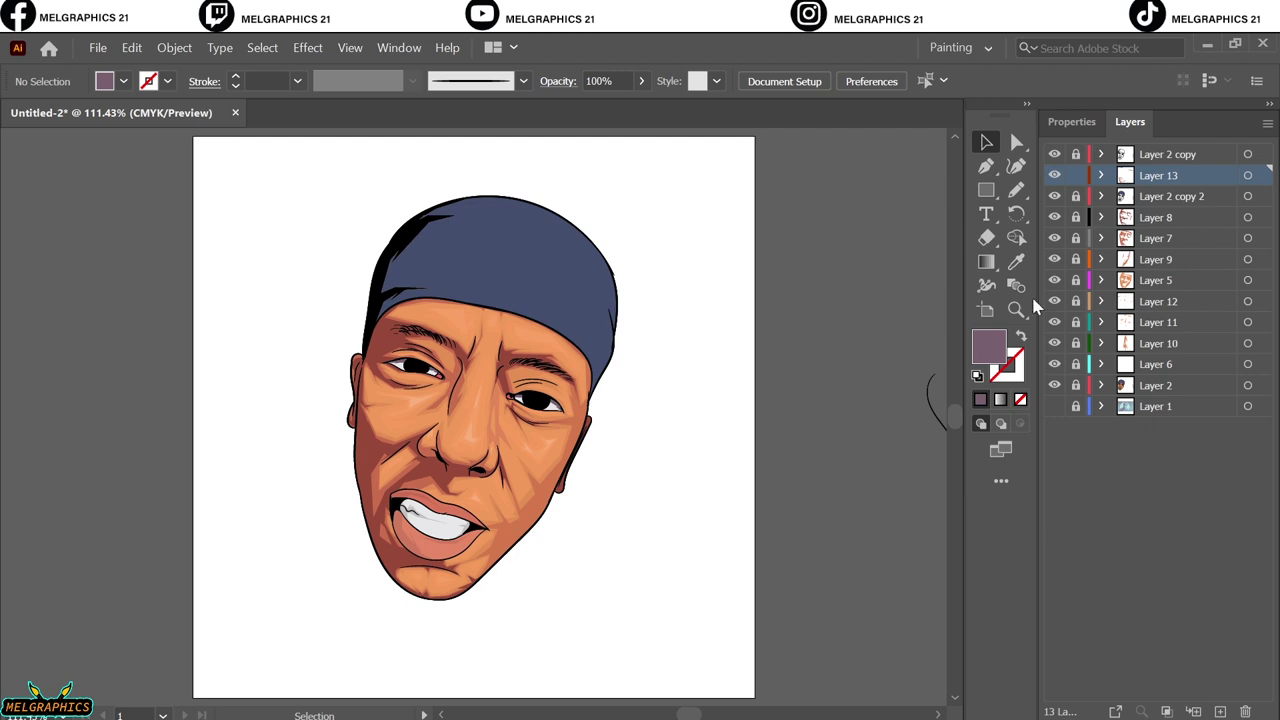
Hide the face layers and outline dark fold shapes across the cap
{"action": "left_click", "coordinate": [1075, 301]}
{"action": "left_click", "coordinate": [475, 497]}
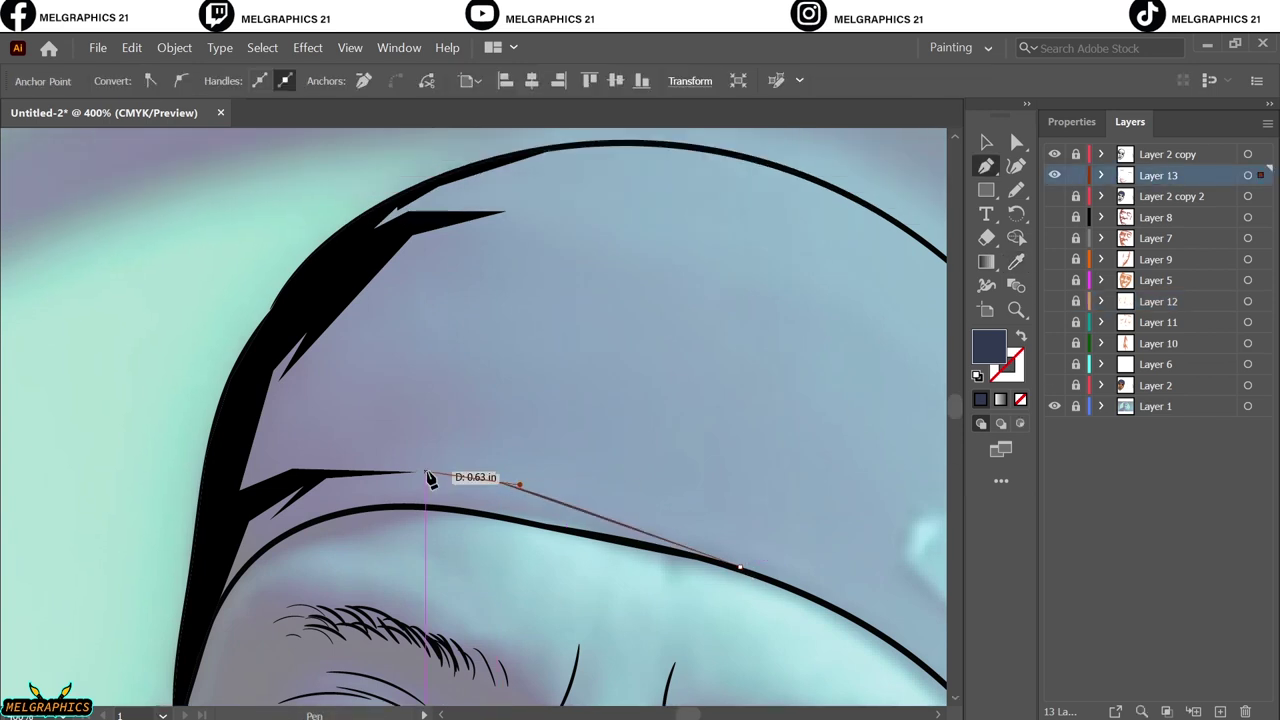
{"action": "left_click", "coordinate": [771, 178]}
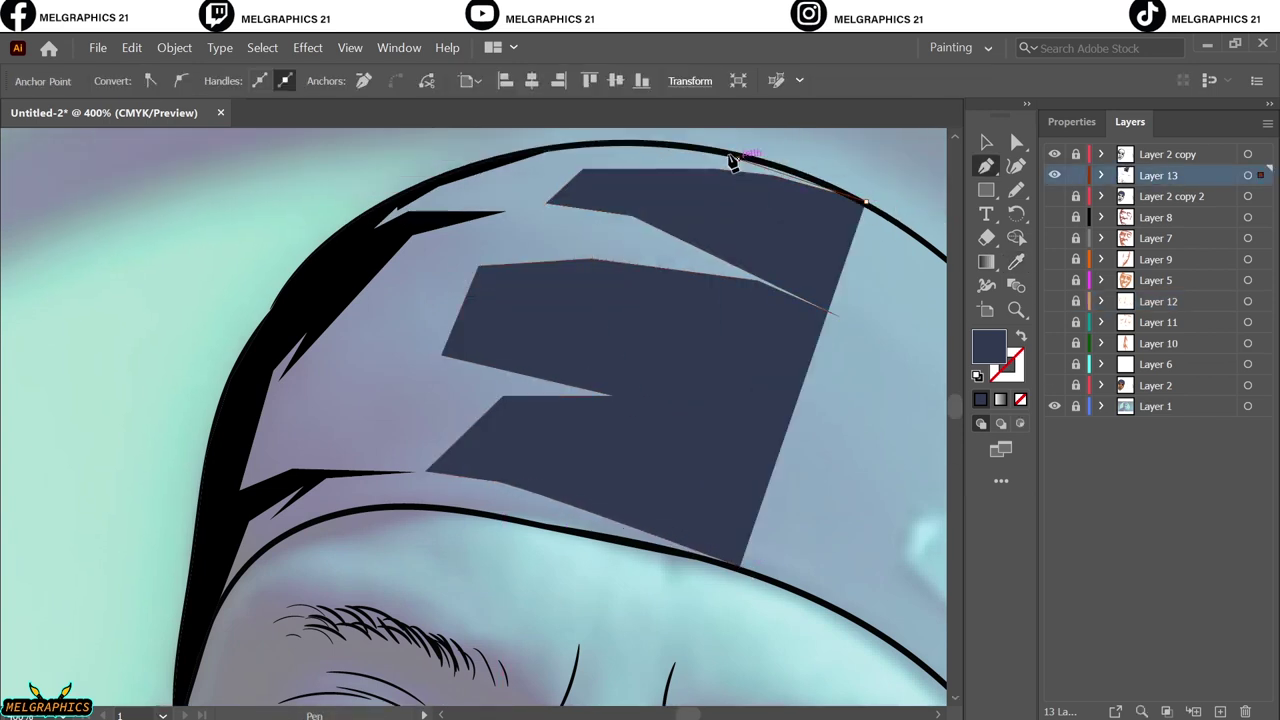
{"action": "left_click", "coordinate": [580, 168]}
{"action": "left_click", "coordinate": [548, 203]}
{"action": "left_click", "coordinate": [264, 362]}
Trace the dark cap shading along the brow line
{"action": "left_click", "coordinate": [200, 578]}
{"action": "left_click", "coordinate": [196, 643]}
{"action": "left_click", "coordinate": [264, 547]}
{"action": "left_click", "coordinate": [306, 522]}
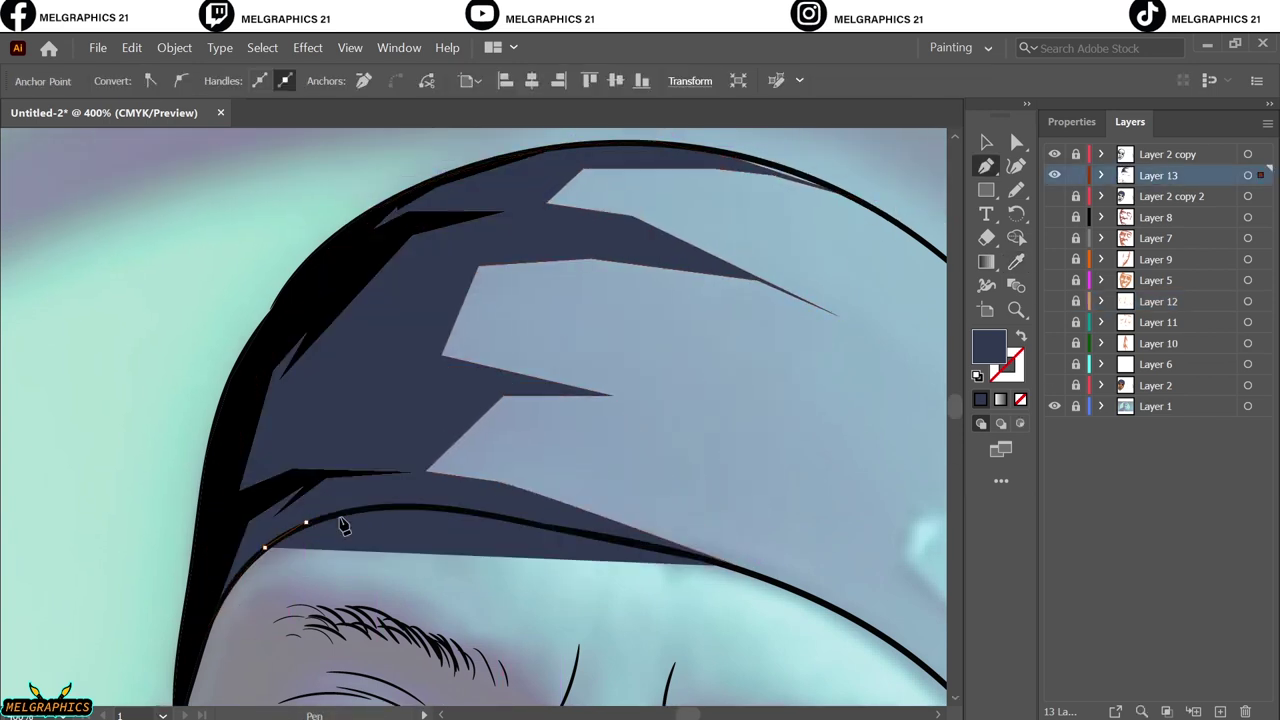
{"action": "left_click", "coordinate": [373, 510]}
{"action": "left_click", "coordinate": [424, 509]}
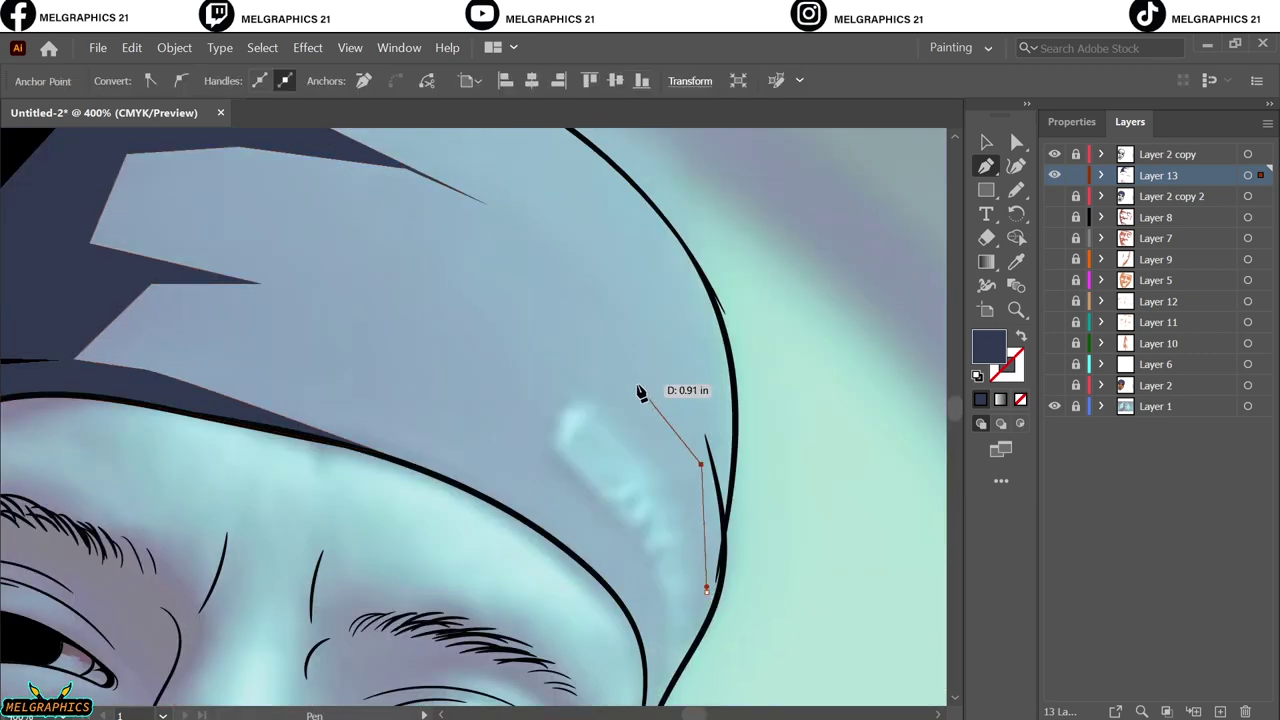
Fit the portrait in view, show the coloured face layer again, and set the darker navy cap fill
{"action": "key", "text": "ctrl+0"}
{"action": "left_click", "coordinate": [994, 143]}
{"action": "left_click", "coordinate": [1054, 385]}
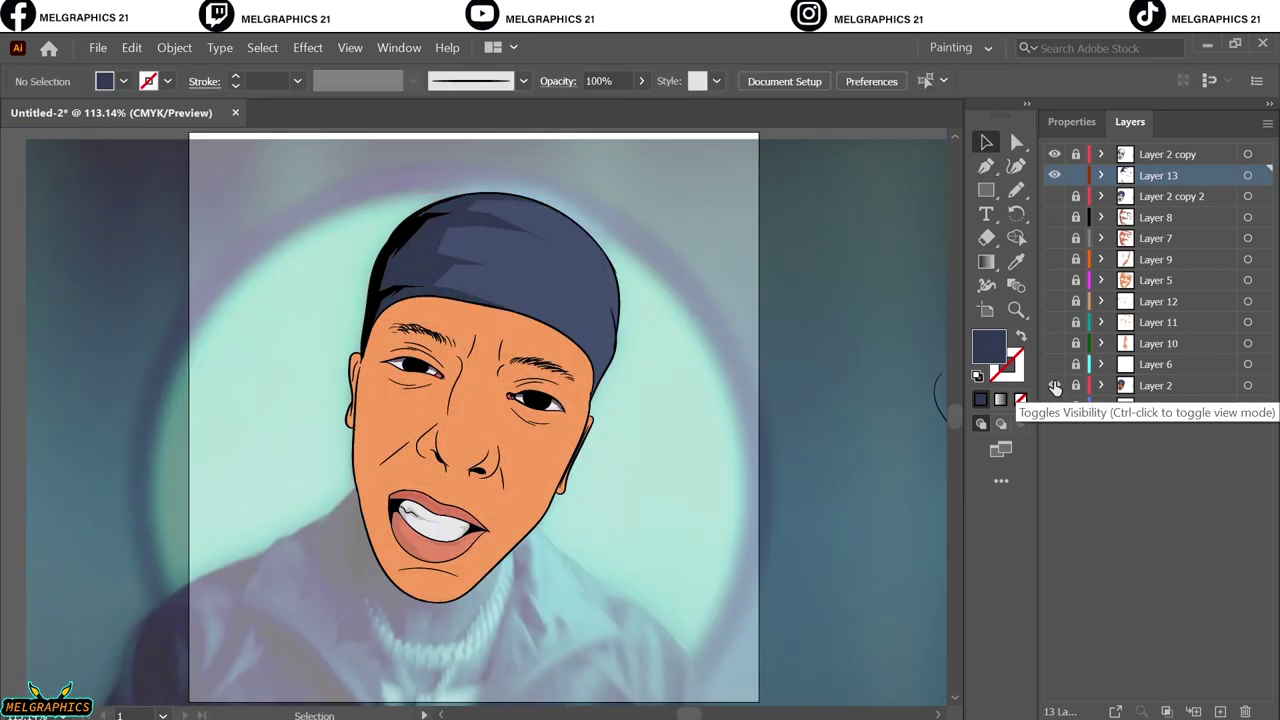
{"action": "double_click", "coordinate": [988, 345]}
{"action": "key", "text": "Return"}
{"action": "left_click", "coordinate": [912, 304]}
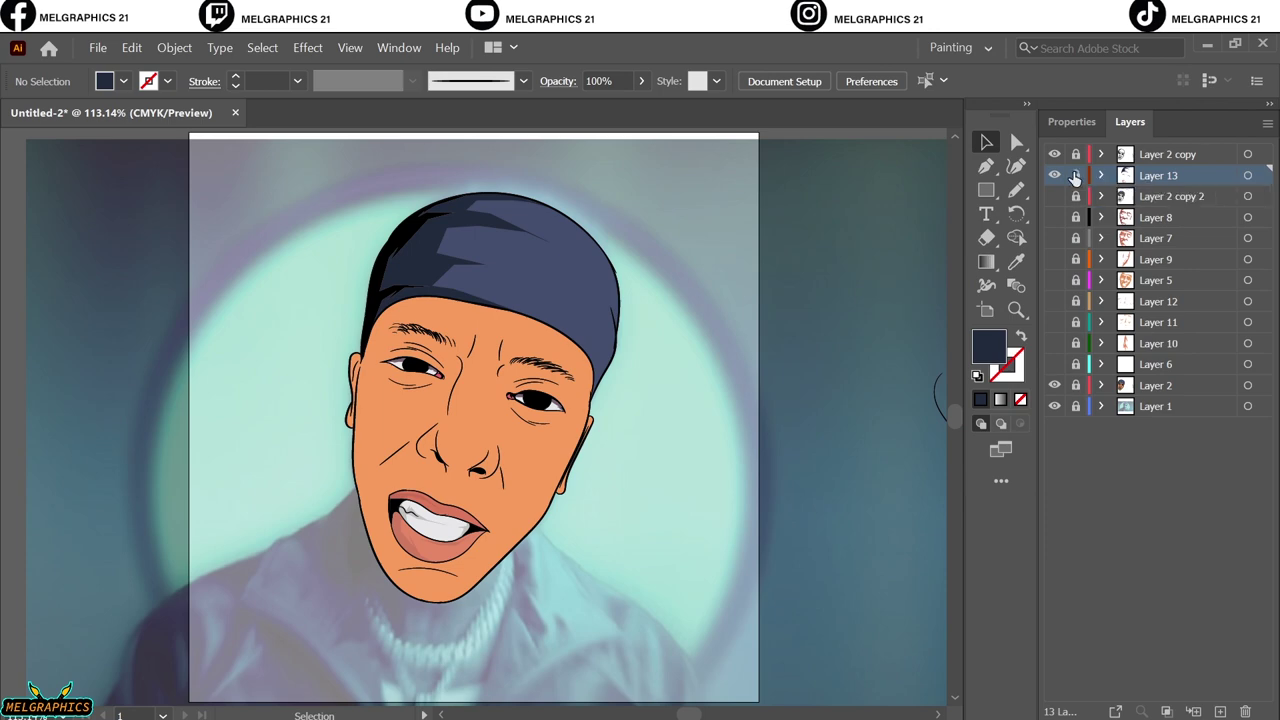
Choose a lighter slate-blue fill and add a new layer below Layer 13
{"action": "key", "text": "n"}
{"action": "double_click", "coordinate": [988, 345]}
{"action": "left_click", "coordinate": [1143, 220]}
{"action": "key", "text": "ctrl+l"}
{"action": "left_click_drag", "start_coordinate": [1160, 175], "coordinate": [1166, 204]}
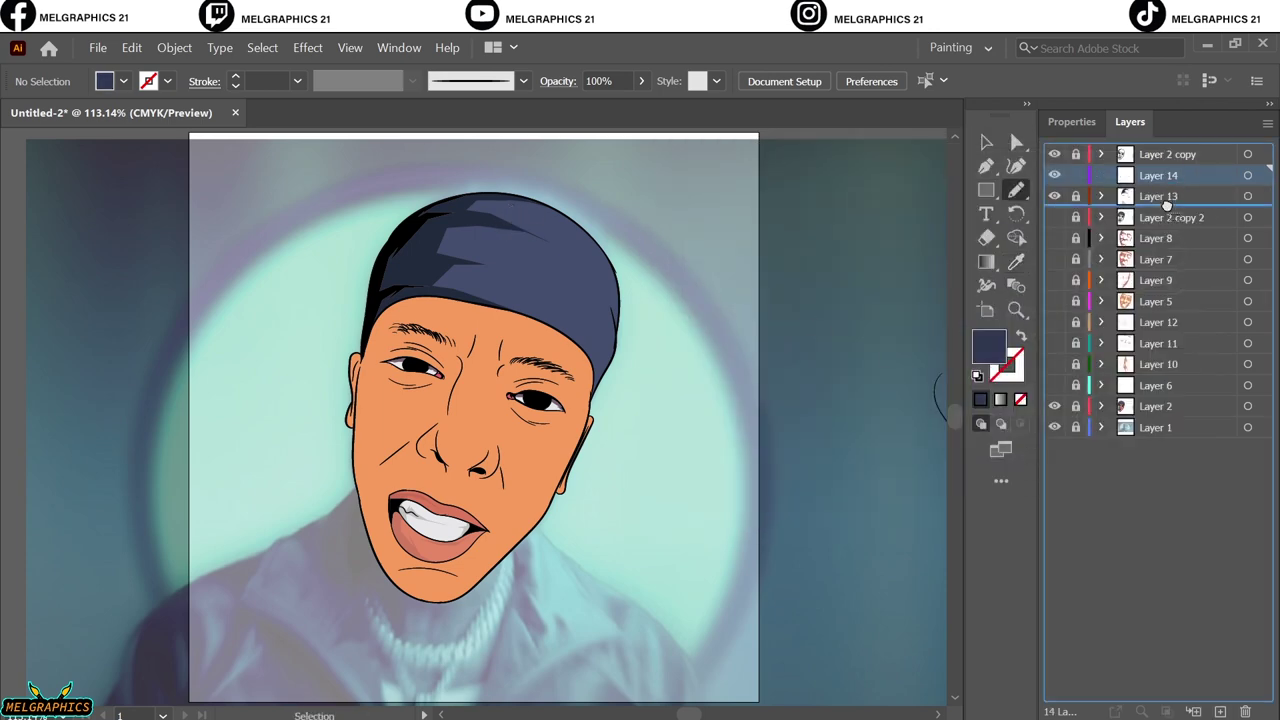
{"action": "key", "text": "p"}
Outline a lighter slate-blue panel on the cap with the Pen tool
{"action": "left_click", "coordinate": [1054, 406]}
{"action": "key", "text": "ctrl+plus"}
{"action": "left_click", "coordinate": [505, 323]}
{"action": "left_click", "coordinate": [561, 327]}
{"action": "left_click", "coordinate": [590, 412]}
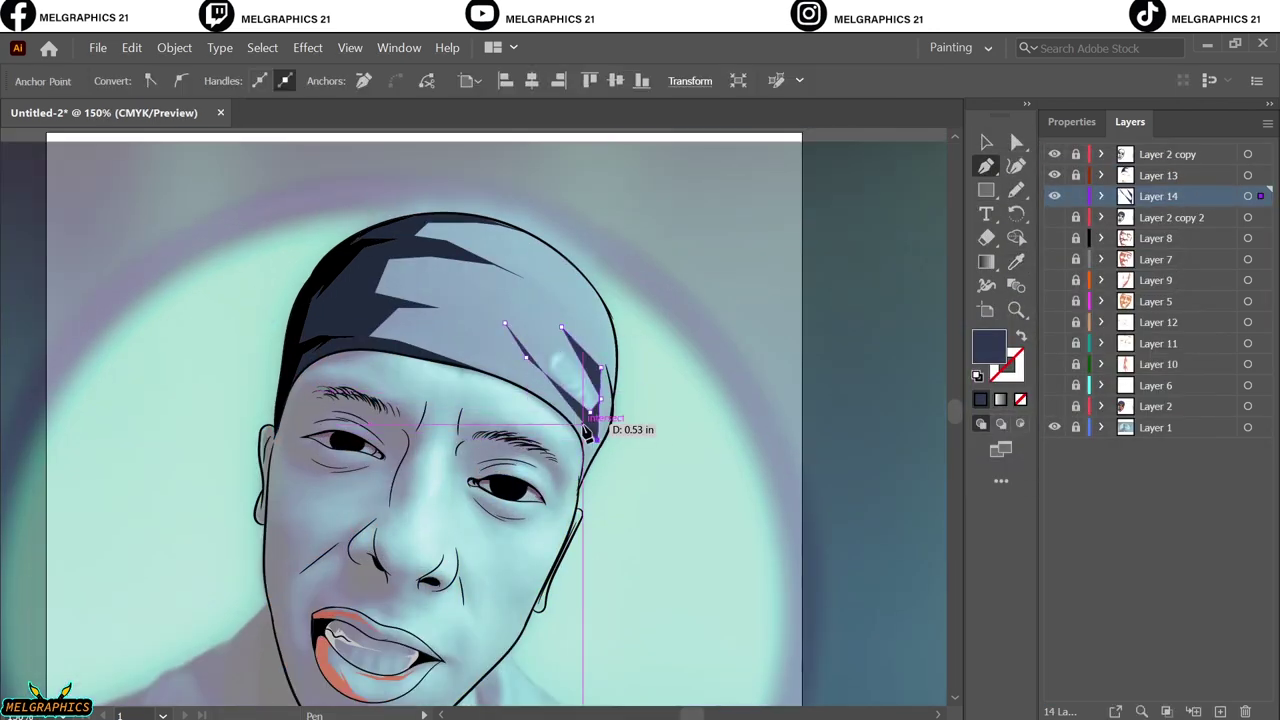
{"action": "left_click", "coordinate": [587, 432]}
{"action": "left_click", "coordinate": [360, 349]}
{"action": "left_click", "coordinate": [515, 227]}
Extend the lighter cap shape around the cap's light streaks
{"action": "scroll", "coordinate": [586, 246], "scroll_direction": "up", "scroll_amount": 5}
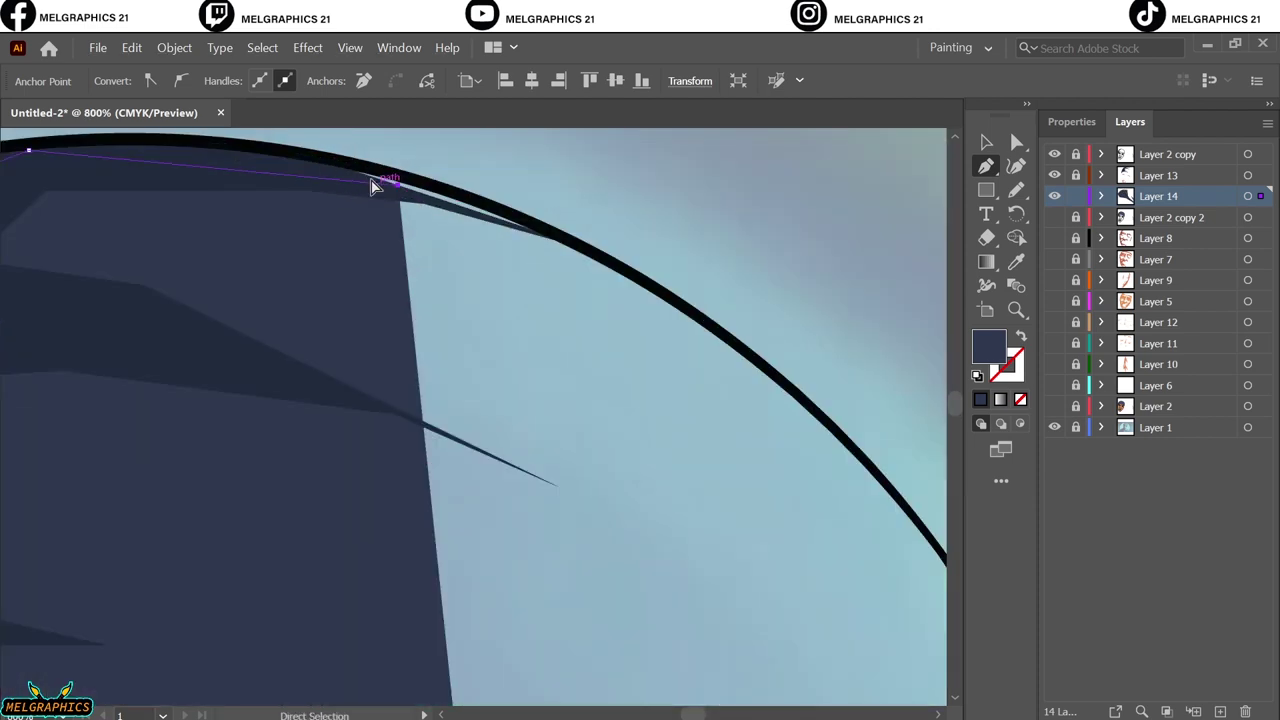
{"action": "left_click", "coordinate": [709, 346]}
{"action": "left_click", "coordinate": [686, 357]}
{"action": "left_click", "coordinate": [354, 334]}
{"action": "scroll", "coordinate": [716, 525], "scroll_direction": "down", "scroll_amount": 2}
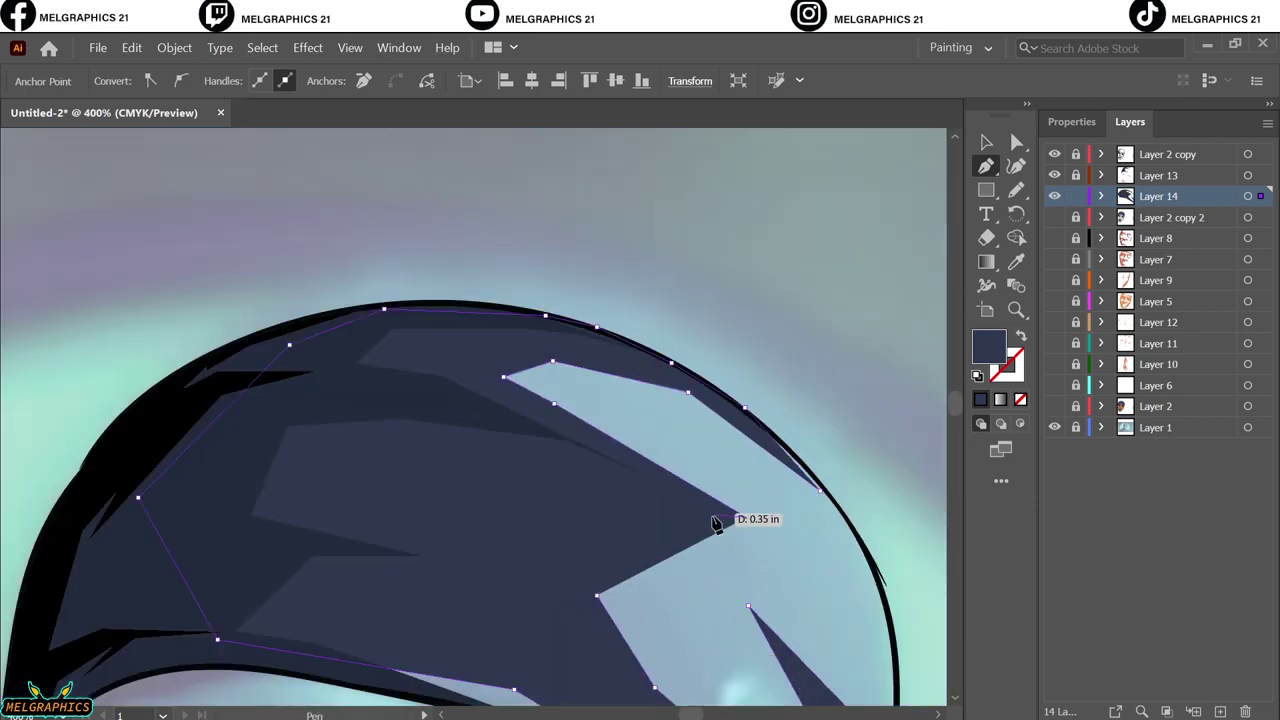
{"action": "scroll", "coordinate": [716, 525], "scroll_direction": "down", "scroll_amount": 1}
Draw a closed dark shadow shape along the cap's edge
{"action": "left_click", "coordinate": [757, 177], "text": "ctrl"}
{"action": "key", "text": "ctrl+0"}
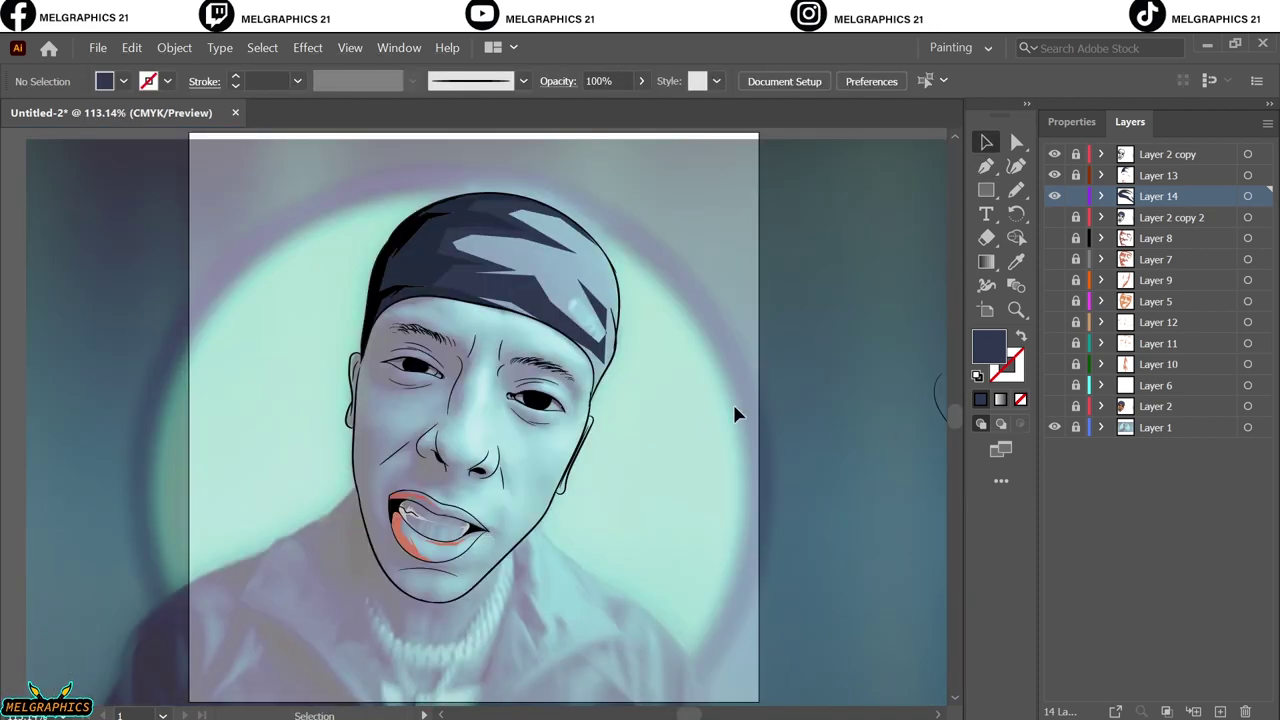
{"action": "scroll", "coordinate": [735, 414], "scroll_direction": "up", "scroll_amount": 3}
{"action": "key", "text": "p"}
{"action": "left_click", "coordinate": [257, 252]}
{"action": "left_click", "coordinate": [371, 368]}
{"action": "left_click", "coordinate": [338, 430]}
{"action": "left_click", "coordinate": [327, 612]}
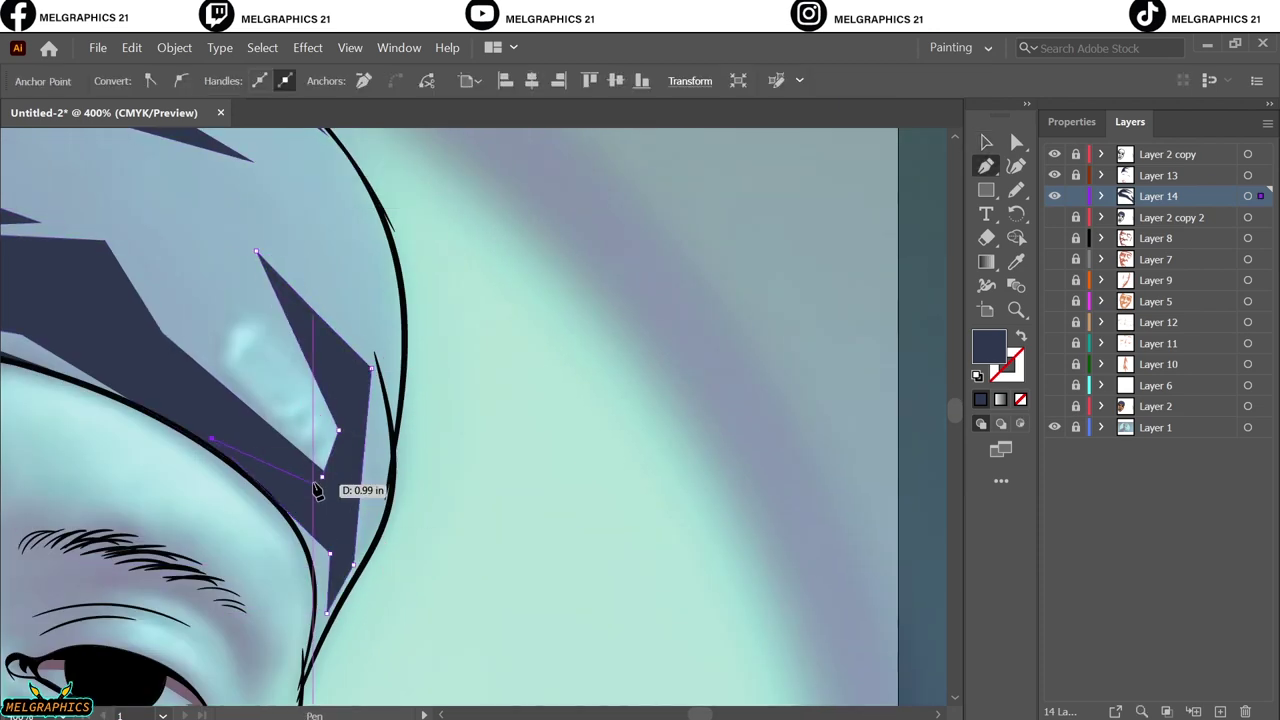
{"action": "scroll", "coordinate": [317, 490], "scroll_direction": "down", "scroll_amount": 1}
{"action": "left_click", "coordinate": [331, 526]}
Show the coloured Layer 2 and hide the Layer 1 reference photo
{"action": "key", "text": "v"}
{"action": "key", "text": "ctrl+0"}
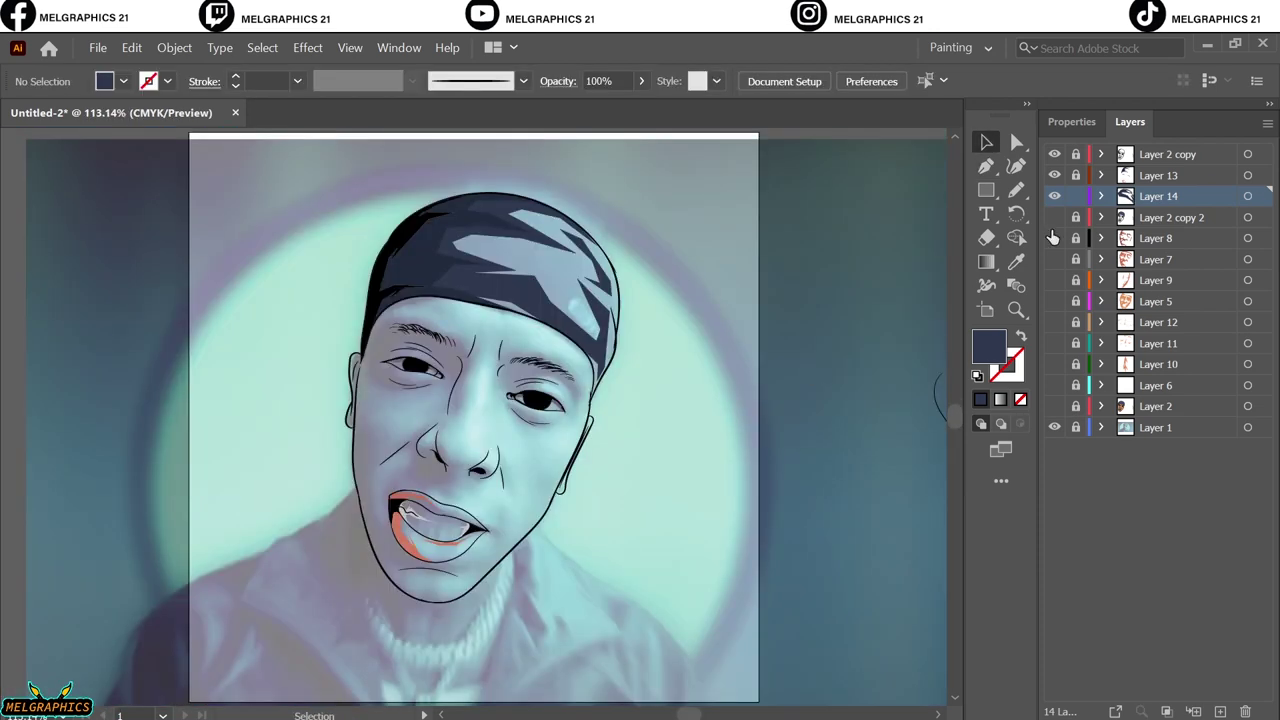
{"action": "left_click", "coordinate": [1054, 406]}
{"action": "left_click", "coordinate": [1054, 427]}
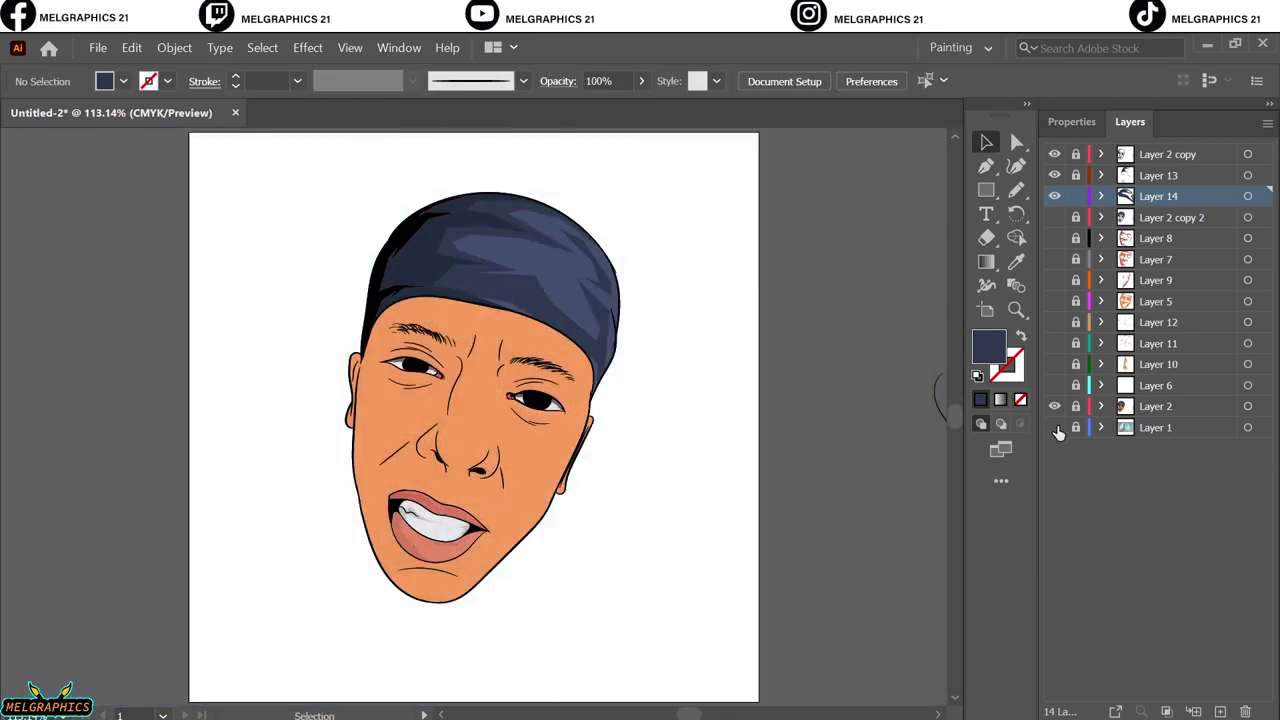
Add a new shading layer and sample and adjust the lip colour
{"action": "left_click", "coordinate": [1165, 185]}
{"action": "key", "text": "ctrl+l"}
{"action": "key", "text": "i"}
{"action": "scroll", "coordinate": [386, 537], "scroll_direction": "up", "scroll_amount": 5}
{"action": "double_click", "coordinate": [995, 350]}
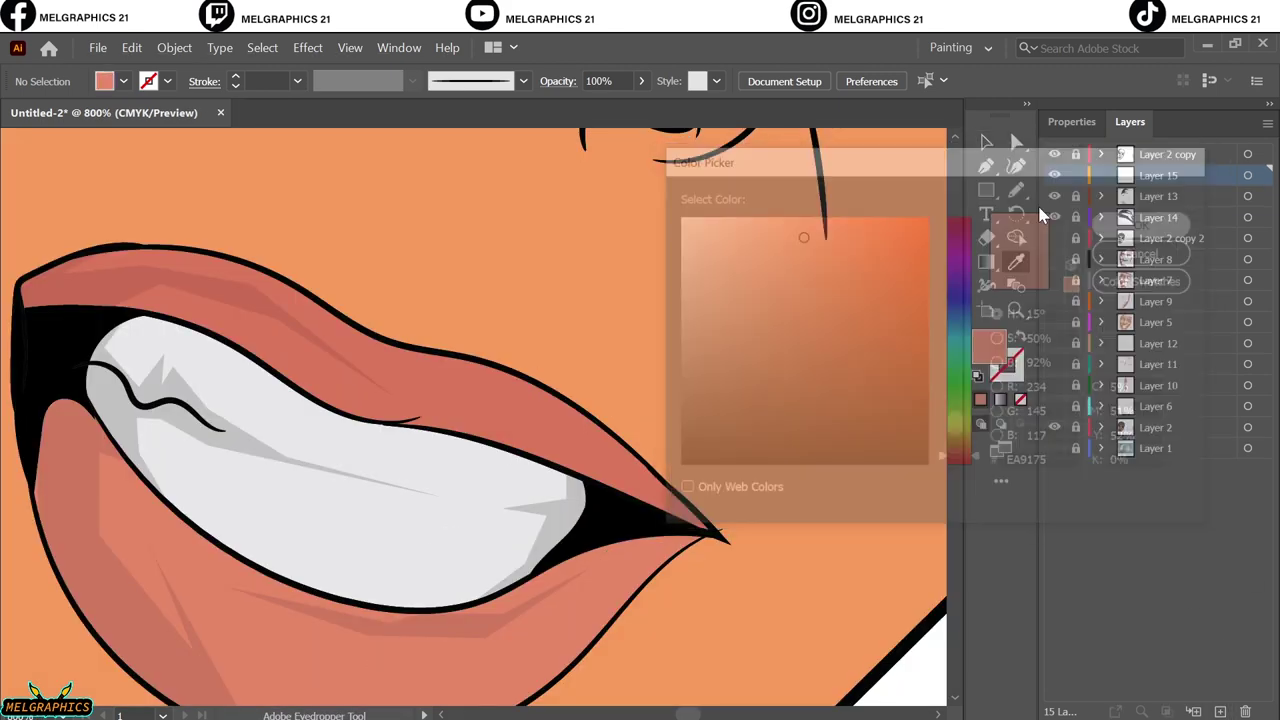
{"action": "key", "text": "Escape"}
Set a second lip shading colour for Pencil-drawn lip highlights
{"action": "key", "text": "n"}
{"action": "scroll", "coordinate": [345, 513], "scroll_direction": "down", "scroll_amount": 3}
{"action": "scroll", "coordinate": [585, 457], "scroll_direction": "up", "scroll_amount": 3}
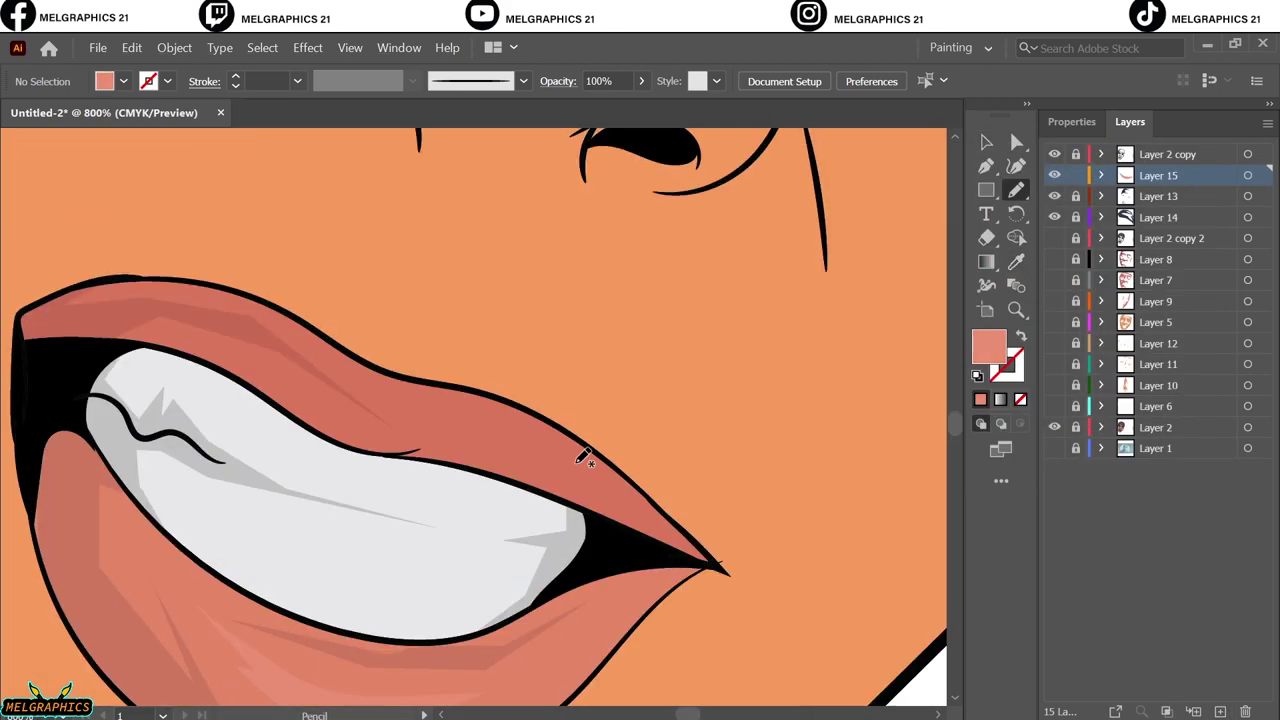
{"action": "double_click", "coordinate": [988, 347]}
{"action": "key", "text": "Escape"}
{"action": "key", "text": "n"}
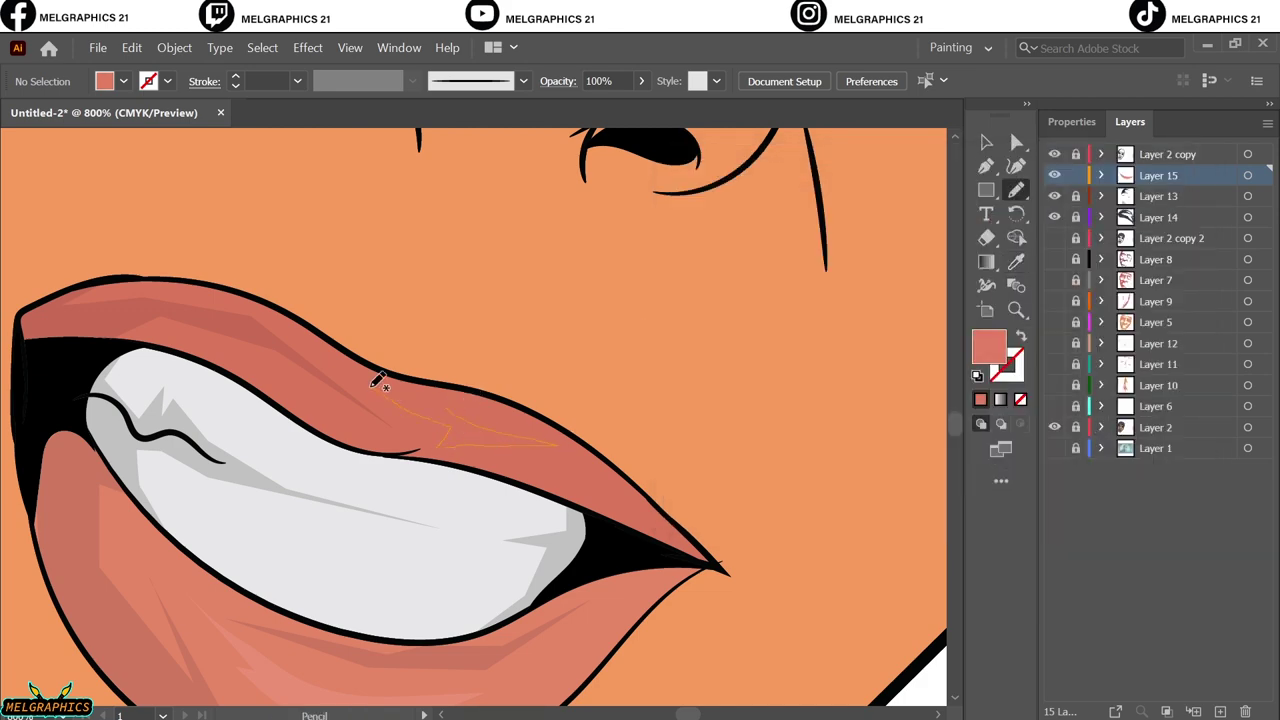
Sample the cap's navy and lighten it as the fill colour
{"action": "key", "text": "ctrl+0"}
{"action": "scroll", "coordinate": [629, 294], "scroll_direction": "up", "scroll_amount": 5}
{"action": "key", "text": "i"}
{"action": "left_click", "coordinate": [330, 330]}
{"action": "double_click", "coordinate": [988, 347]}
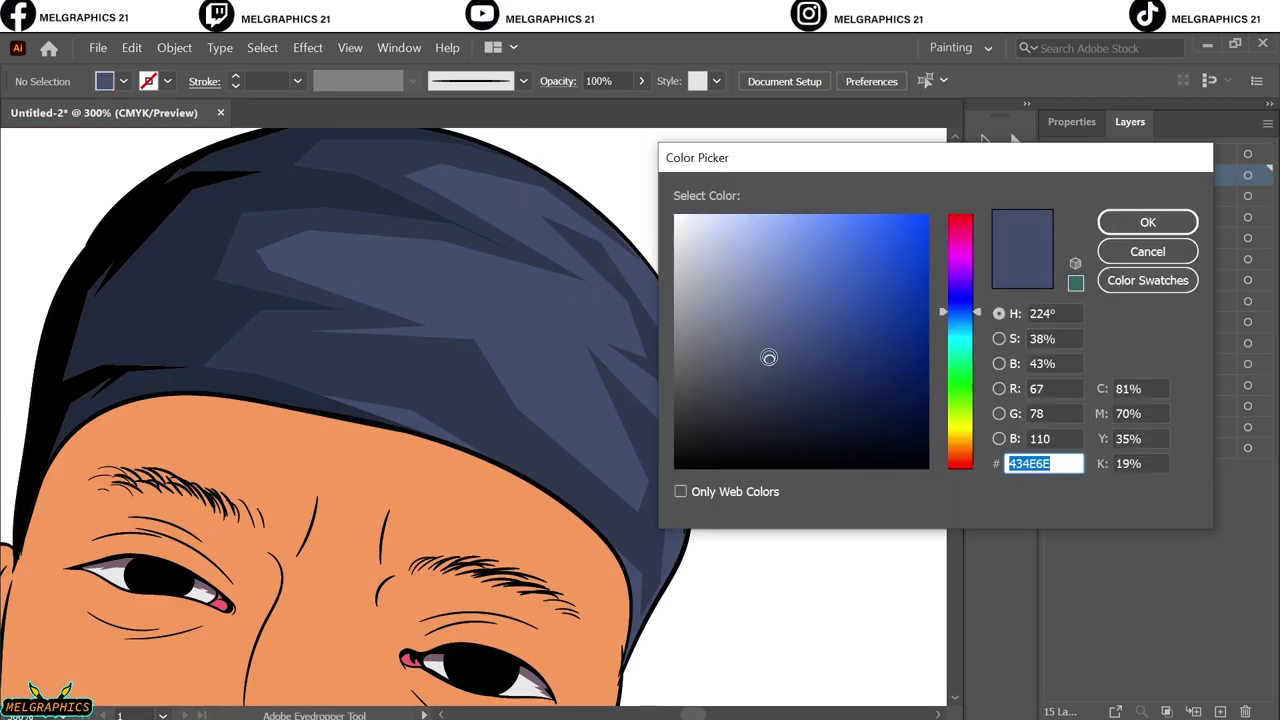
{"action": "key", "text": "Return"}
Pen-draw a lighter navy highlight shape along the cap's right edge
{"action": "key", "text": "p"}
{"action": "left_click", "coordinate": [547, 323]}
{"action": "left_click", "coordinate": [522, 375]}
{"action": "left_click", "coordinate": [617, 462]}
{"action": "left_click", "coordinate": [634, 366]}
{"action": "left_click", "coordinate": [677, 428]}
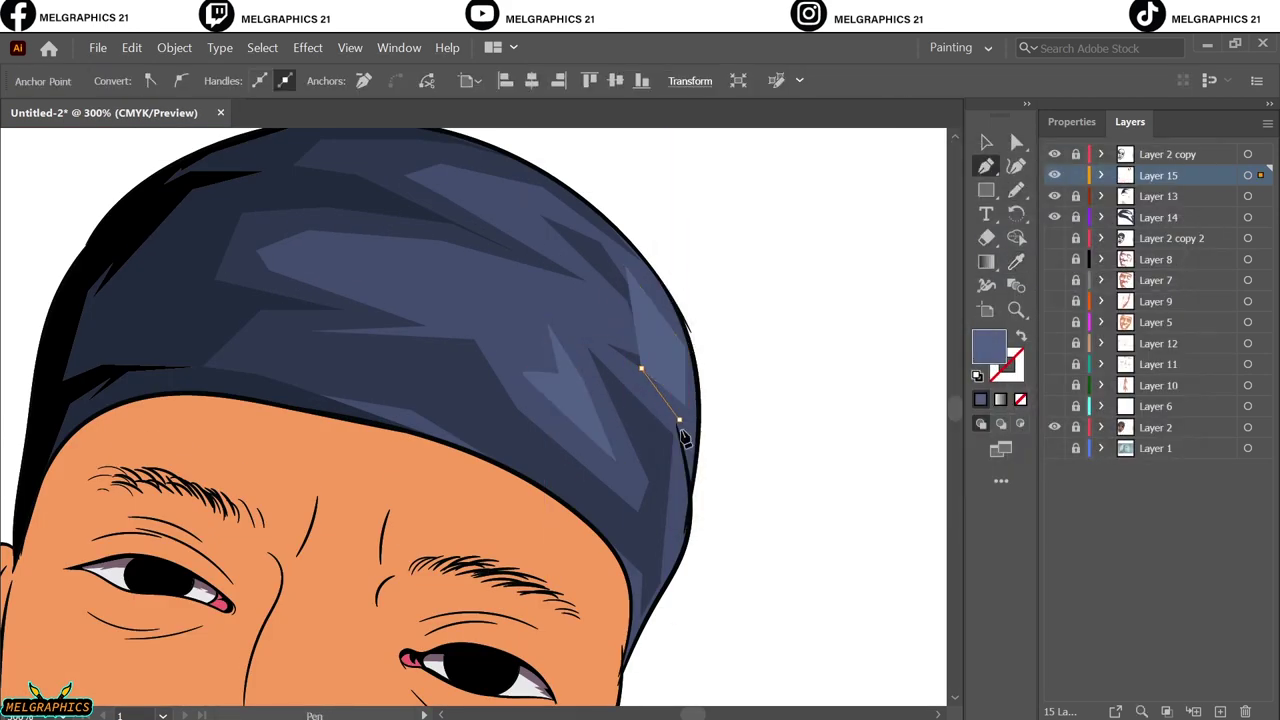
{"action": "scroll", "coordinate": [686, 280], "scroll_direction": "up", "scroll_amount": 5}
{"action": "left_click", "coordinate": [684, 284]}
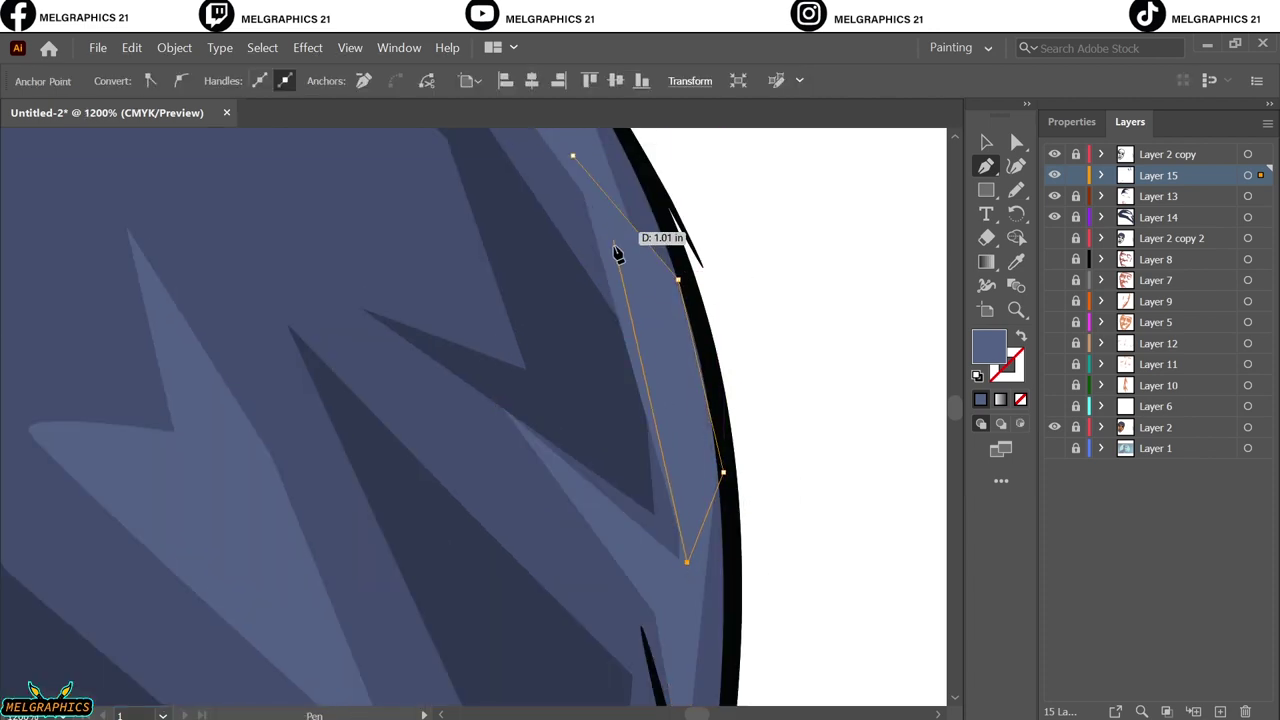
Deselect all and turn on all the face shading layers
{"action": "key", "text": "ctrl+0"}
{"action": "key", "text": "ctrl+shift+a"}
{"action": "left_click_drag", "start_coordinate": [1054, 238], "coordinate": [1054, 364]}
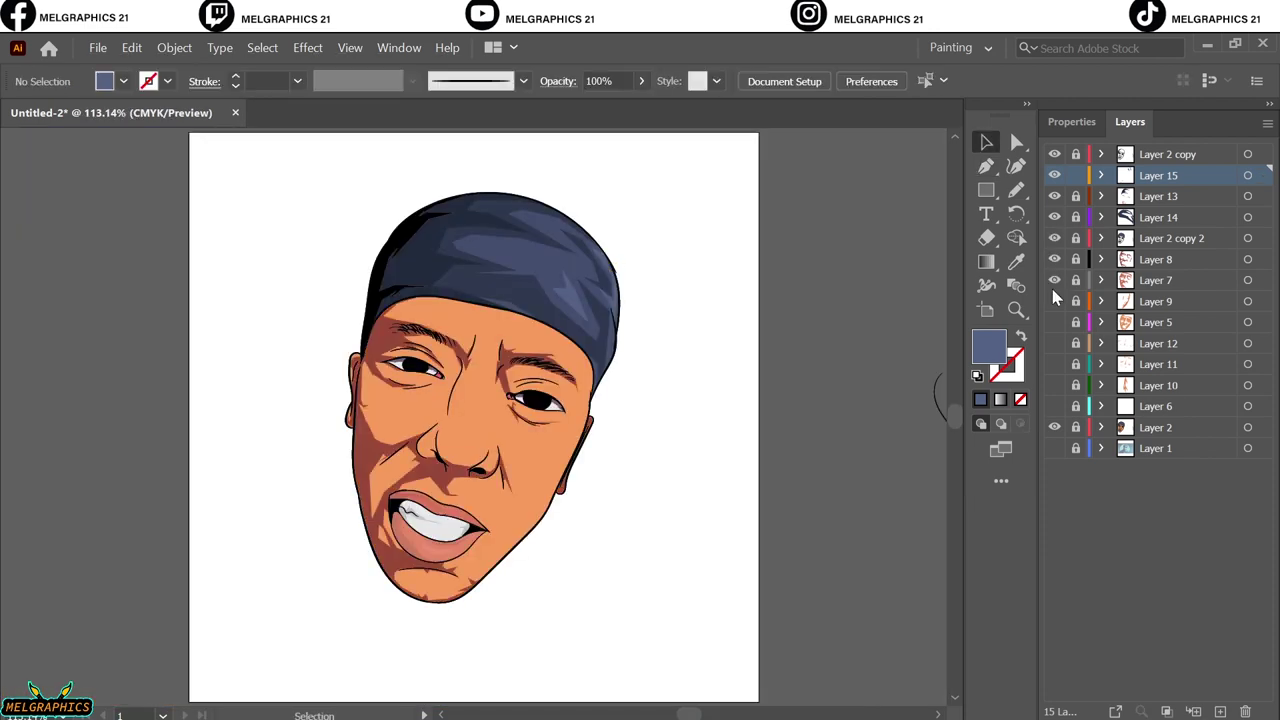
Create Layer 16 and set a dark brown fill for Pencil detail
{"action": "left_click", "coordinate": [1117, 150]}
{"action": "key", "text": "ctrl+l"}
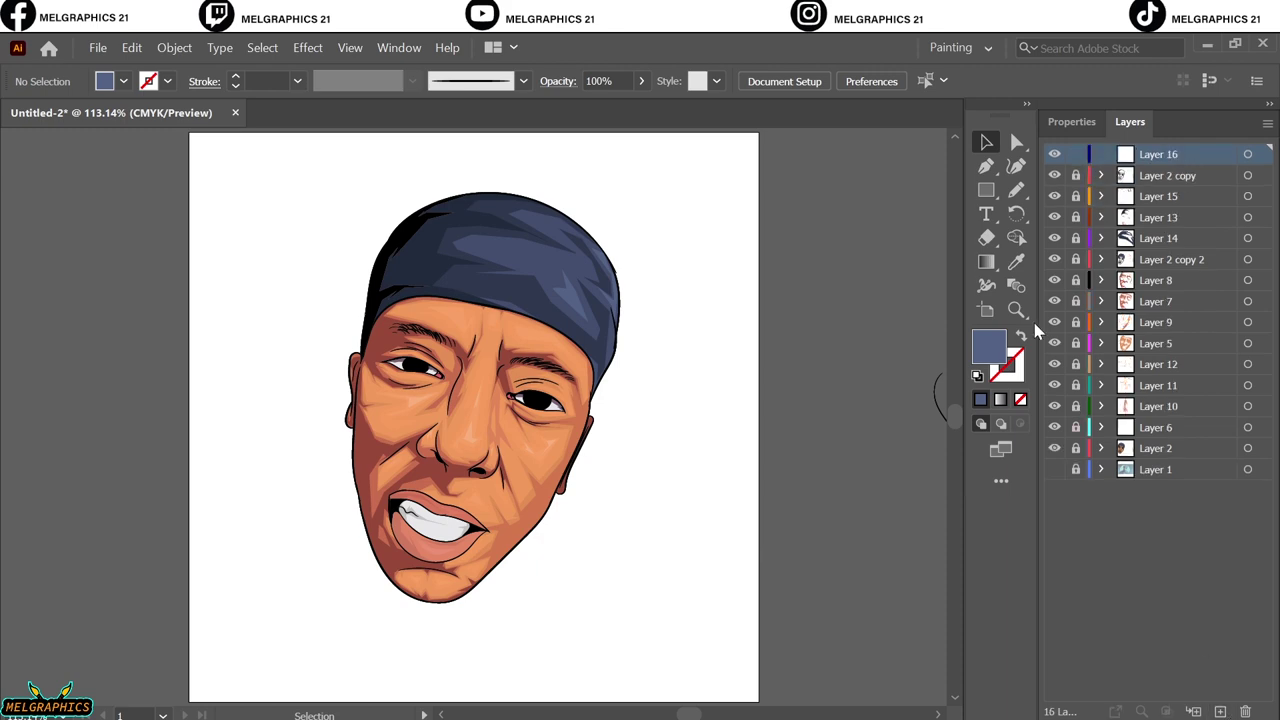
{"action": "scroll", "coordinate": [507, 400], "scroll_direction": "up", "scroll_amount": 5}
{"action": "key", "text": "n"}
{"action": "double_click", "coordinate": [988, 345]}
{"action": "left_click", "coordinate": [866, 426]}
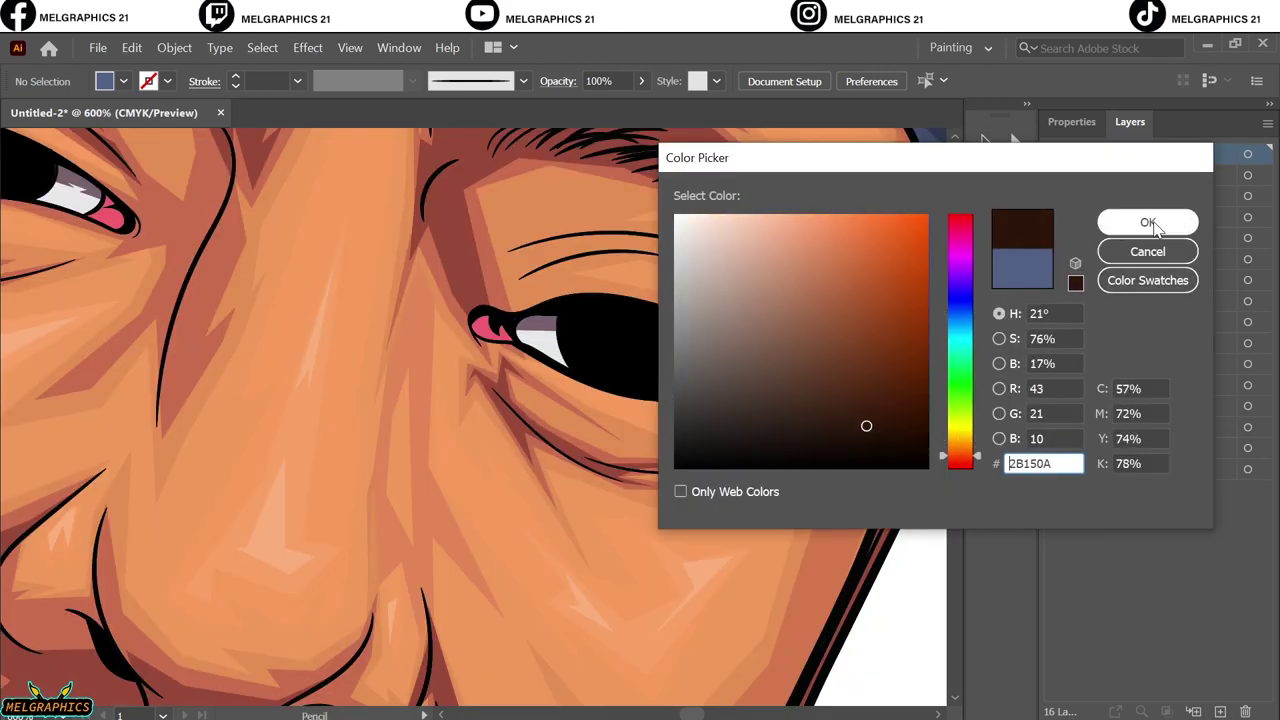
{"action": "left_click", "coordinate": [1066, 220]}
Draw a small white-filled ellipse as a catchlight in the eye
{"action": "scroll", "coordinate": [266, 357], "scroll_direction": "left", "scroll_amount": 3}
{"action": "scroll", "coordinate": [180, 337], "scroll_direction": "up", "scroll_amount": 3}
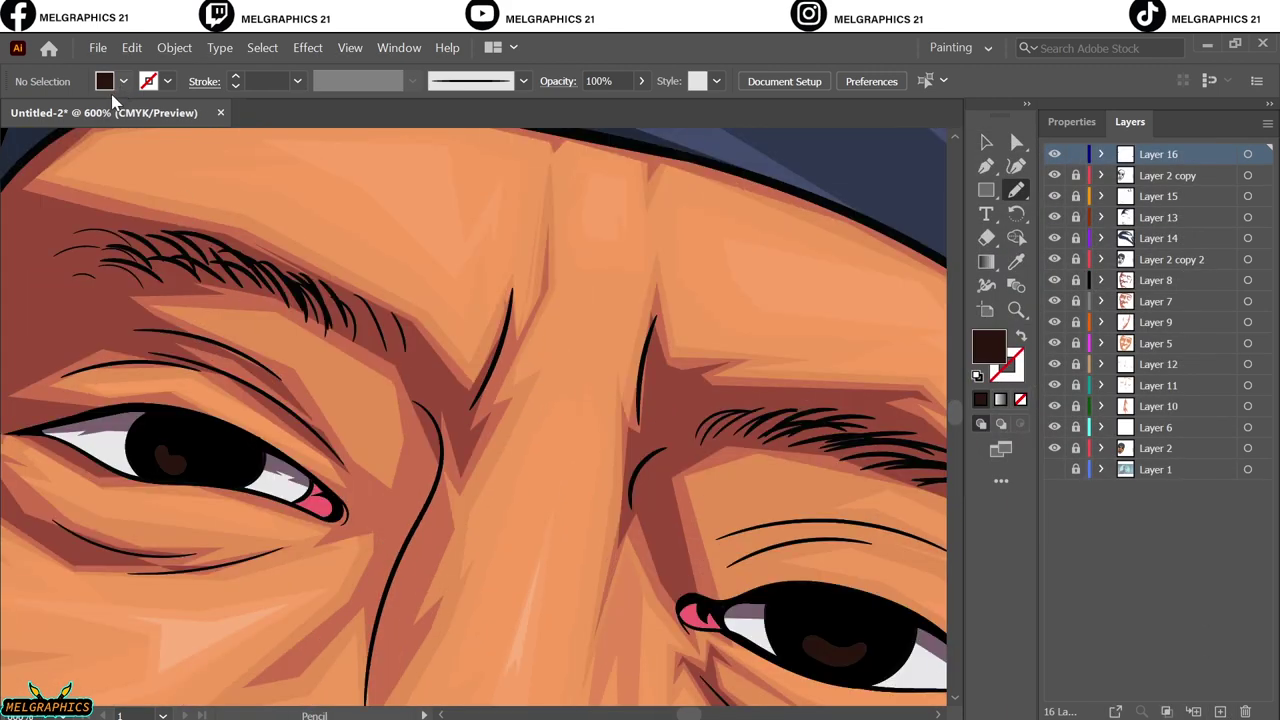
{"action": "left_click_drag", "start_coordinate": [806, 603], "coordinate": [832, 632]}
{"action": "double_click", "coordinate": [988, 345]}
{"action": "left_click", "coordinate": [1146, 220]}
{"action": "left_click", "coordinate": [123, 81]}
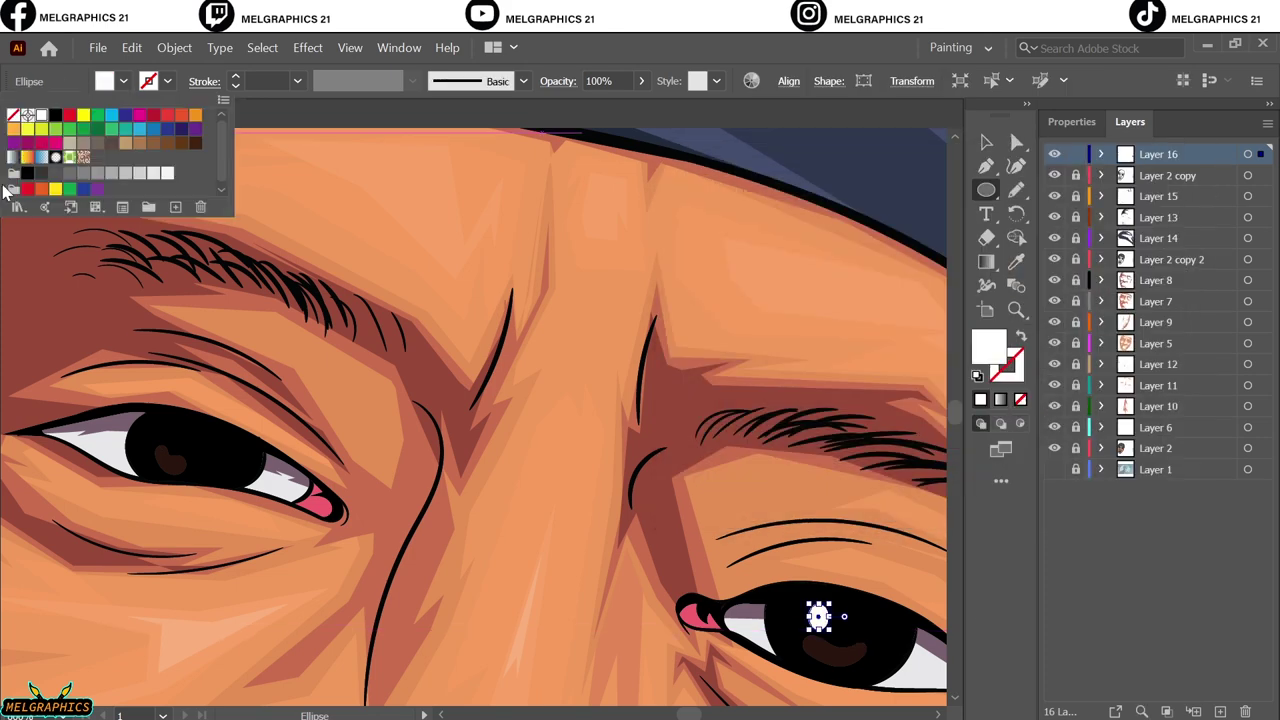
{"action": "left_click", "coordinate": [55, 157]}
Give the catchlight a 90° gradient with the end stop at 0% opacity
{"action": "double_click", "coordinate": [986, 262]}
{"action": "left_click", "coordinate": [846, 375]}
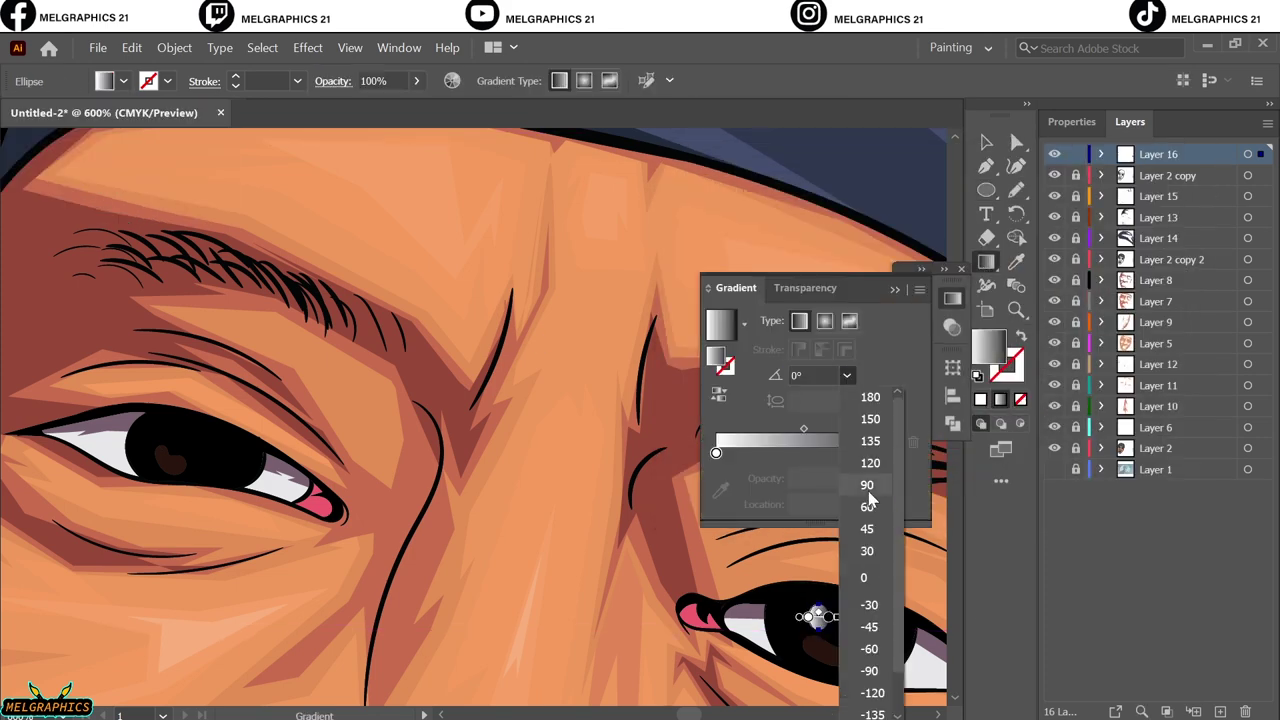
{"action": "left_click", "coordinate": [862, 488]}
{"action": "left_click", "coordinate": [715, 453]}
{"action": "left_click", "coordinate": [847, 480]}
{"action": "left_click", "coordinate": [855, 237]}
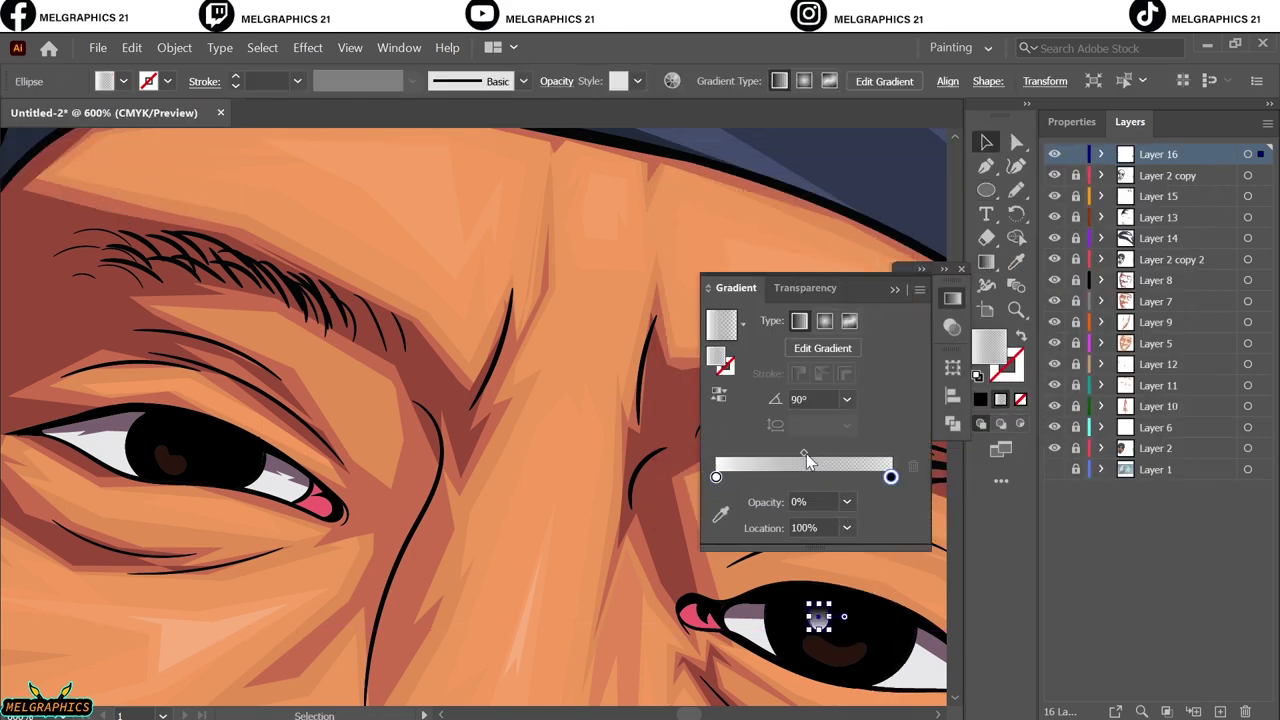
{"action": "left_click", "coordinate": [921, 268]}
Alt-drag to duplicate the catchlight beside itself in the eye
{"action": "key", "text": "v"}
{"action": "scroll", "coordinate": [818, 616], "scroll_direction": "up", "scroll_amount": 3}
{"action": "left_click_drag", "start_coordinate": [809, 600], "coordinate": [849, 606]}
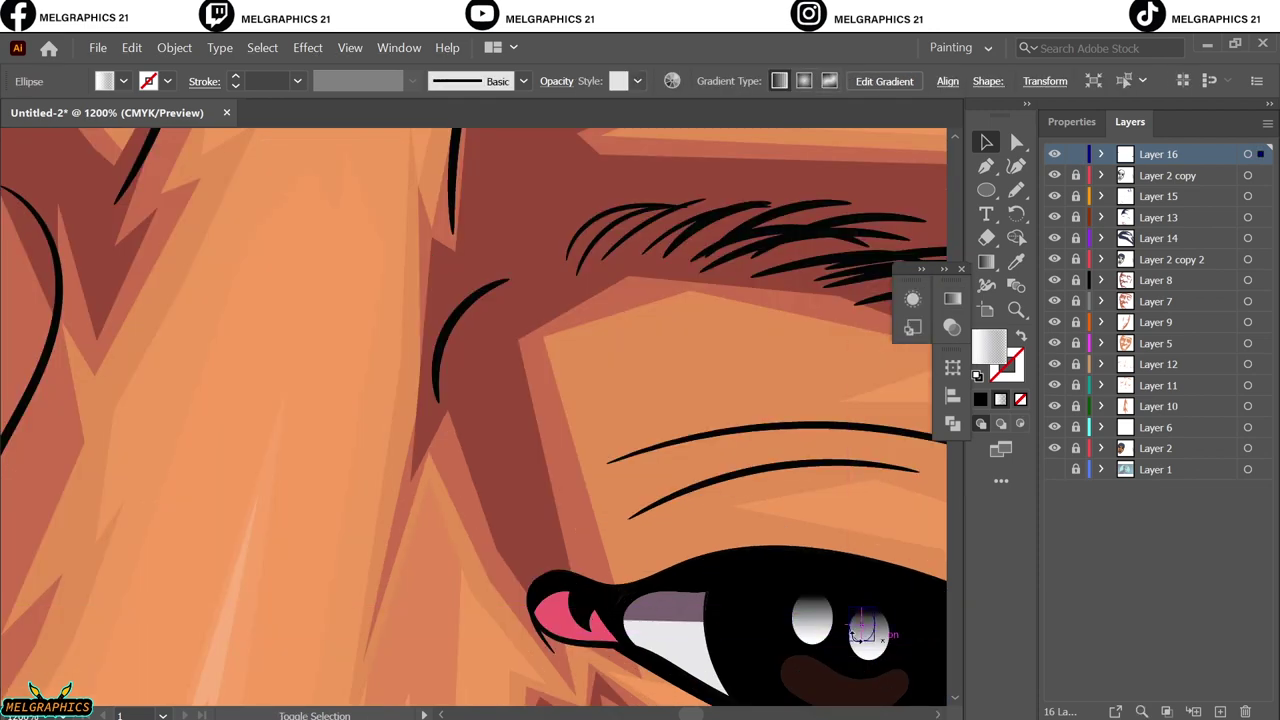
{"action": "scroll", "coordinate": [850, 620], "scroll_direction": "down", "scroll_amount": 2}
{"action": "scroll", "coordinate": [820, 622], "scroll_direction": "down", "scroll_amount": 3}
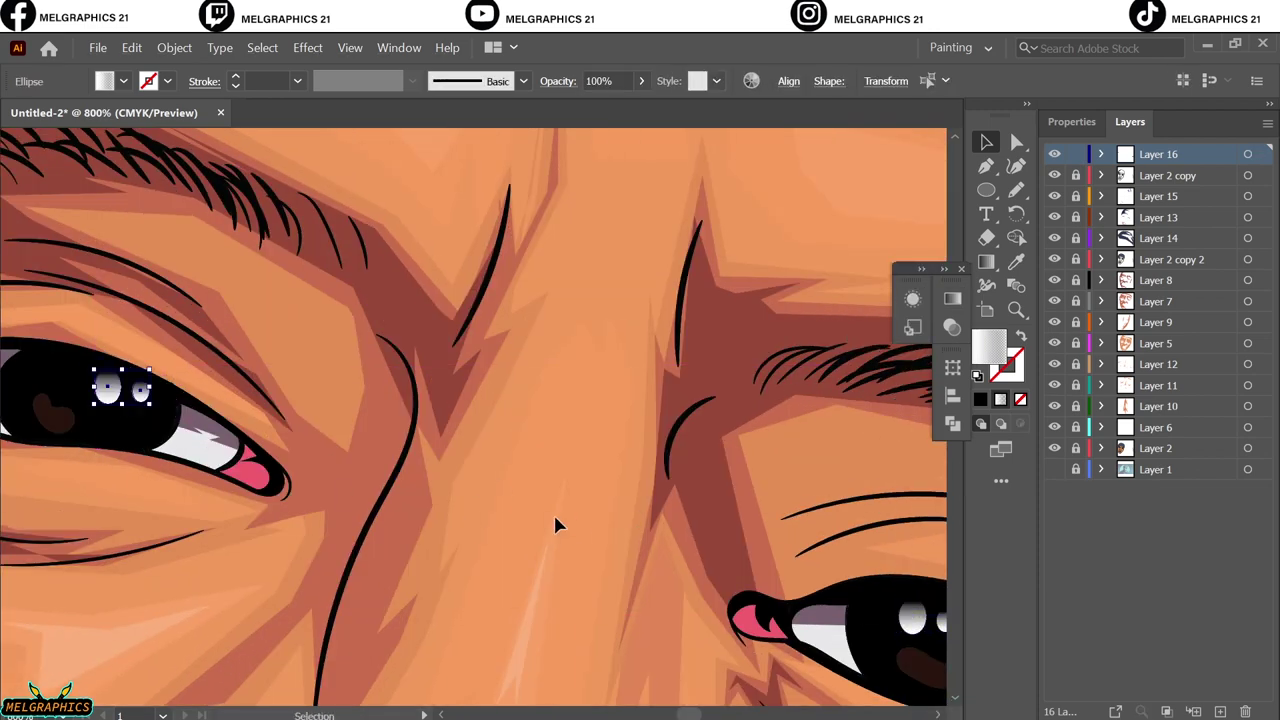
{"action": "left_click", "coordinate": [558, 512]}
{"action": "key", "text": "ctrl+0"}
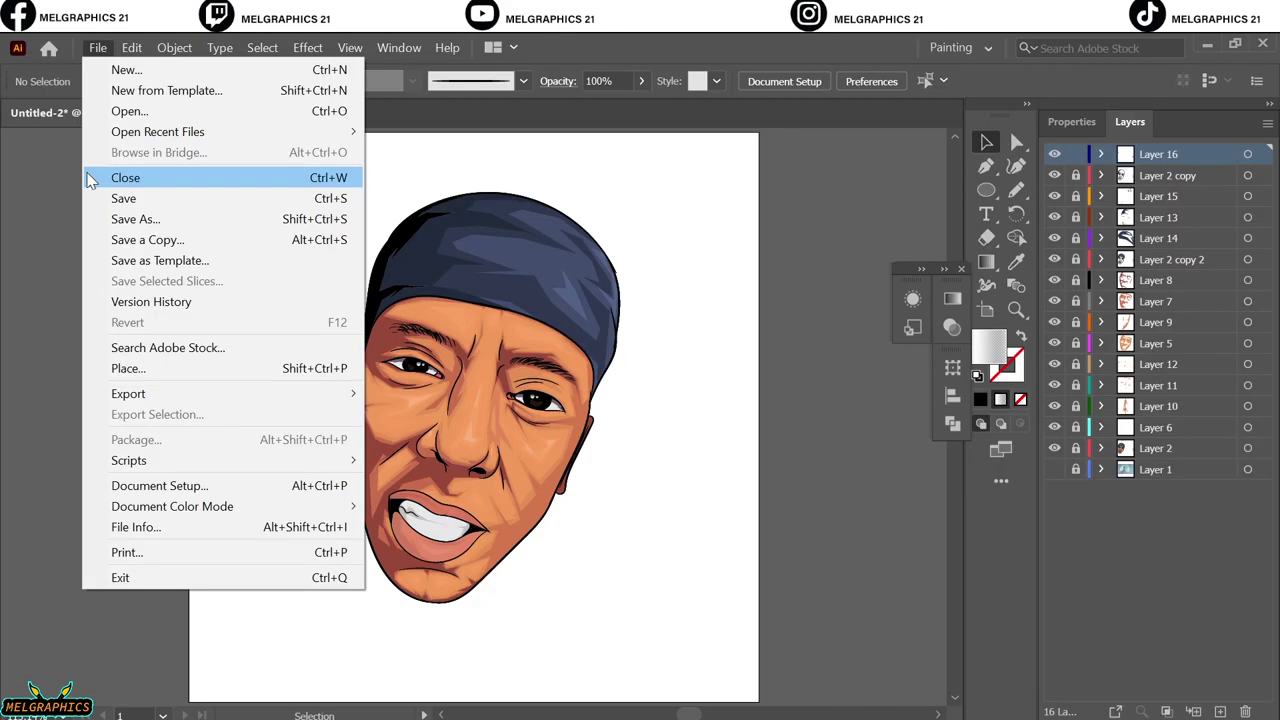
Save the portrait to the Desktop as Adobe PDF 'cc.pdf' with default PDF options
{"action": "left_click", "coordinate": [183, 222]}
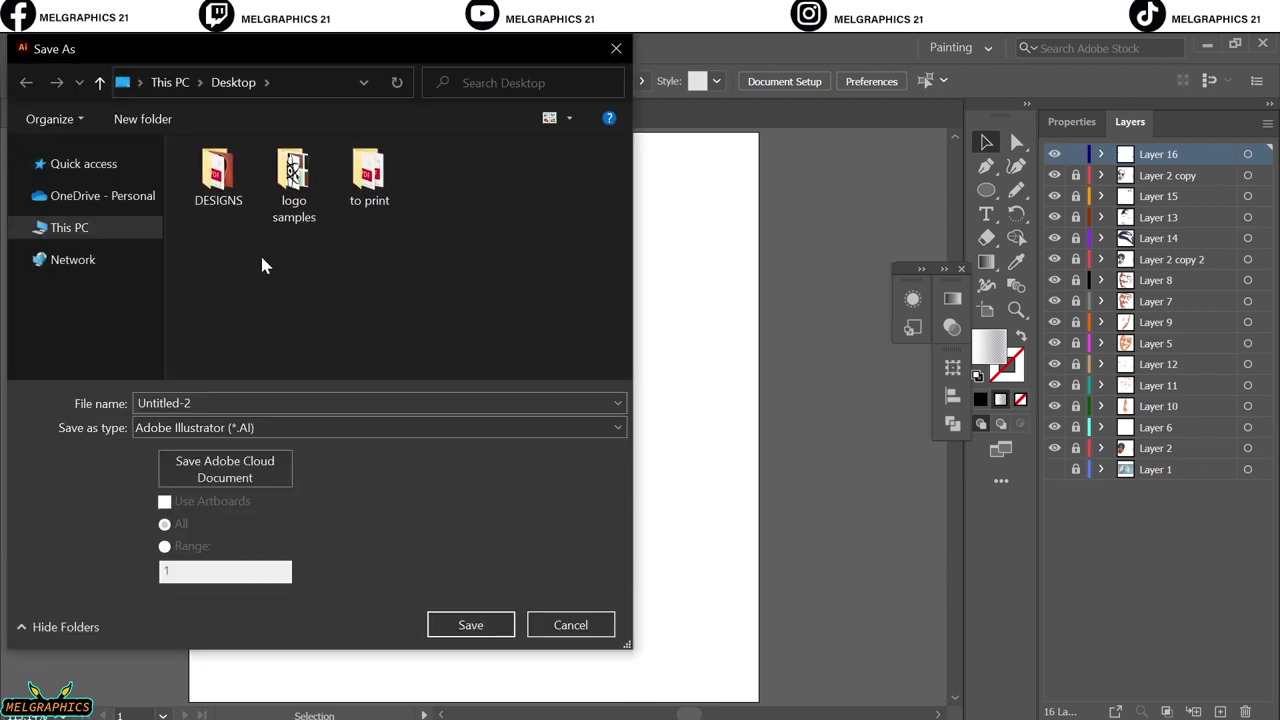
{"action": "left_click", "coordinate": [380, 427]}
{"action": "left_click", "coordinate": [200, 445]}
{"action": "left_click", "coordinate": [203, 402]}
{"action": "type", "text": "cc"}
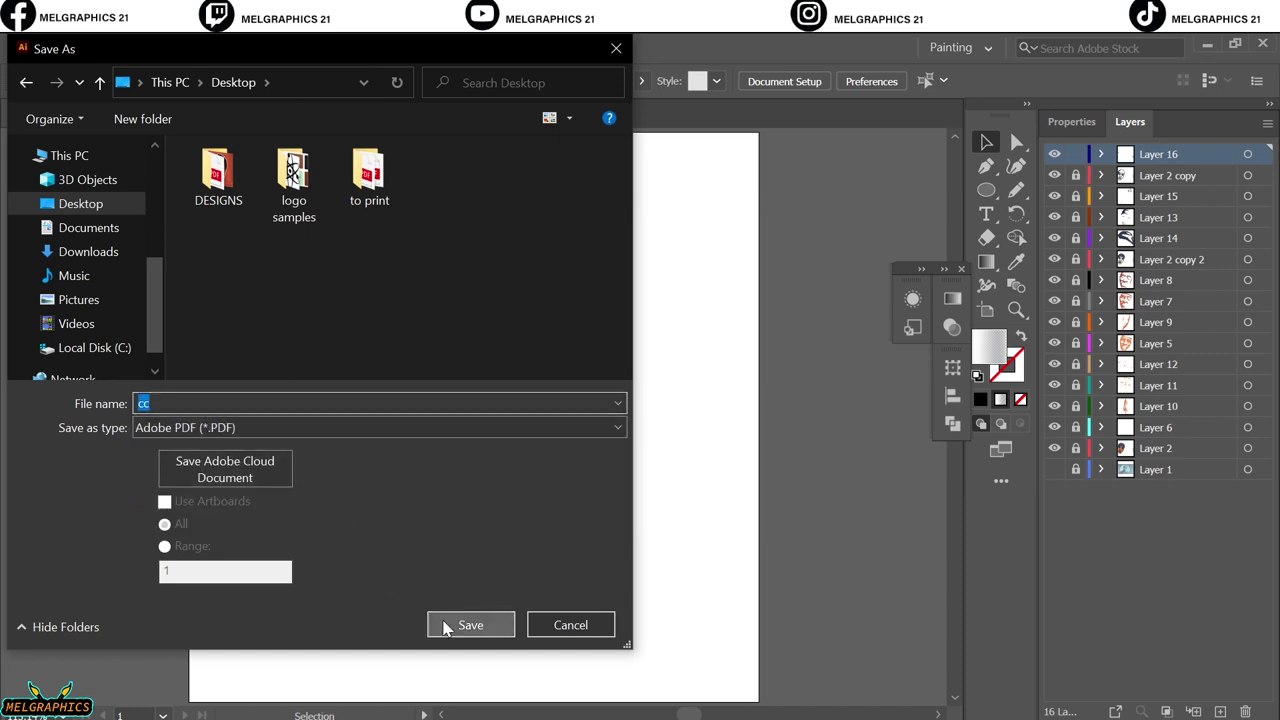
{"action": "left_click", "coordinate": [470, 624]}
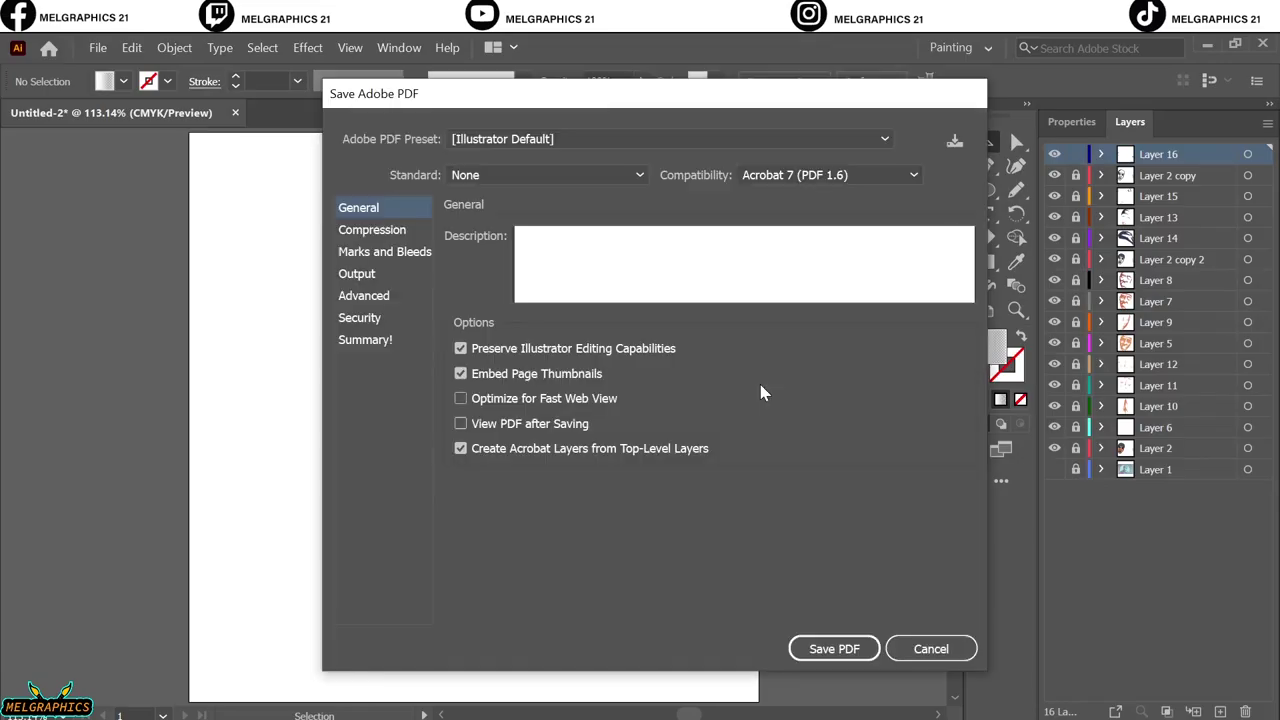
{"action": "left_click", "coordinate": [822, 651]}
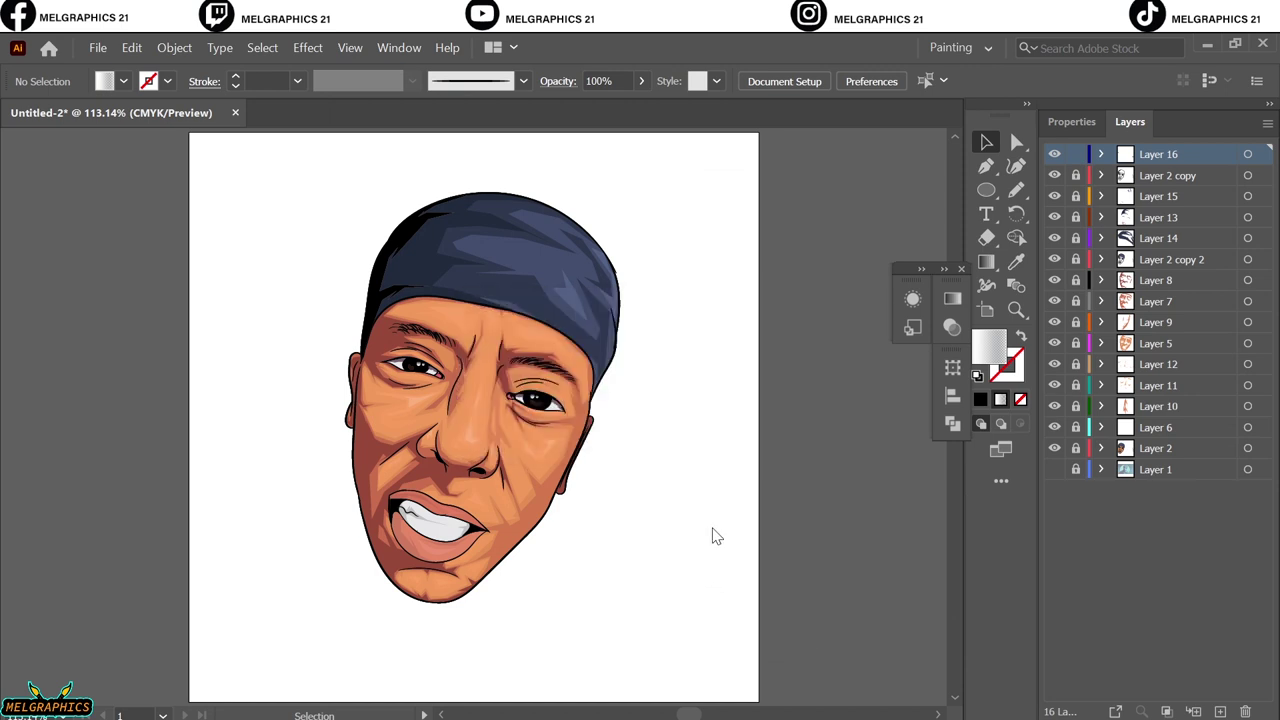
{"action": "scroll", "coordinate": [712, 536], "scroll_direction": "up", "scroll_amount": 2}
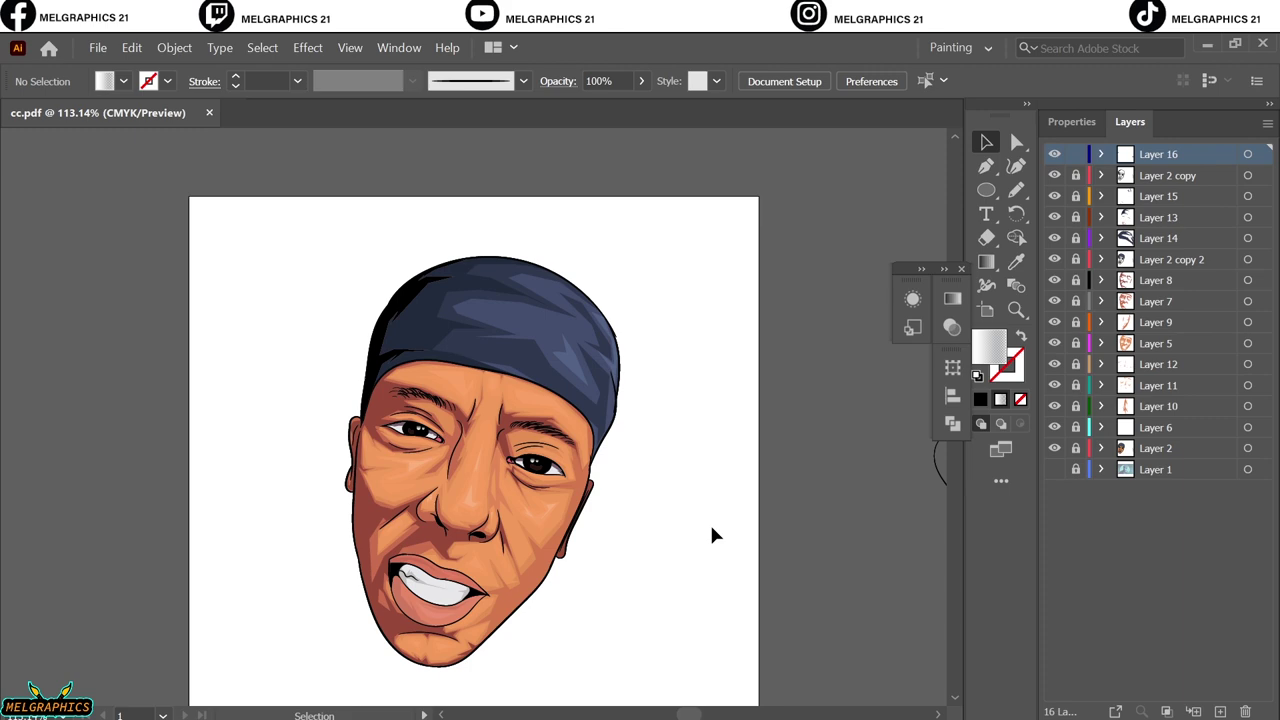
Copy the head artwork and paste it in place on Layer 17
{"action": "scroll", "coordinate": [712, 536], "scroll_direction": "down", "scroll_amount": 2}
{"action": "left_click", "coordinate": [1155, 469]}
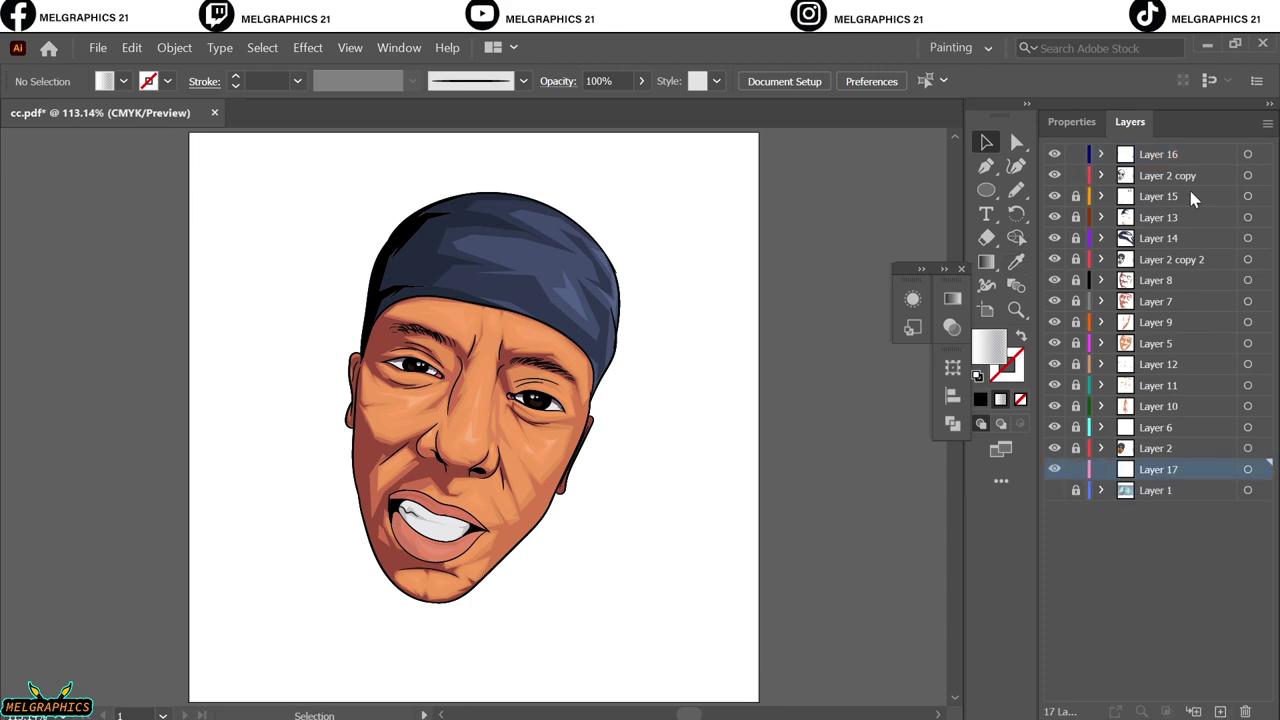
{"action": "left_click", "coordinate": [1248, 175]}
{"action": "left_click", "coordinate": [110, 48]}
{"action": "left_click", "coordinate": [131, 47]}
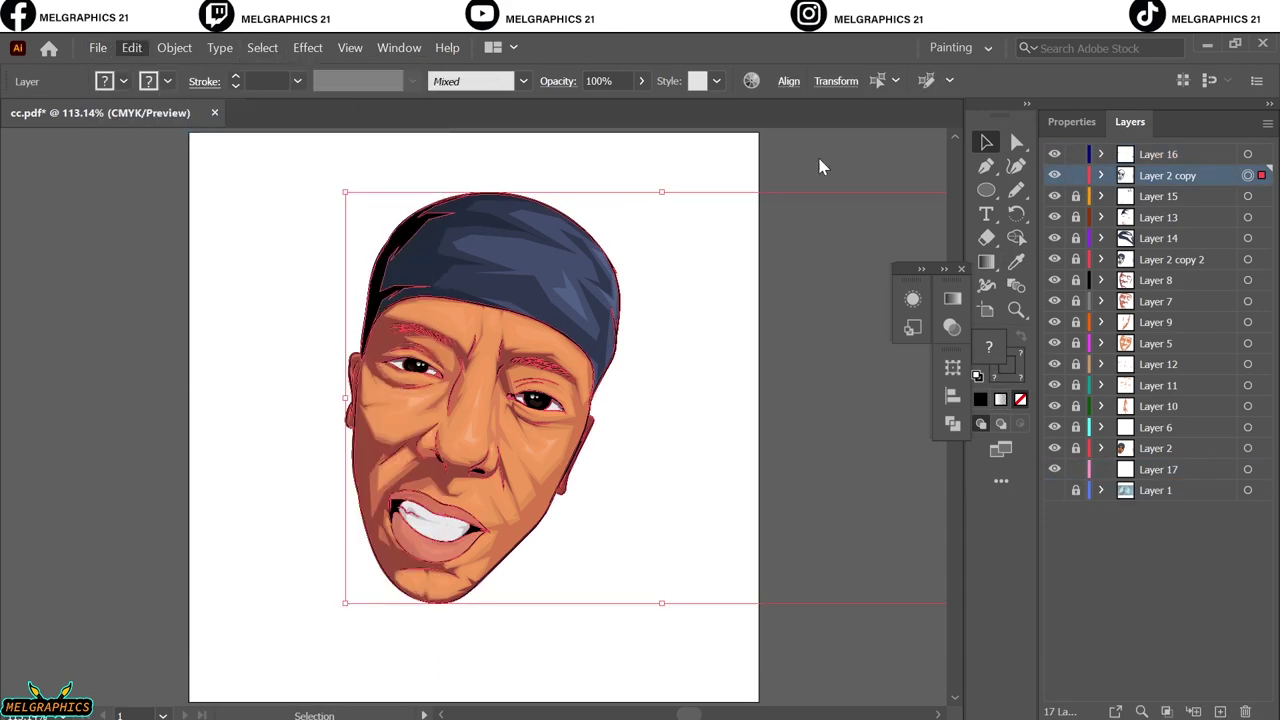
{"action": "left_click", "coordinate": [1158, 470]}
{"action": "key", "text": "ctrl+a"}
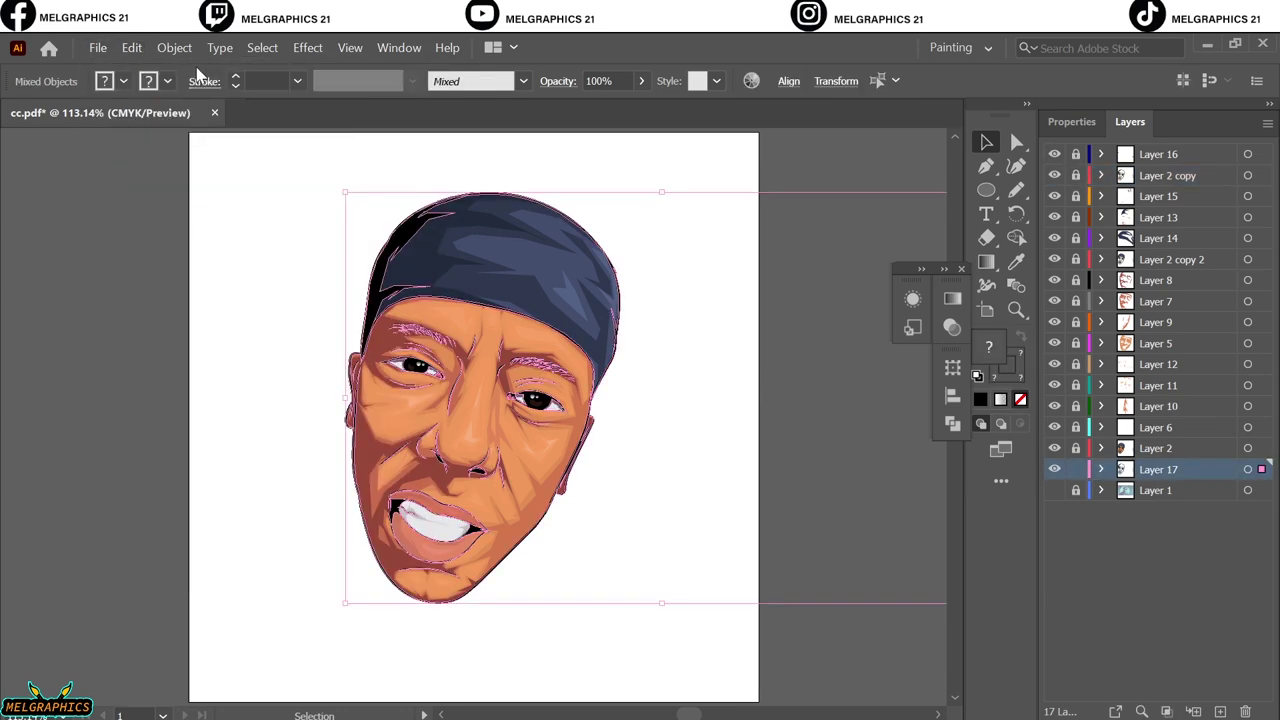
Apply a 0.1389 in Offset Path to the copy and fill it white
{"action": "left_click", "coordinate": [307, 47]}
{"action": "left_click", "coordinate": [575, 245]}
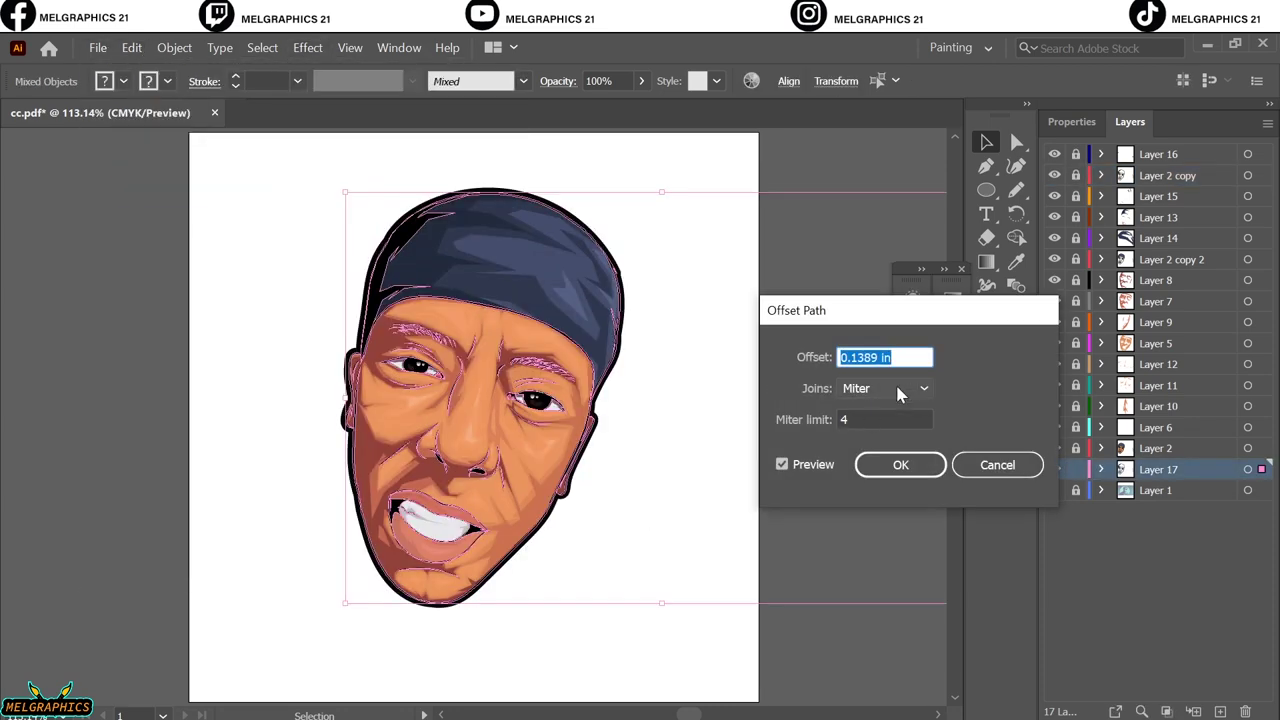
{"action": "left_click", "coordinate": [930, 464]}
{"action": "left_click", "coordinate": [835, 402]}
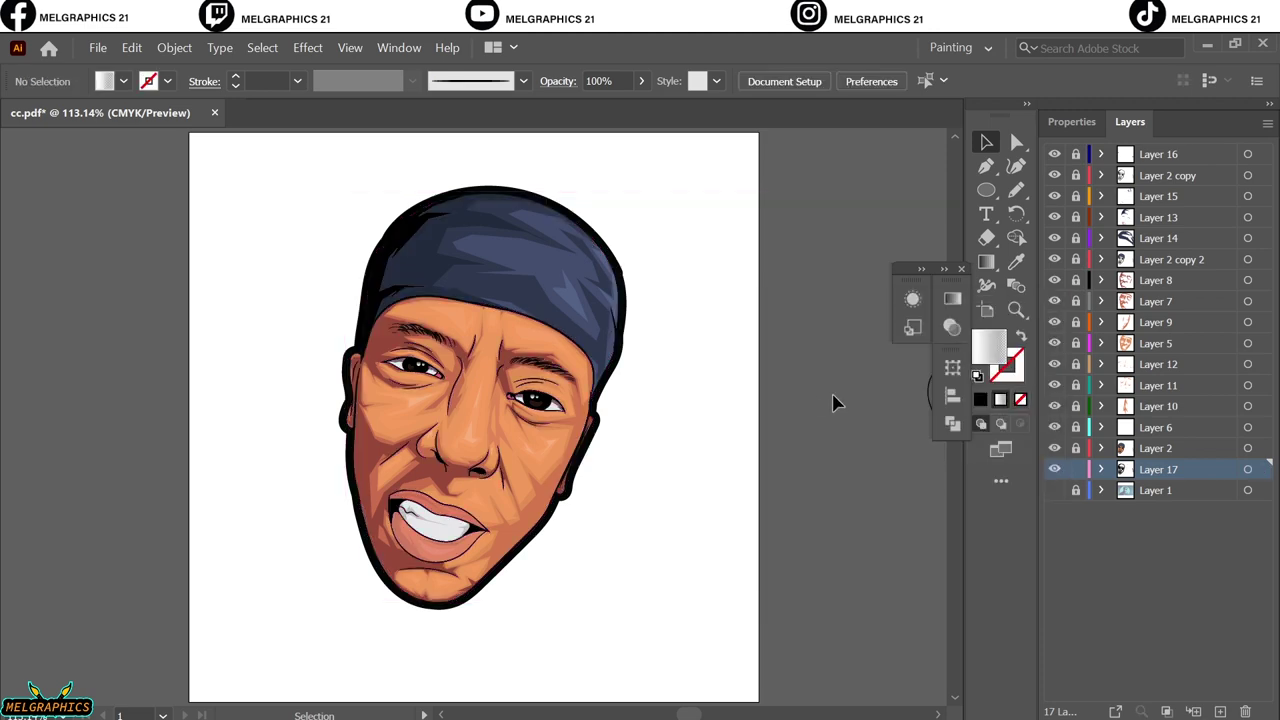
{"action": "key", "text": "ctrl+x"}
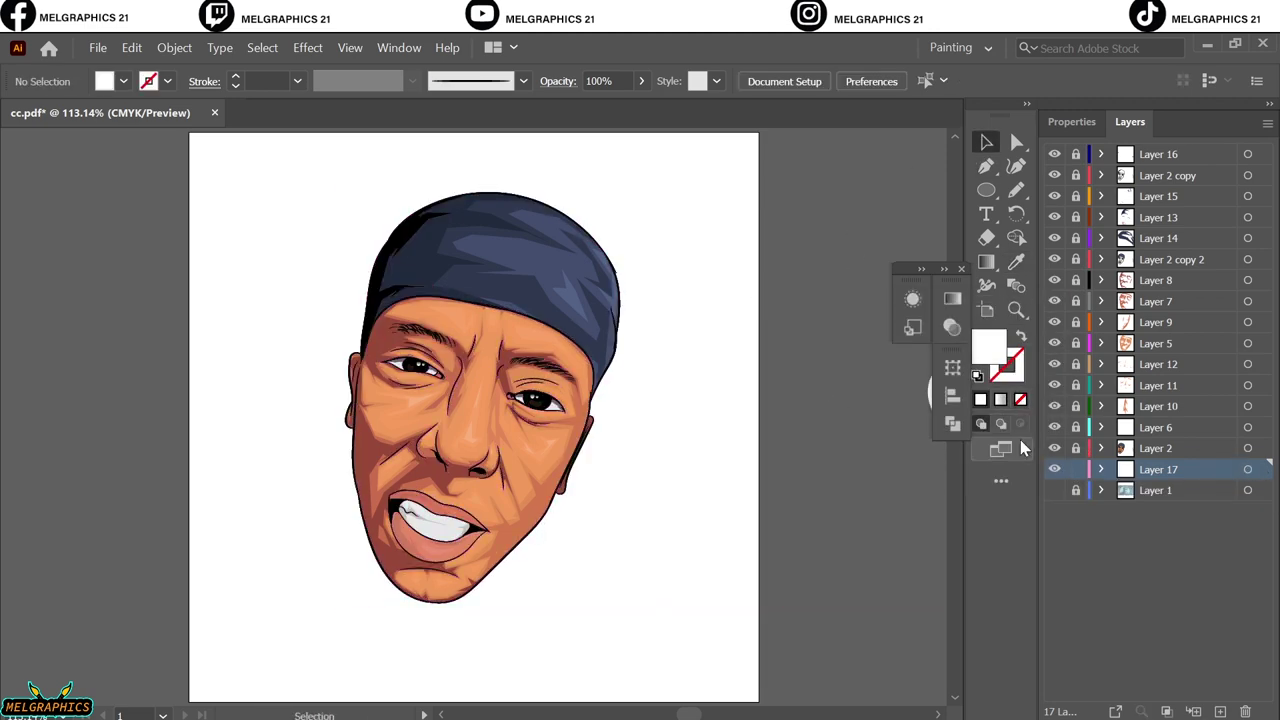
On a new layer, draw a skin-orange rectangle covering the artboard as background
{"action": "key", "text": "ctrl+l"}
{"action": "left_click", "coordinate": [1016, 262]}
{"action": "scroll", "coordinate": [471, 406], "scroll_direction": "up", "scroll_amount": 5}
{"action": "left_click", "coordinate": [643, 509]}
{"action": "scroll", "coordinate": [643, 509], "scroll_direction": "down", "scroll_amount": 7}
{"action": "key", "text": "m"}
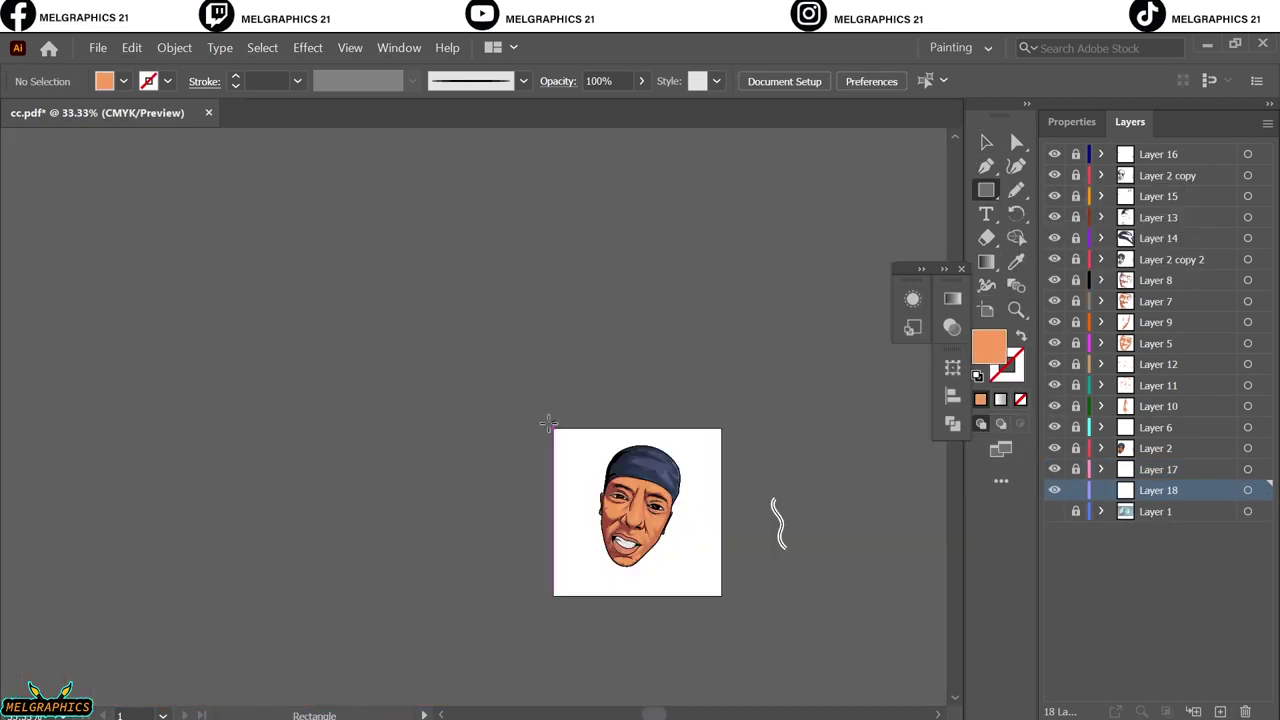
{"action": "left_click_drag", "start_coordinate": [553, 428], "coordinate": [726, 608]}
{"action": "left_click", "coordinate": [988, 148]}
{"action": "key", "text": "ctrl+0"}
{"action": "left_click", "coordinate": [900, 205]}
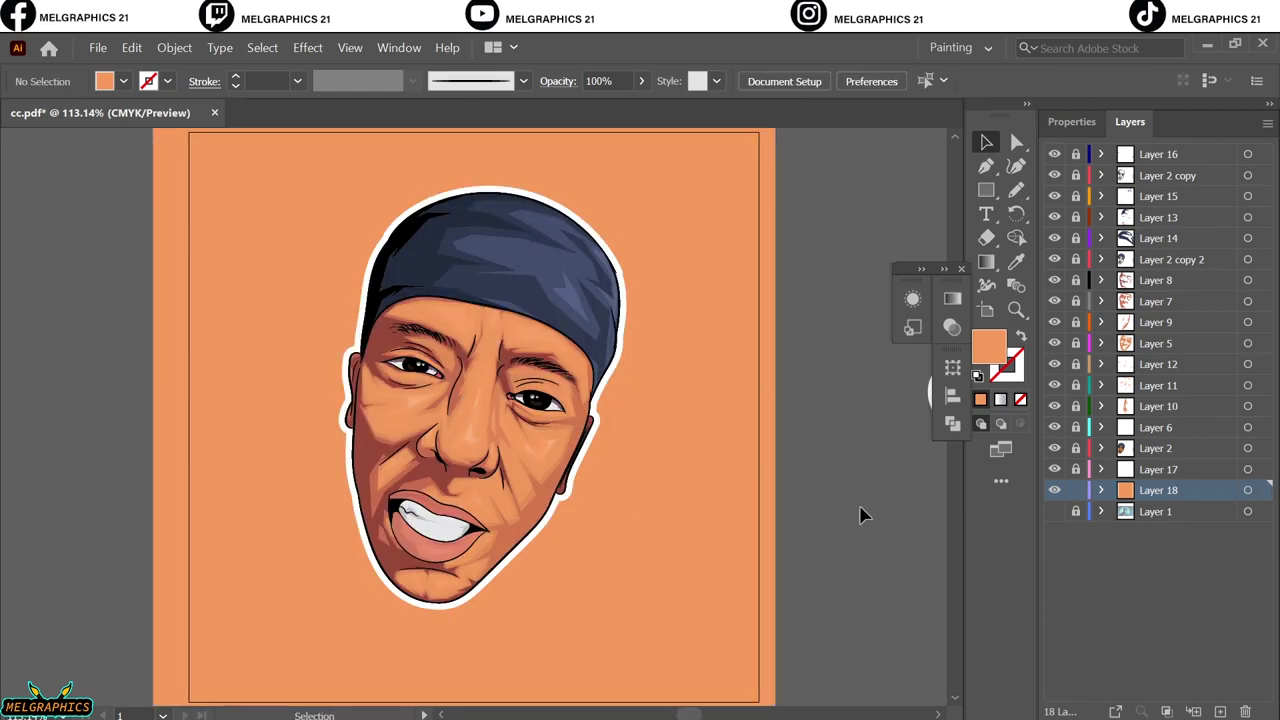